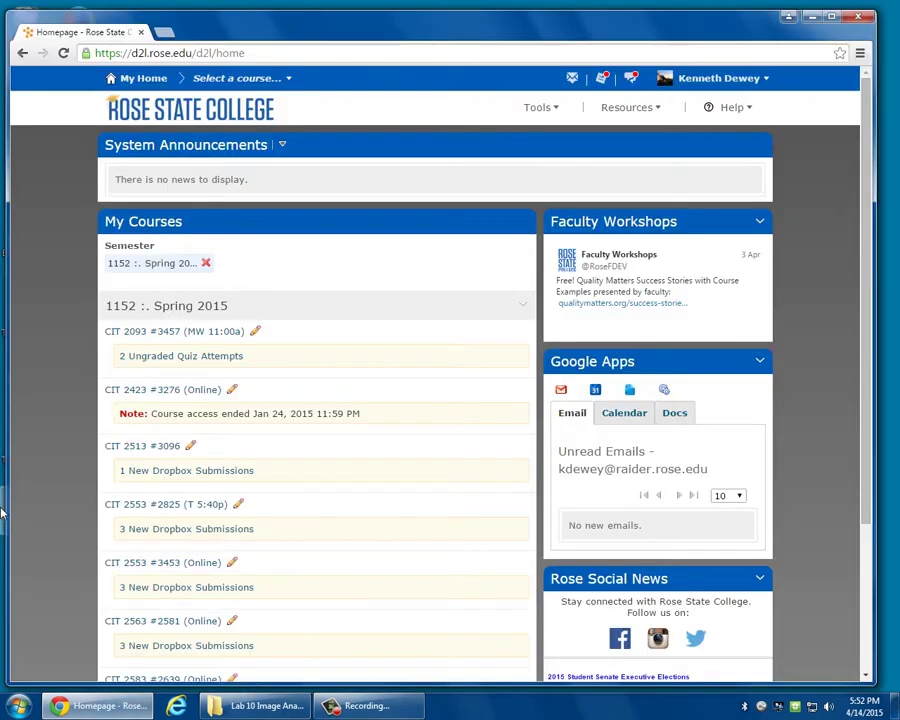
Step: Open the content of course CIT 2553 #2825 and look through the downloads in its Software Needed module
left_click(143, 506)
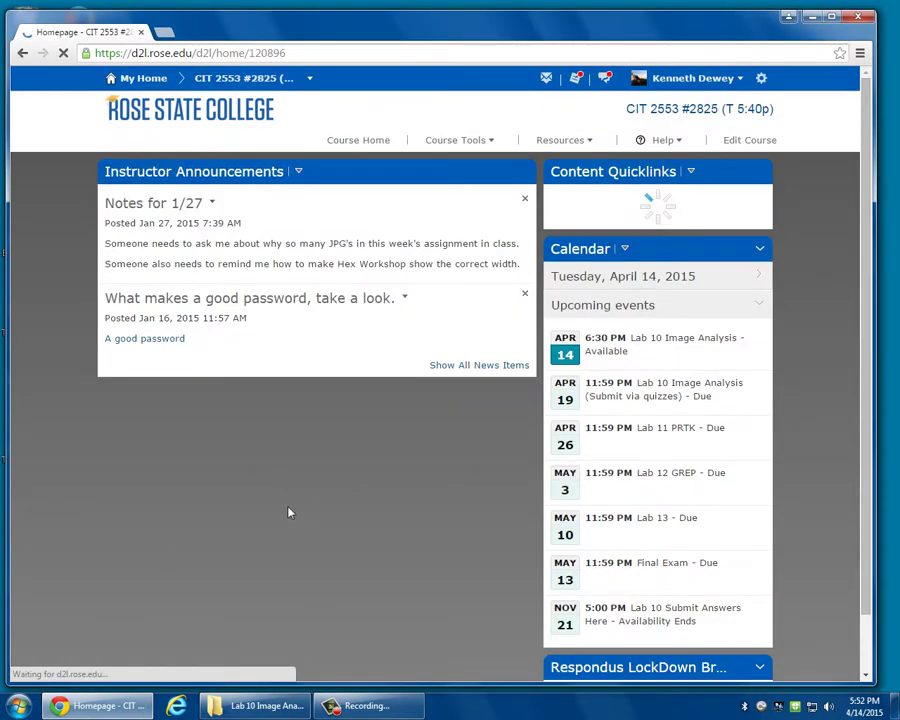
left_click(455, 147)
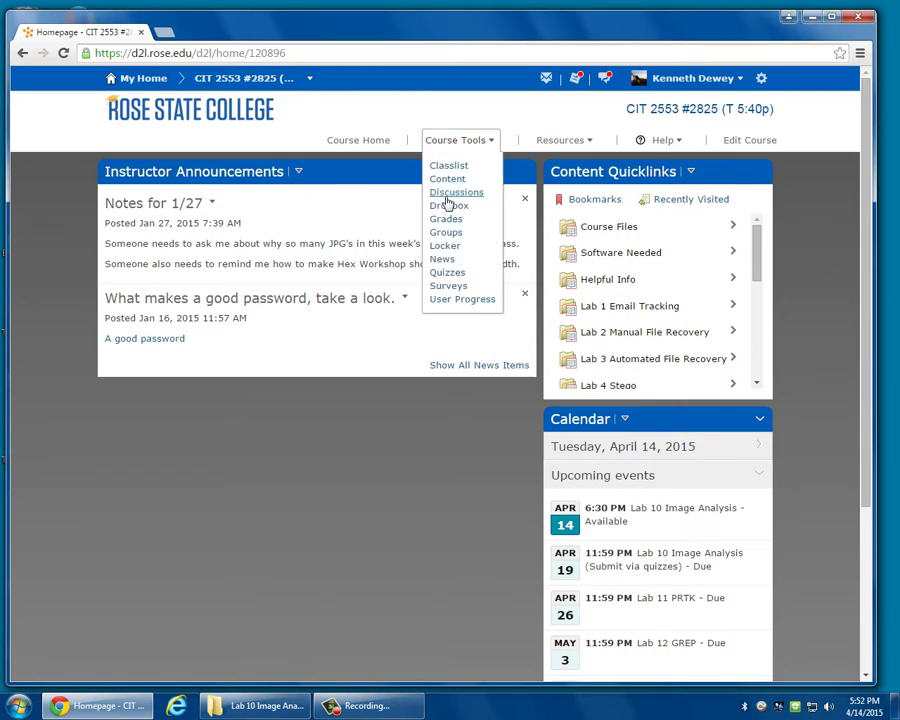
left_click(450, 180)
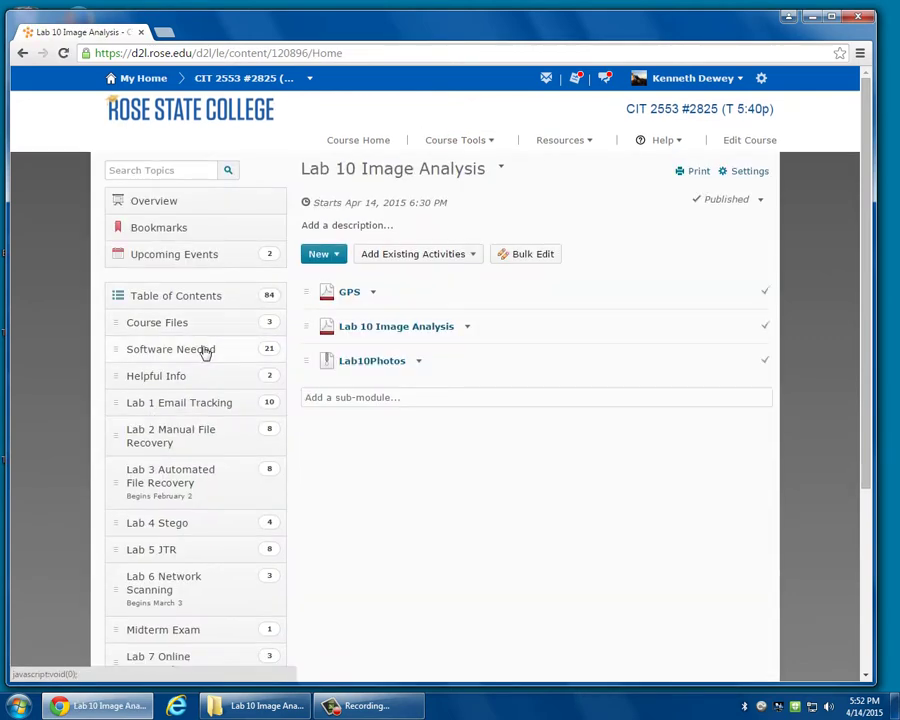
left_click(204, 350)
scroll(563, 440, "down", 4)
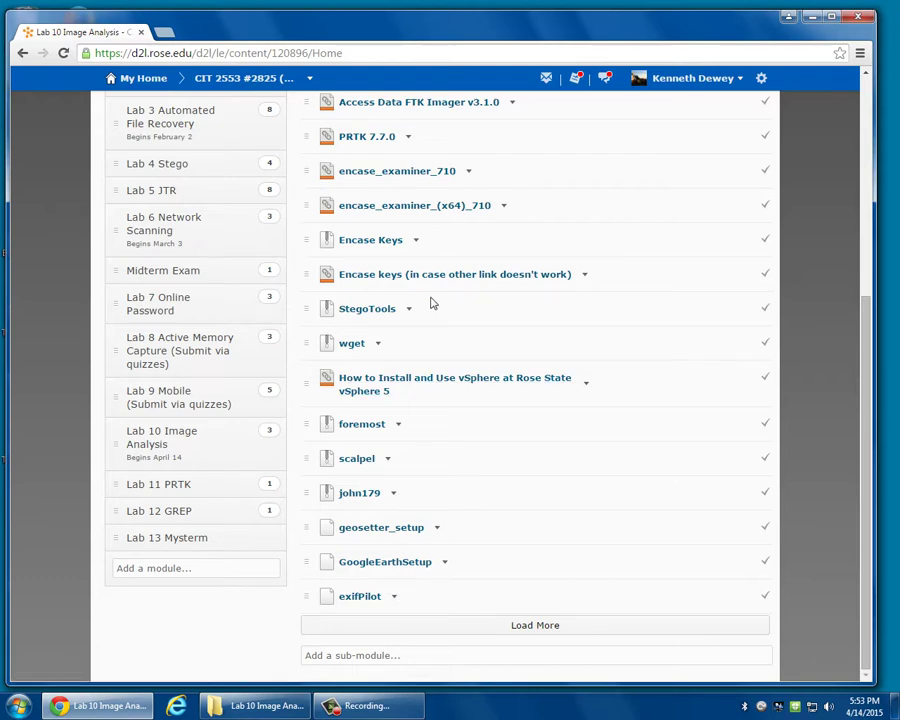
Step: Switch from the browser to the Lab 10 Image Analysis folder and look through the pictures in Photos to use
left_click(788, 16)
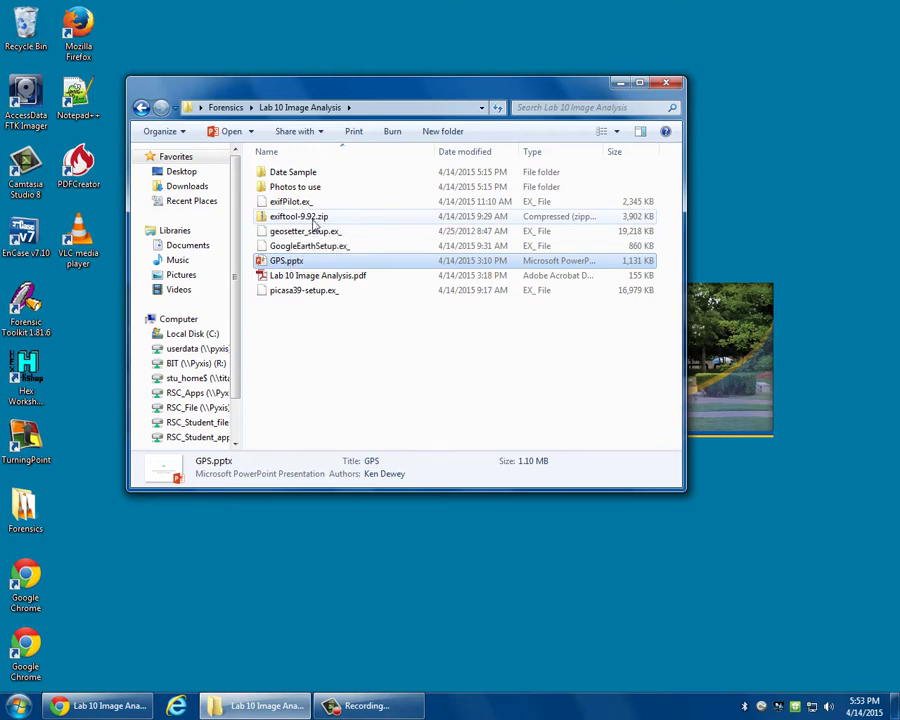
double_click(305, 188)
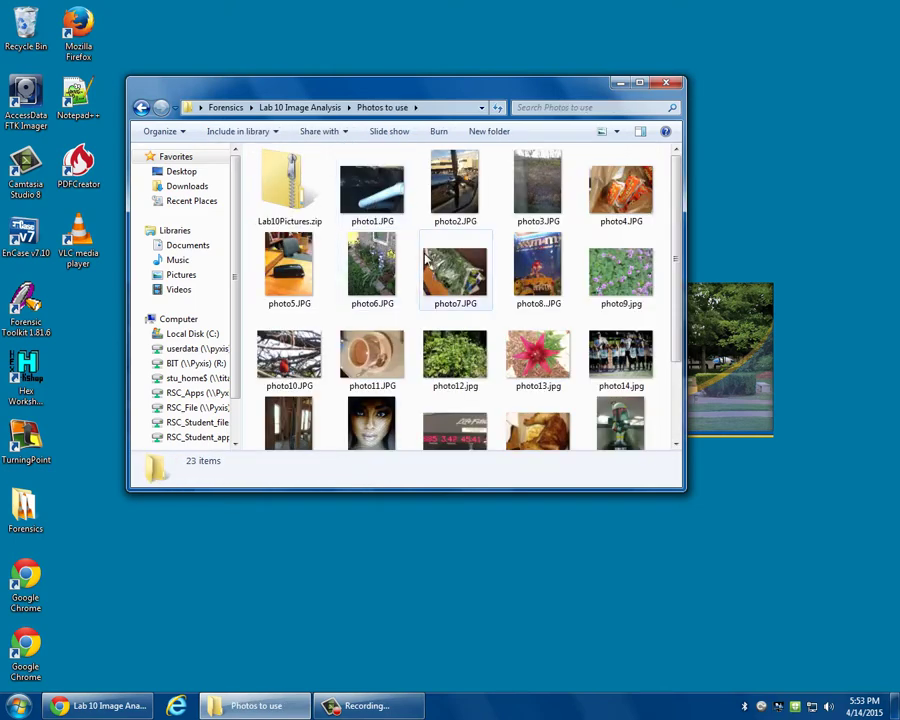
scroll(426, 259, "down", 2)
scroll(426, 259, "up", 2)
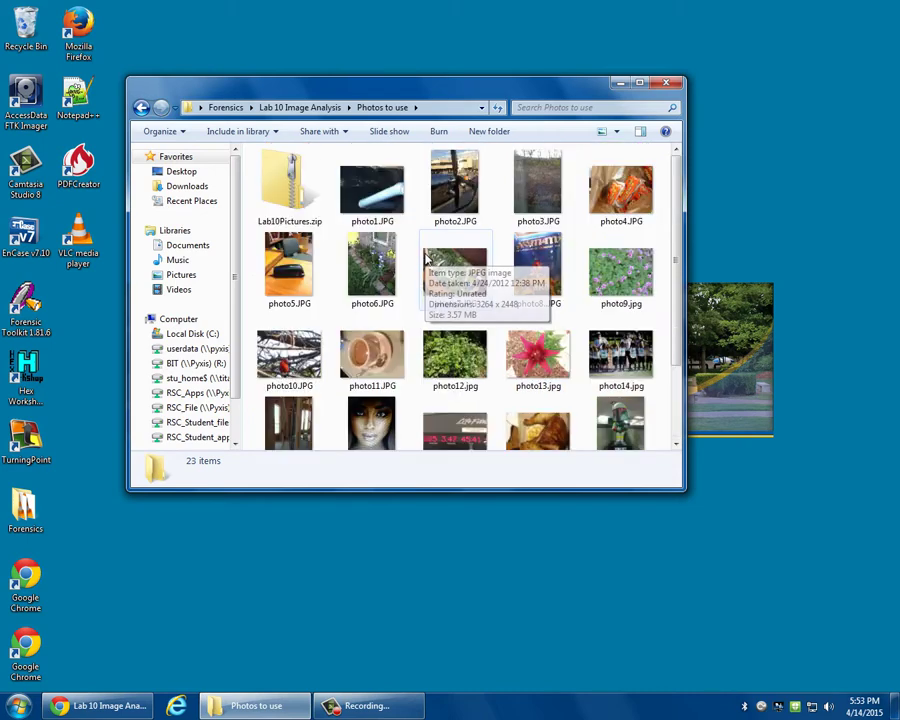
Step: Extract exiftool(-k).exe from exiftool-9.92.zip in the Lab 10 Image Analysis folder onto the desktop
left_click(141, 107)
double_click(308, 218)
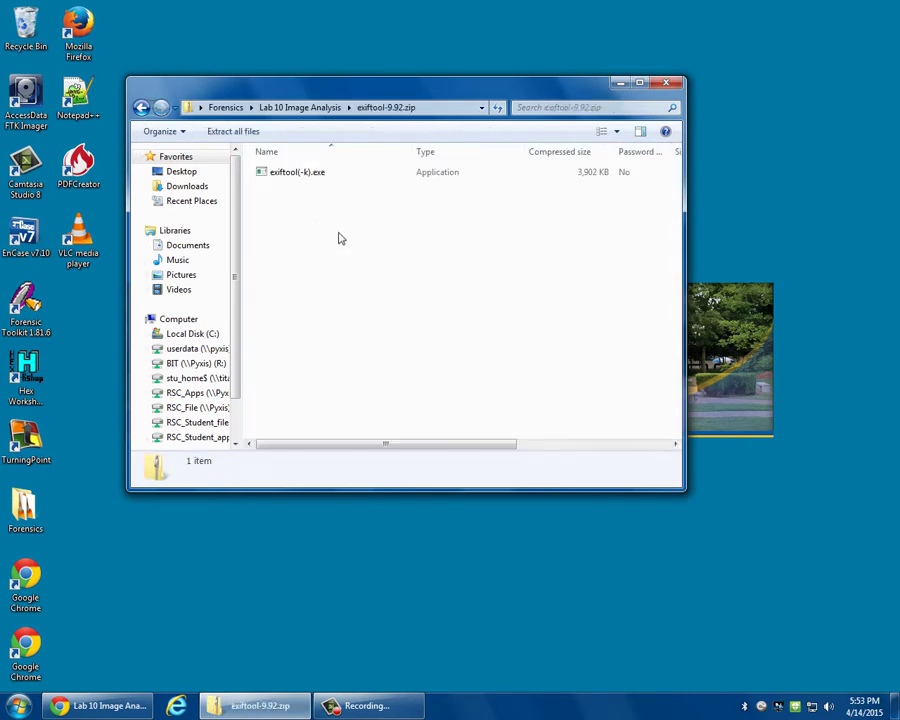
left_click_drag(311, 176, 372, 683)
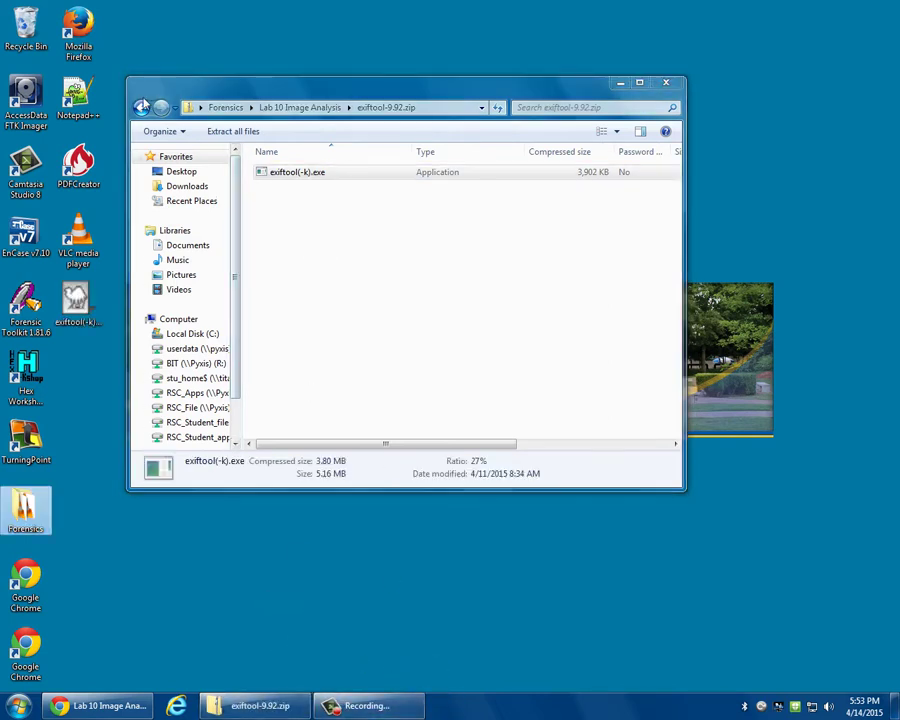
Step: Move exiftool(-k).exe from the desktop into the Photos to use folder
left_click(141, 107)
double_click(277, 187)
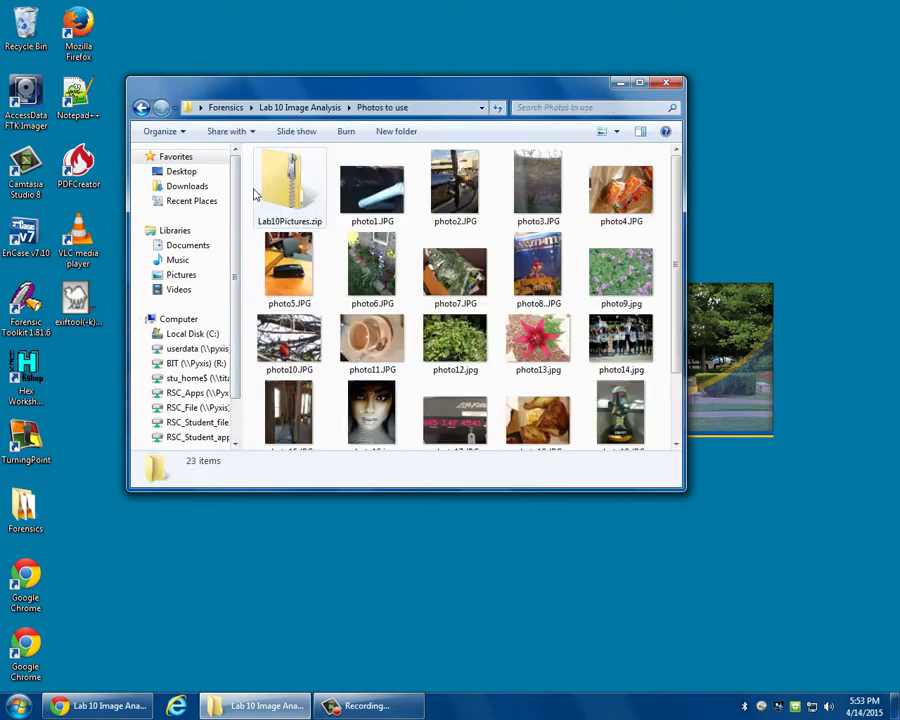
left_click_drag(87, 308, 435, 381)
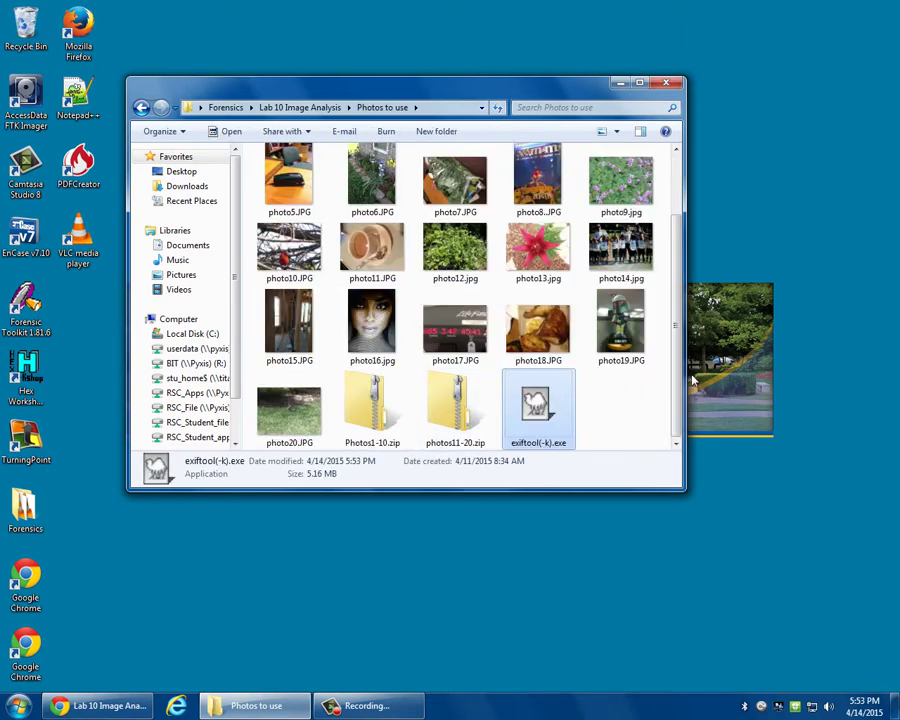
Step: Run exiftool(-k).exe without a file to view its built-in help, and close the console
double_click(540, 410)
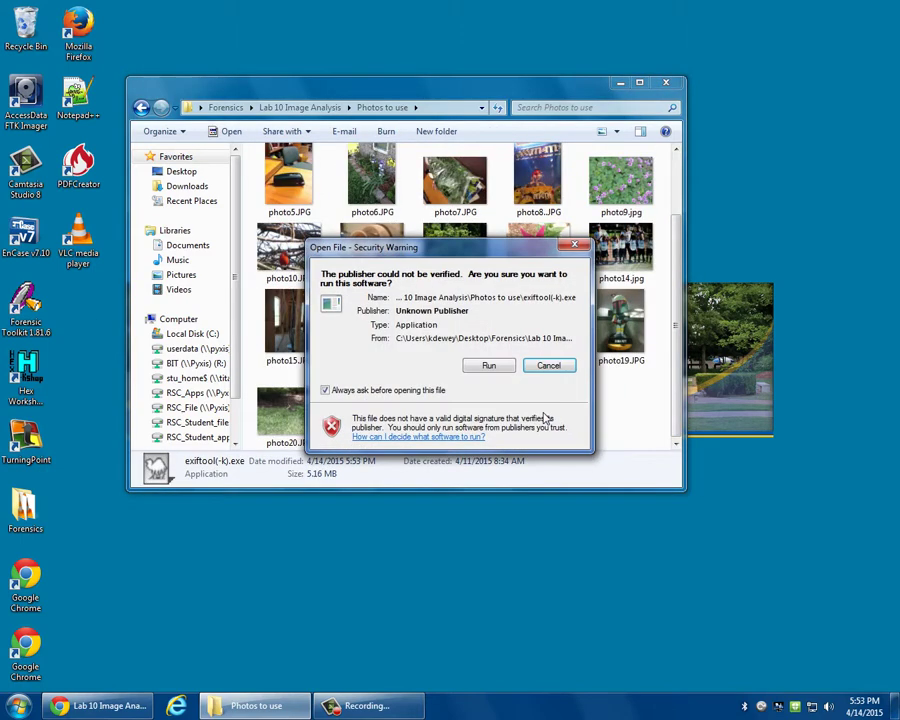
left_click(488, 366)
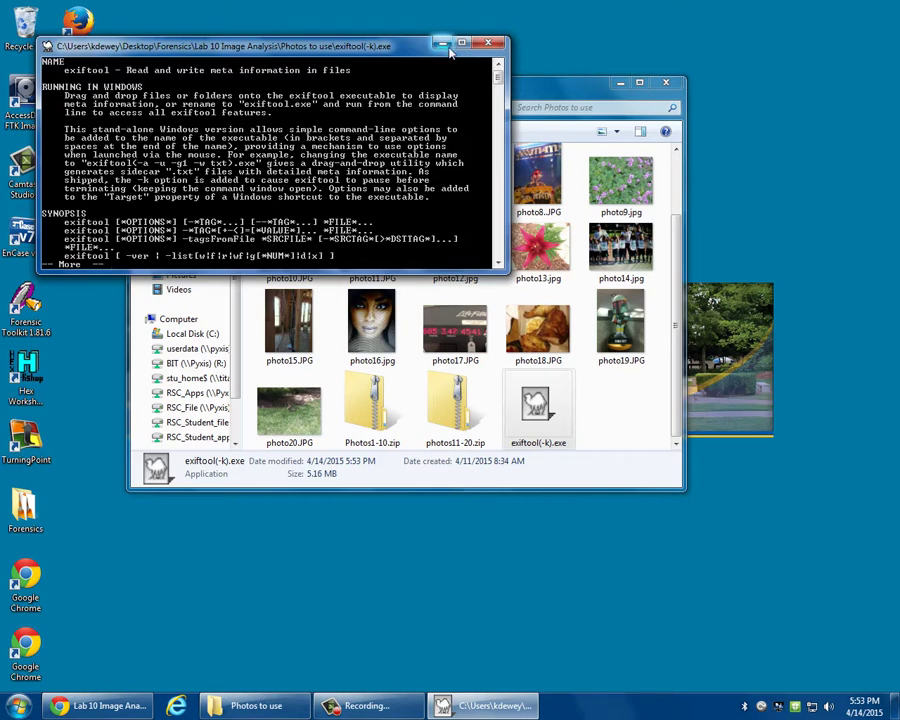
left_click(488, 43)
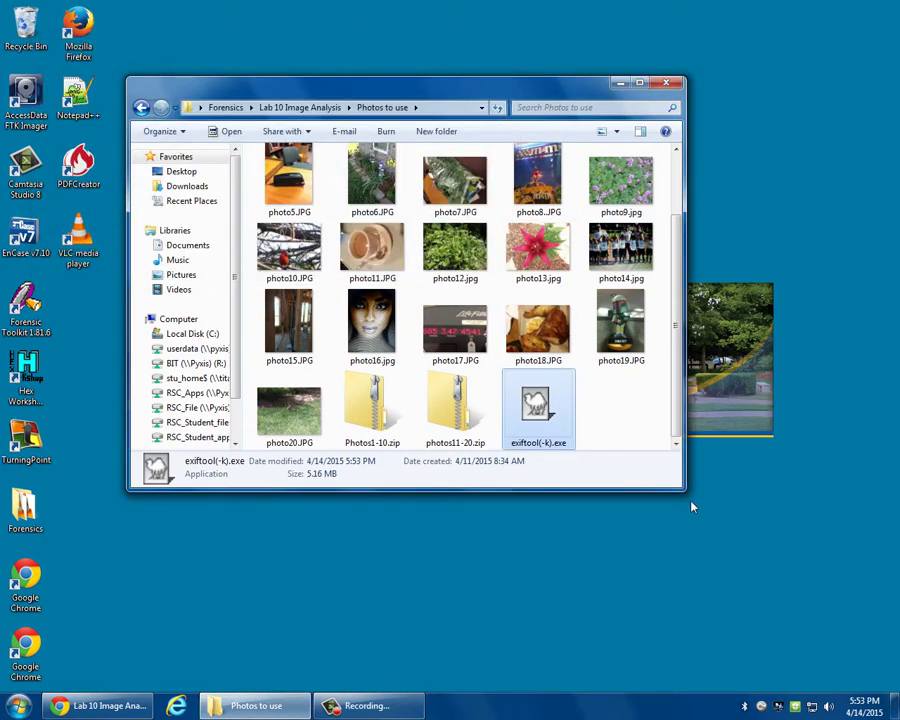
Step: Enlarge the folder window so all photos show, and run exiftool(-k).exe on photo1.JPG
left_click_drag(686, 490, 784, 534)
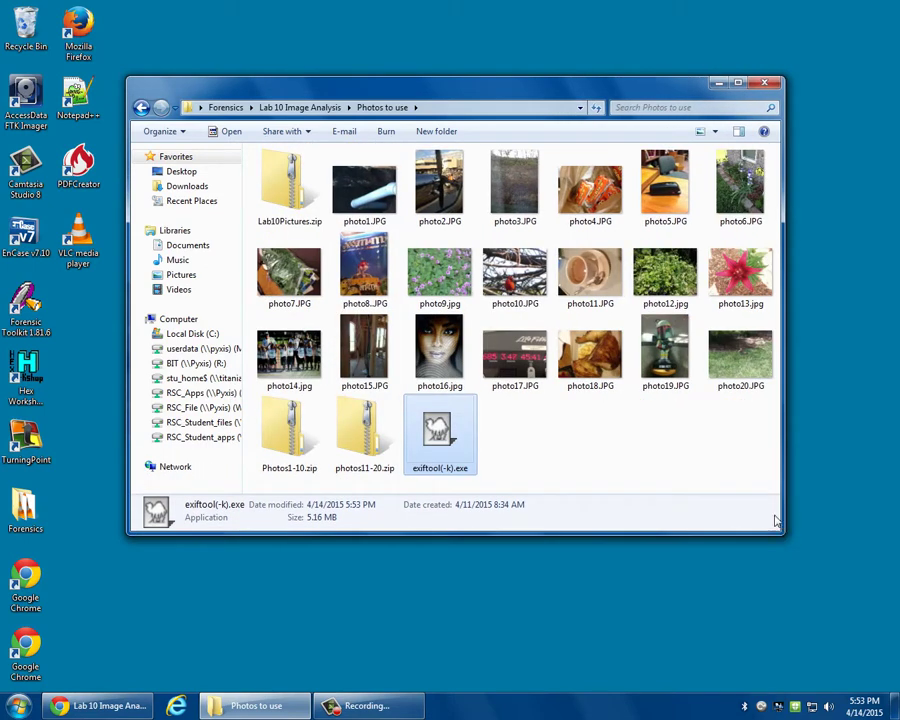
left_click(352, 187)
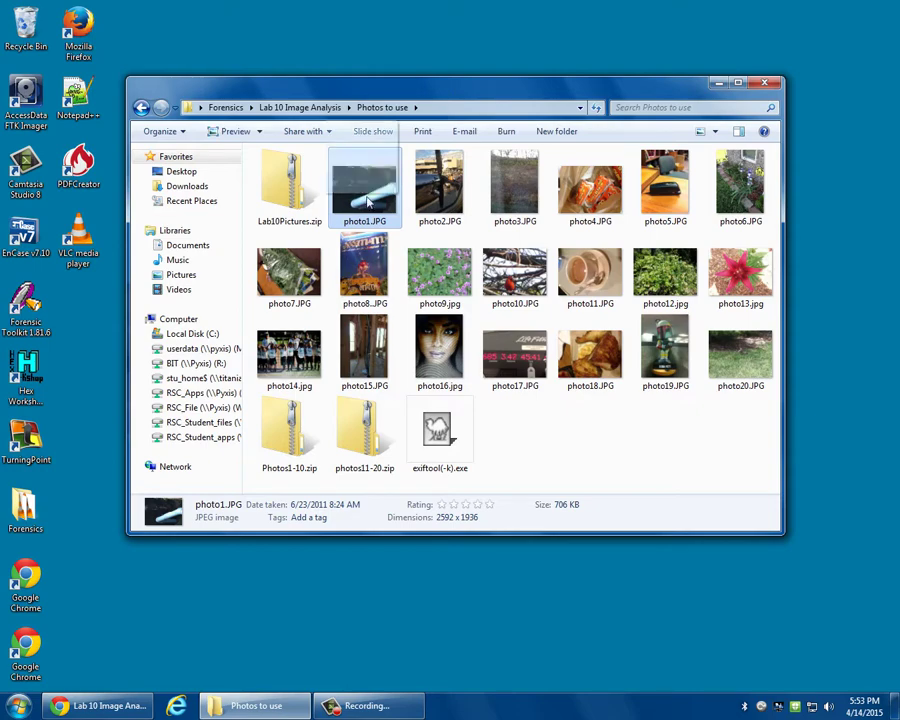
left_click_drag(368, 202, 434, 459)
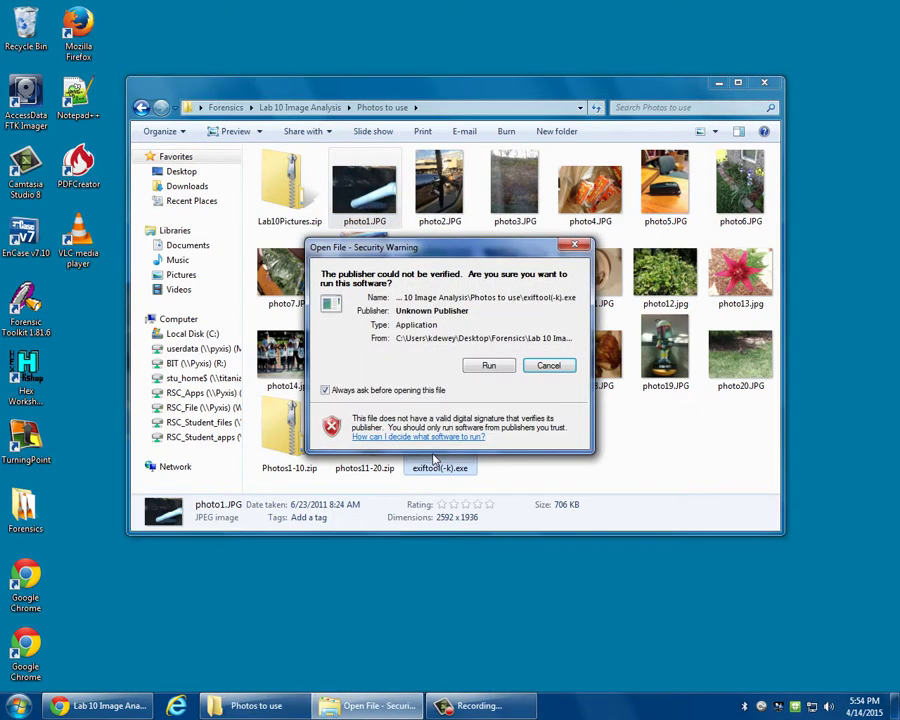
left_click(486, 366)
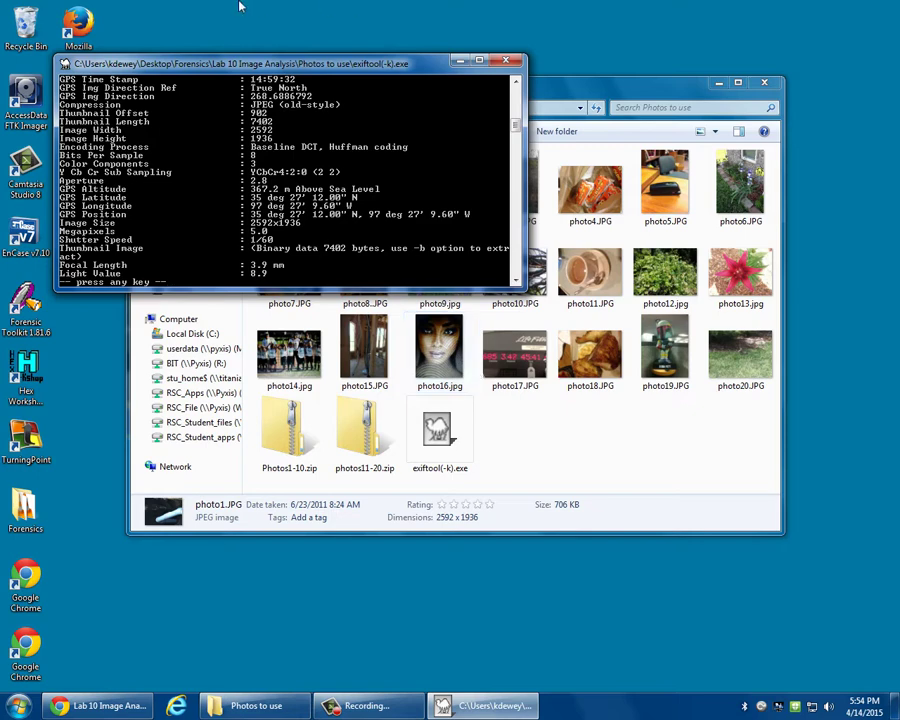
Step: Set the exiftool console font to Lucida Console at size 20
left_click(65, 63)
left_click(99, 213)
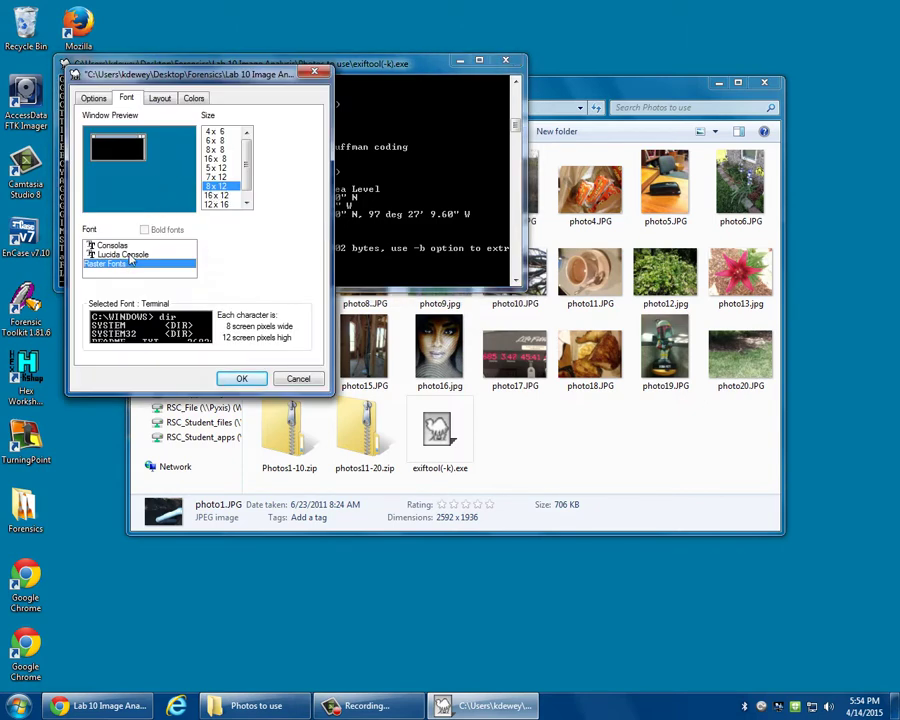
left_click(122, 254)
left_click(208, 183)
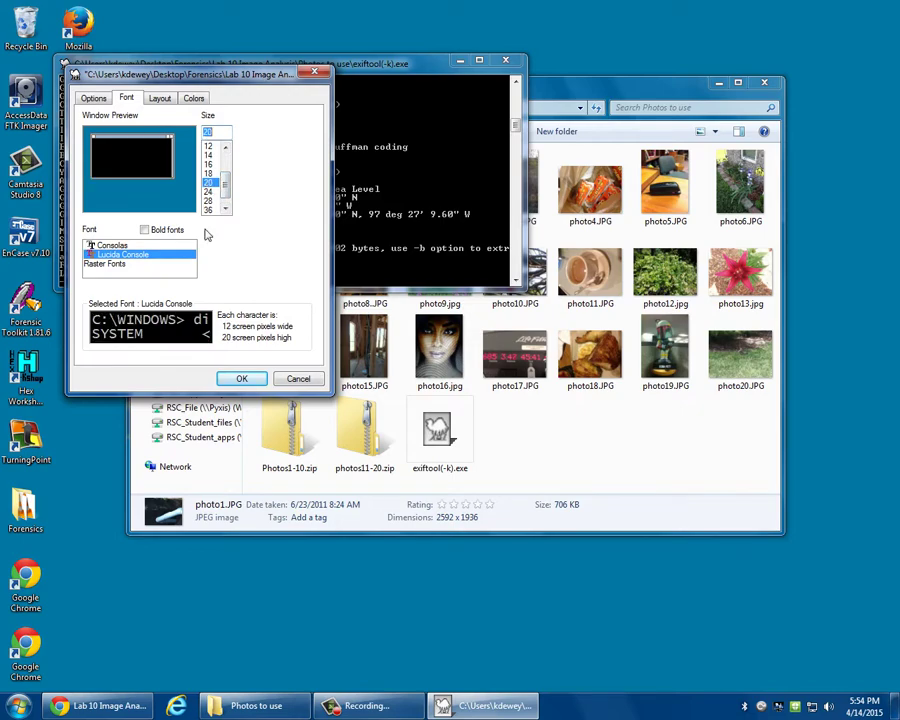
left_click(240, 376)
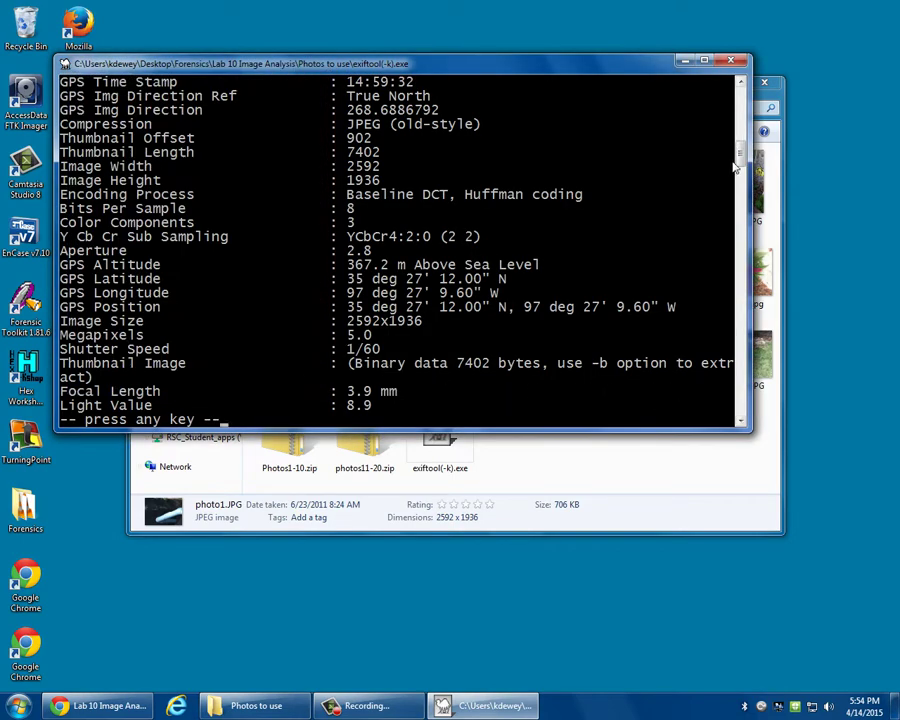
Step: Examine photo1.JPG's metadata from file dates and camera model through GPS position, permanently dismissing the Windows color scheme prompt, and close the console
left_click_drag(740, 162, 738, 96)
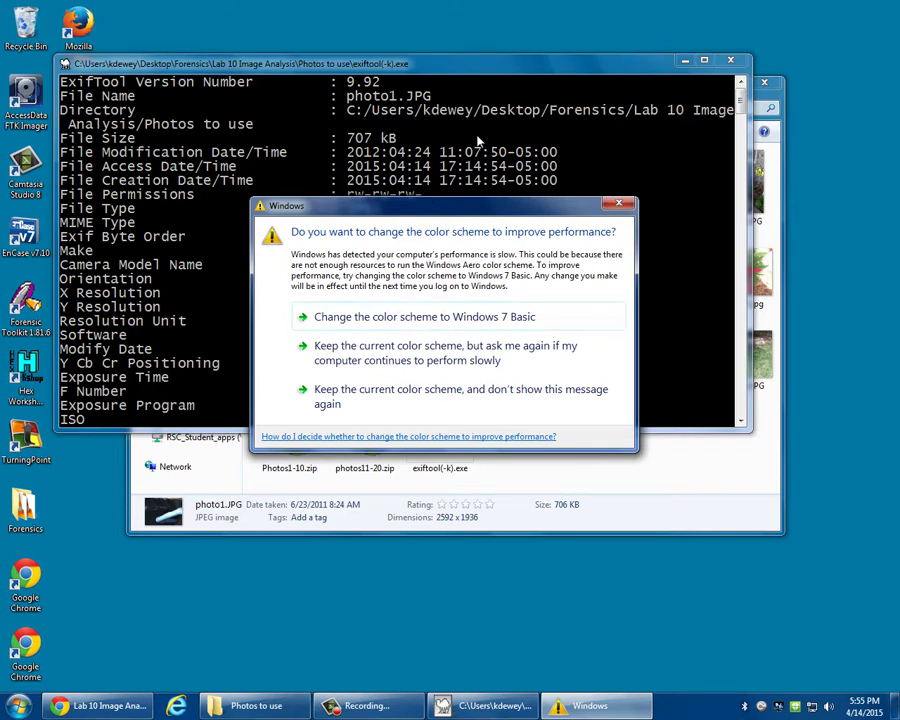
left_click(388, 403)
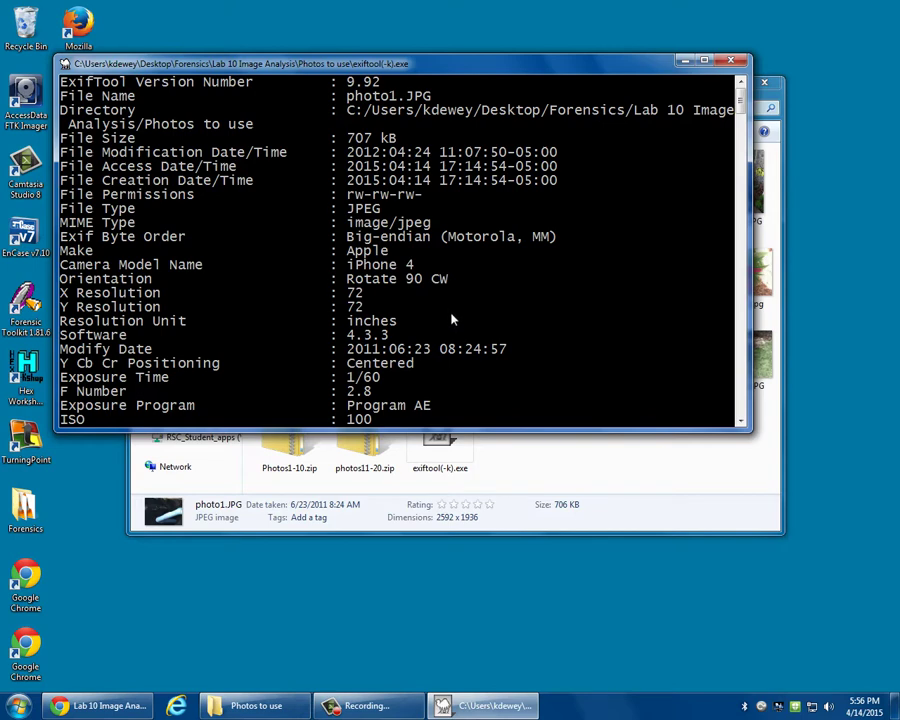
left_click_drag(740, 95, 741, 120)
scroll(685, 173, "down", 4)
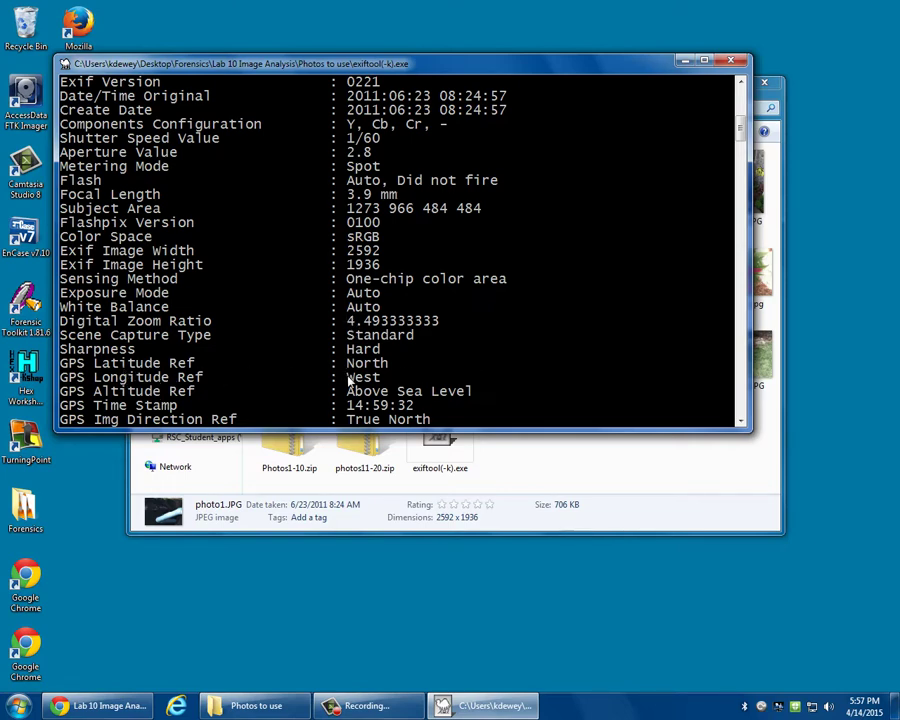
left_click_drag(740, 130, 740, 138)
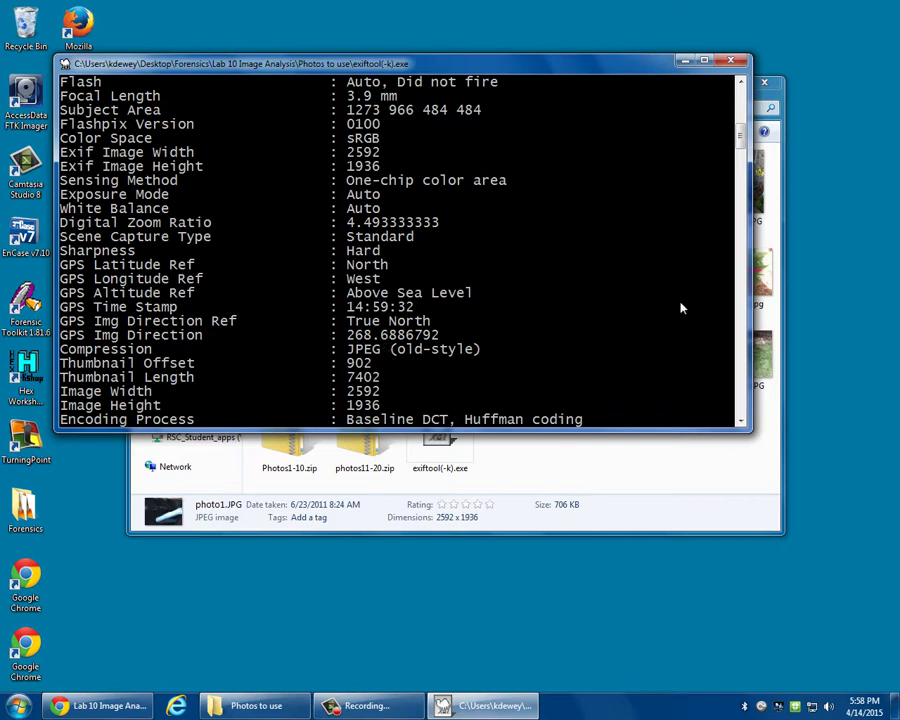
scroll(740, 143, "down", 1)
left_click_drag(740, 143, 740, 152)
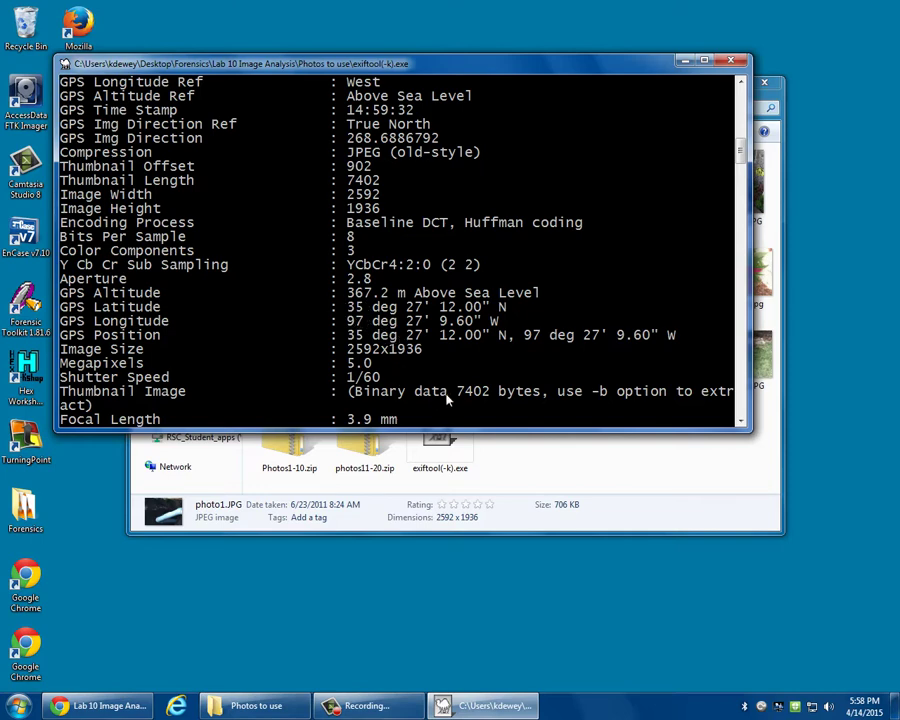
left_click_drag(741, 148, 744, 163)
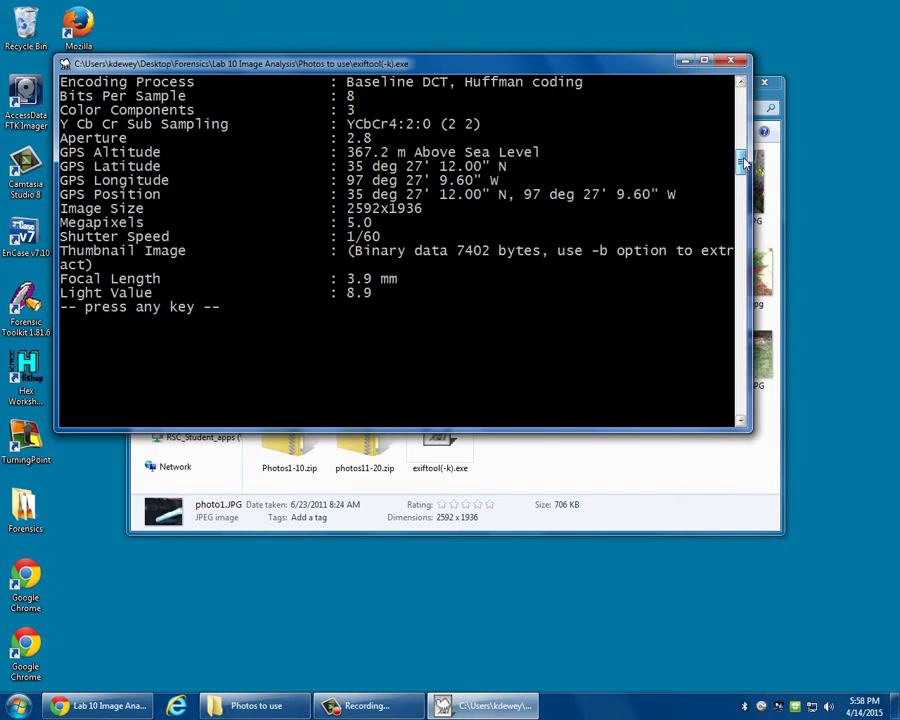
key("Return")
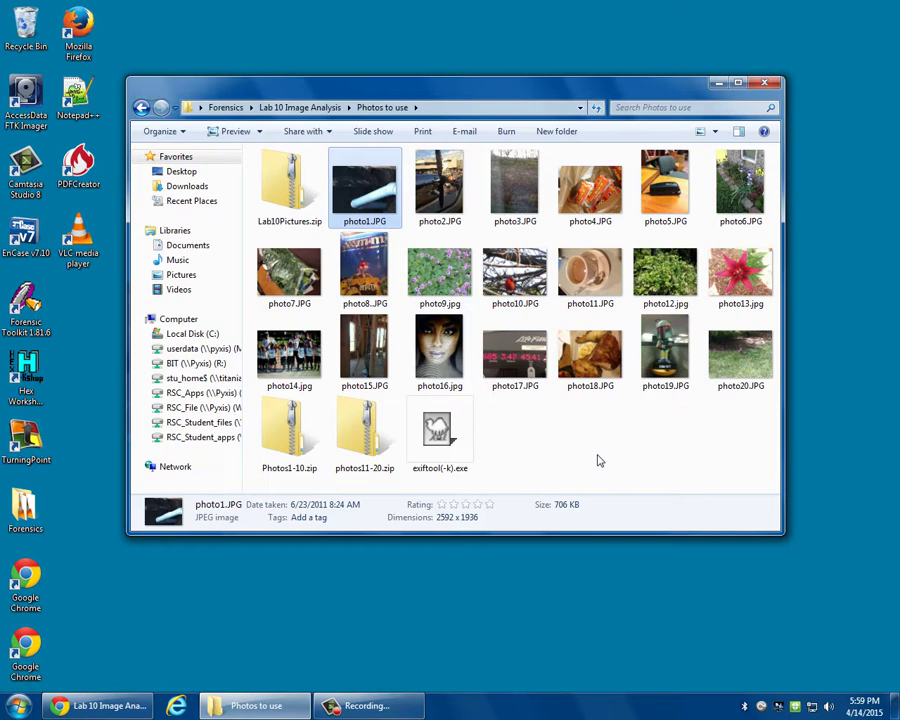
Step: View photo4.JPG and photo5.JPG one after the other at larger size, closing each
double_click(603, 228)
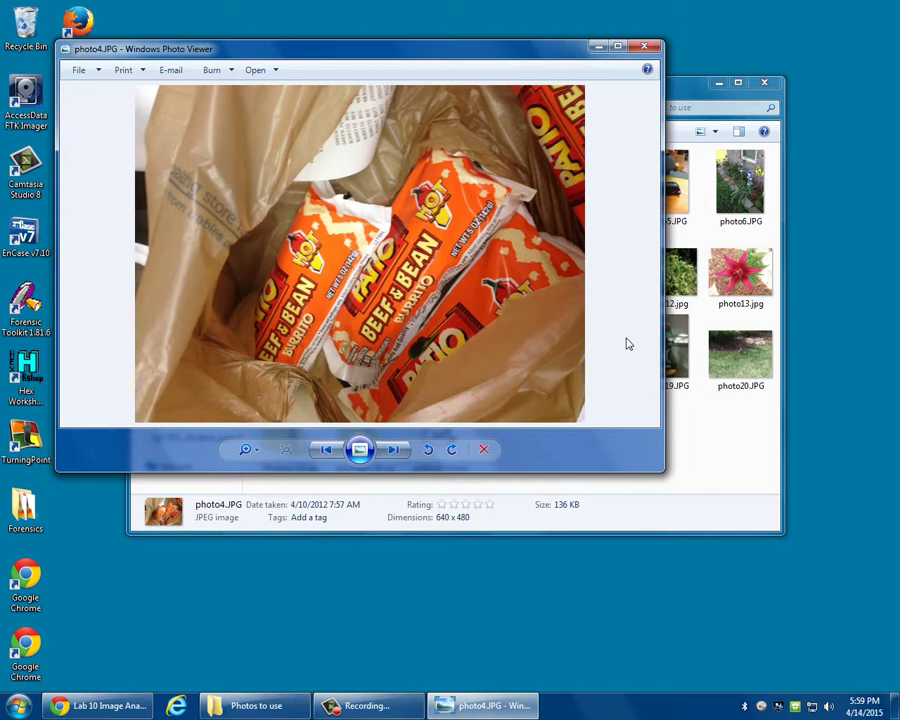
left_click(644, 46)
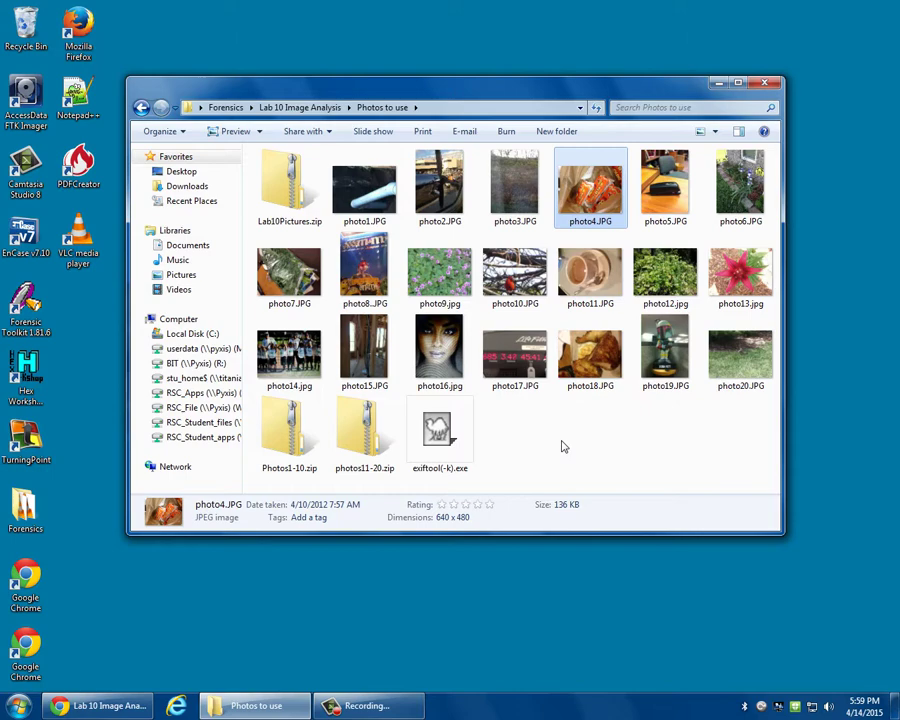
double_click(665, 183)
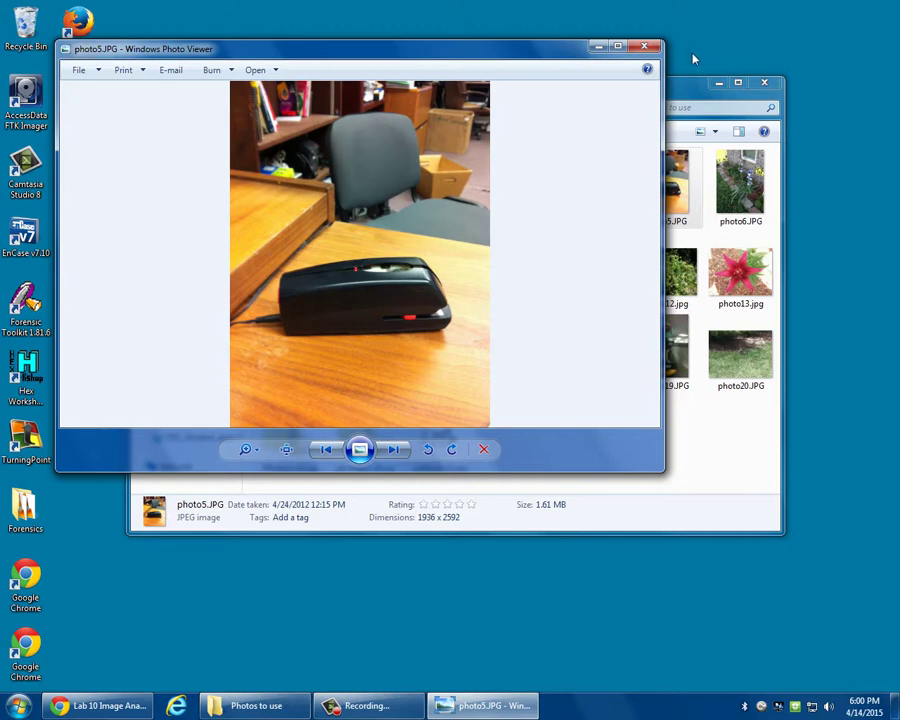
left_click(644, 46)
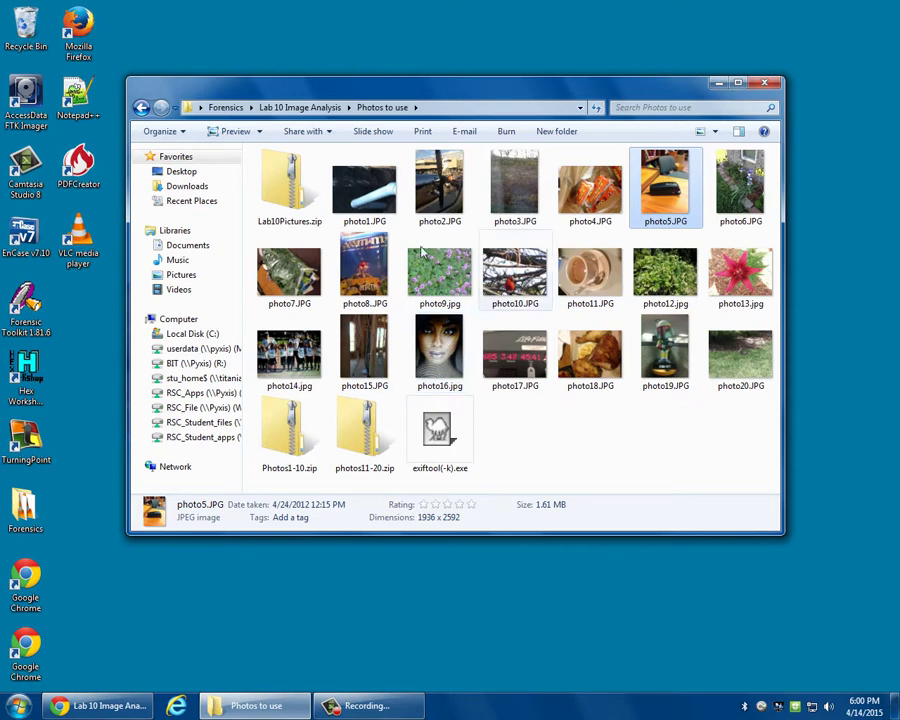
Step: View photo14.jpg at larger size, close it, and open photo18.JPG for viewing
left_click(289, 352)
double_click(292, 347)
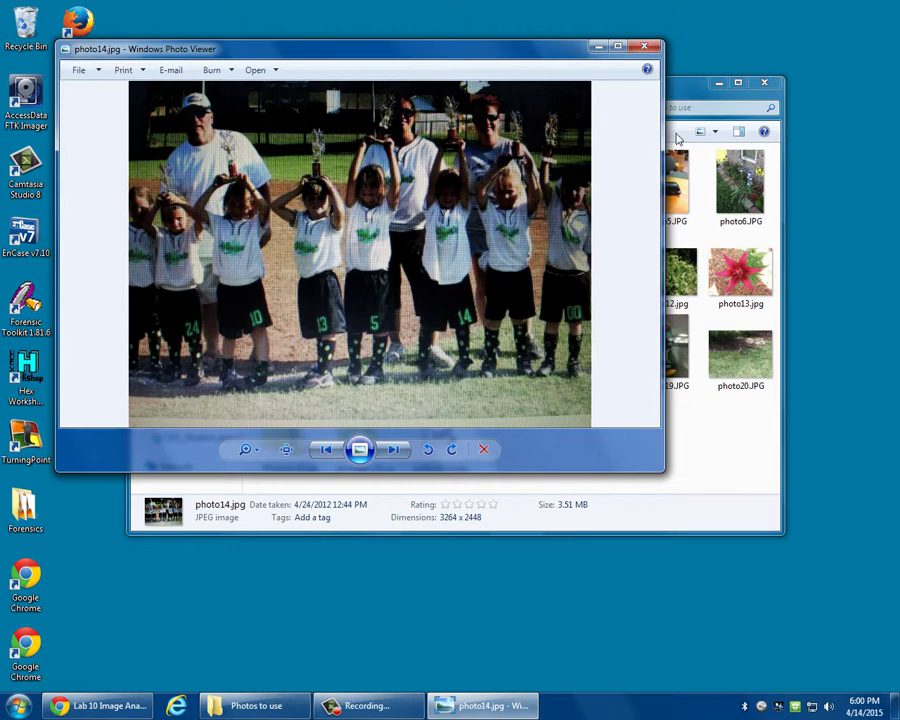
left_click(644, 46)
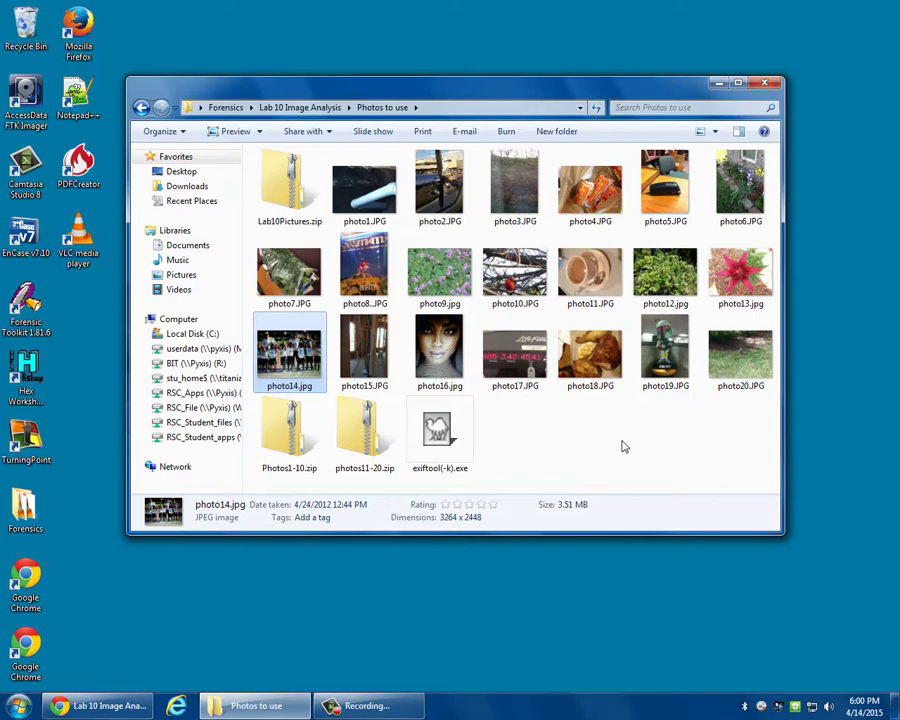
double_click(590, 355)
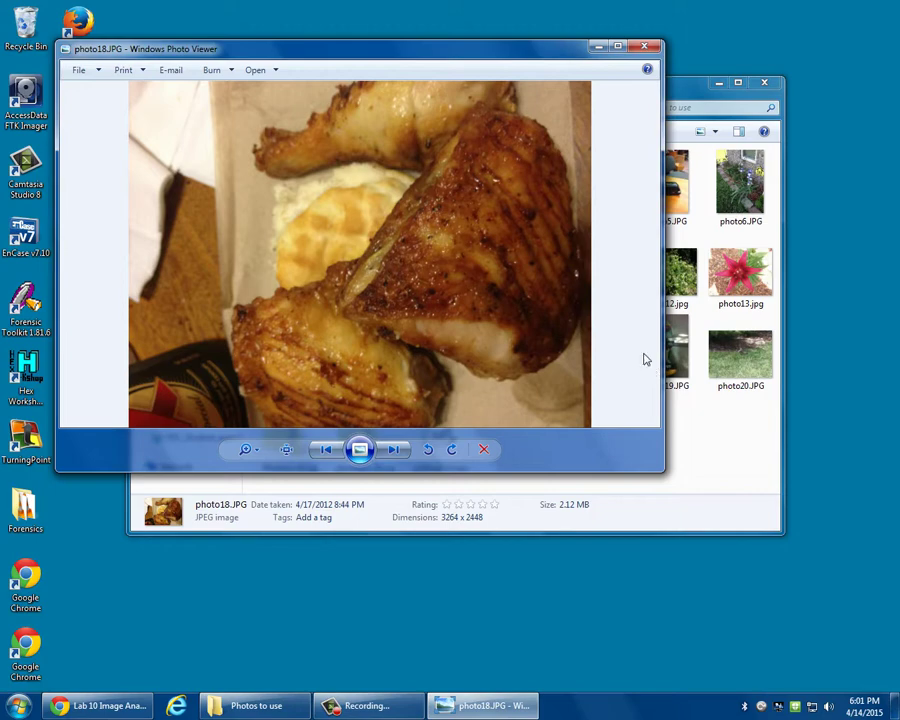
Step: Close photo18.JPG and go back to the Lab 10 Image Analysis folder, selecting exiftool-9.92.zip
left_click(644, 47)
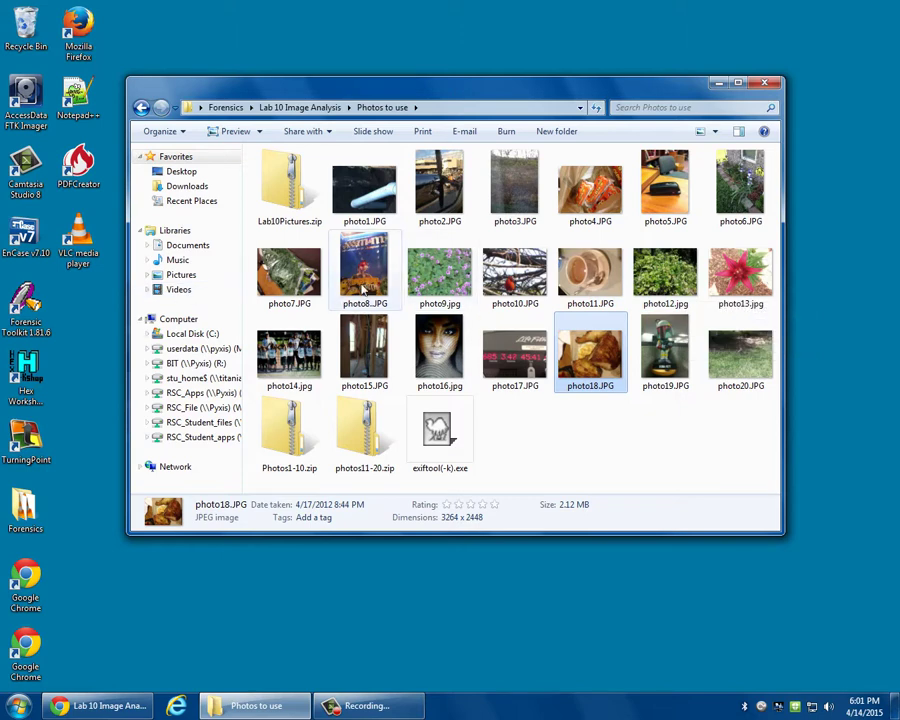
mouse_move(395, 295)
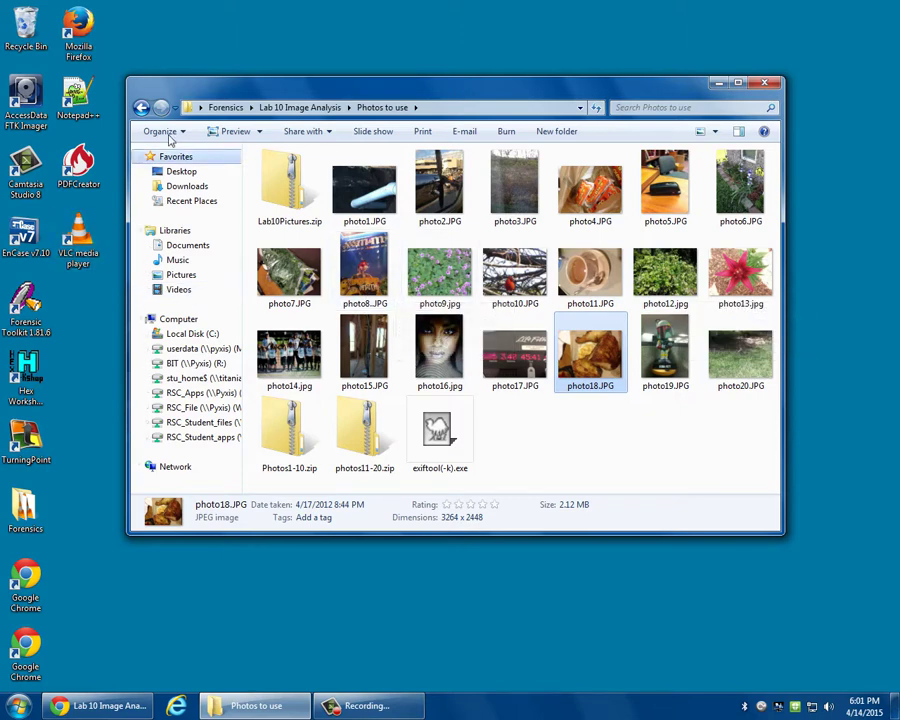
left_click(141, 106)
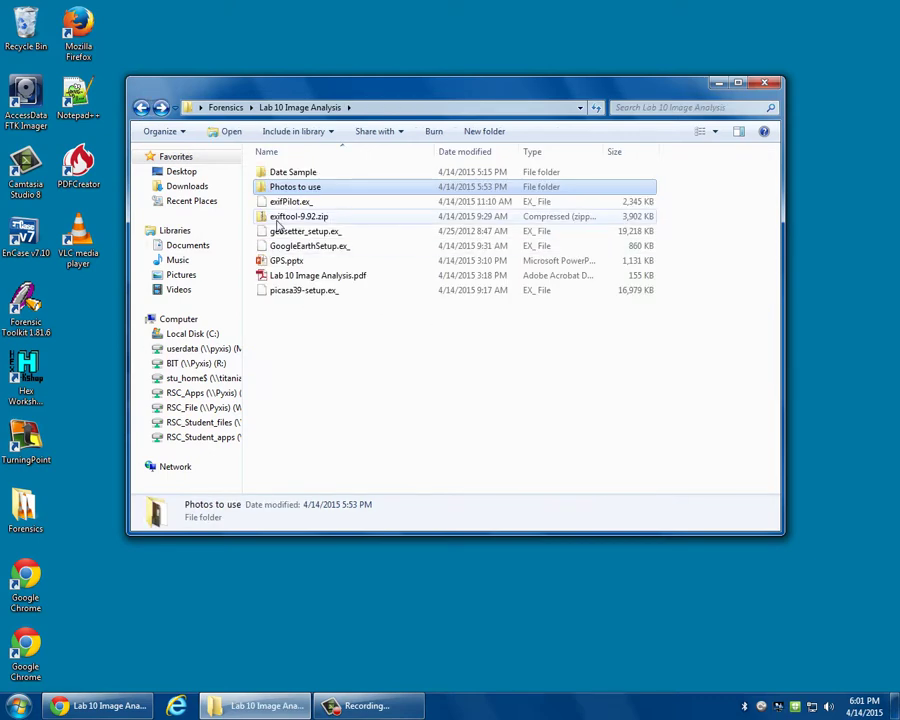
left_click(295, 217)
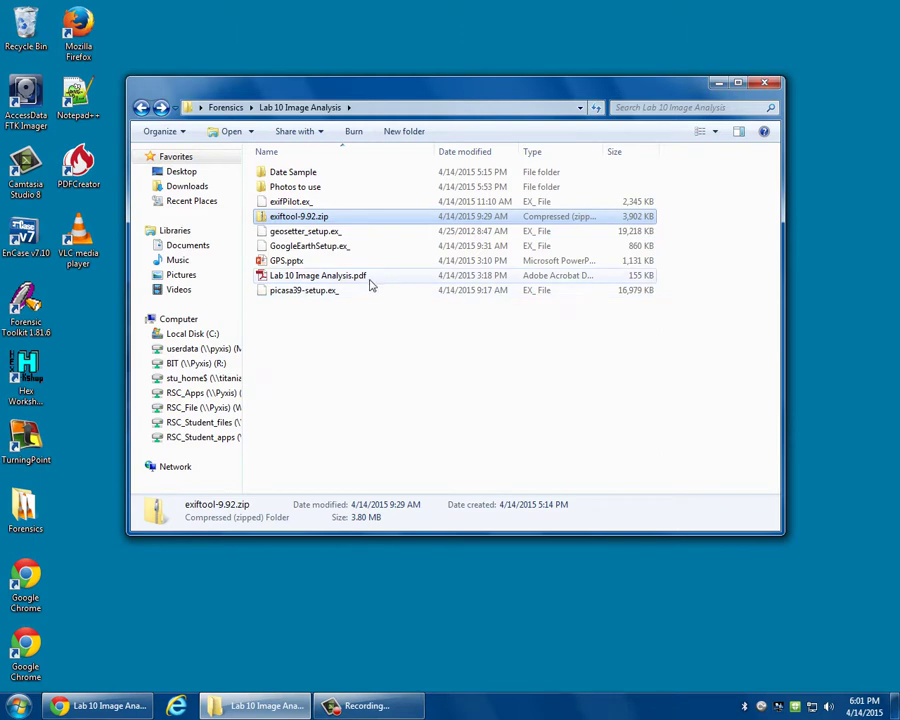
Step: Rename exifPilot.ex_ to exifPilot.exe and accept the extension change
left_click(305, 204)
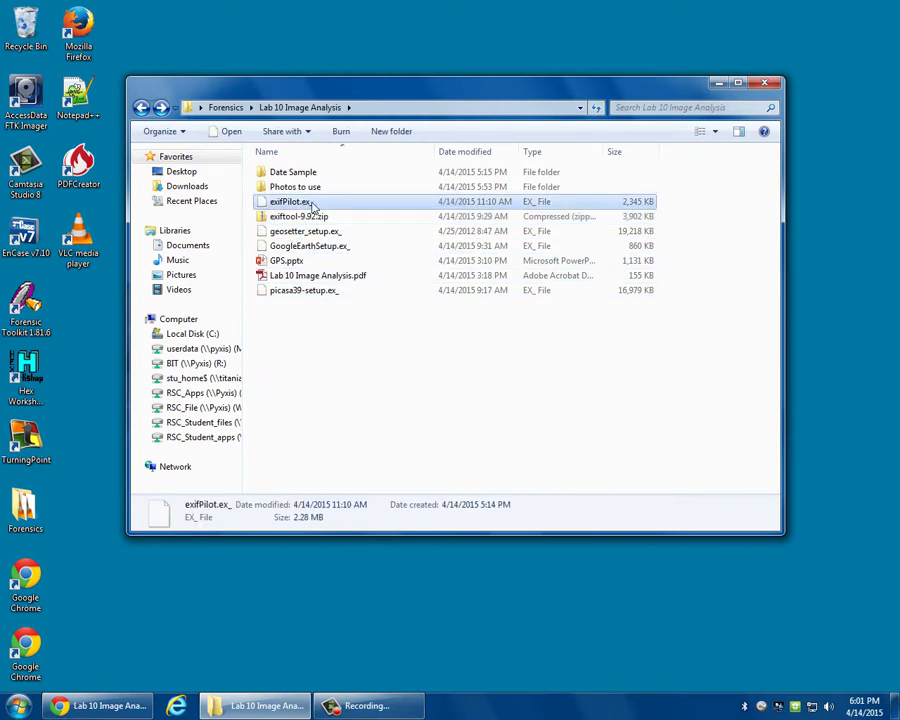
left_click(314, 208)
key("End")
key("BackSpace")
type("e")
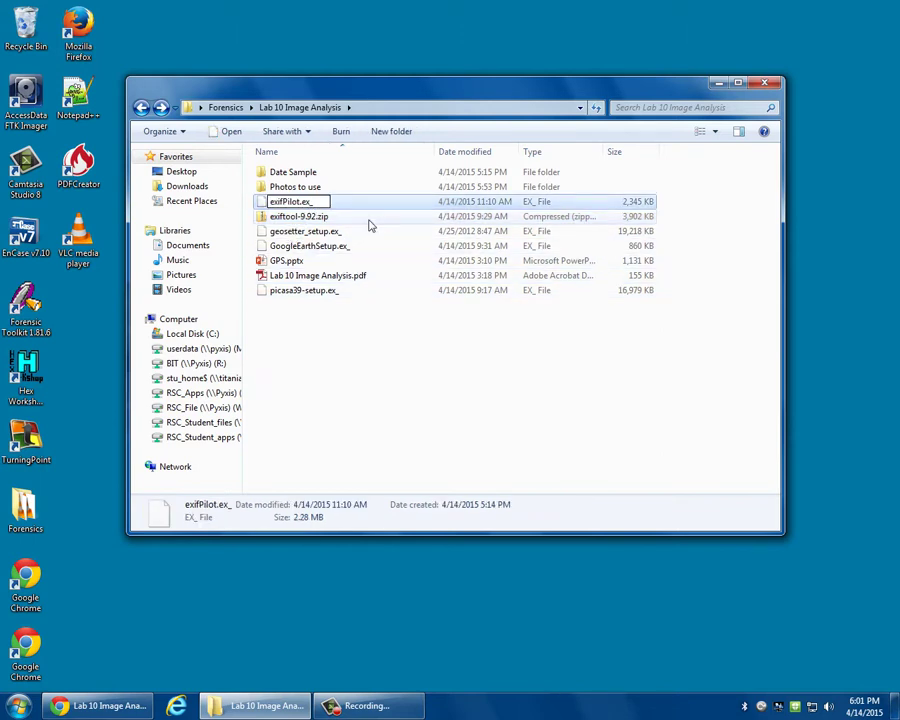
key("Return")
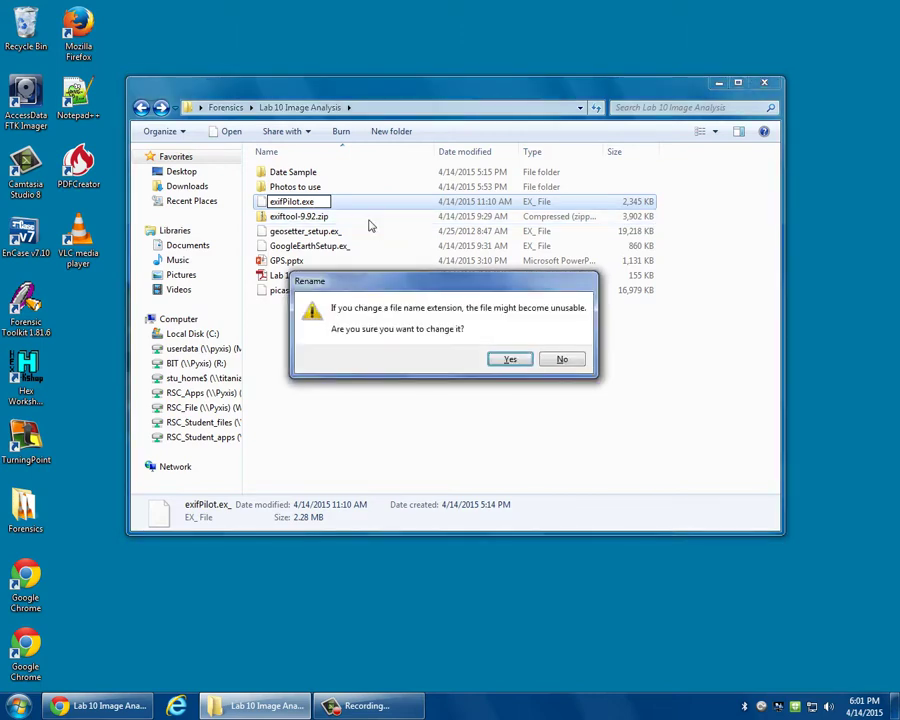
key("Return")
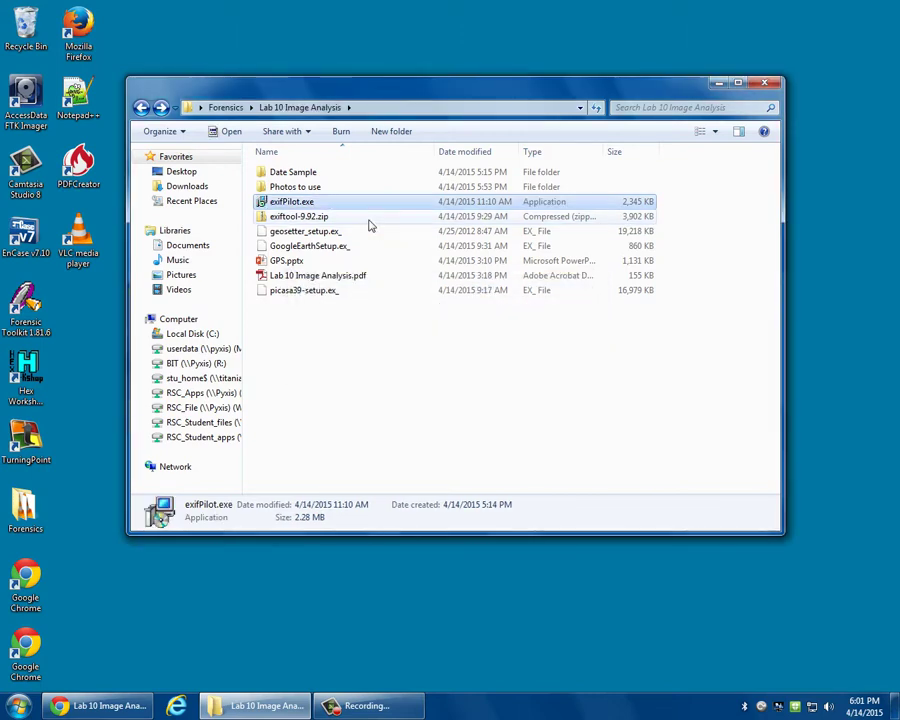
Step: Run exifPilot.exe and install Exif Pilot with the default options, accepting the license agreement and launching the application at the end
double_click(300, 204)
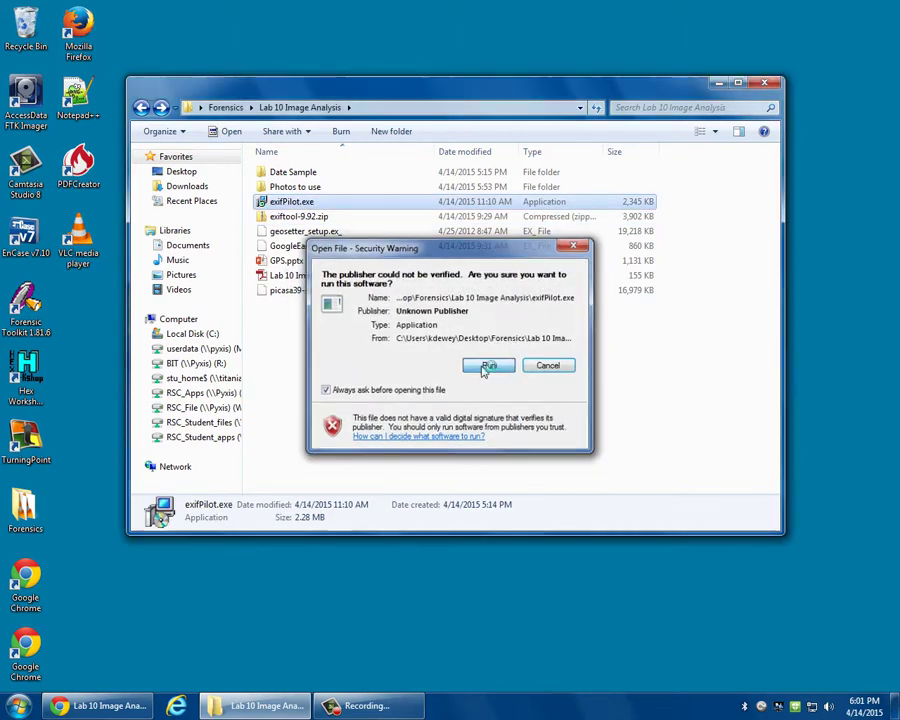
left_click(488, 365)
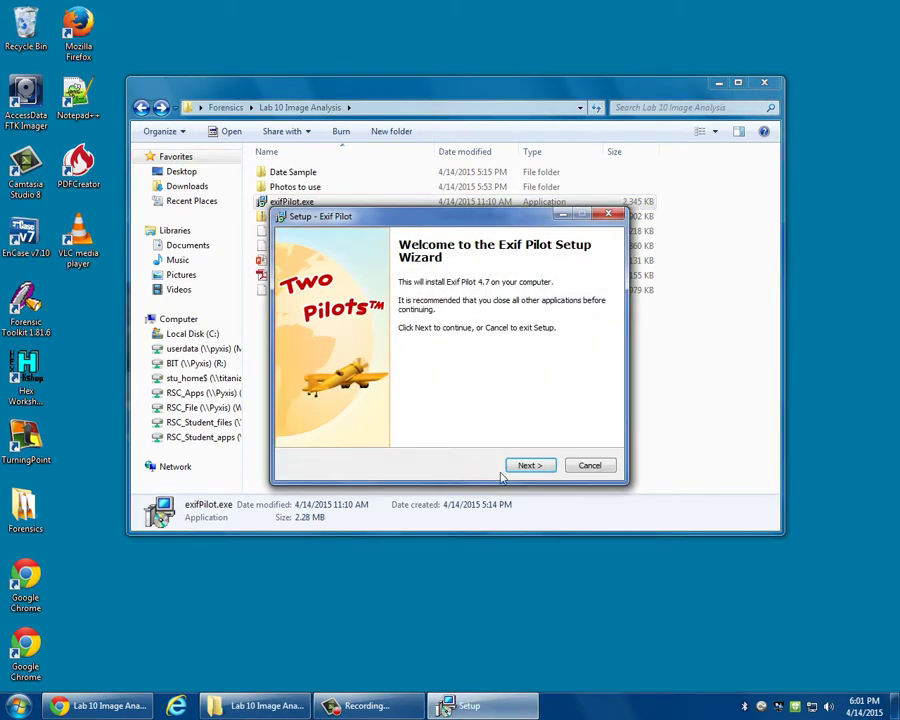
left_click(527, 465)
left_click(360, 422)
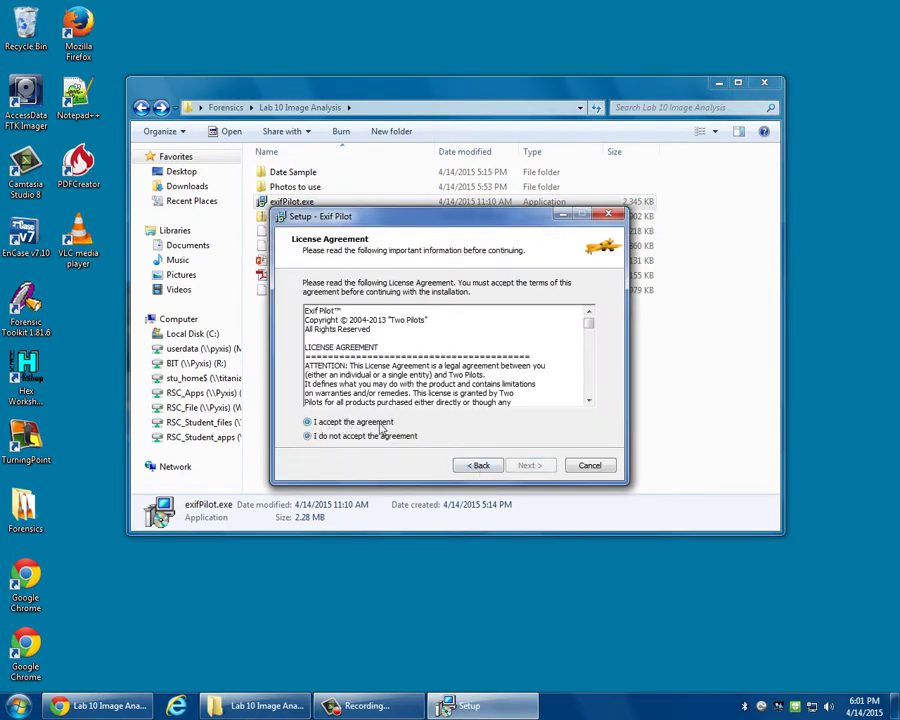
left_click(530, 466)
left_click(537, 467)
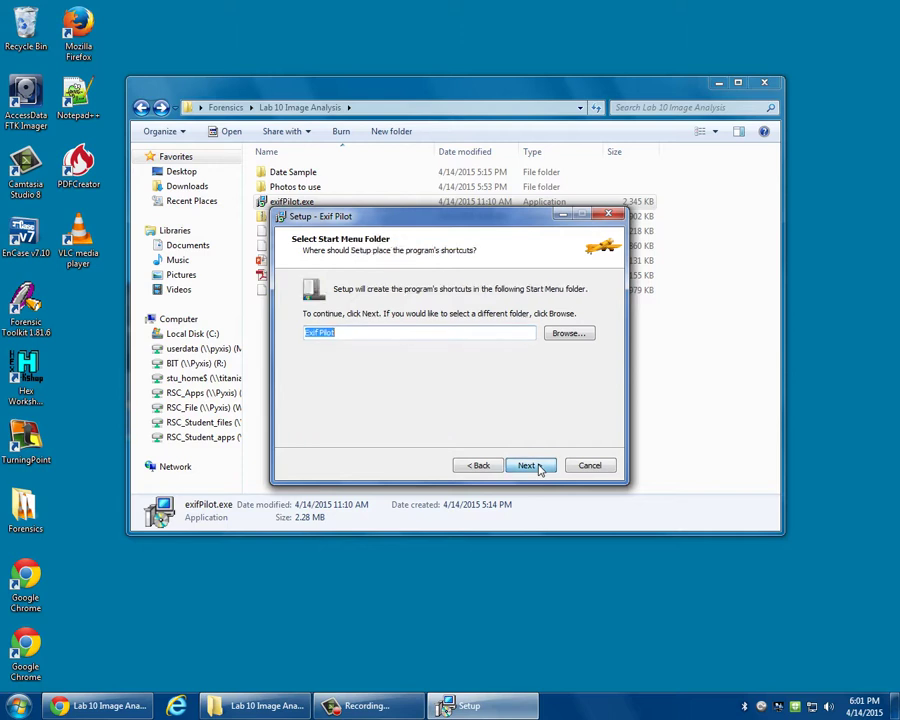
left_click(536, 467)
left_click(532, 467)
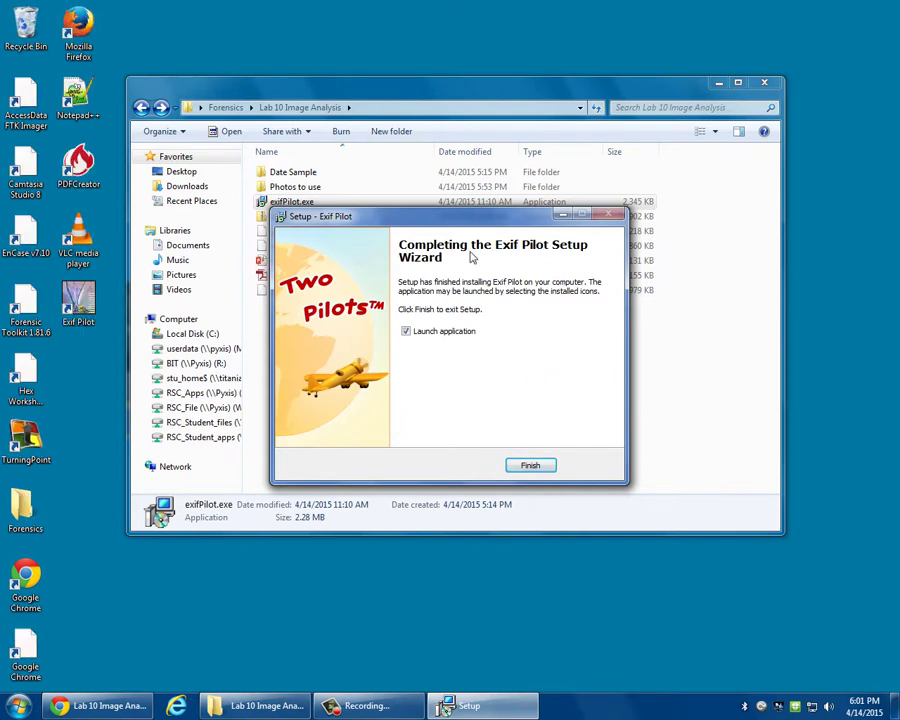
left_click(529, 466)
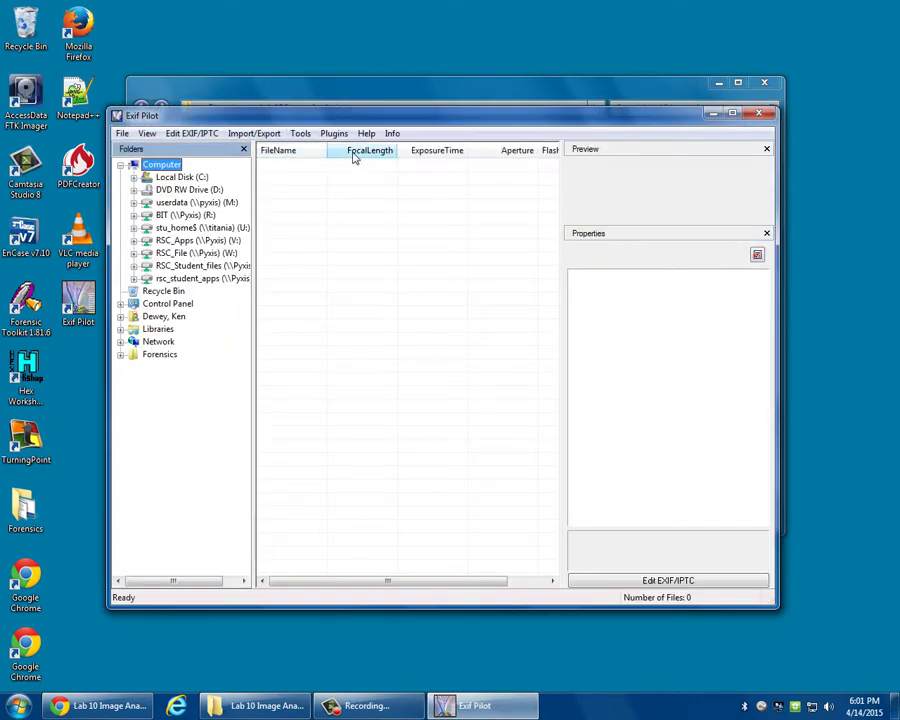
Step: Move the file window aside and expand Exif Pilot's folder tree through Desktop and Forensics to Lab 10 Image Analysis
left_click_drag(325, 95, 513, 77)
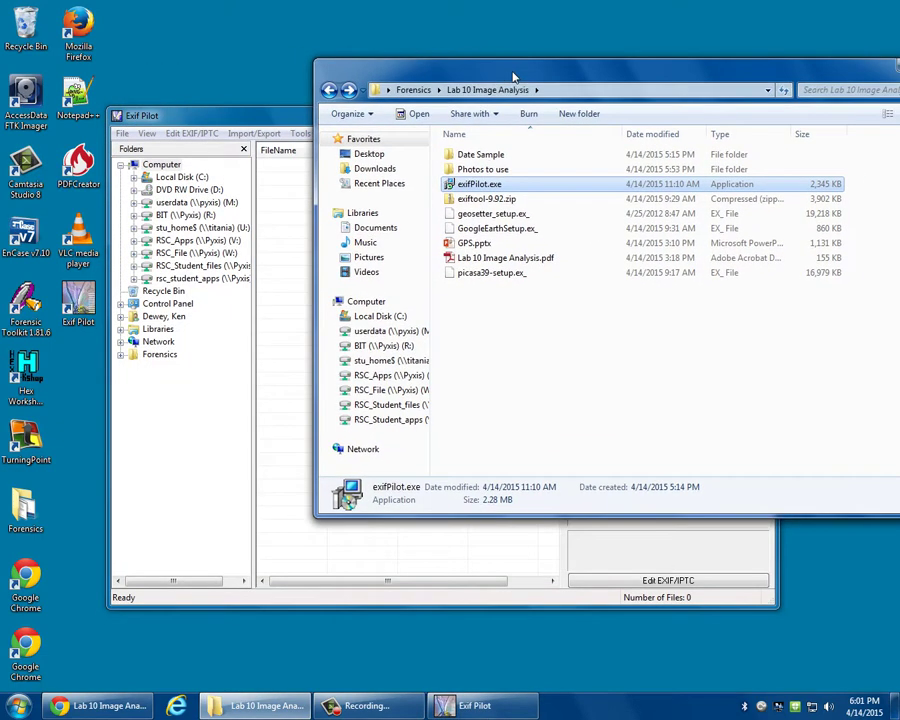
left_click(120, 329)
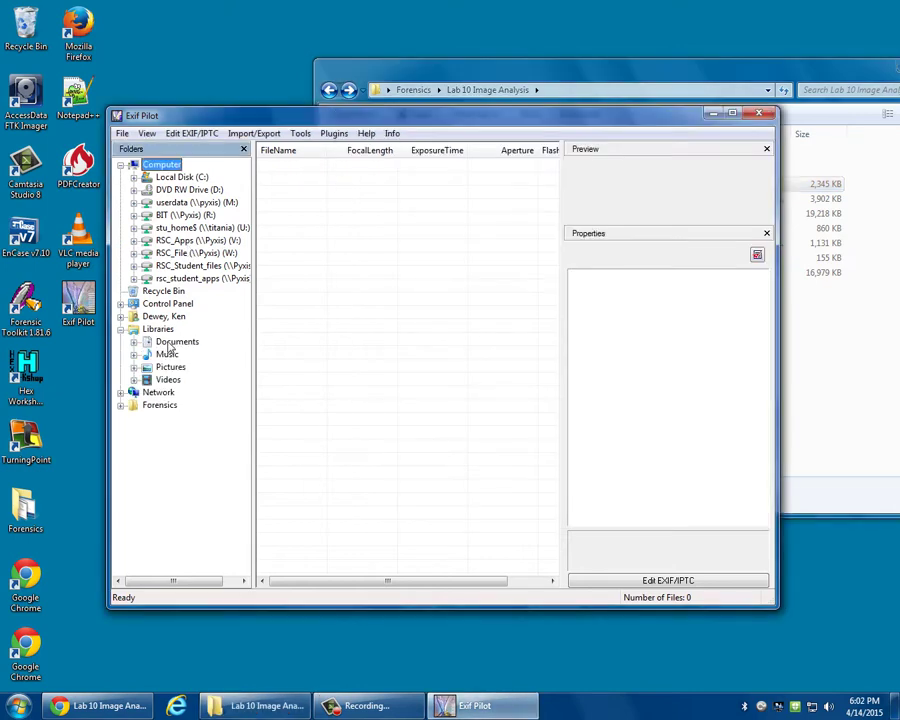
left_click(120, 329)
left_click(120, 316)
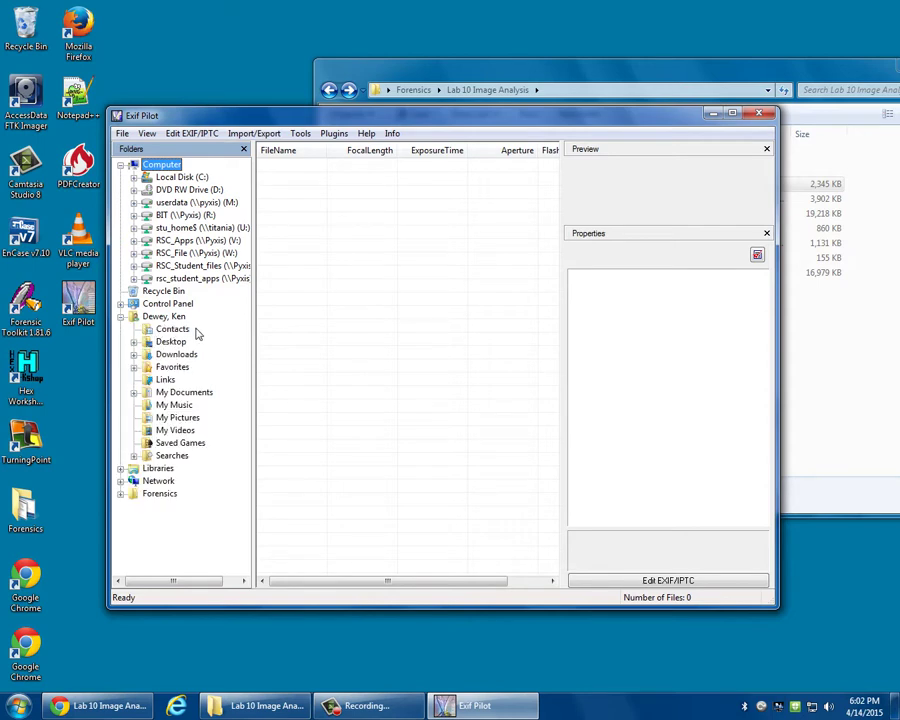
double_click(165, 342)
double_click(186, 354)
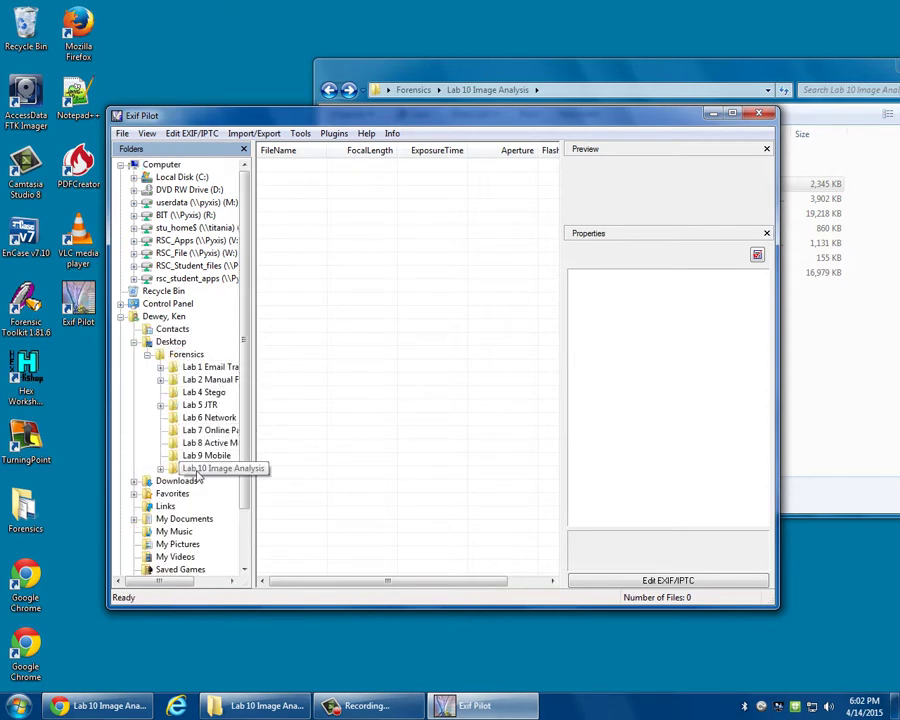
double_click(211, 468)
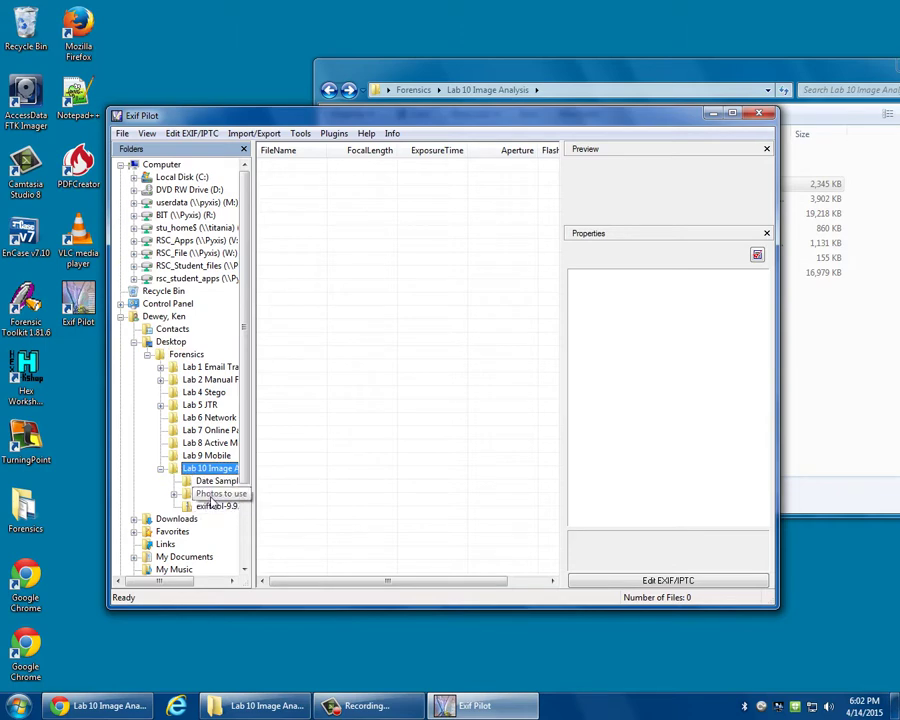
Step: Load the Photos to use folder in Exif Pilot and view photo1.JPG's EXIF properties, closing them without changes
left_click(208, 493)
double_click(293, 165)
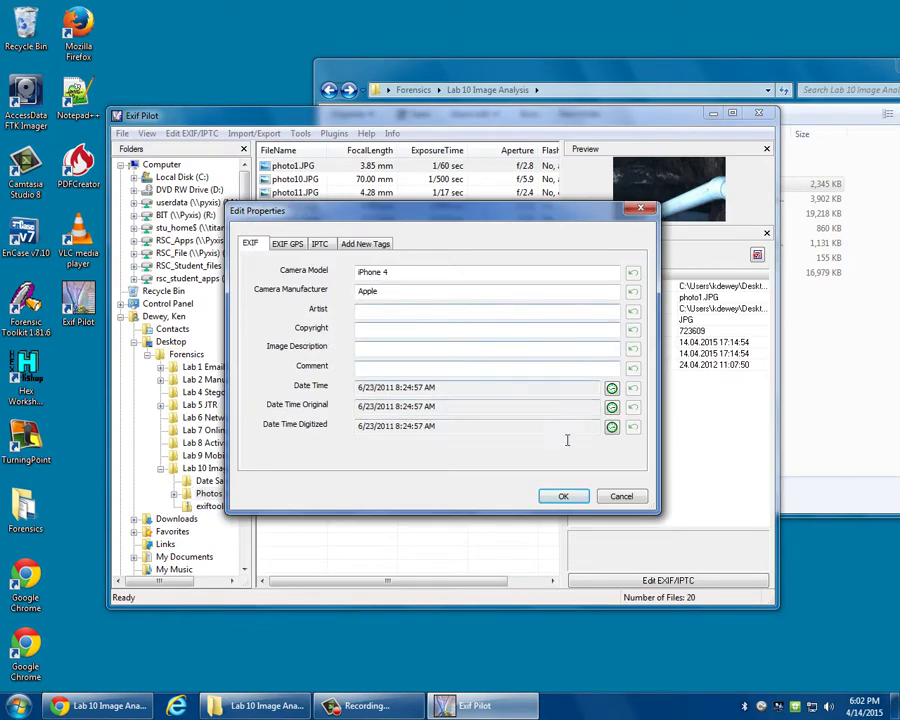
left_click(621, 496)
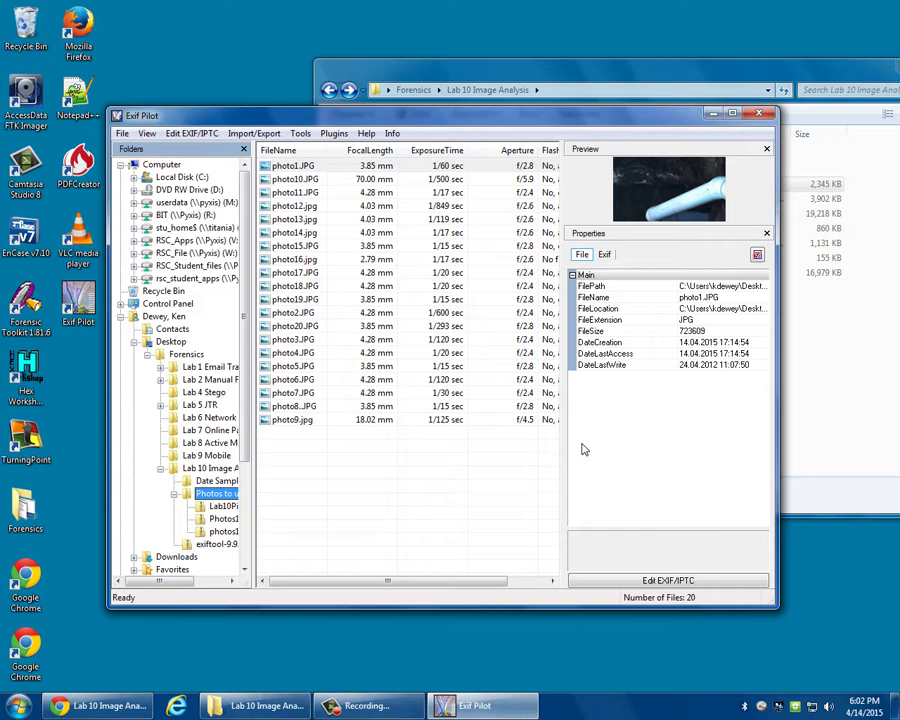
Step: Open Photos to use in the file window, select photo1.JPG there and in Exif Pilot, and reposition Exif Pilot so both windows show
left_click(842, 309)
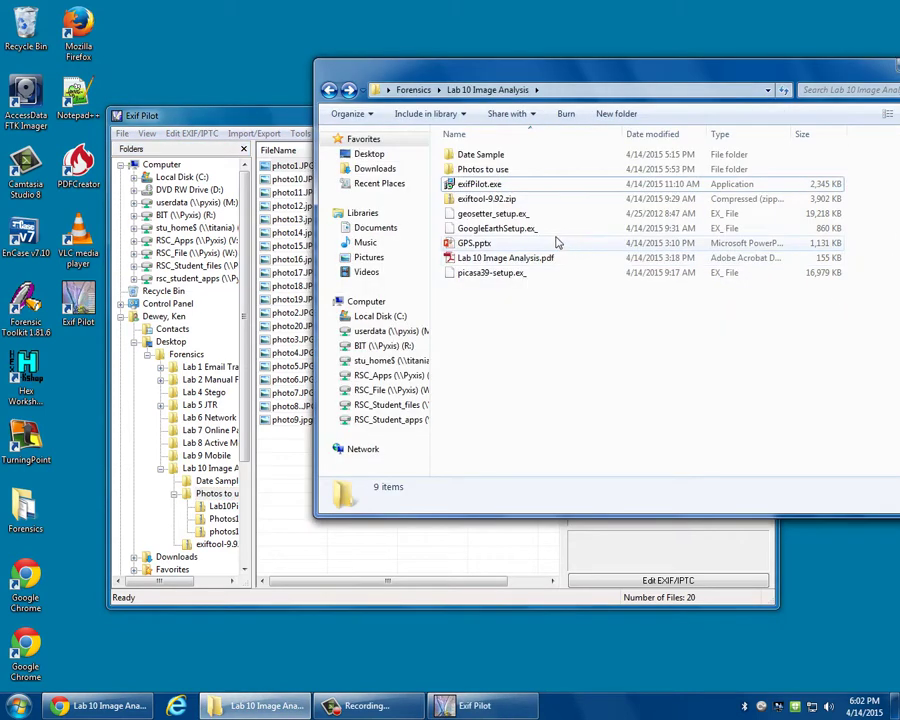
double_click(490, 171)
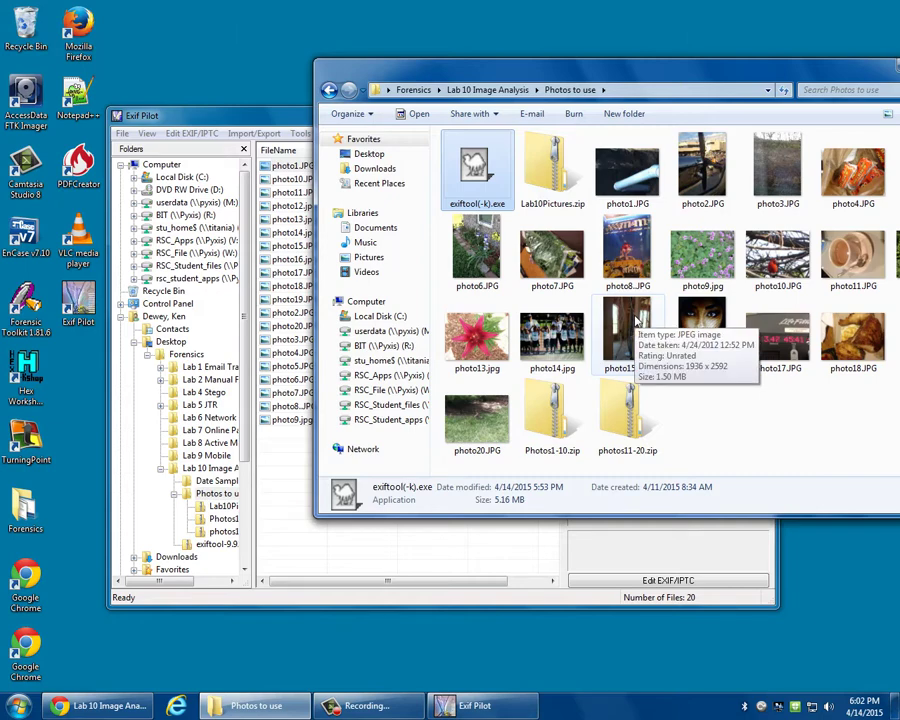
left_click(212, 115)
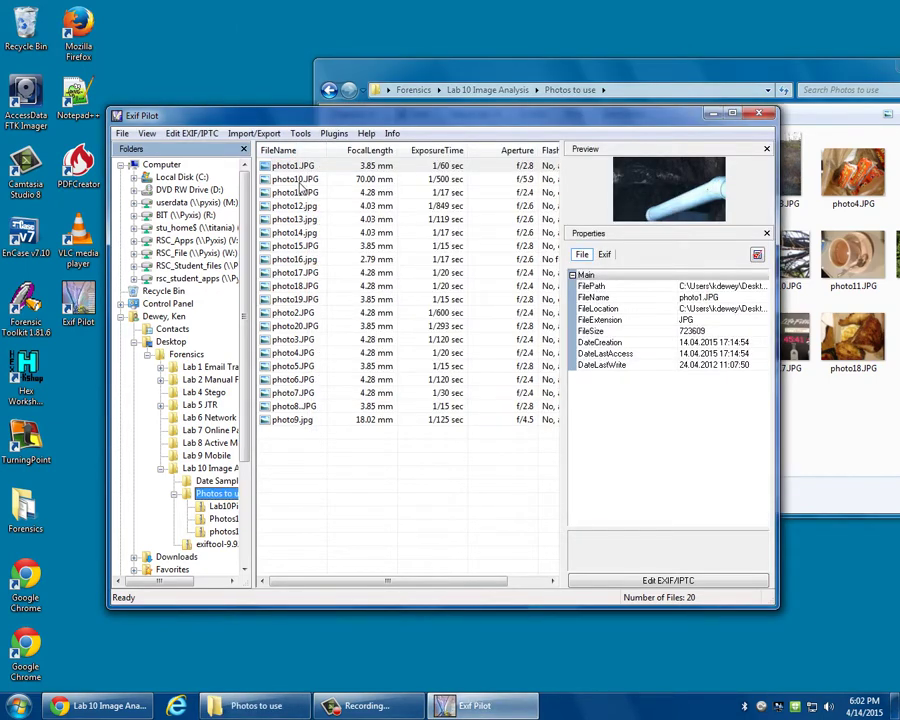
left_click(620, 72)
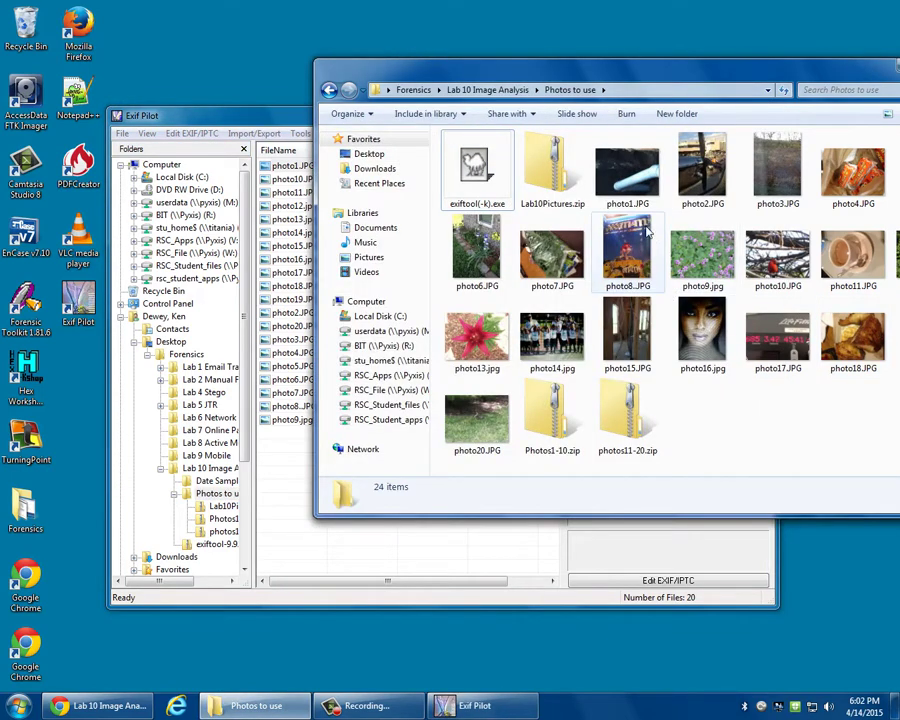
left_click(624, 190)
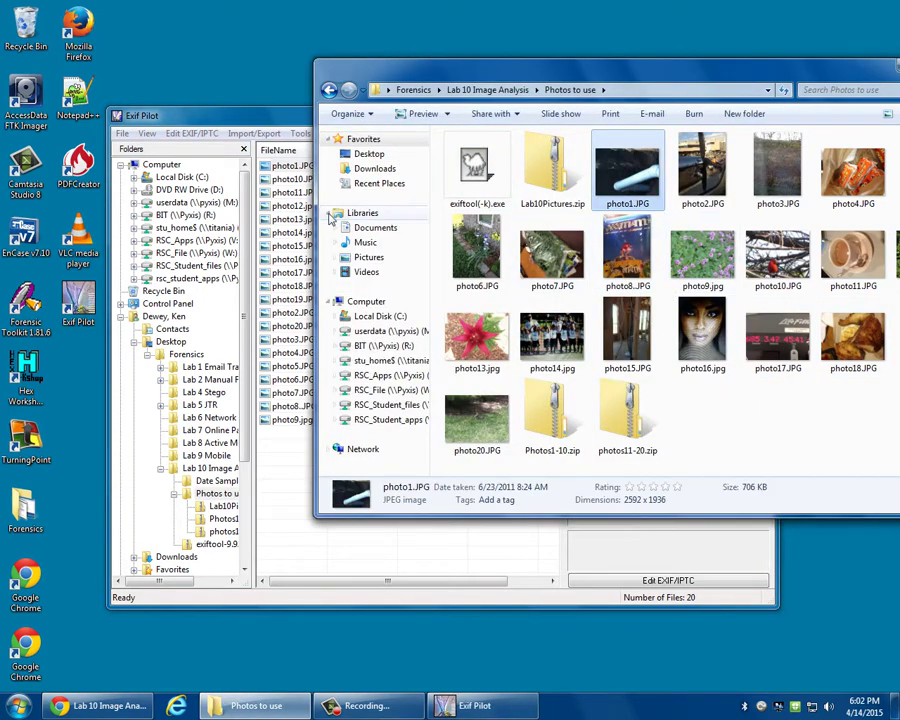
left_click(282, 167)
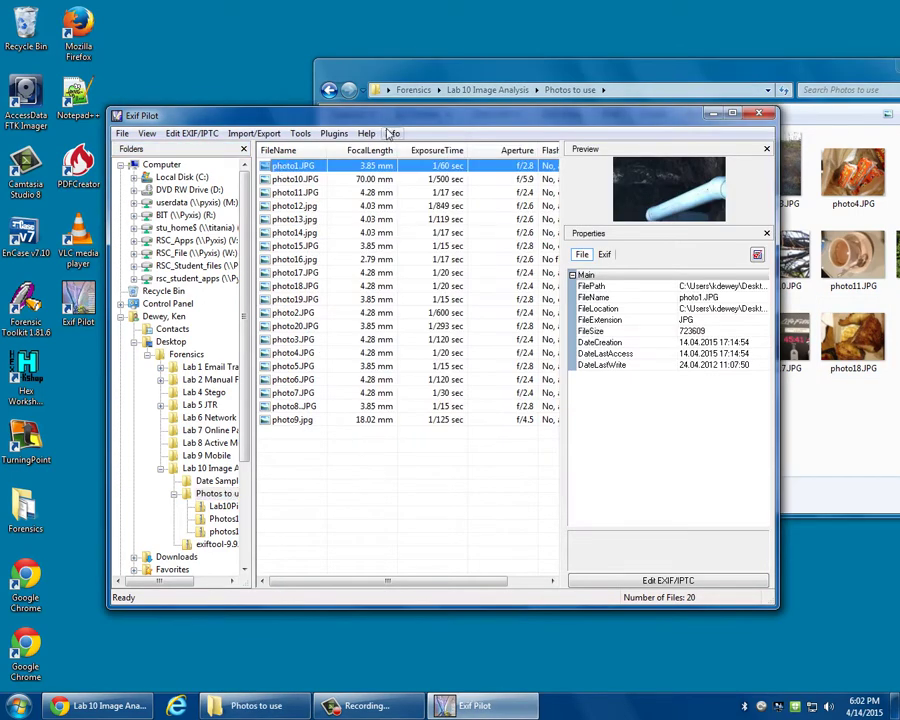
left_click_drag(388, 119, 360, 220)
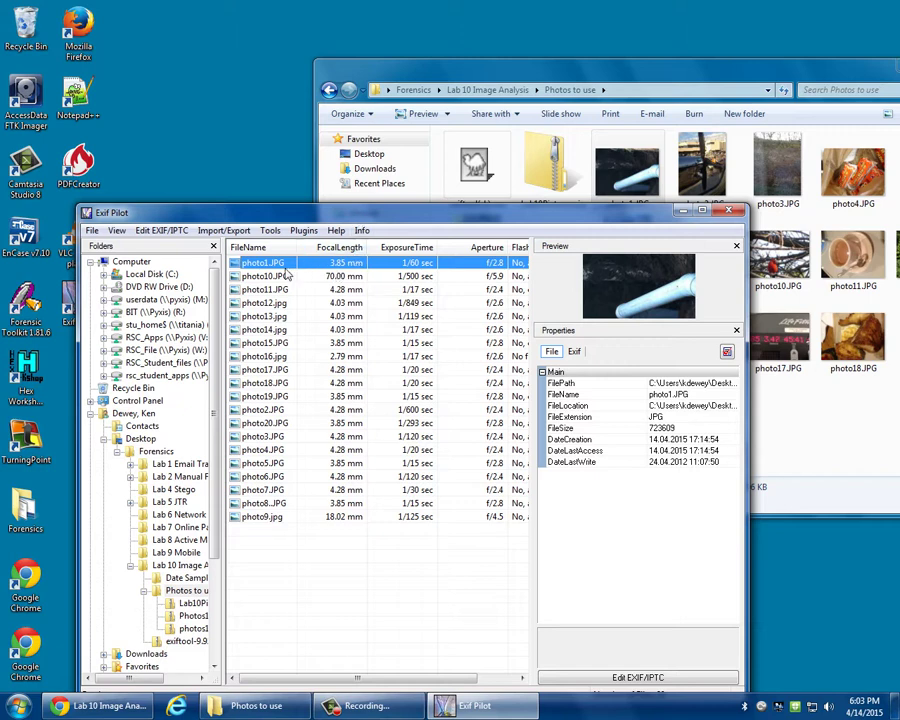
Step: Examine the detailed Windows file properties of photo1.JPG, from the date taken and camera model through the GPS coordinates
left_click(630, 172)
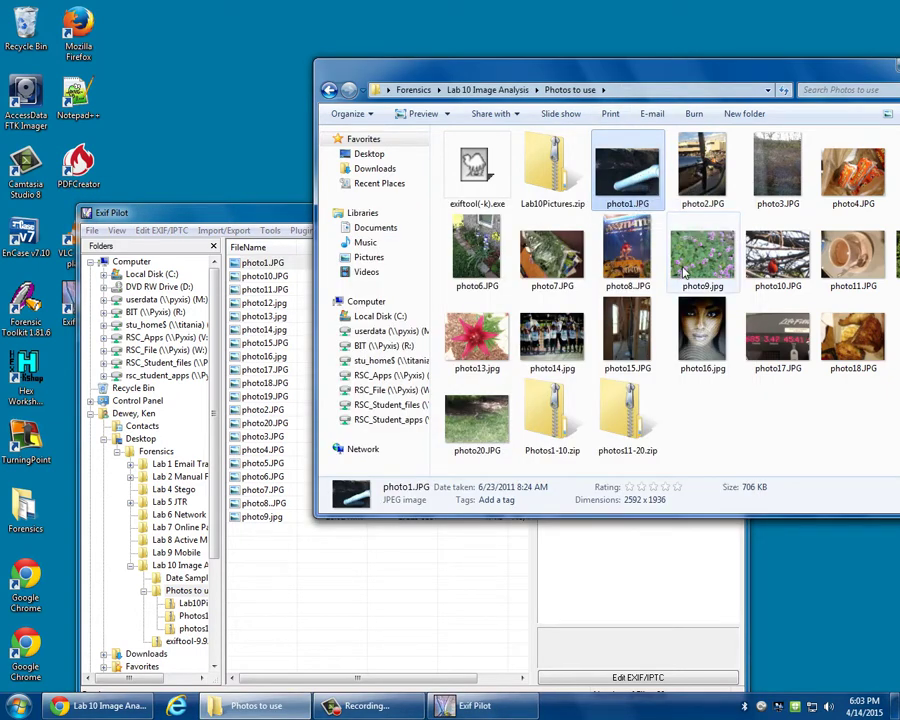
right_click(623, 173)
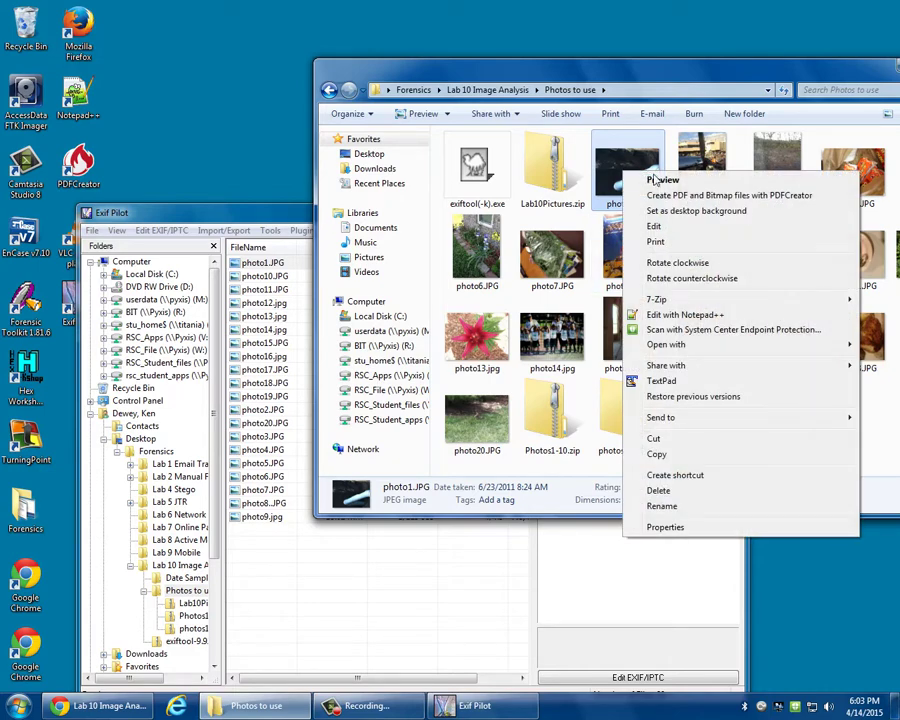
left_click(676, 527)
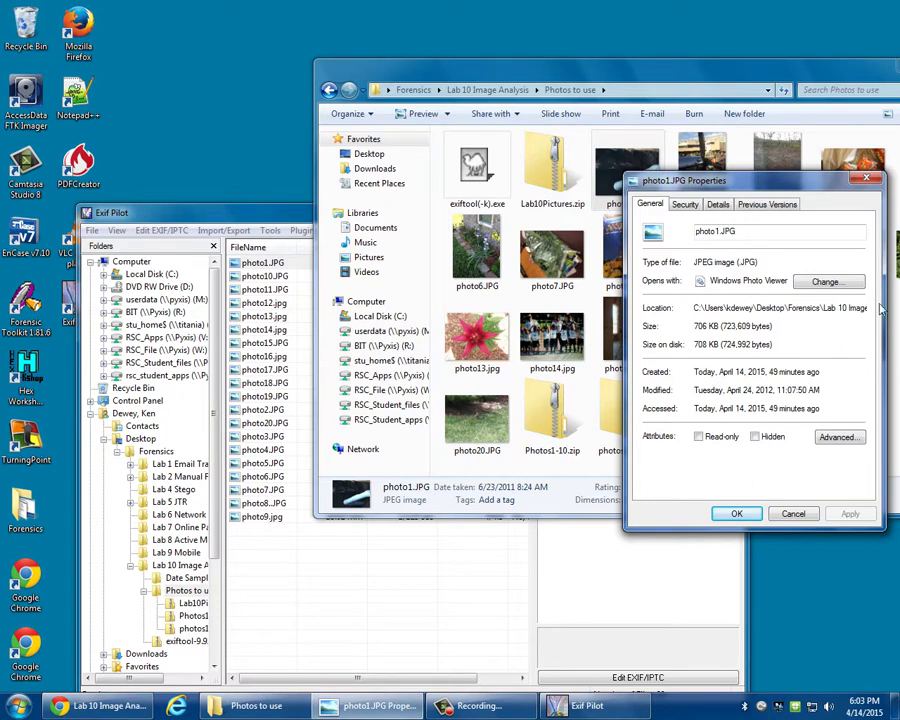
left_click(726, 205)
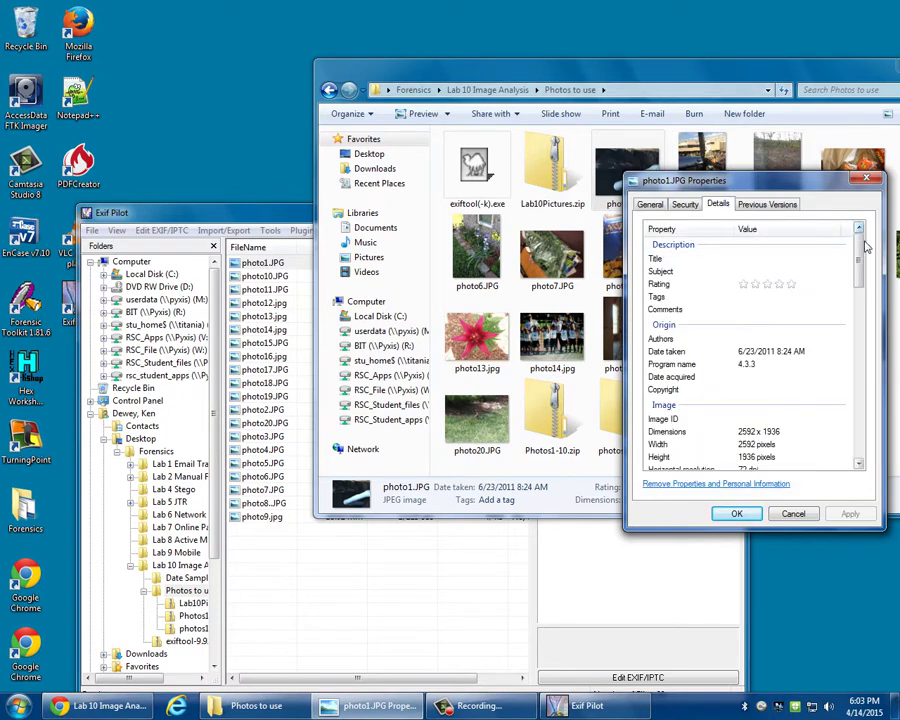
scroll(858, 270, "down", 3)
left_click_drag(858, 278, 844, 311)
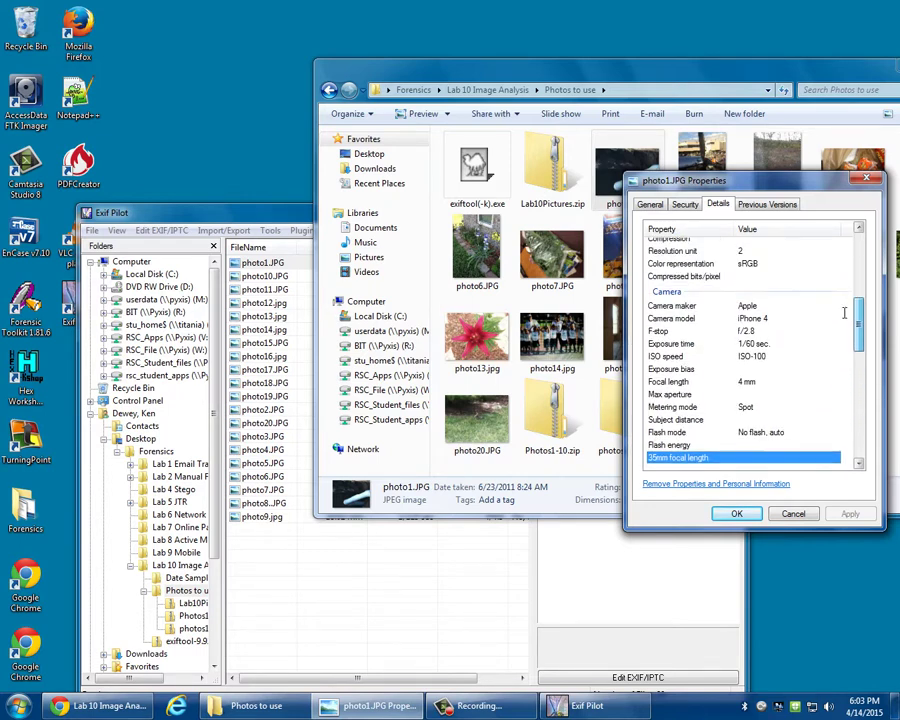
left_click(762, 319)
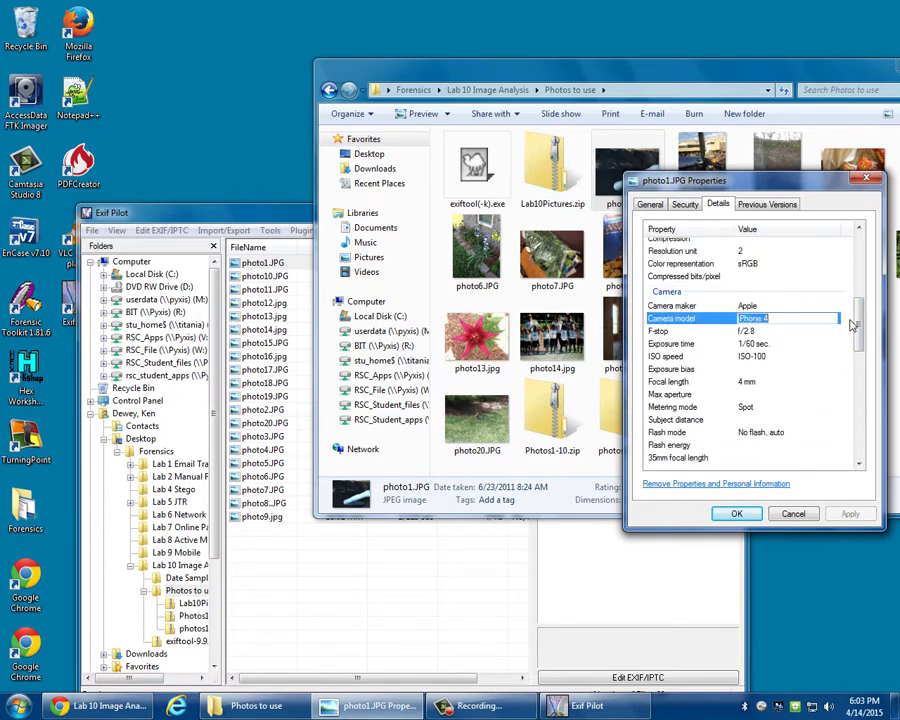
left_click_drag(852, 311, 855, 397)
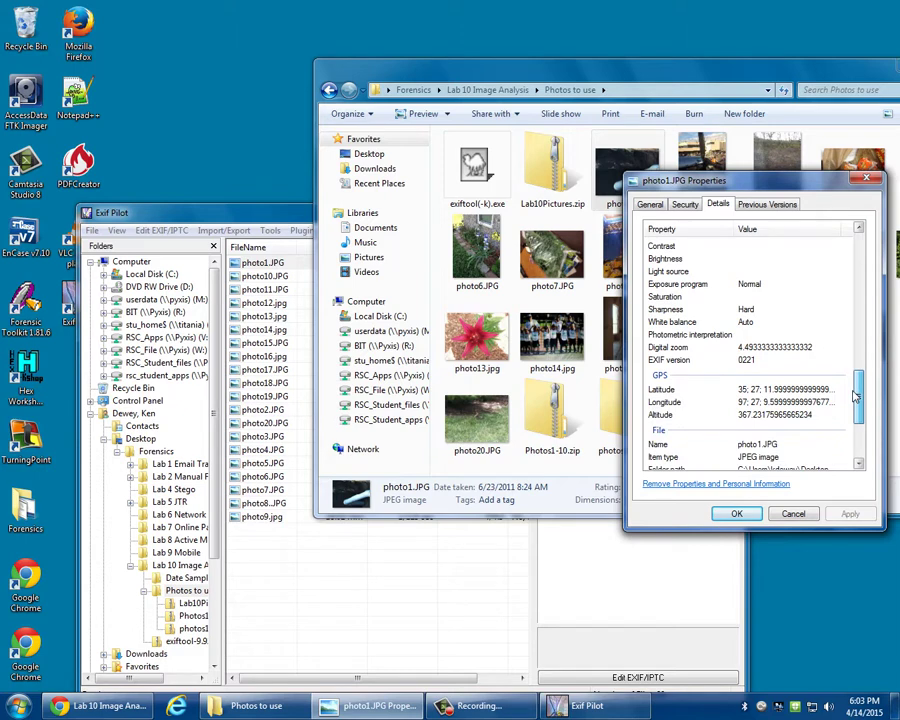
Step: Set photo1.JPG's camera model to iPhone 6 in its detailed file properties and save the change
scroll(855, 397, "up", 7)
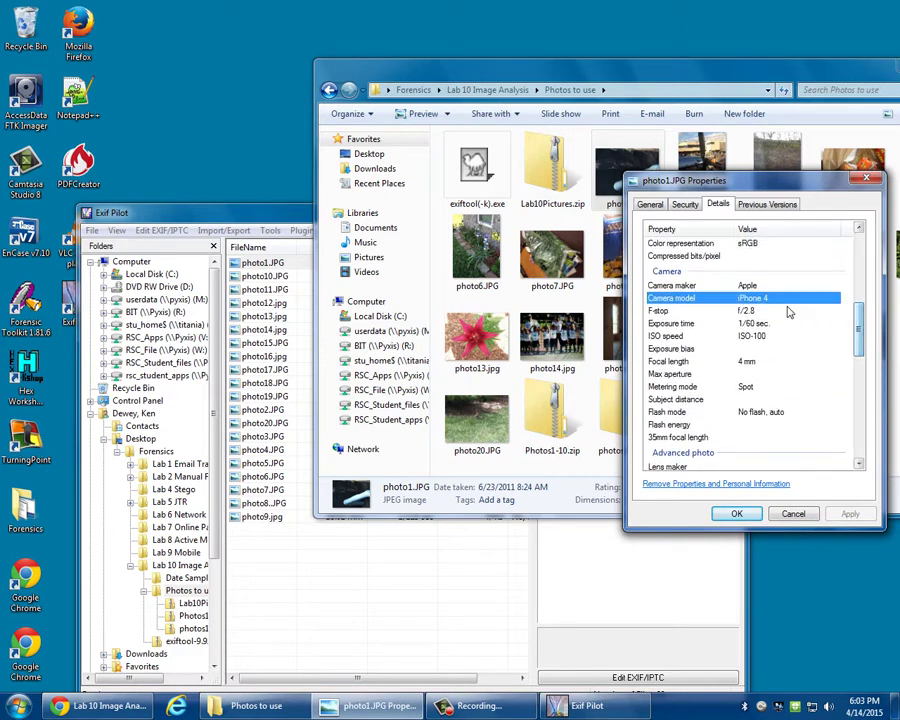
left_click(772, 299)
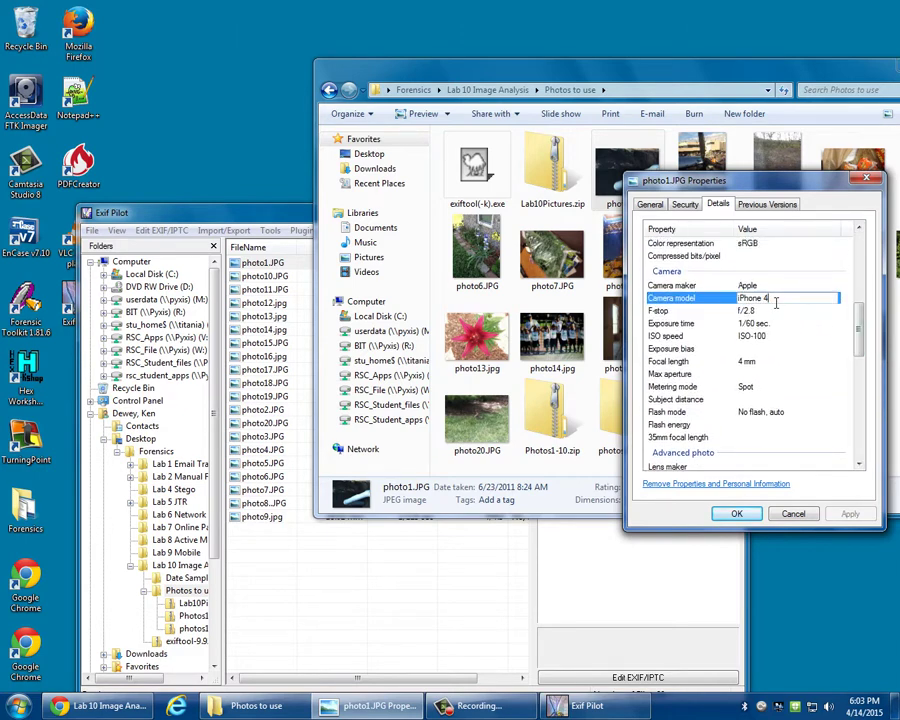
key("BackSpace")
type("6")
left_click(737, 514)
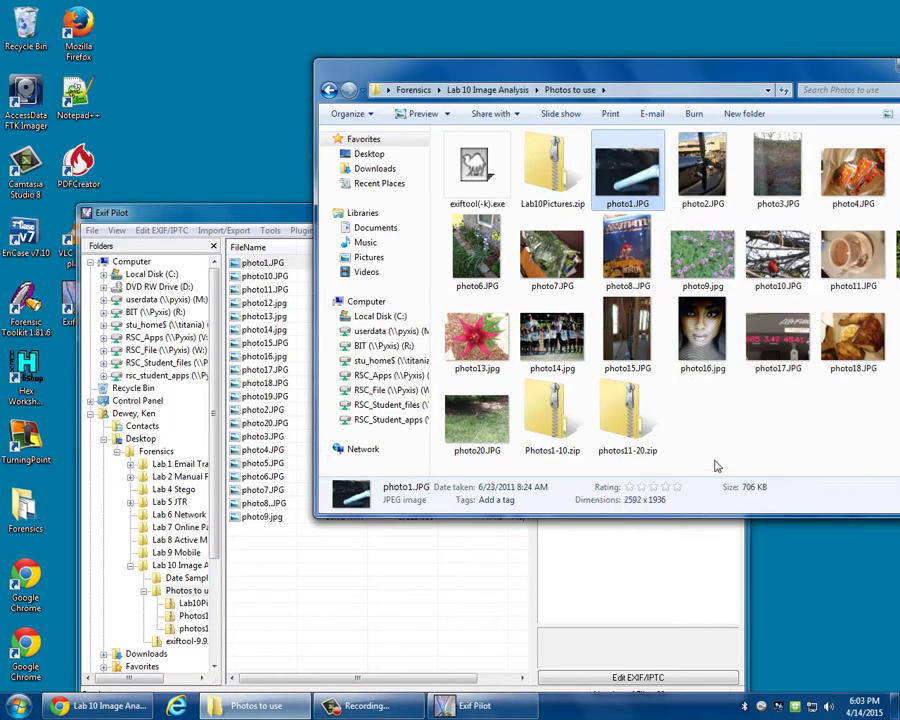
Step: Reopen photo1.JPG's detailed file properties, check the camera model and GPS latitude, and close them without changes
right_click(630, 168)
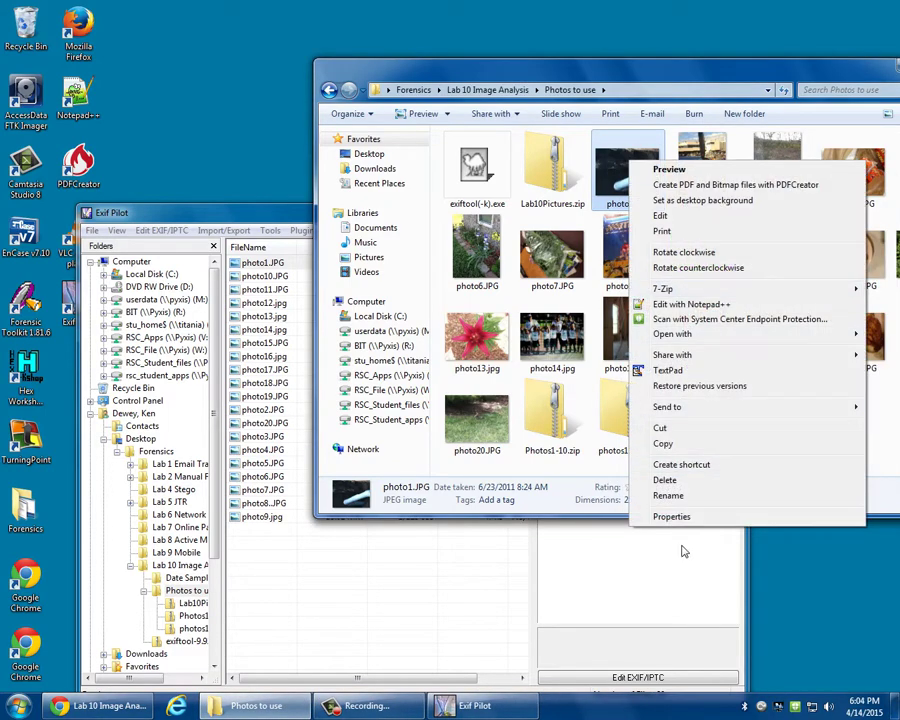
left_click(680, 514)
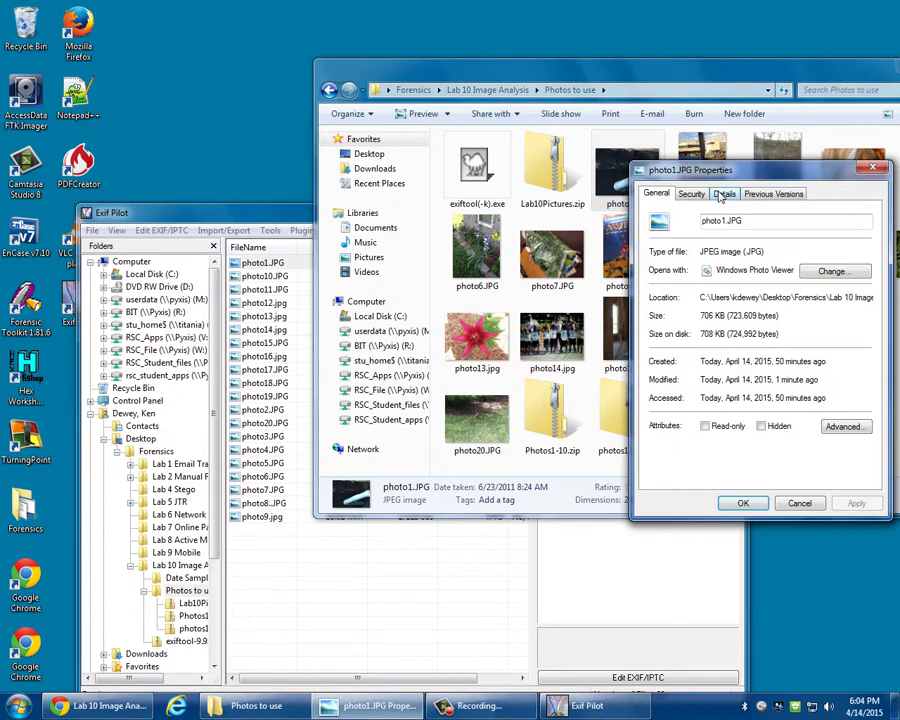
left_click(724, 193)
left_click_drag(866, 247, 866, 303)
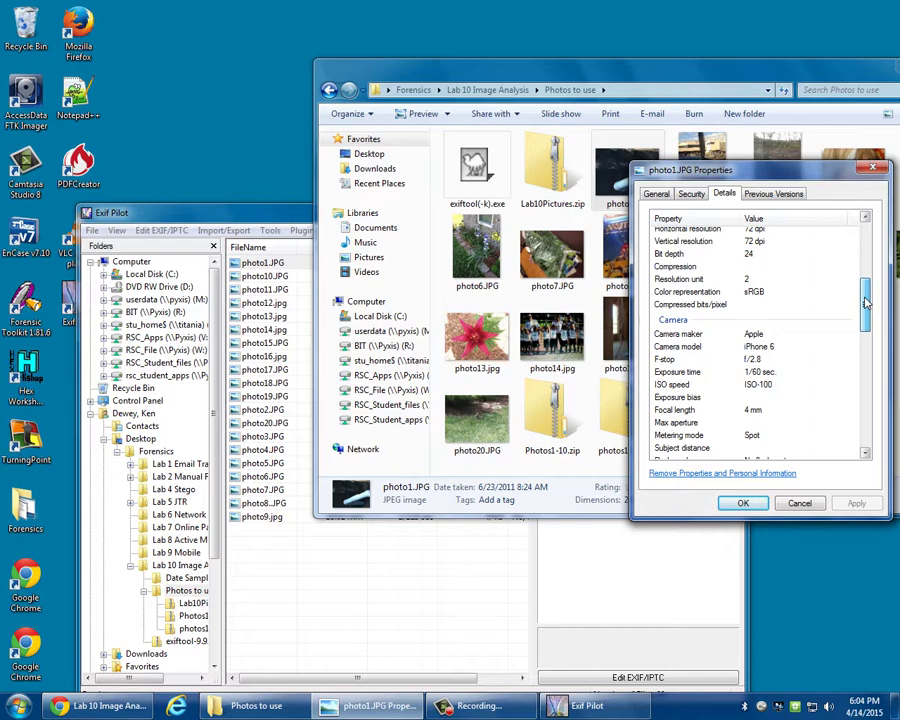
left_click_drag(866, 303, 868, 399)
left_click(706, 320)
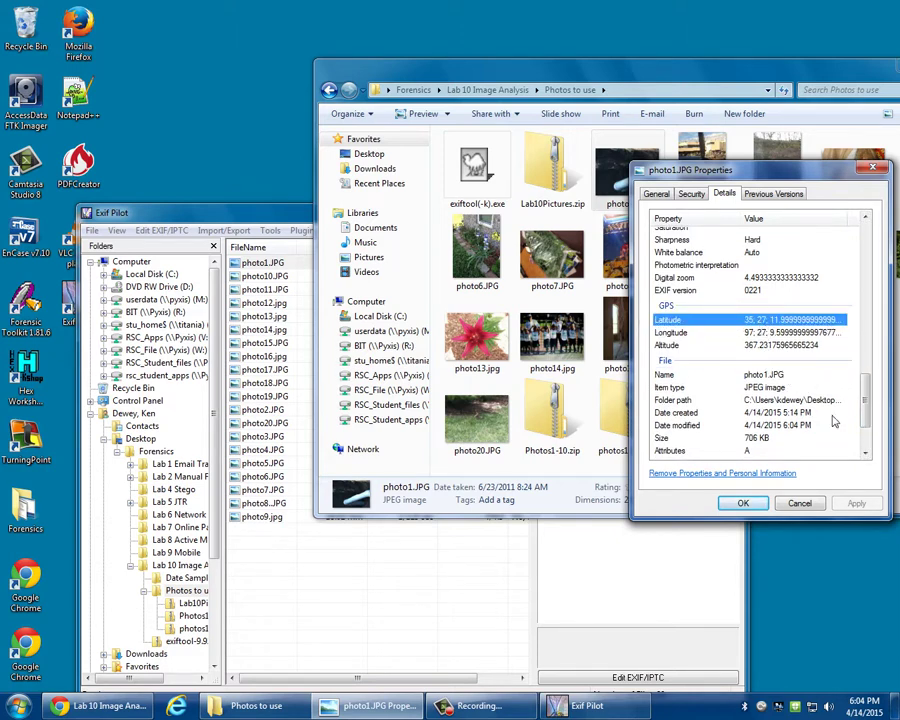
mouse_move(864, 402)
left_mouse_down()
mouse_move(867, 453)
mouse_move(864, 389)
left_mouse_up()
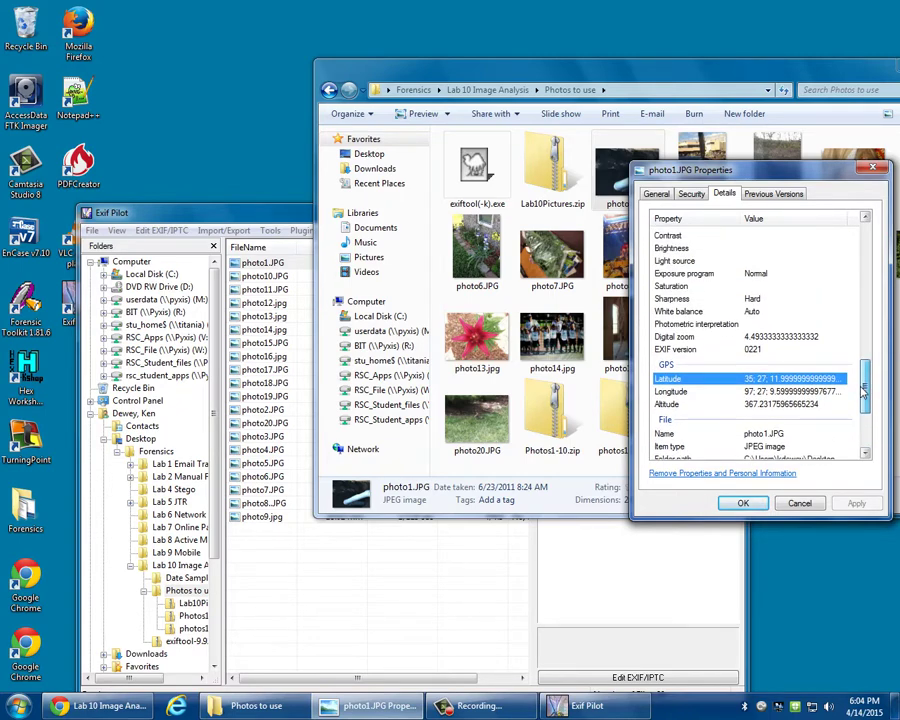
left_click(800, 503)
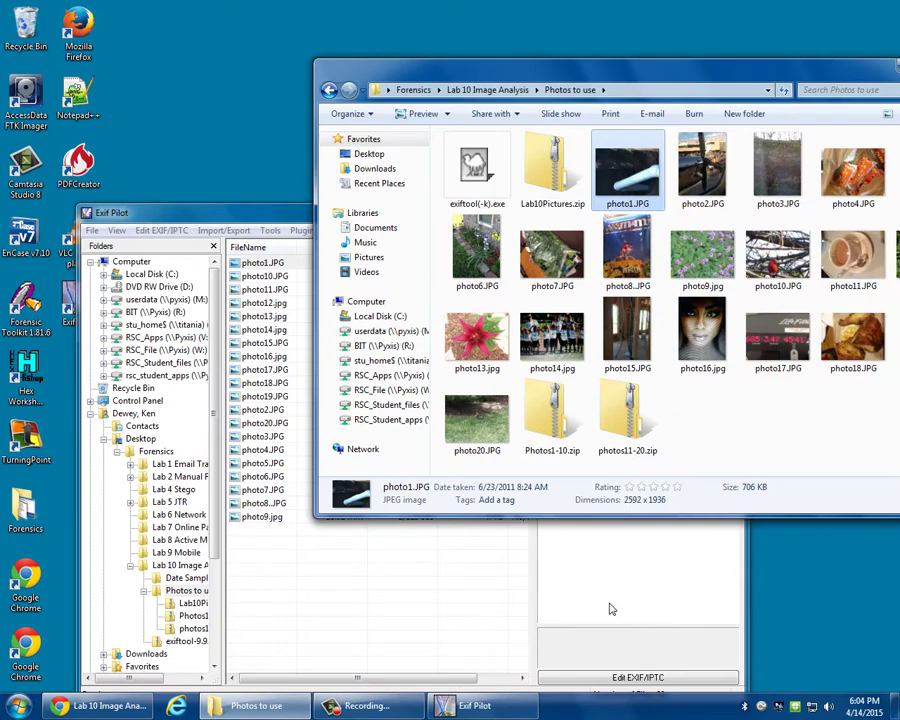
Step: Switch to Exif Pilot and examine photo1.JPG's EXIF properties from the image section through the GPS and thumbnail data
left_click(612, 609)
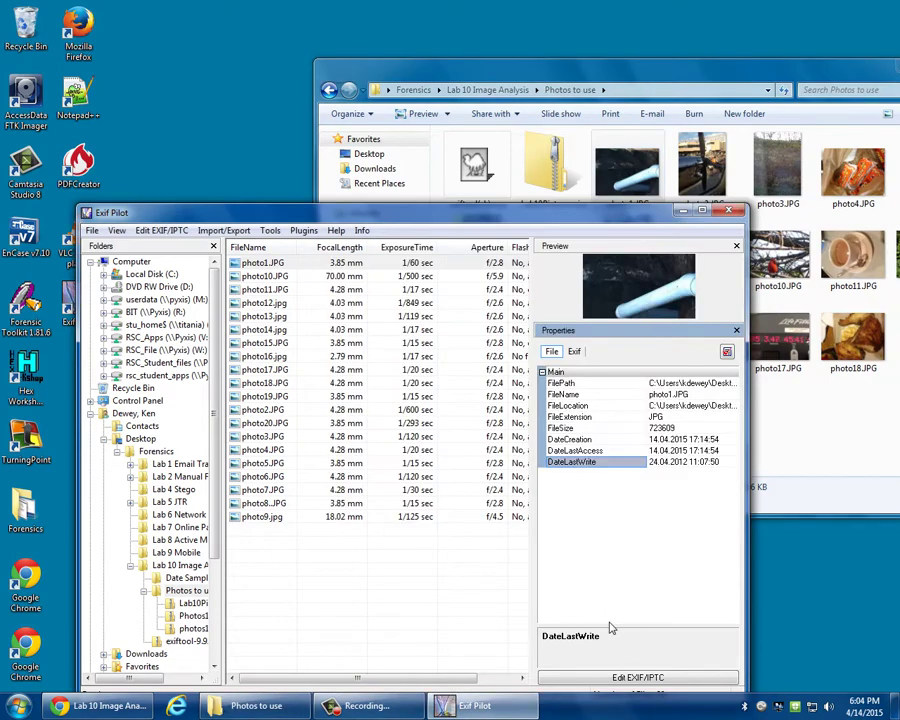
left_click(252, 264)
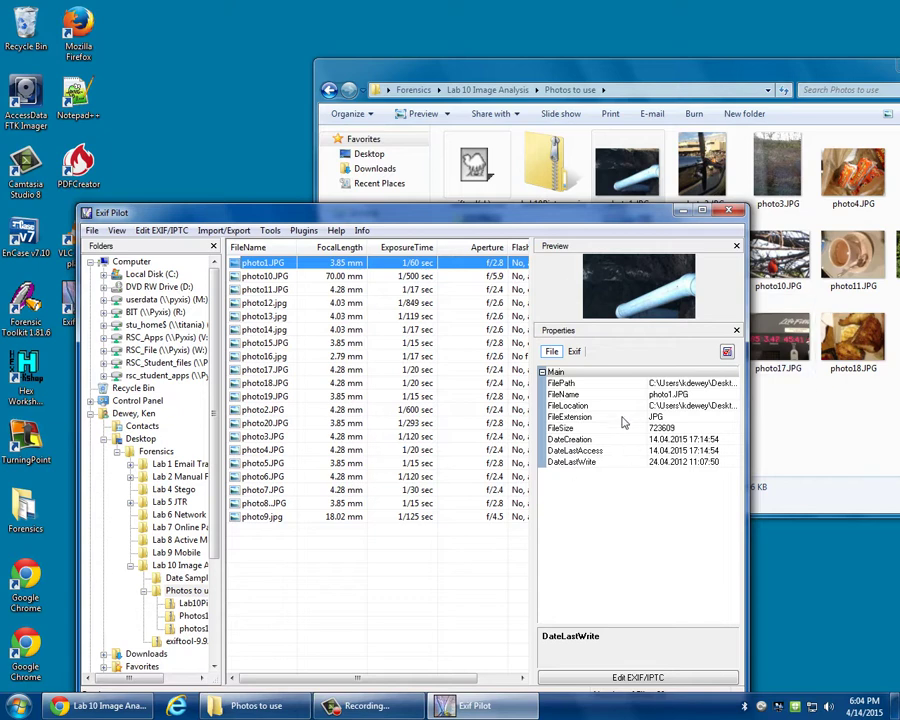
left_click(575, 352)
scroll(622, 468, "down", 1)
scroll(622, 468, "up", 1)
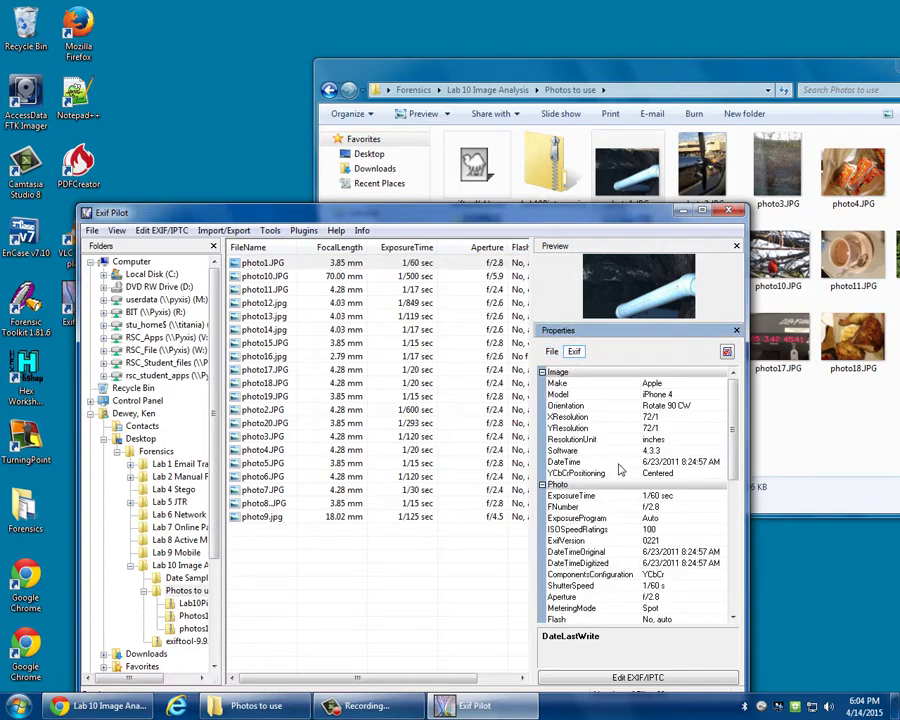
scroll(622, 468, "down", 8)
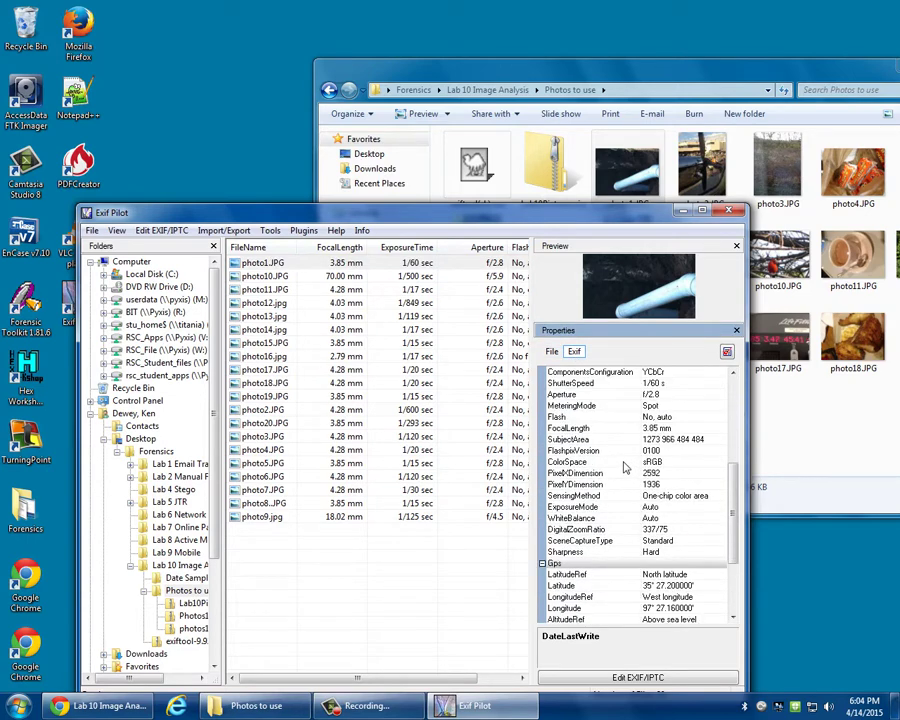
scroll(622, 462, "down", 2)
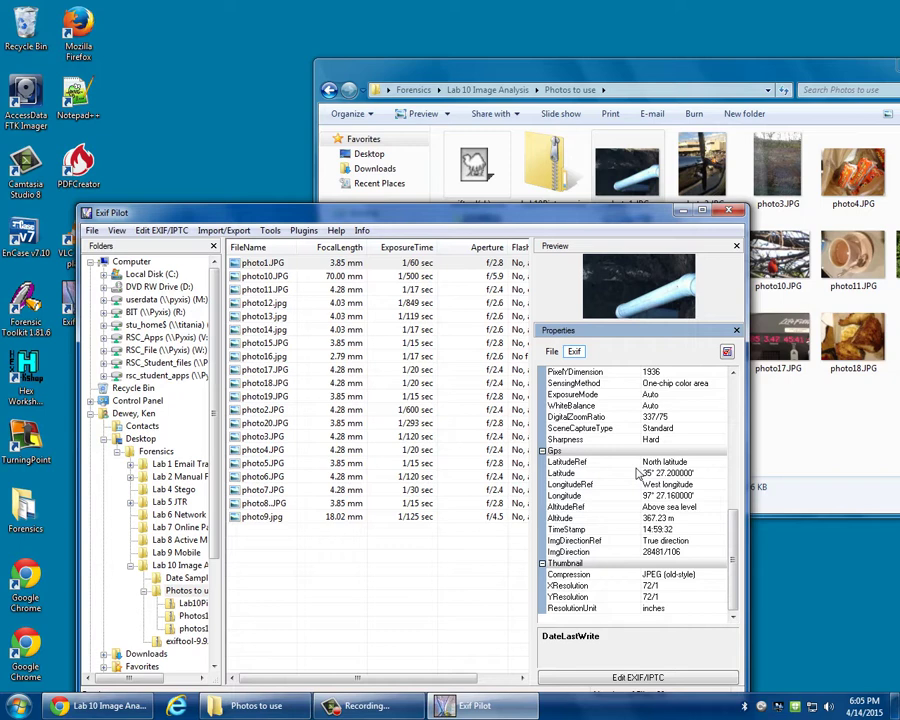
Step: Review the editable EXIF, EXIF GPS, IPTC and new tag options for photo1.JPG, closing the editor without changes
left_click(672, 677)
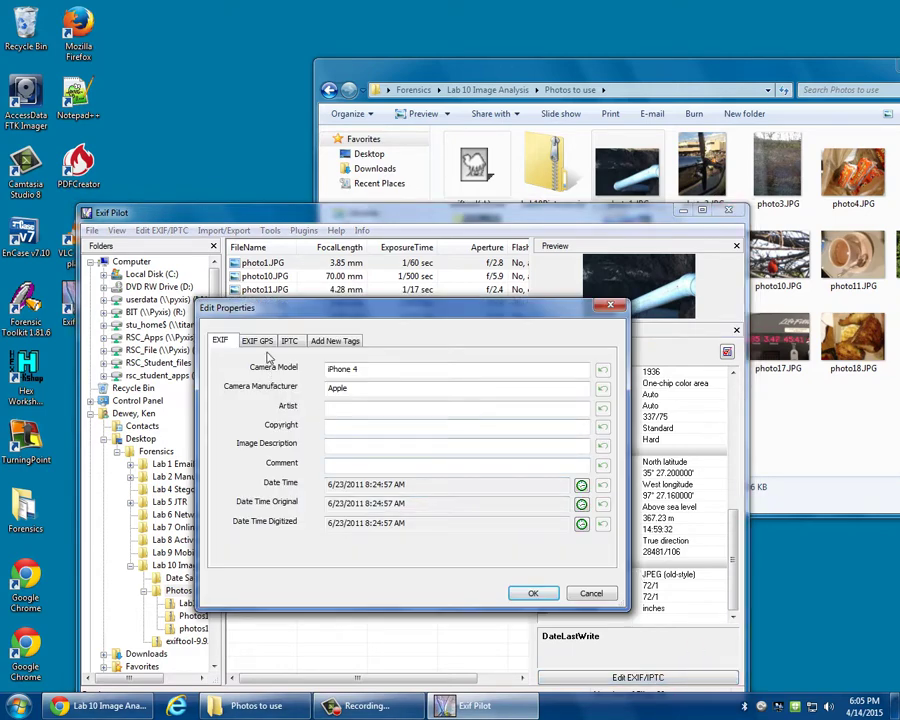
left_click(257, 340)
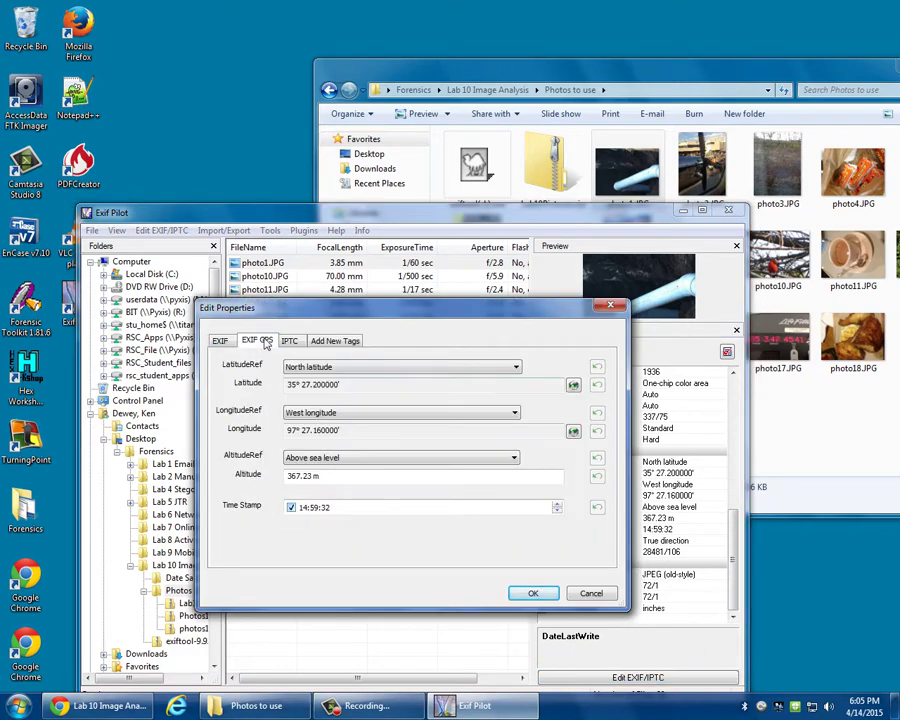
left_click(289, 341)
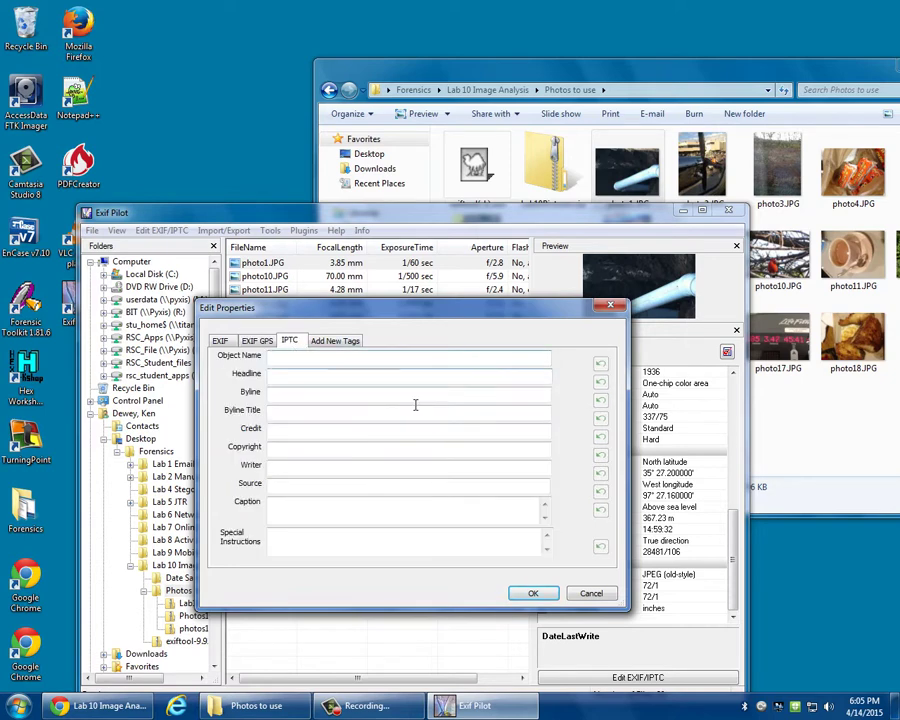
left_click(347, 340)
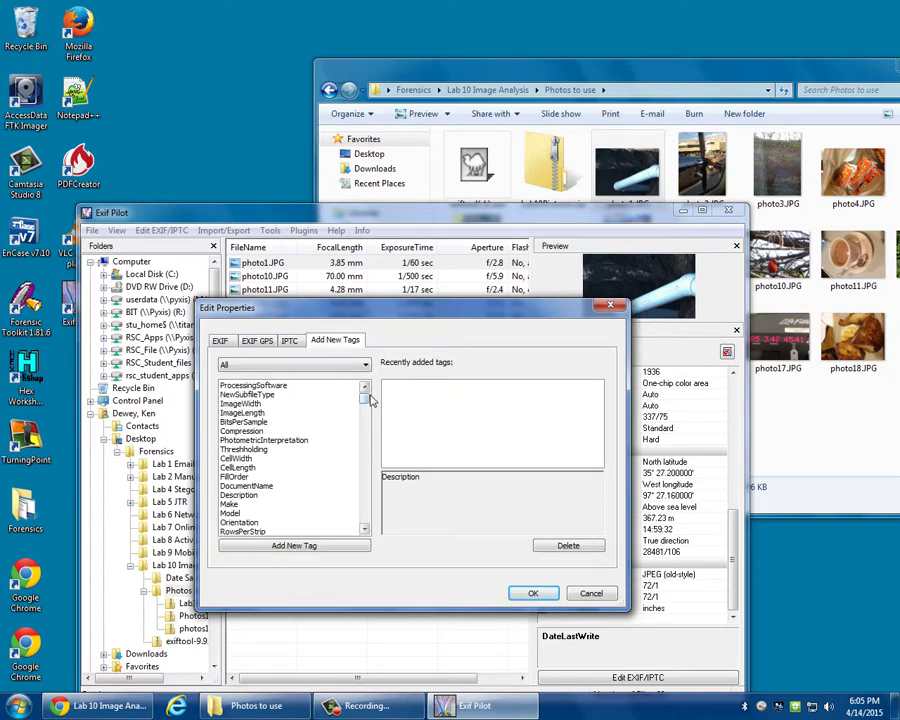
mouse_move(368, 398)
left_mouse_down()
mouse_move(369, 520)
mouse_move(366, 394)
left_mouse_up()
left_click(592, 594)
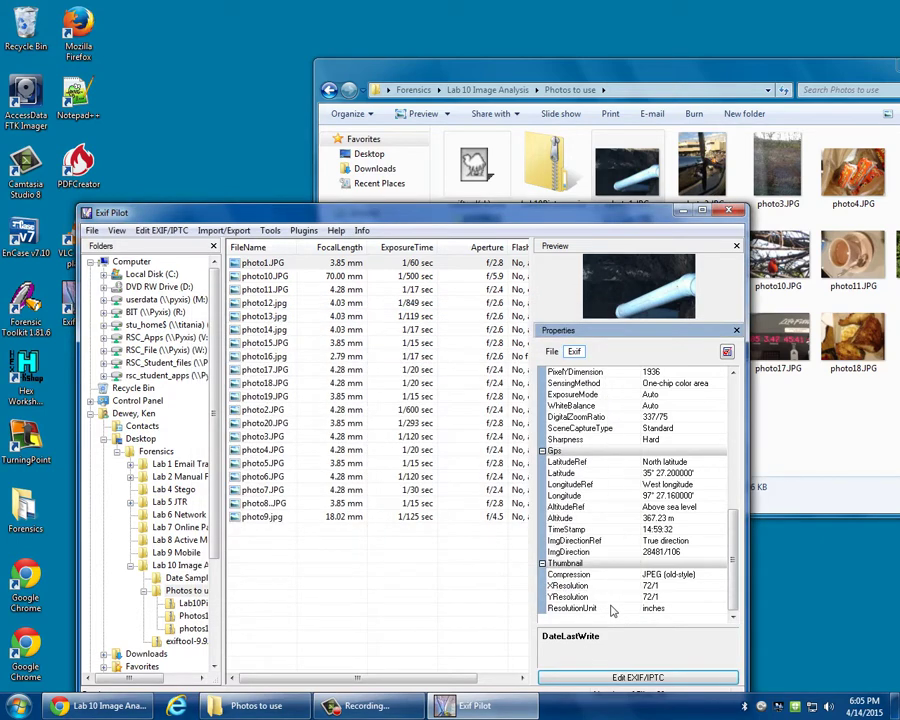
Step: Toggle the custom property set on and off, and browse the EXIF properties of the listed photos, ending on photo19.JPG
left_click(727, 354)
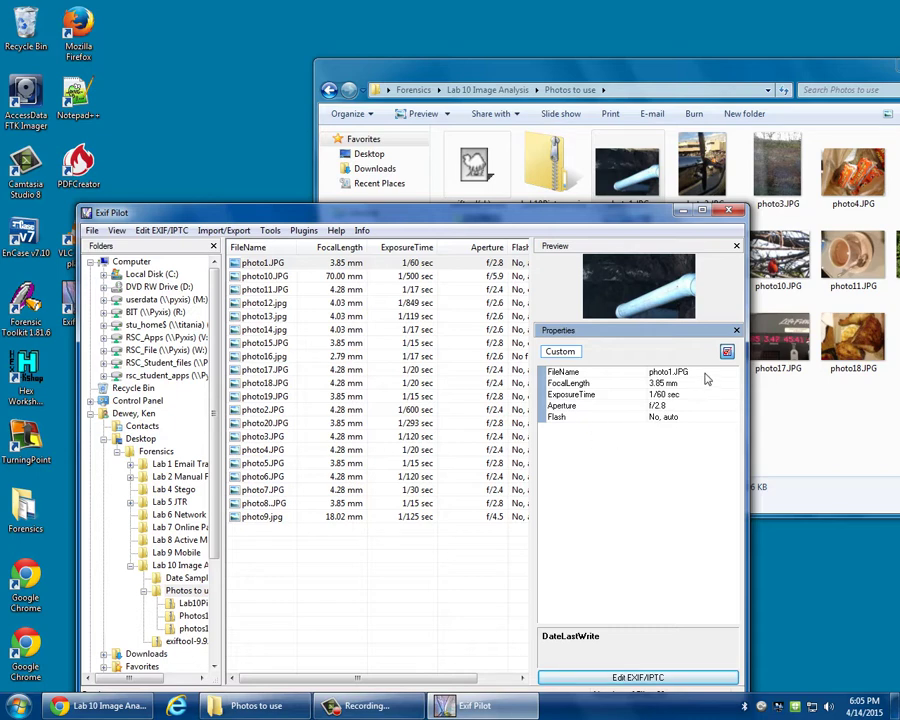
left_click(511, 264)
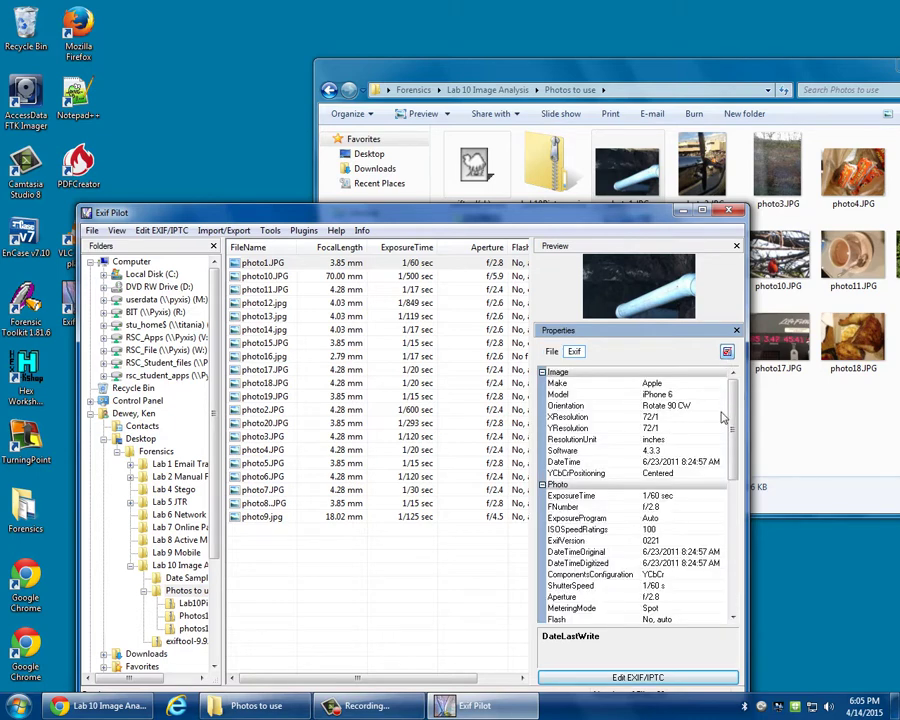
left_click(255, 277)
key("Down")
key("Down")
key("Down")
key("Down")
key("Down")
key("Down")
key("Down")
key("Down")
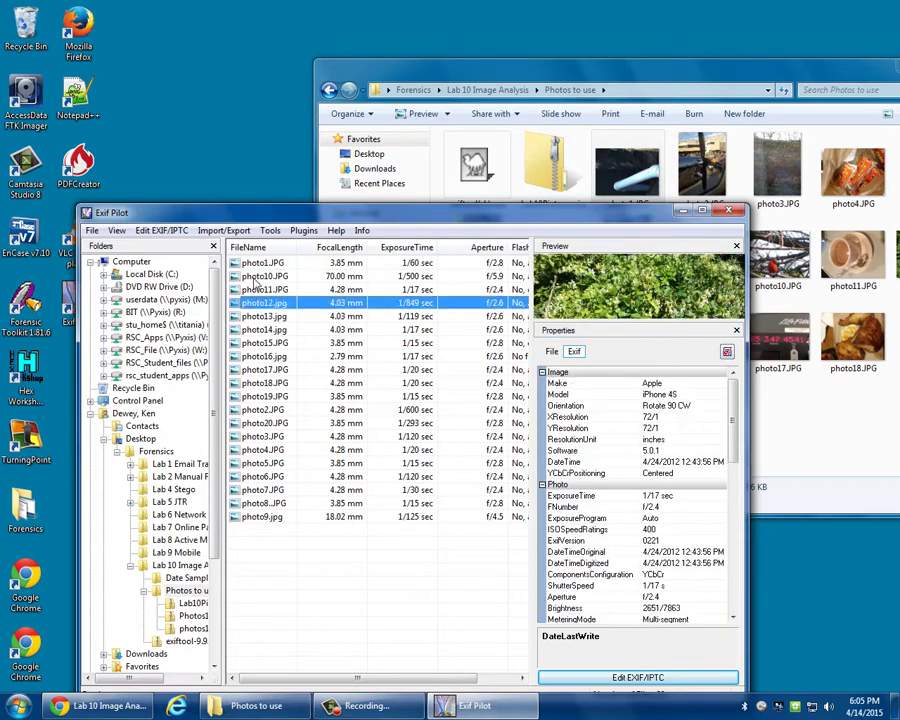
key("Down")
key("Down")
key("Down")
key("Down")
key("Down")
key("Down")
key("Down")
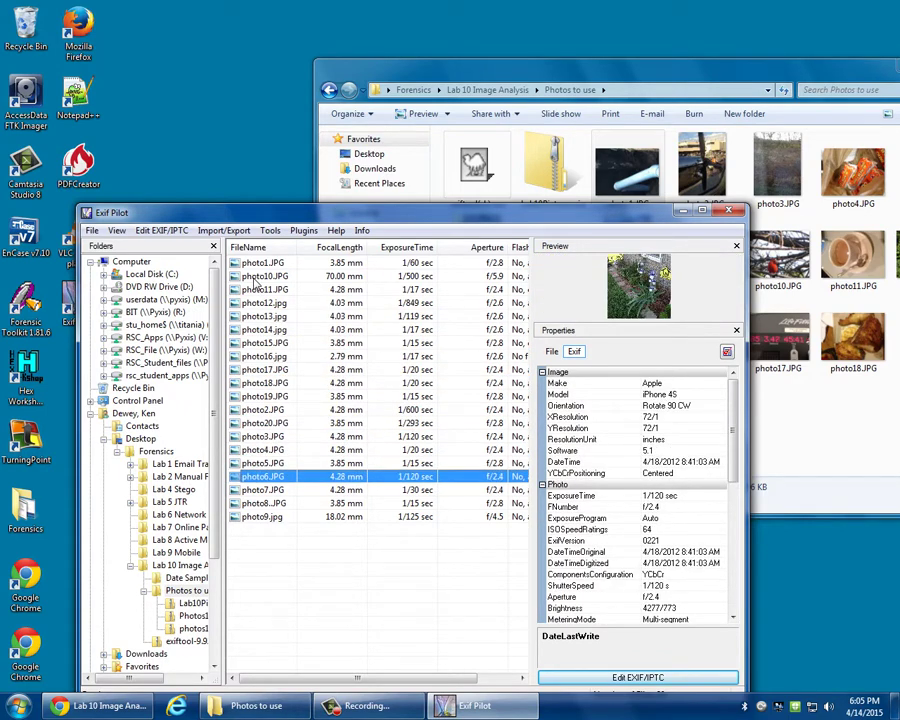
key("Up")
key("Up")
key("Up")
key("Up")
key("Up")
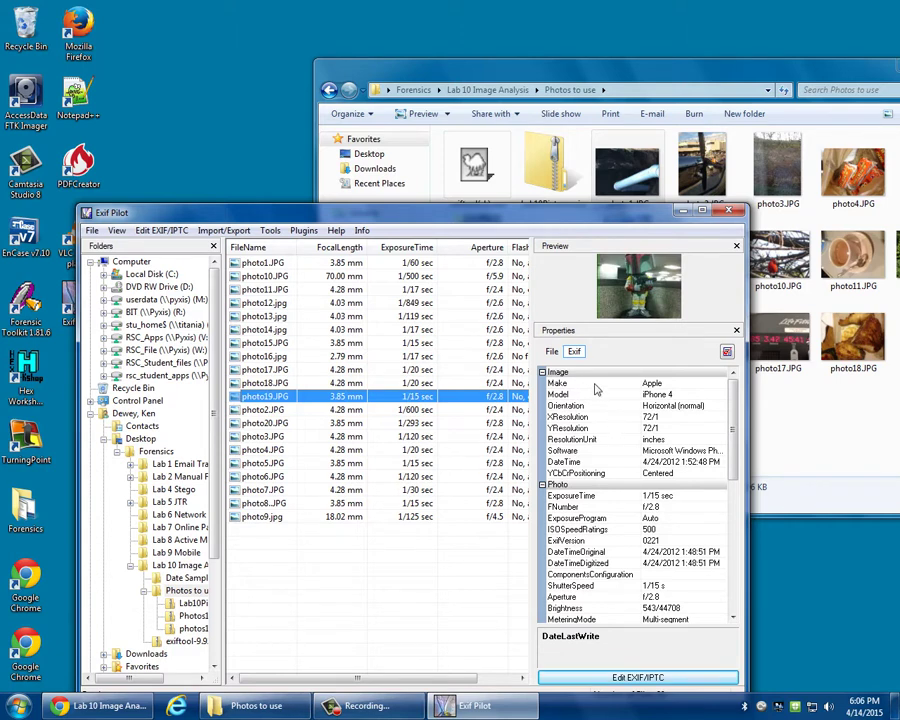
Step: Open photo19.JPG's ExposureProgram tag for editing, view the available values and cancel
left_click(588, 520)
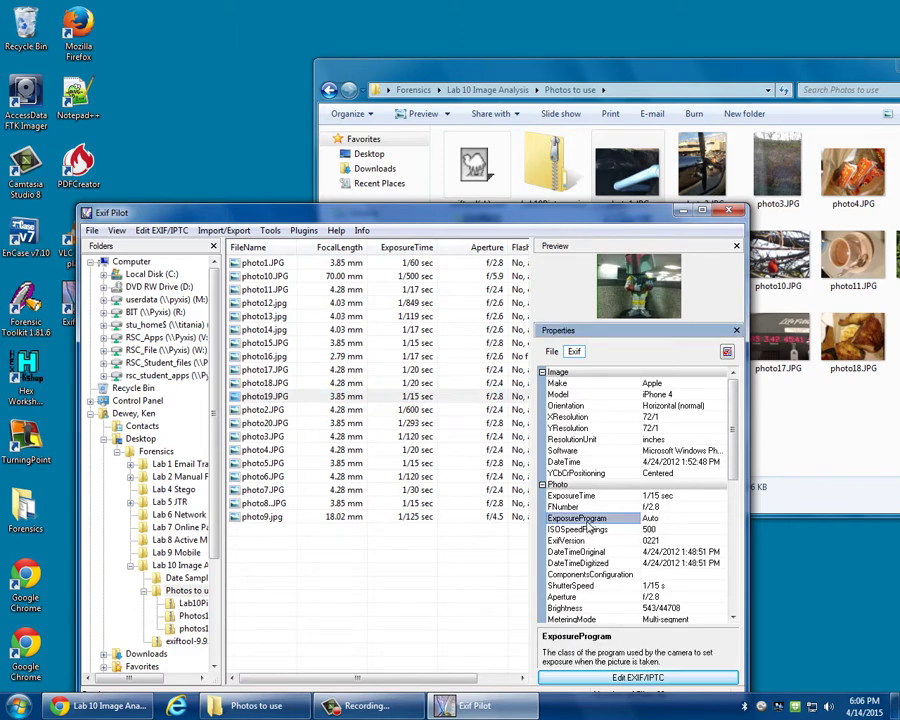
double_click(588, 522)
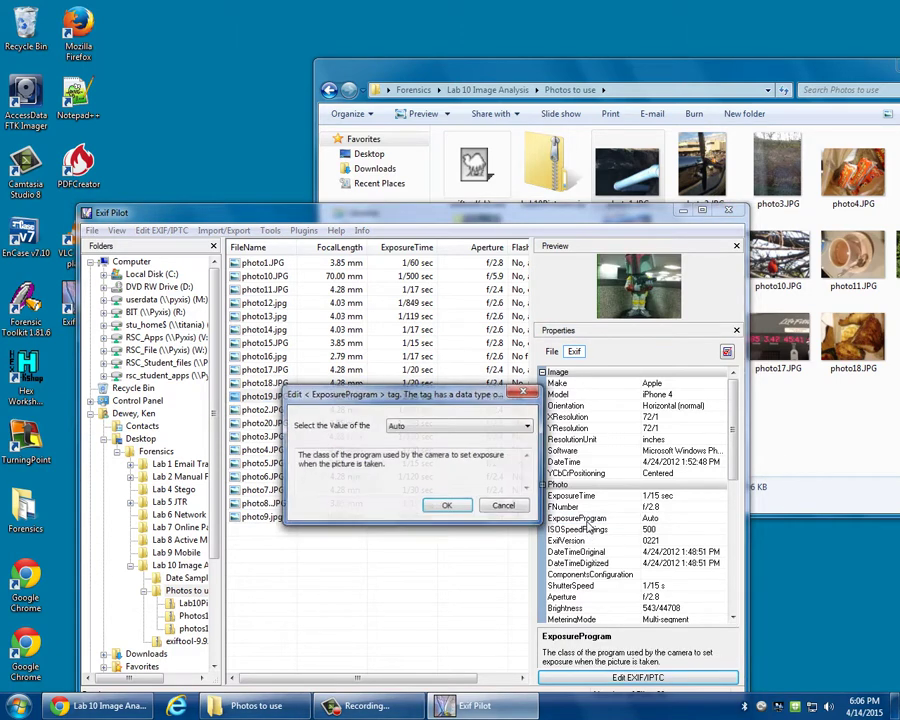
left_click(420, 427)
left_click(482, 510)
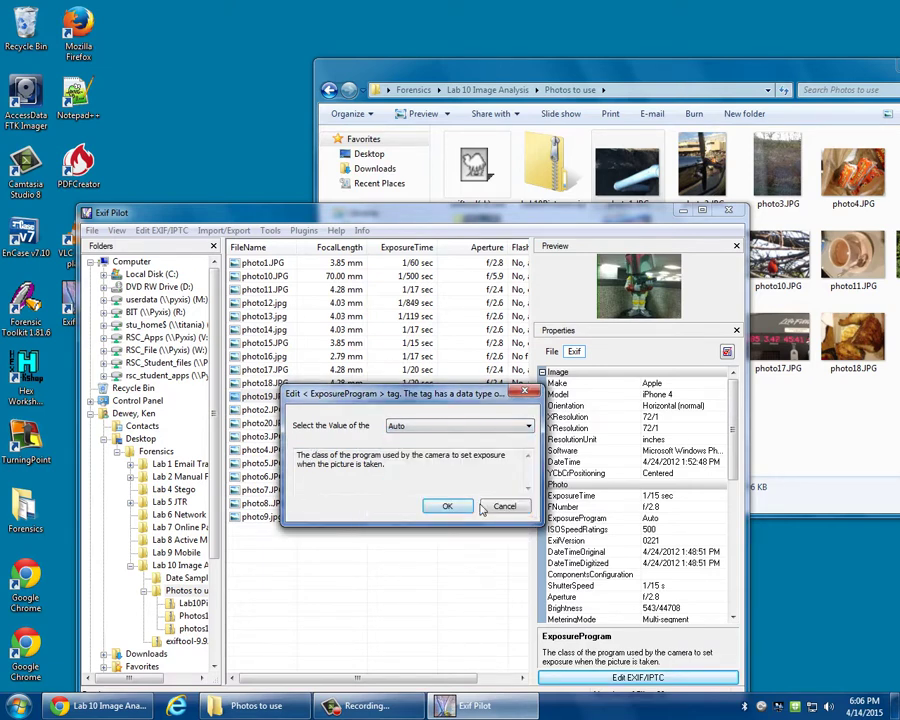
left_click(497, 506)
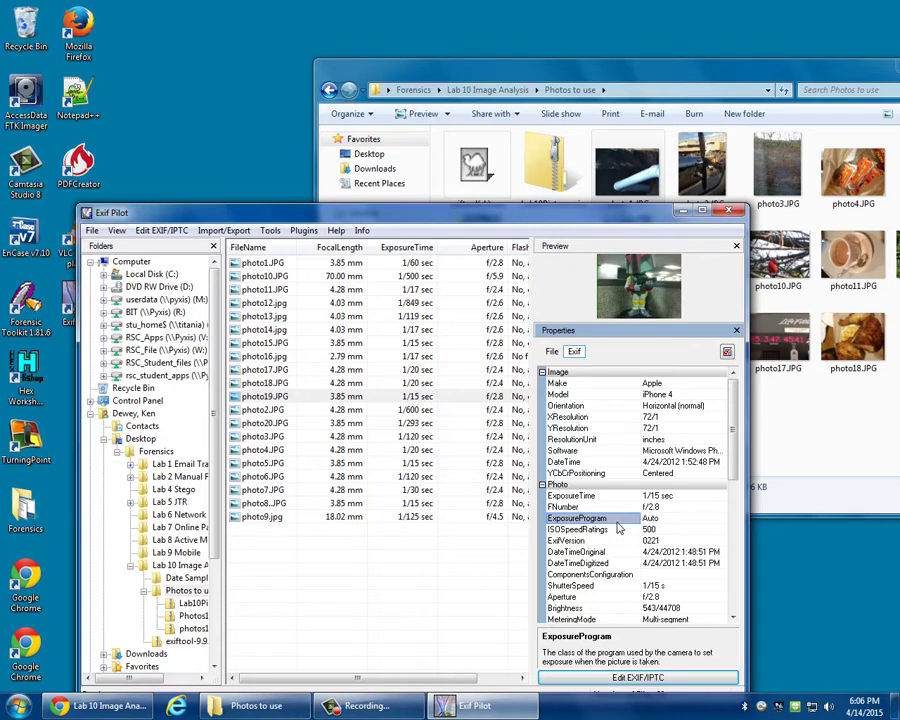
Step: Set photo19.JPG's Make tag to Sumsung, write the data to the file and close the processing report
double_click(575, 387)
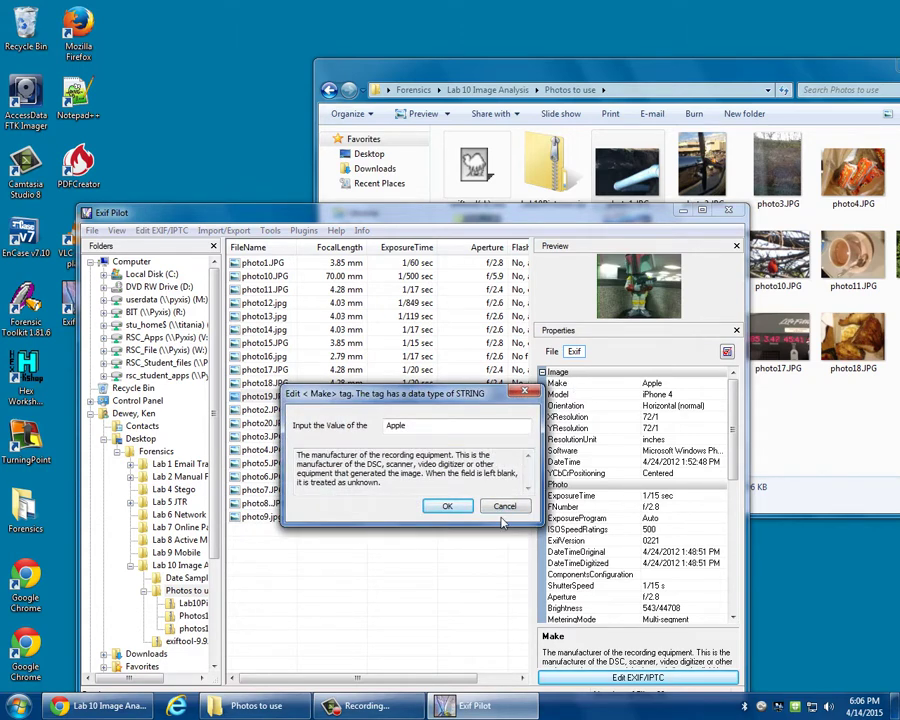
left_click_drag(422, 425, 347, 427)
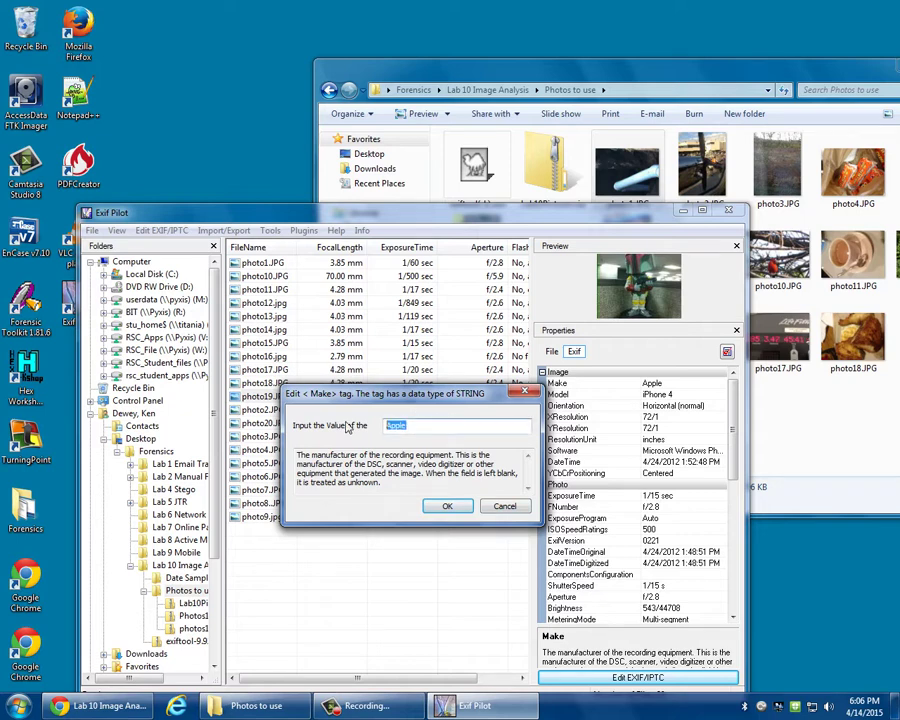
type("Sua")
type("sung")
key("Return")
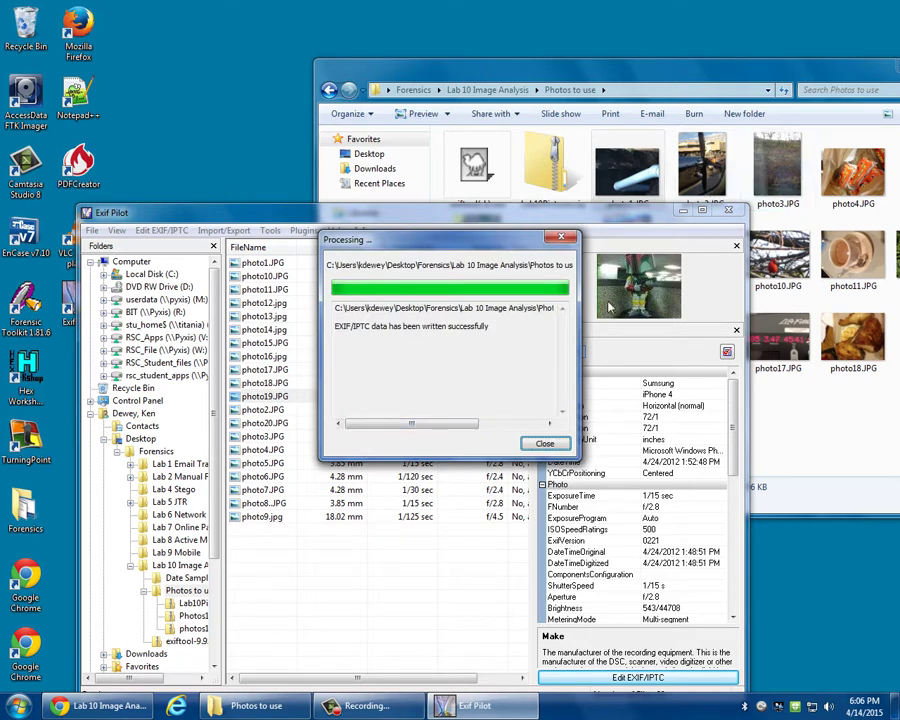
left_click(544, 443)
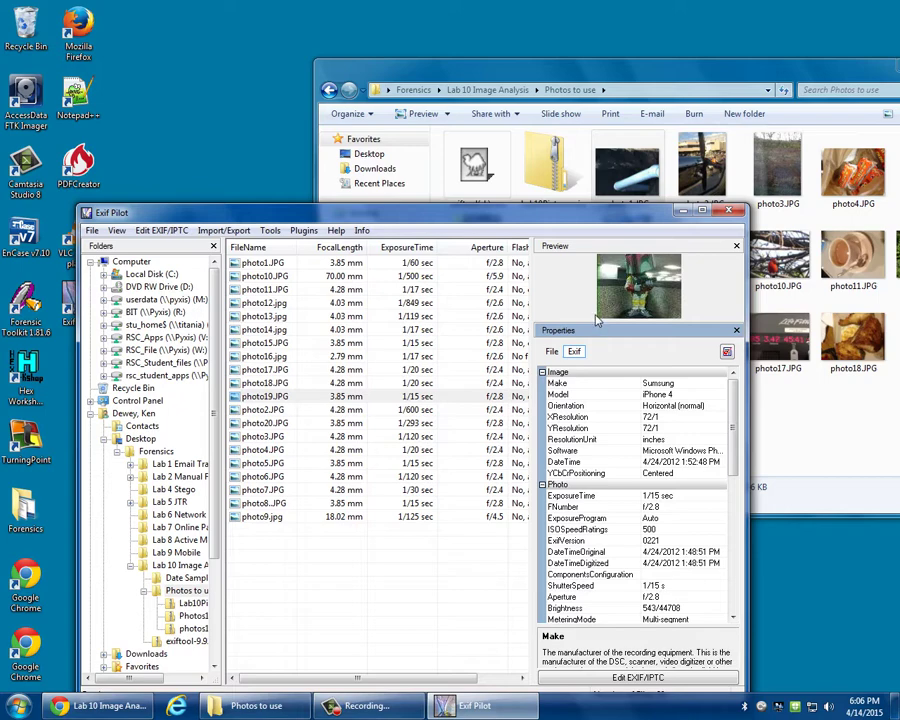
Step: Move the Exif Pilot window higher, select exiftool(-k).exe in the Photos to use folder, and return to Exif Pilot
left_click_drag(347, 214, 351, 149)
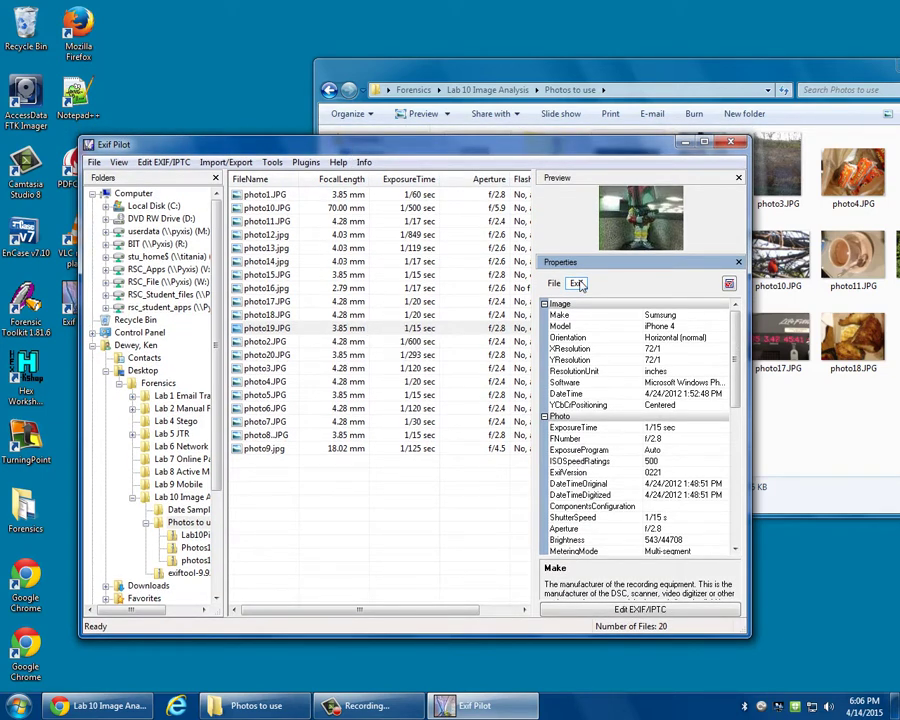
left_click(821, 420)
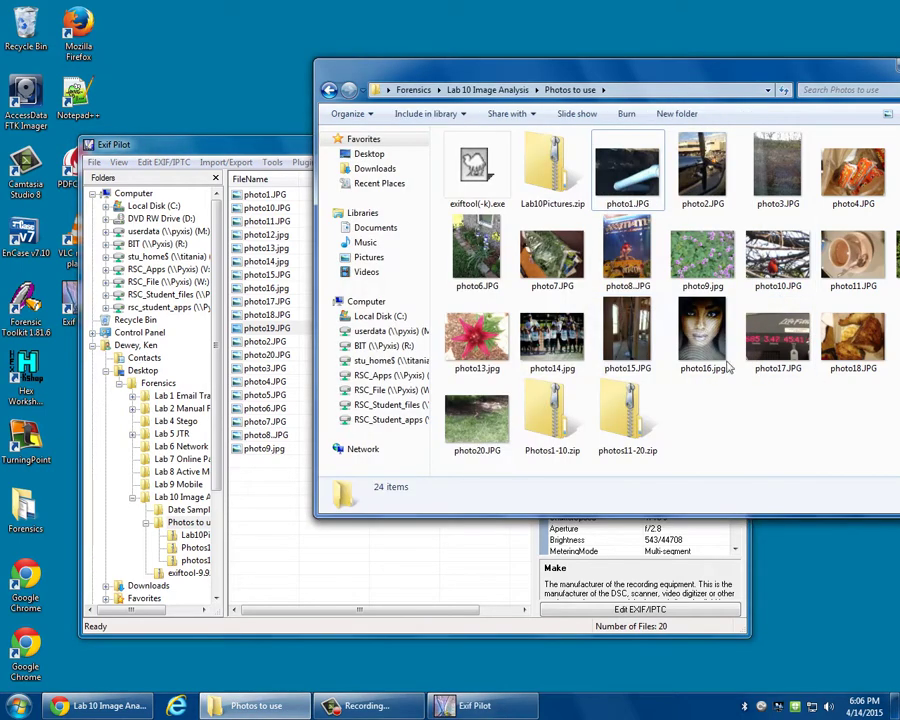
left_click(457, 180)
left_click(157, 146)
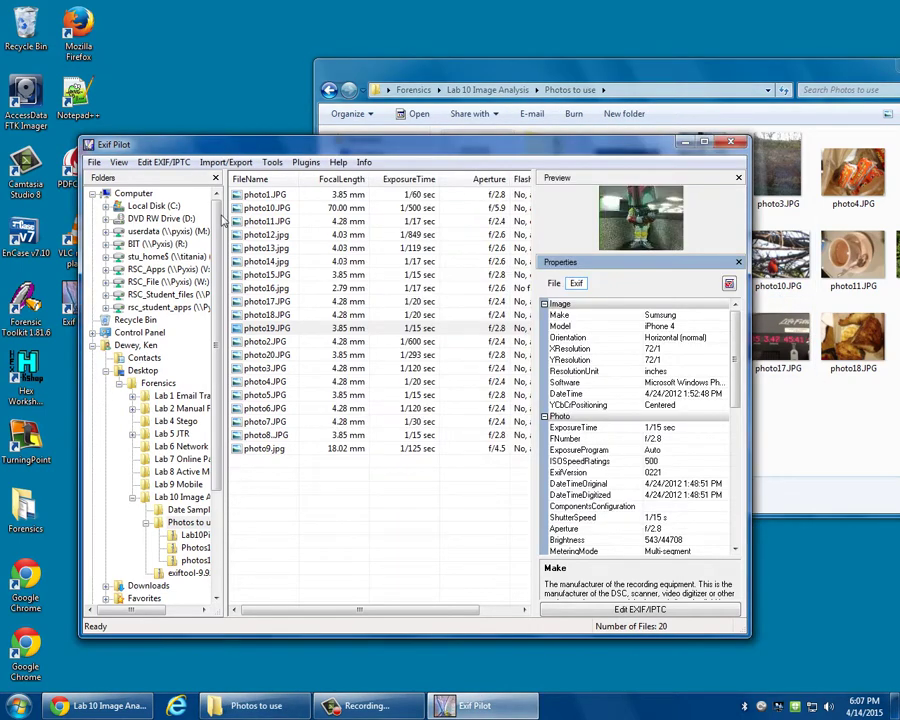
Step: View photo17.JPG's EXIF properties, close Exif Pilot, and return to the Lab 10 Image Analysis folder
left_click(268, 301)
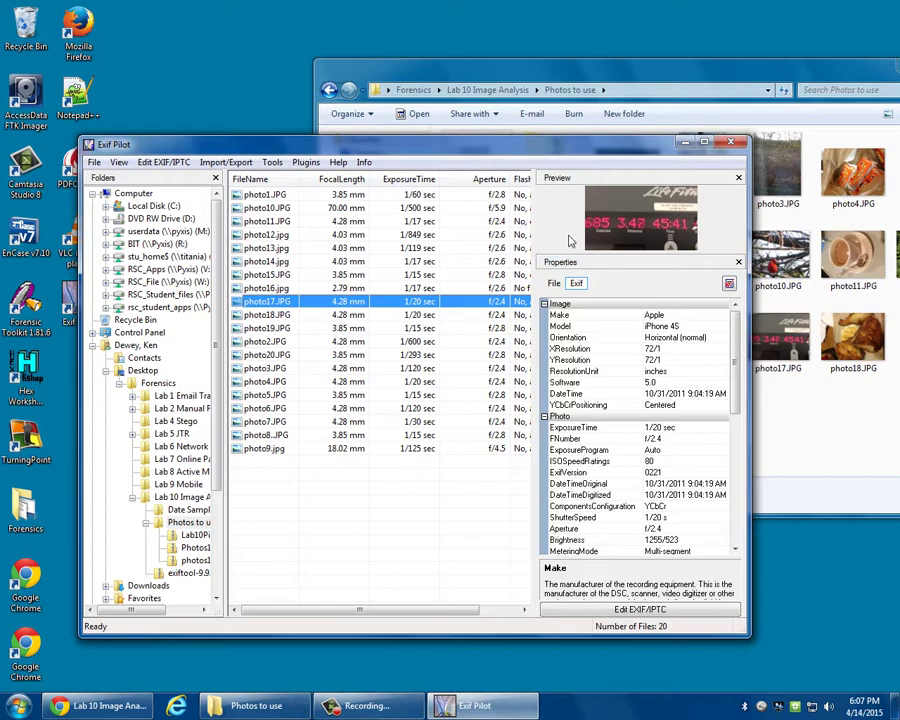
left_click(731, 142)
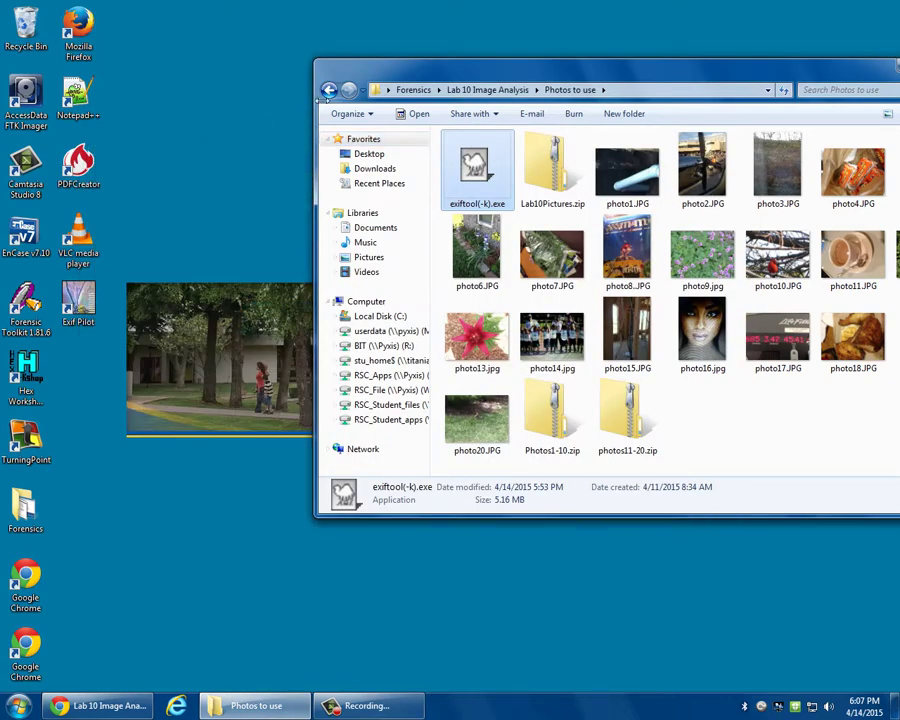
left_click(328, 90)
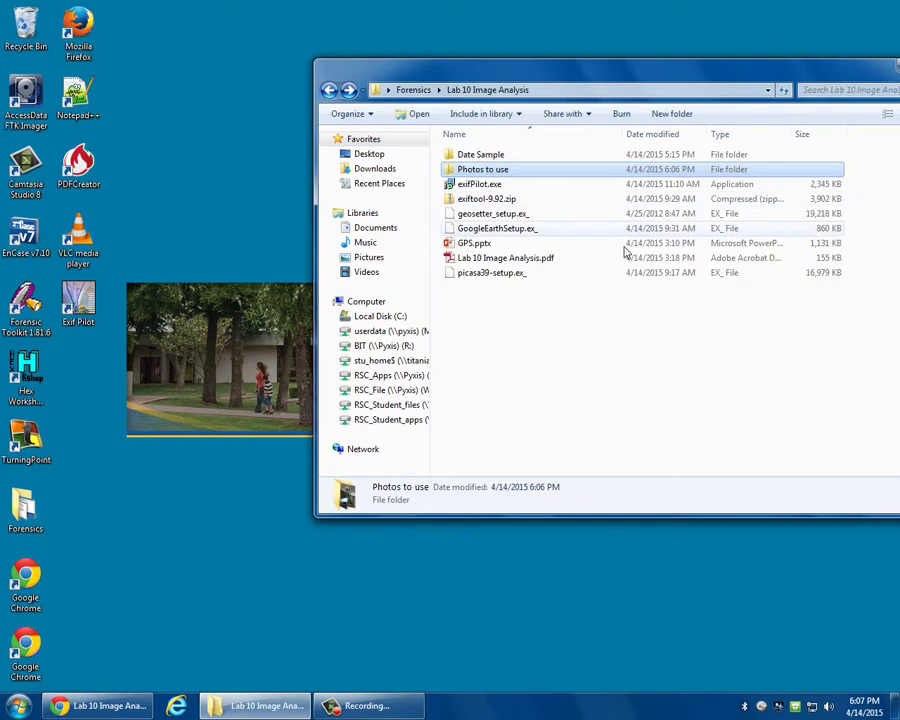
Step: Rename geosetter_setup.ex_ to geosetter_setup.exe and accept the extension change
left_click(514, 215)
left_click(522, 211)
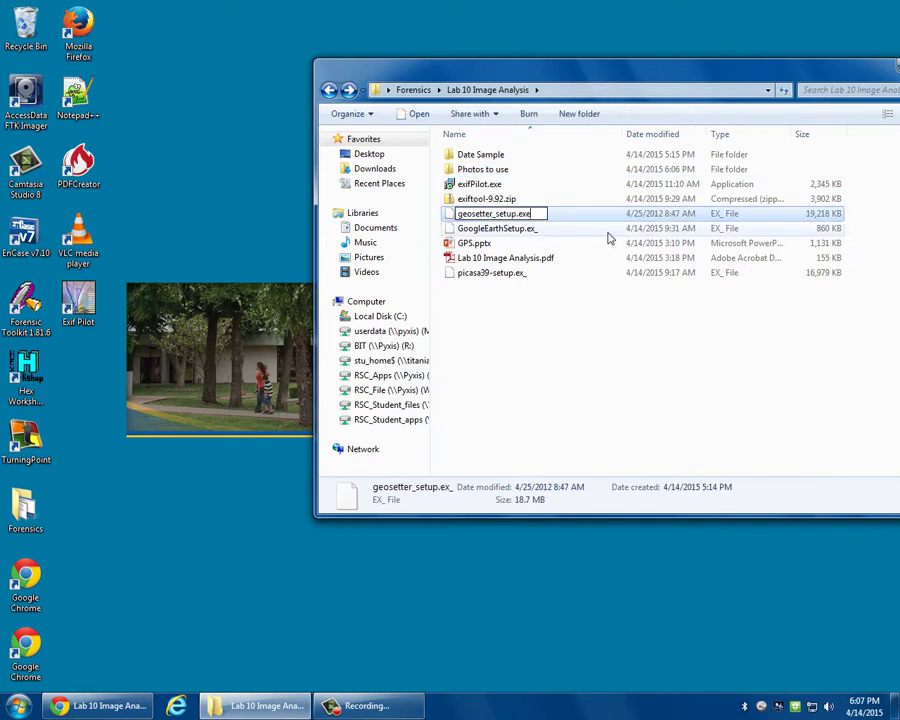
type("e")
key("Return")
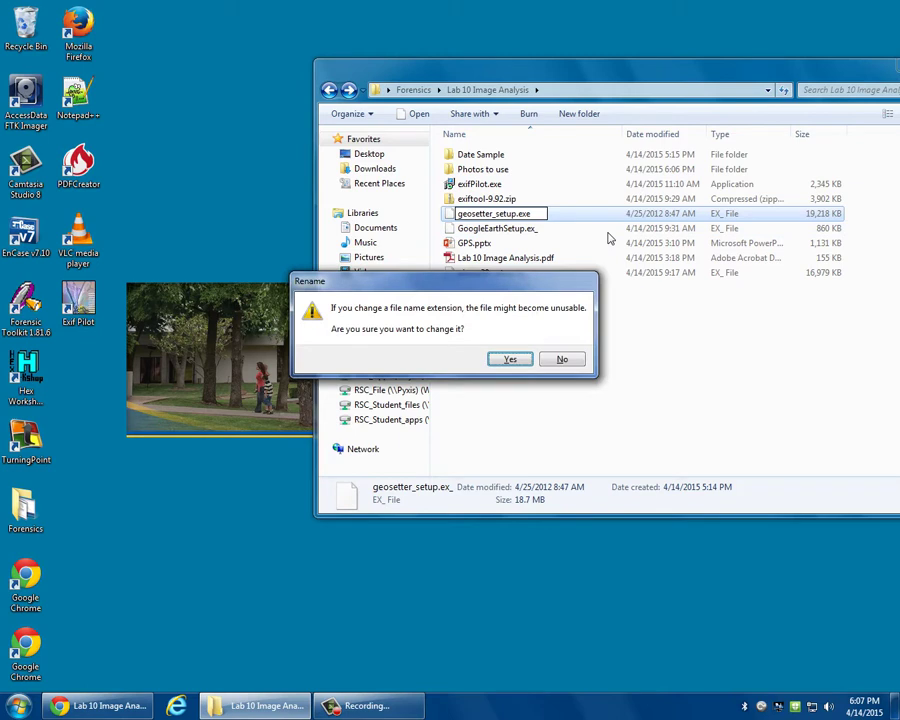
key("Return")
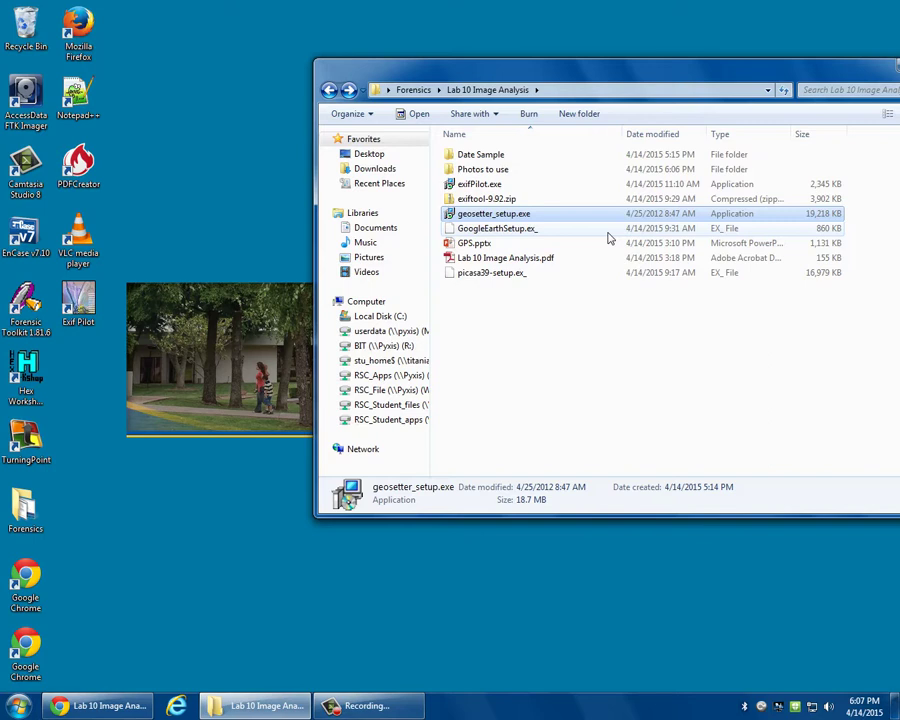
Step: Run geosetter_setup.exe with English as the setup language and accept the license agreement
double_click(490, 216)
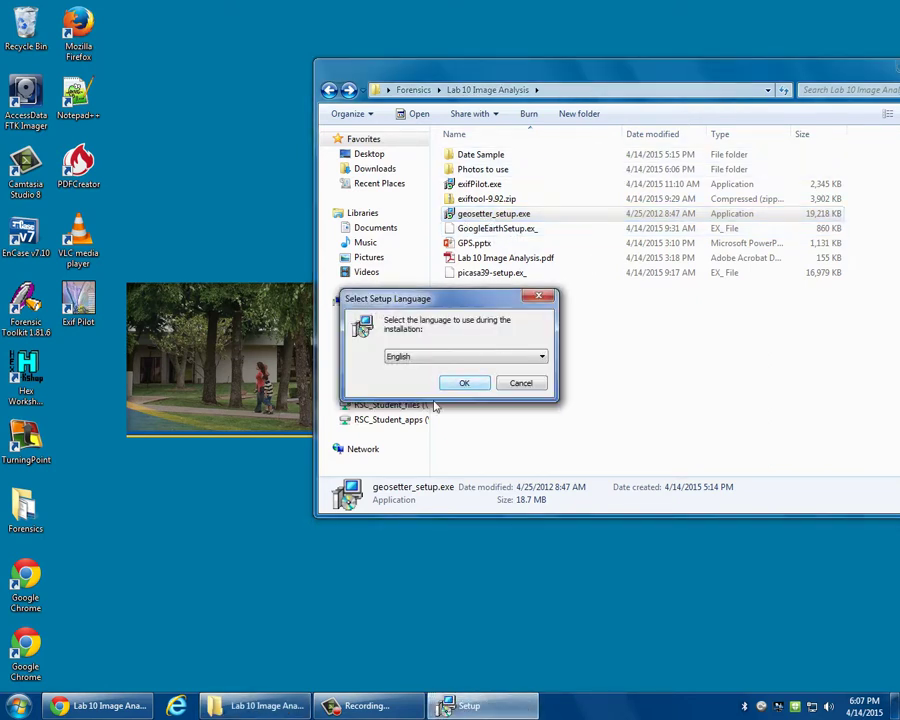
left_click(463, 384)
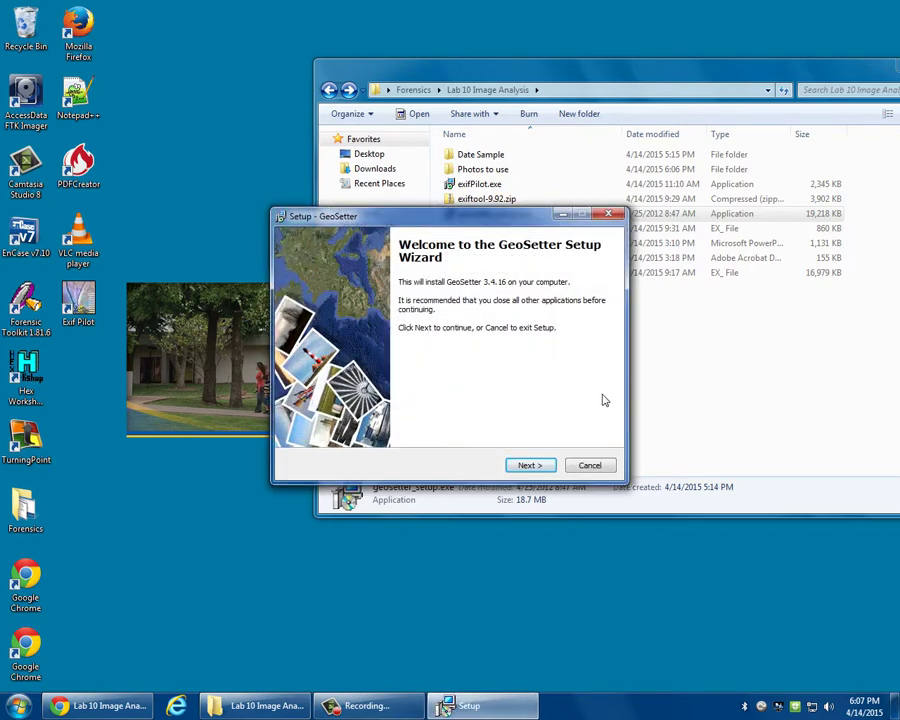
left_click(527, 465)
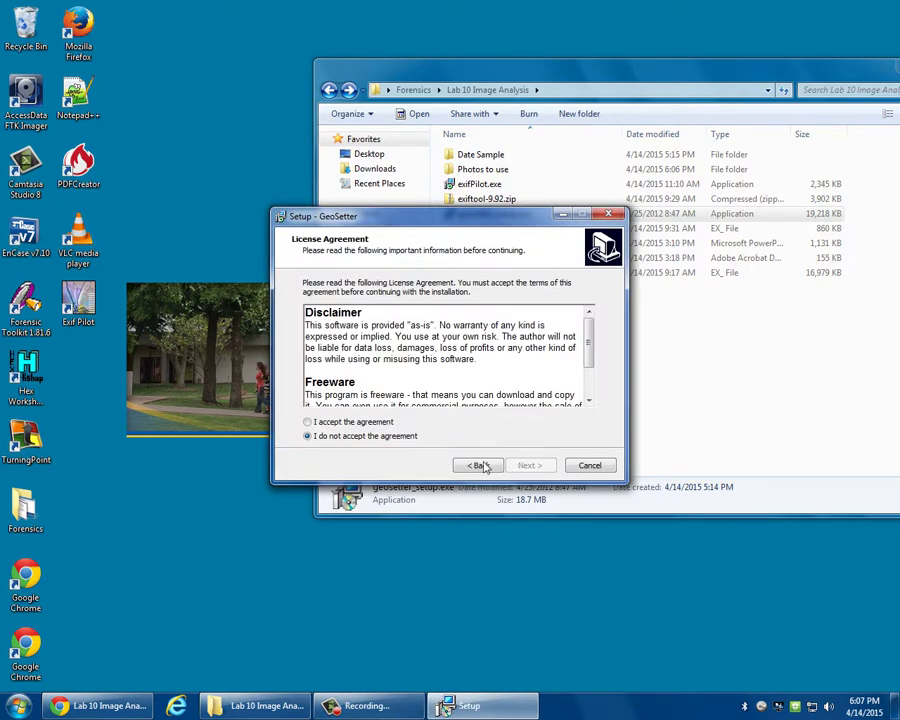
left_click(372, 422)
left_click(527, 465)
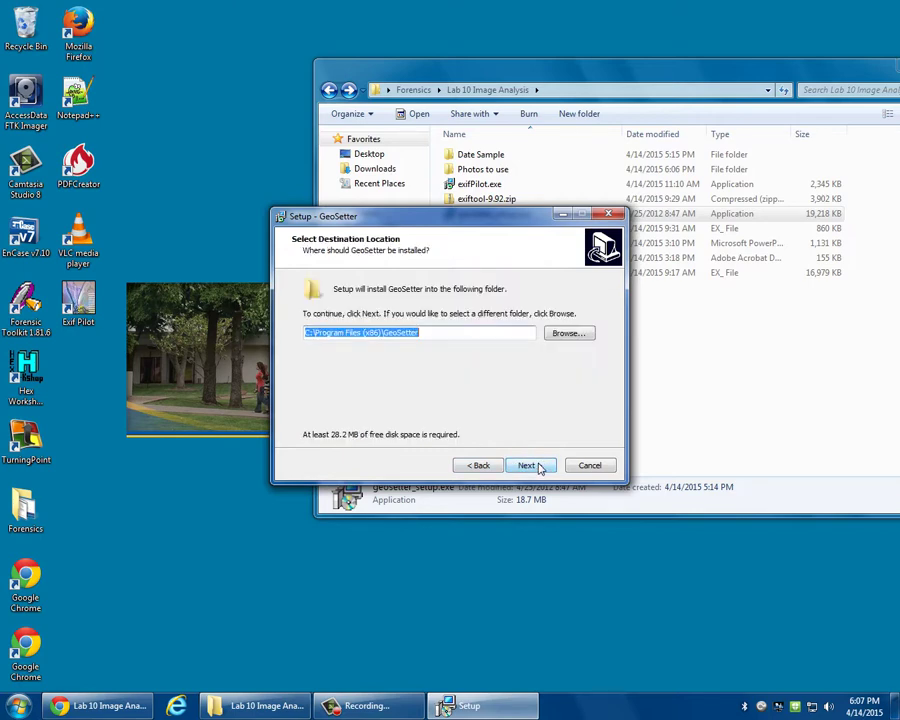
Step: Install GeoSetter with the default folders, without the shell extension or additional icons, and launch it on finishing
left_click(539, 468)
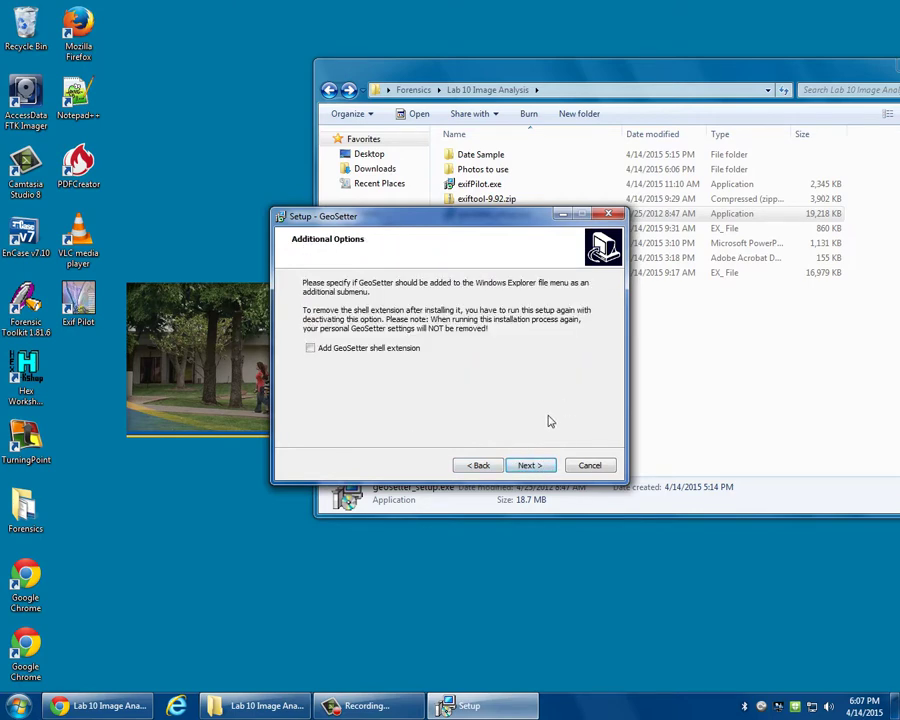
left_click(528, 466)
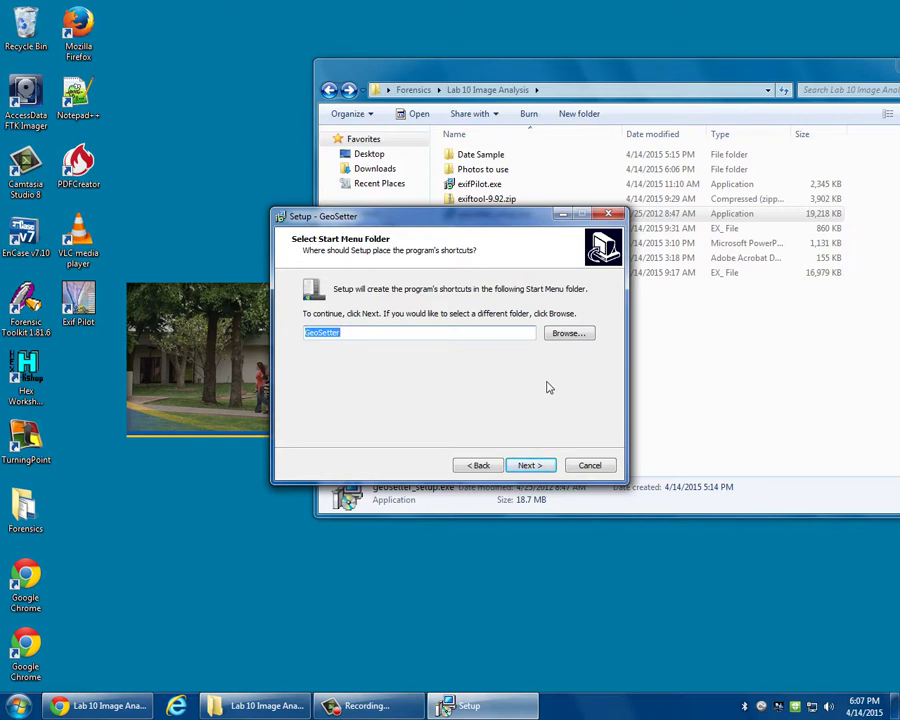
left_click(541, 466)
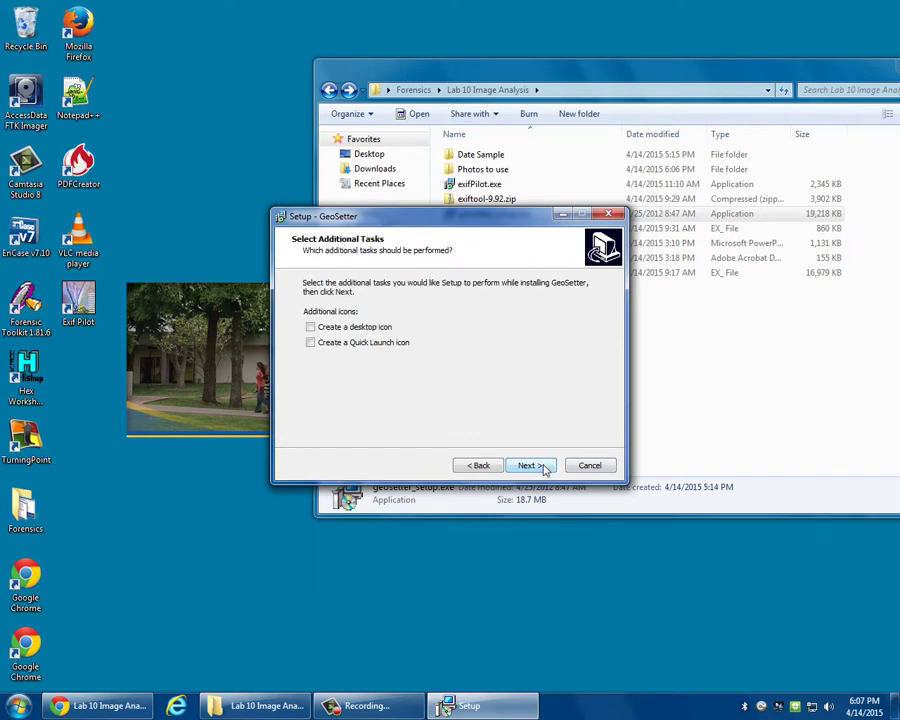
left_click(545, 468)
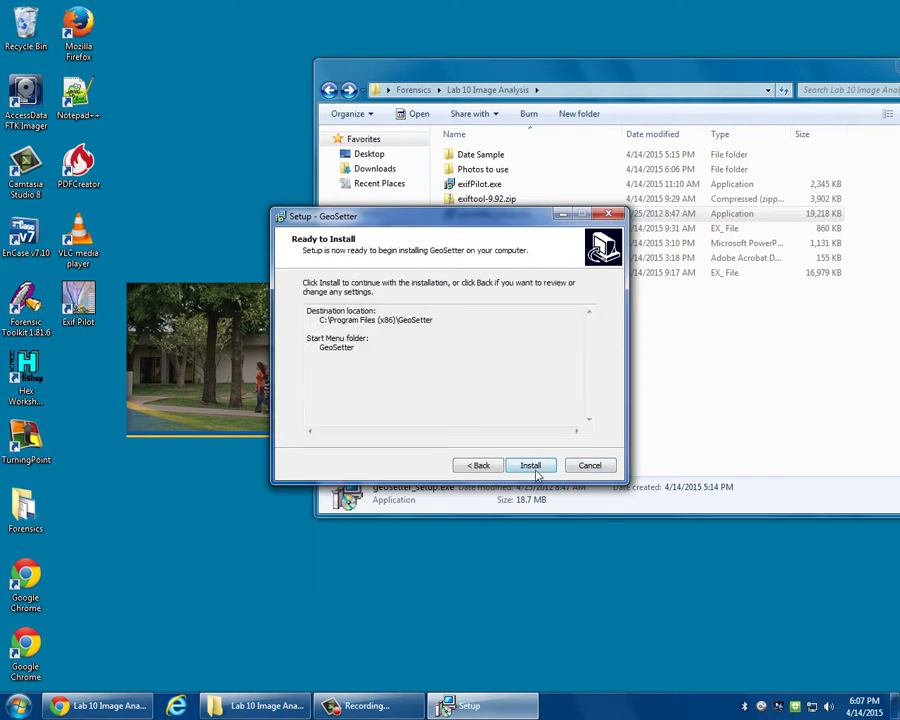
left_click(535, 470)
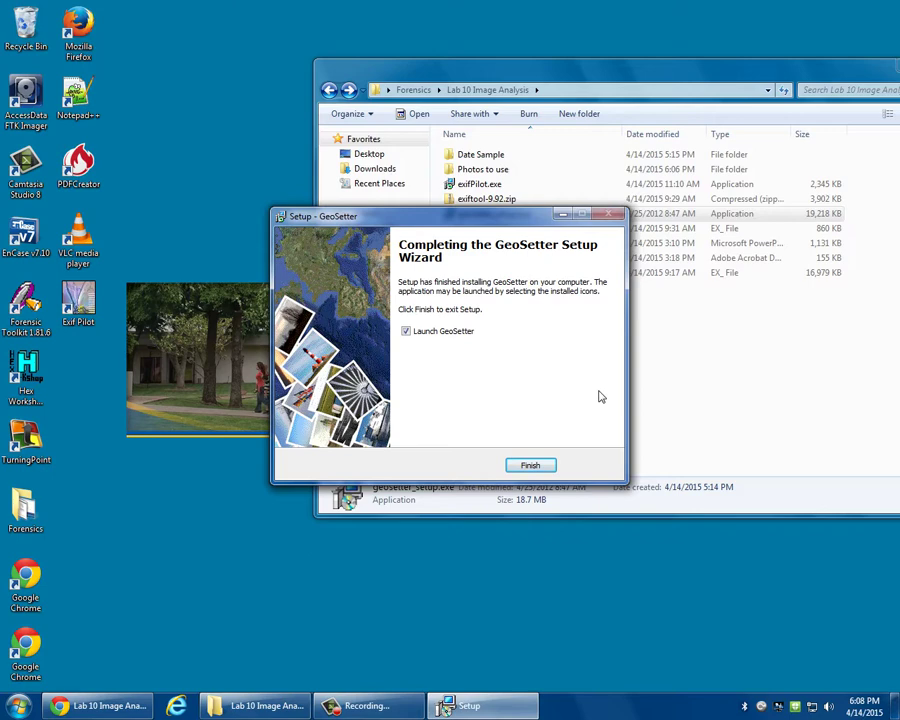
left_click(530, 466)
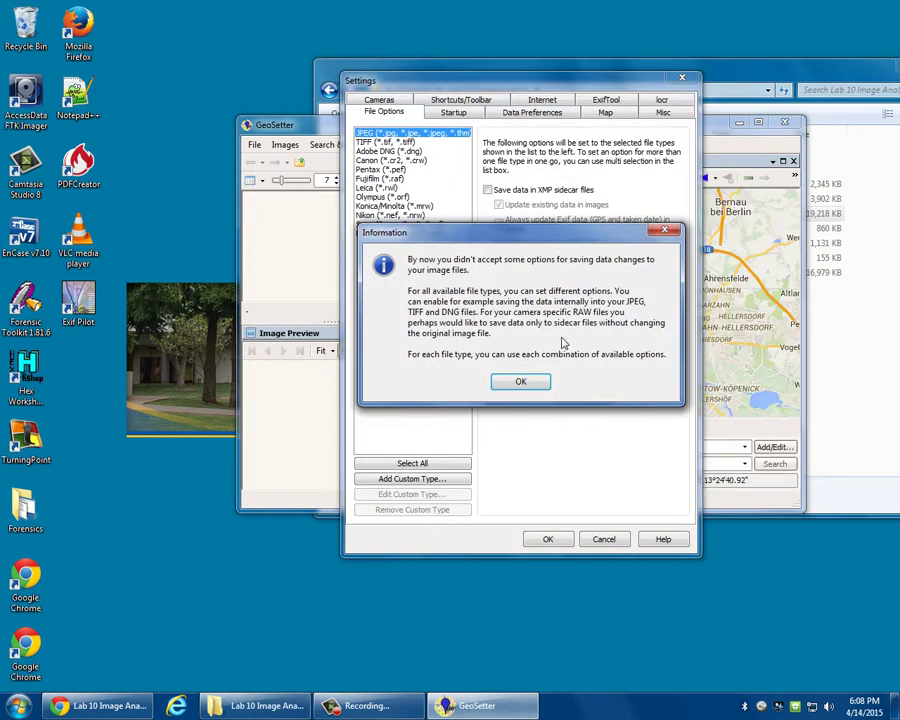
Step: Accept GeoSetter's default file options and dismiss the ExifTool update notice without installing version 9.92
left_click(520, 386)
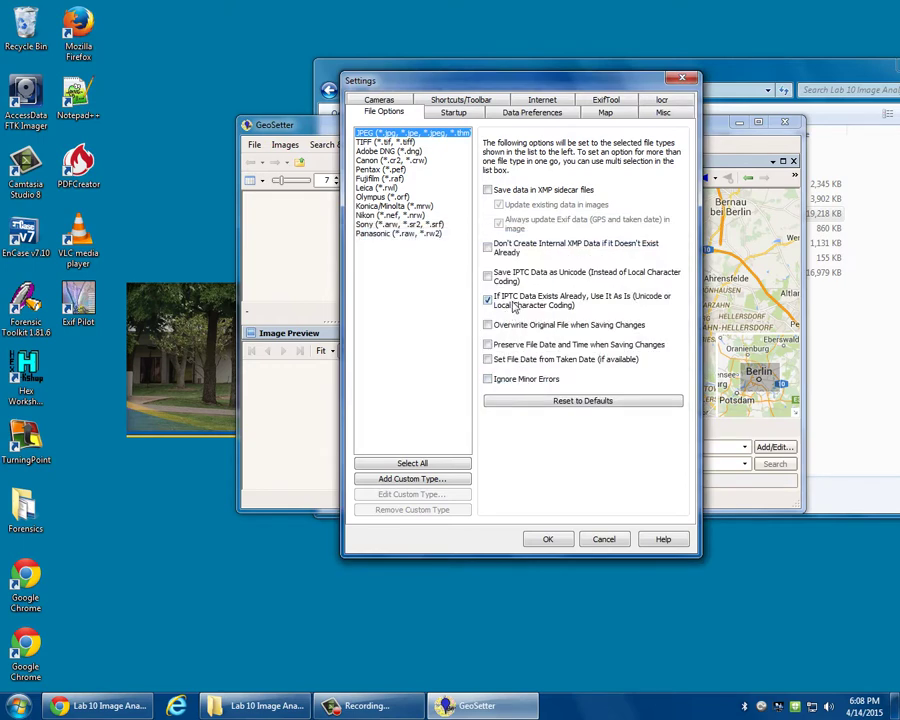
left_click(548, 539)
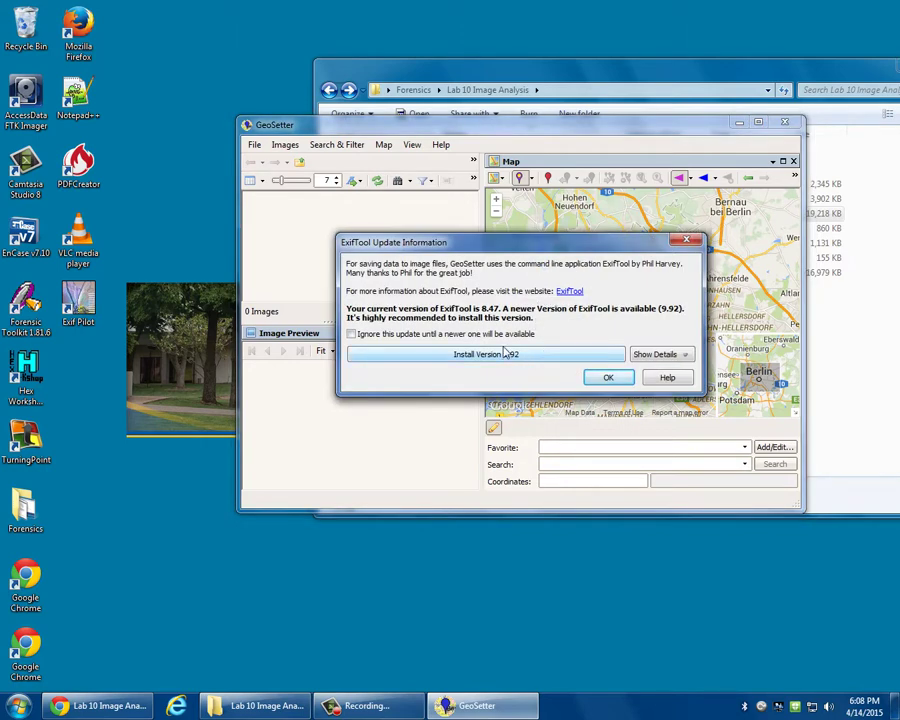
left_click(610, 378)
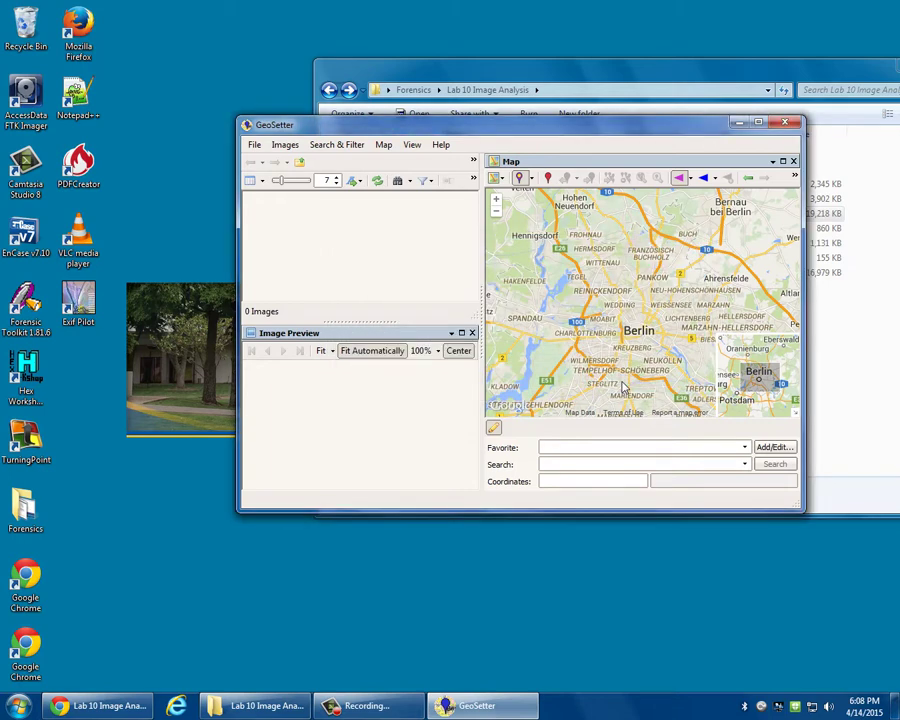
Step: Move the GeoSetter window away from the file window and open the Photos to use folder
left_click_drag(443, 127, 304, 16)
left_click(778, 62)
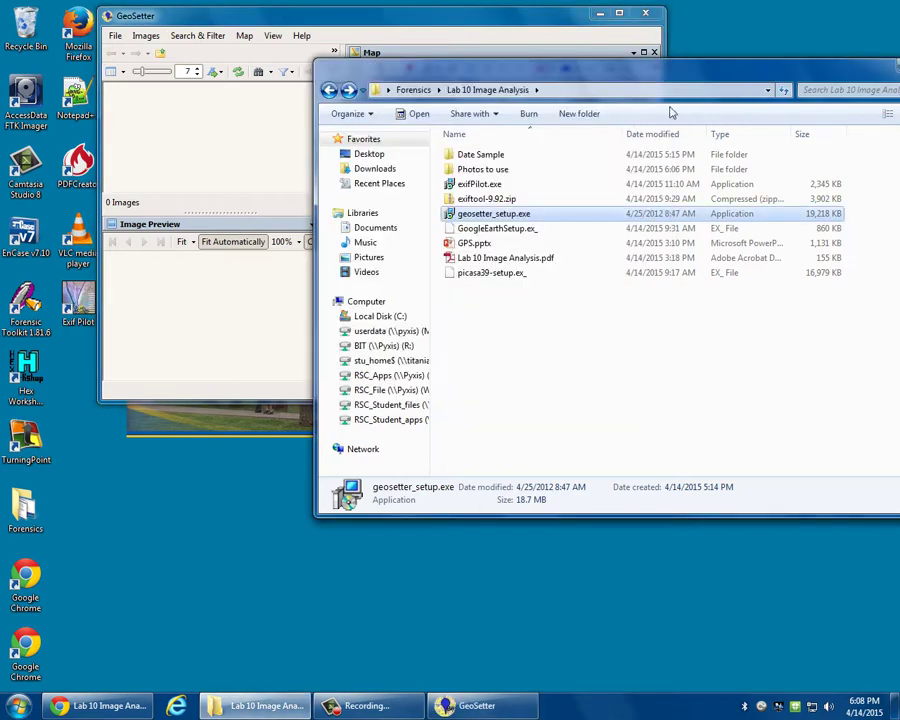
double_click(492, 171)
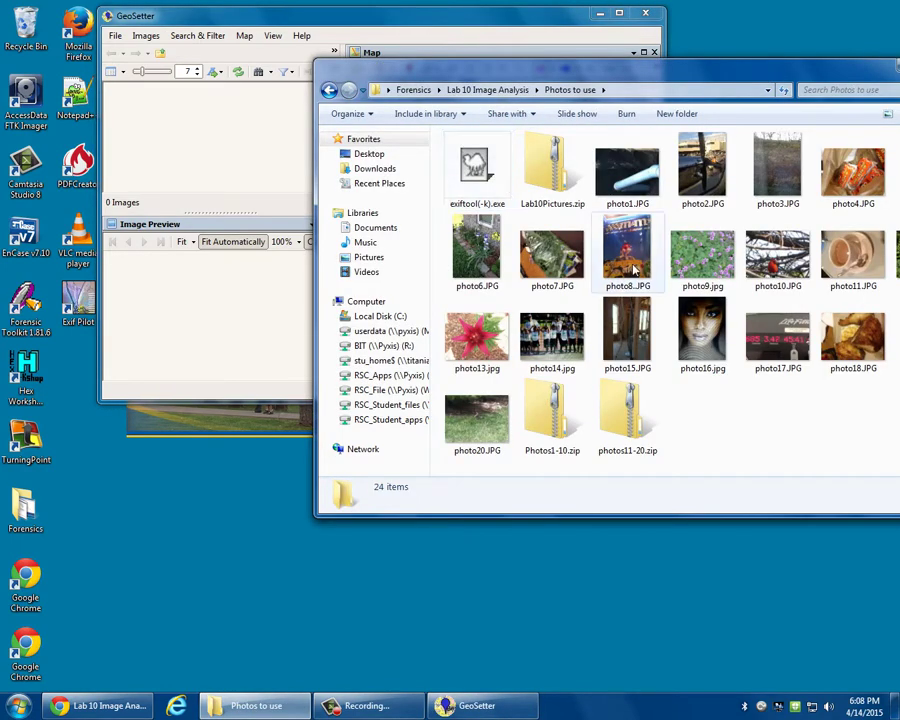
Step: Check the GPS details in photo11.JPG's Windows file properties and close them without changes
left_click(852, 262)
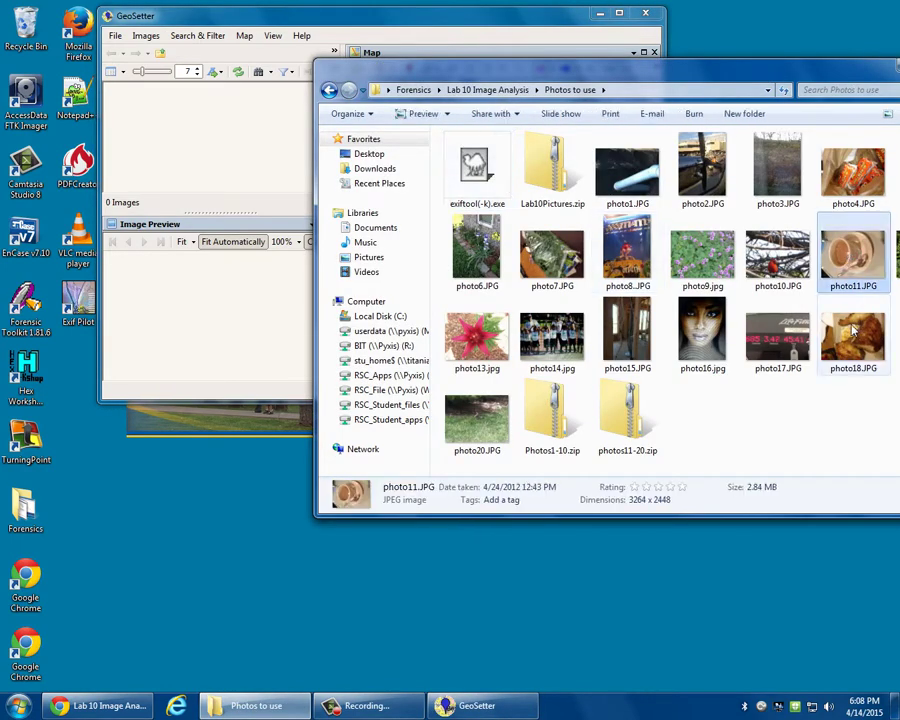
right_click(828, 255)
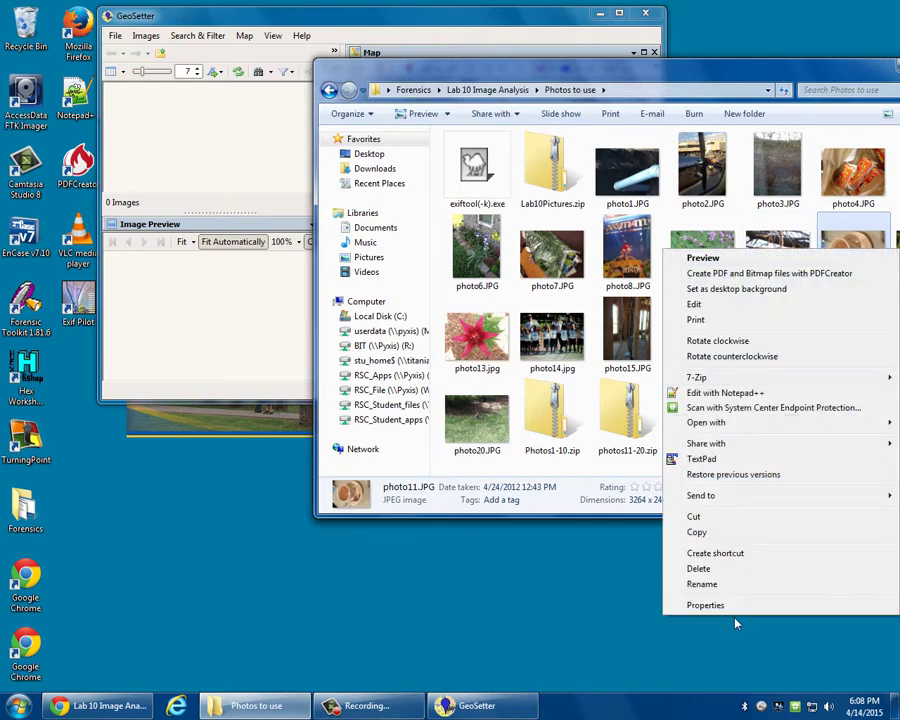
left_click(727, 604)
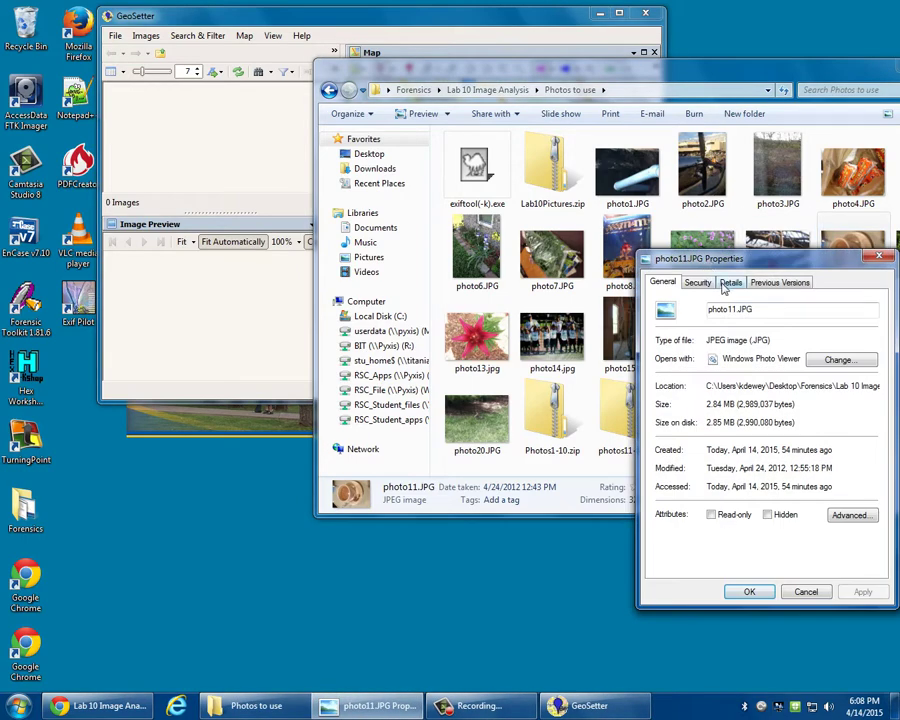
left_click(731, 282)
left_click_drag(715, 258, 562, 191)
left_click_drag(715, 255, 725, 418)
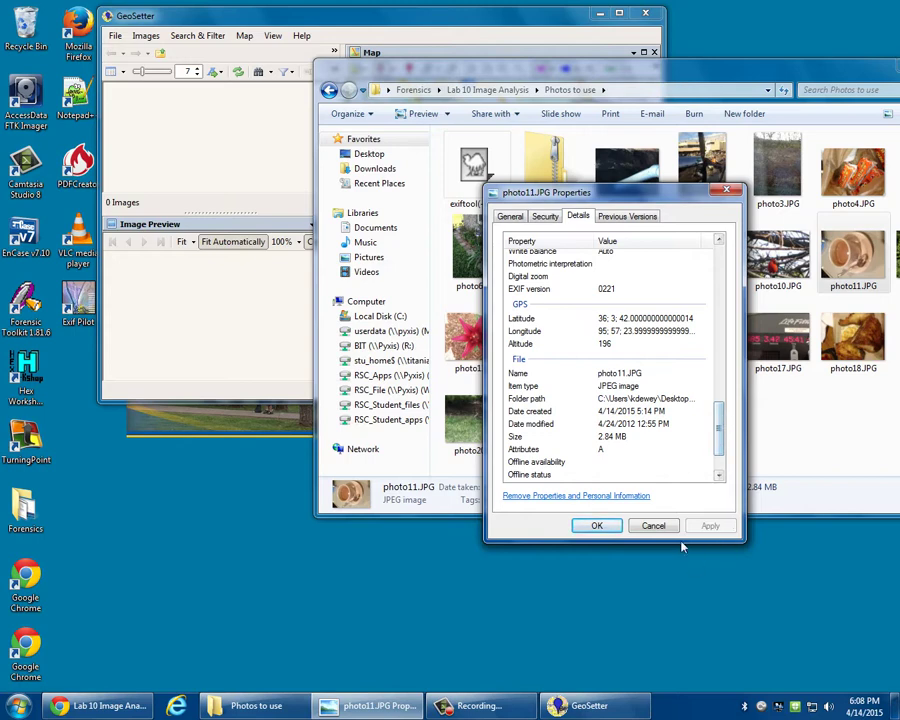
left_click(653, 526)
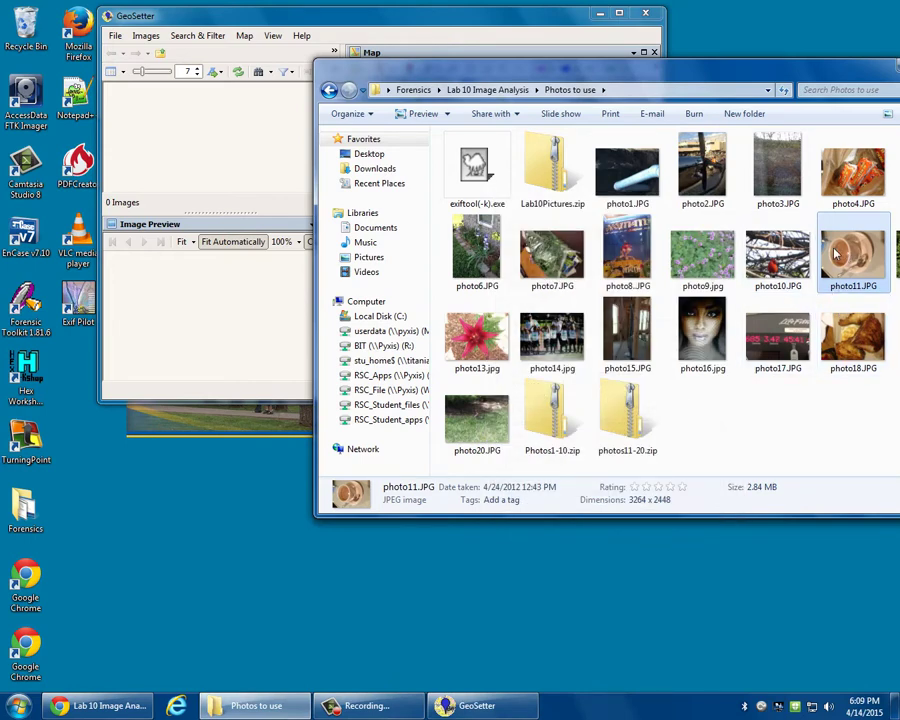
Step: Move photo11.JPG from the Photos to use folder into GeoSetter, view its location data and cancel the editing dialog
left_click_drag(836, 254, 176, 164)
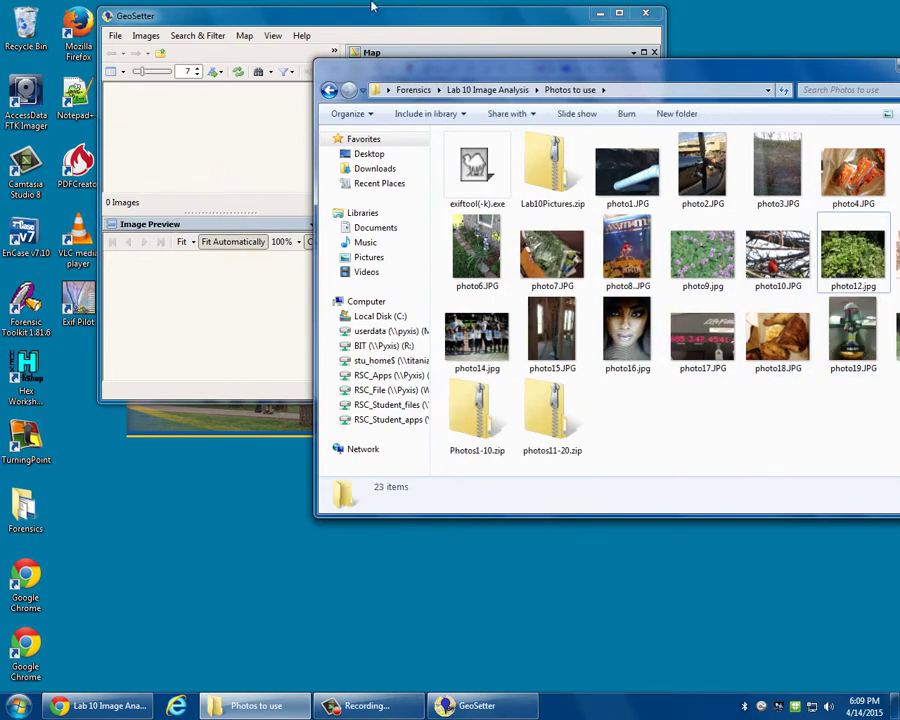
left_click(244, 12)
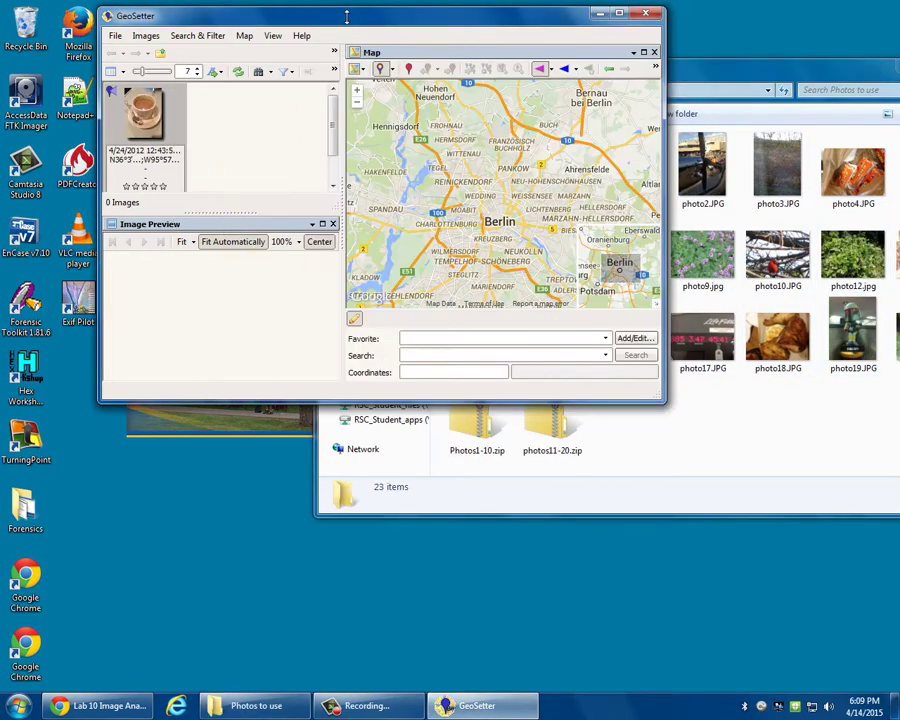
double_click(133, 140)
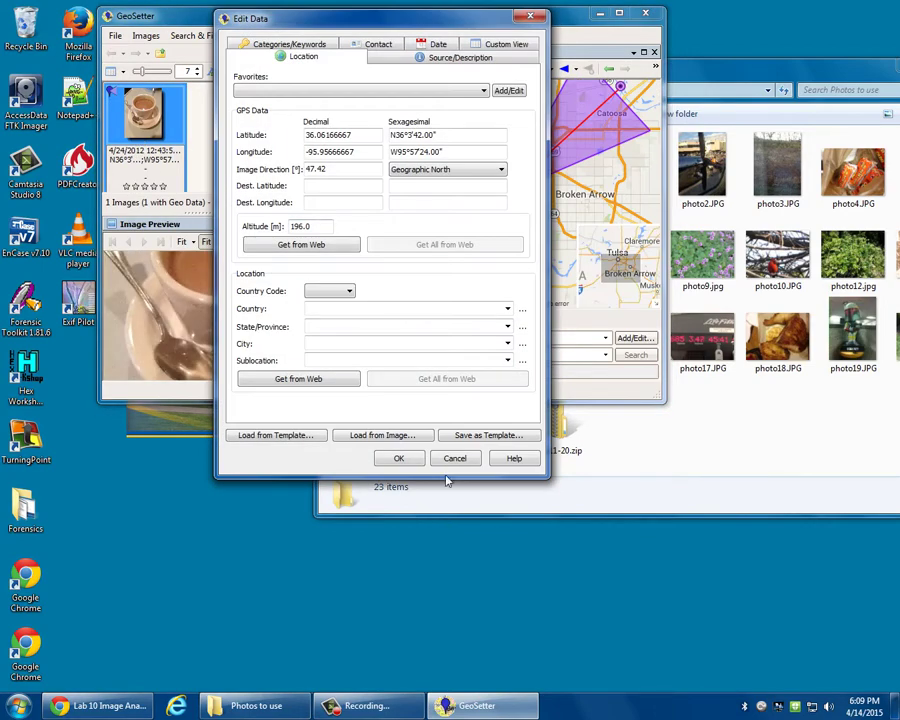
left_click(455, 459)
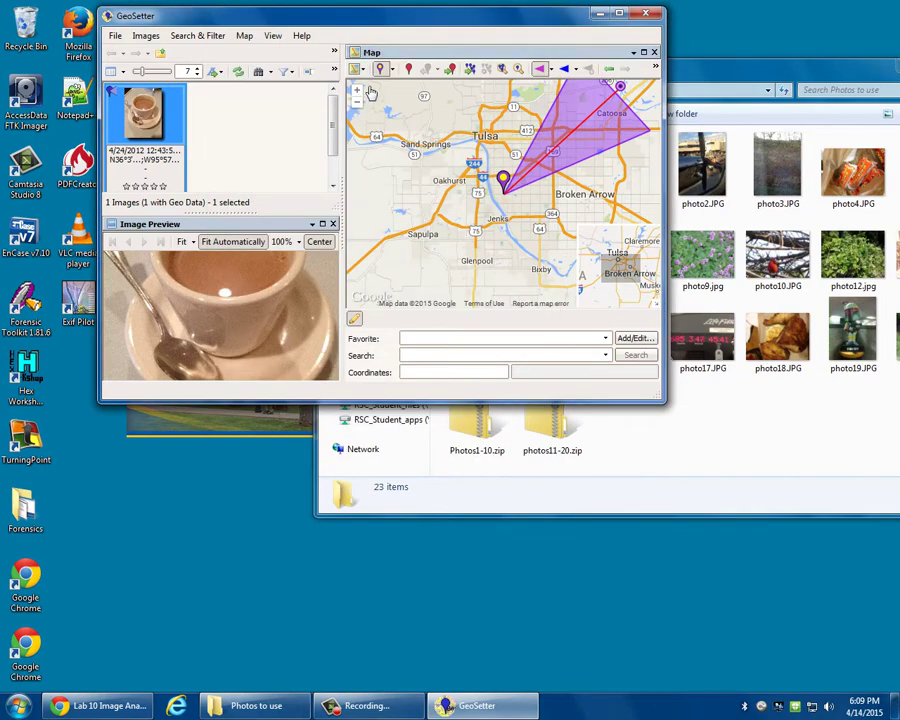
Step: Maximize the GeoSetter window and widen its map pane for viewing photo11.JPG's location
double_click(395, 15)
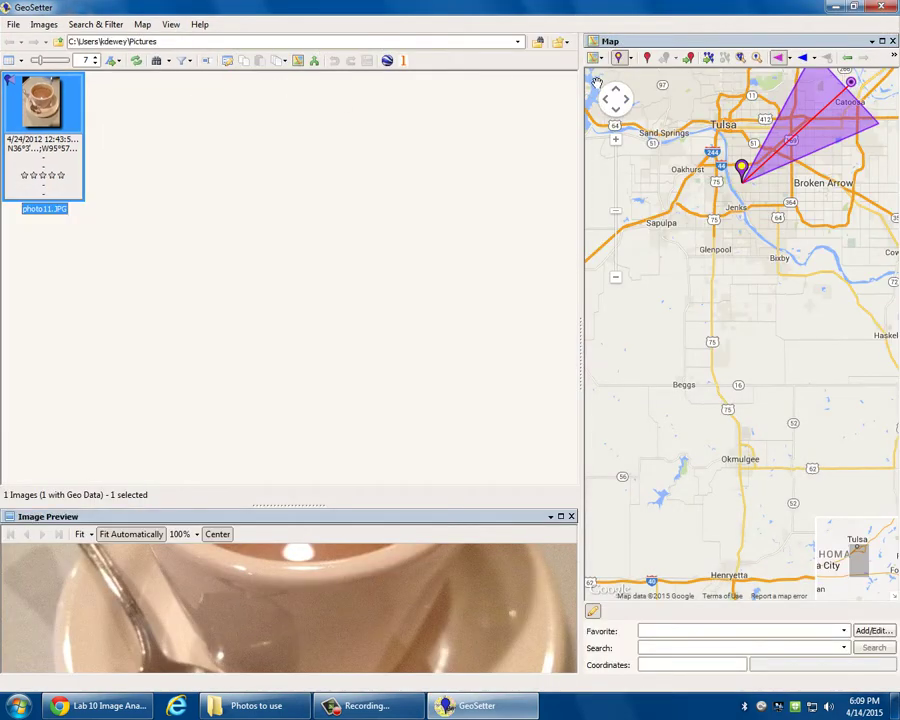
left_click(618, 142)
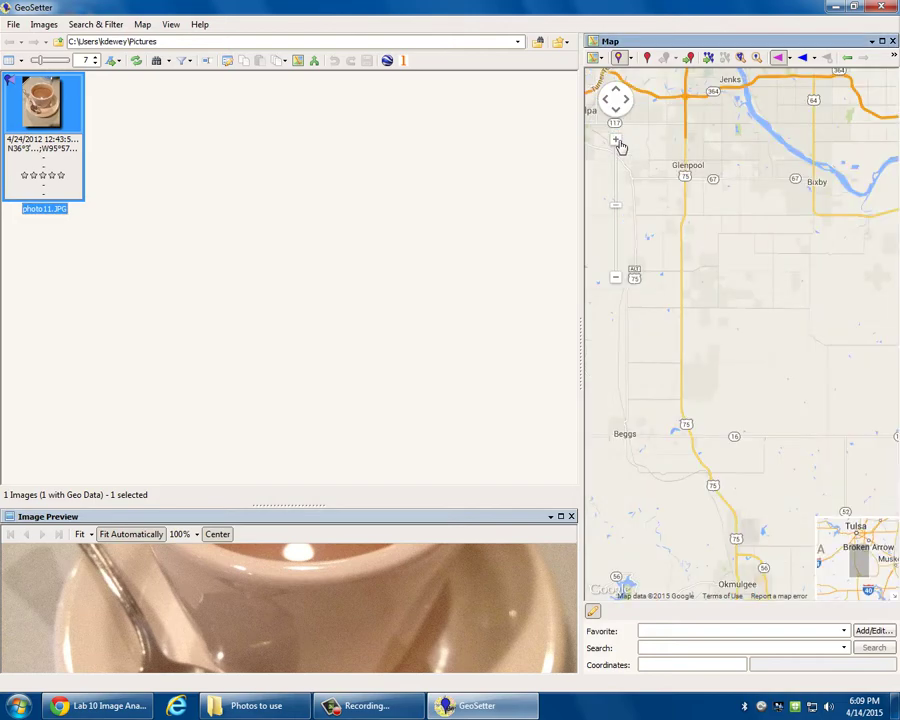
left_click(616, 279)
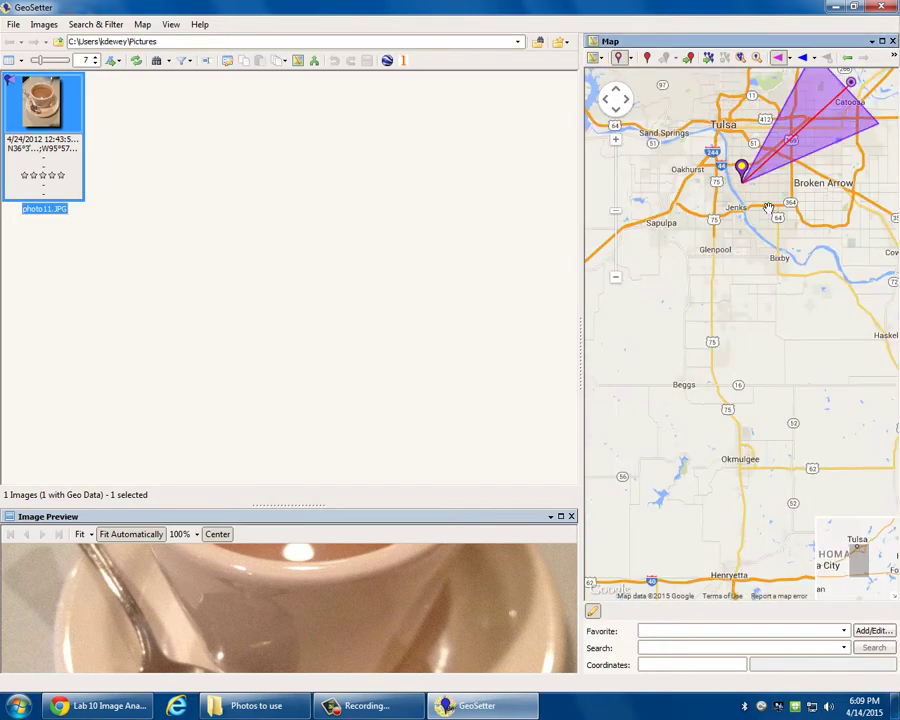
left_click(850, 82)
left_click_drag(751, 193, 724, 269)
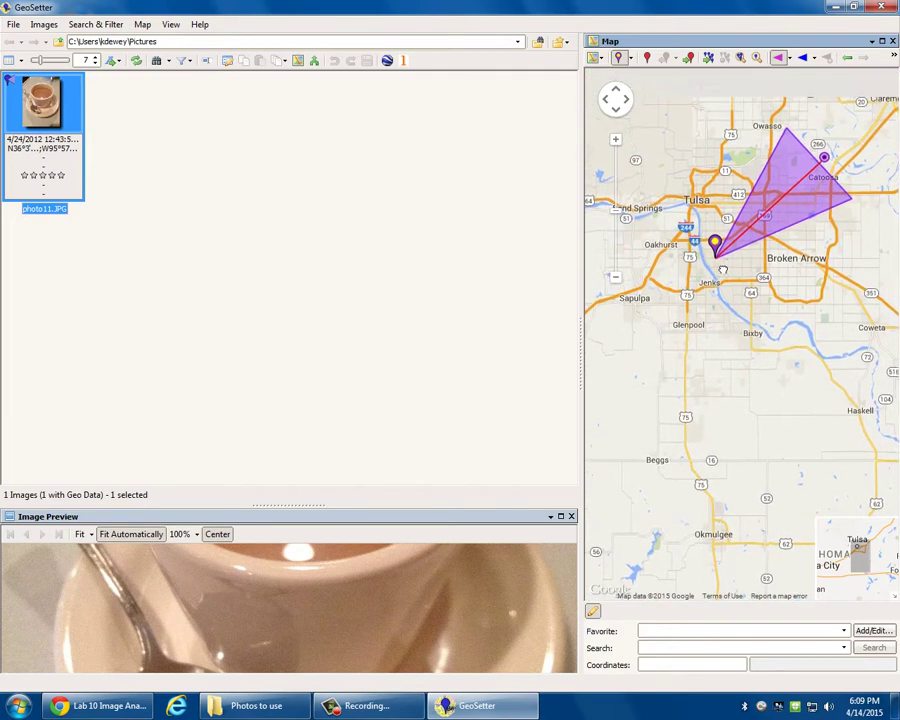
left_click(618, 151)
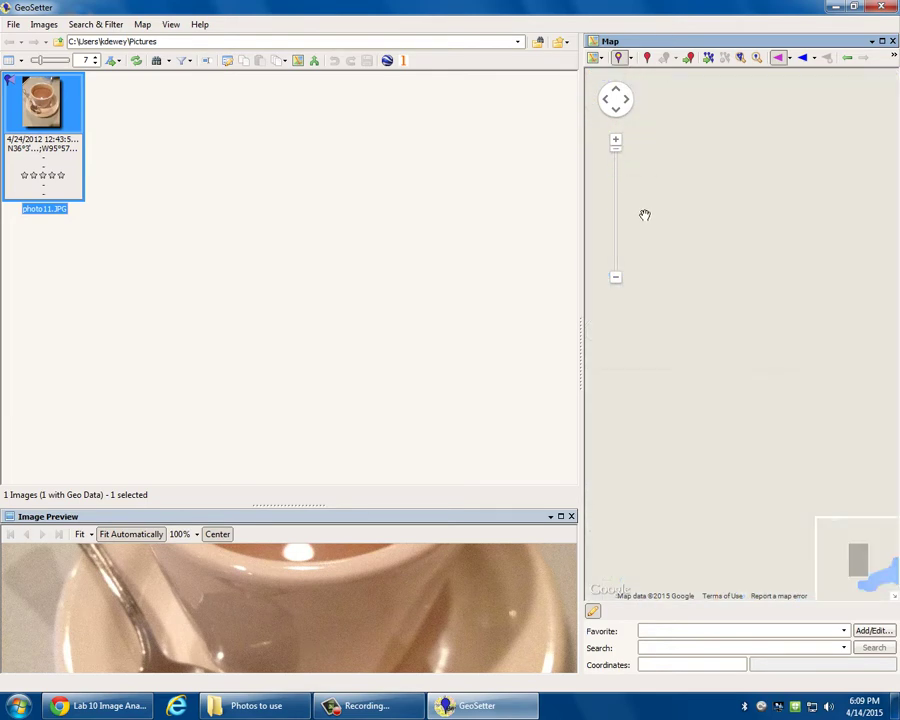
left_click_drag(585, 255, 485, 259)
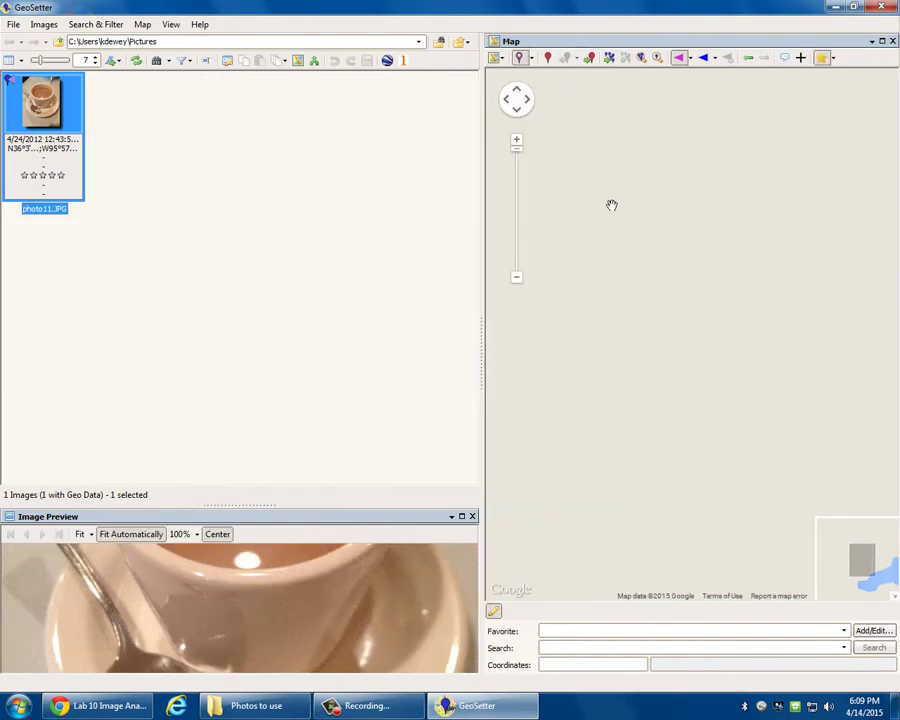
Step: Examine photo11.JPG's location marker and direction cone on the map, from the regional view to the surrounding streets
left_click(516, 280)
left_click(517, 281)
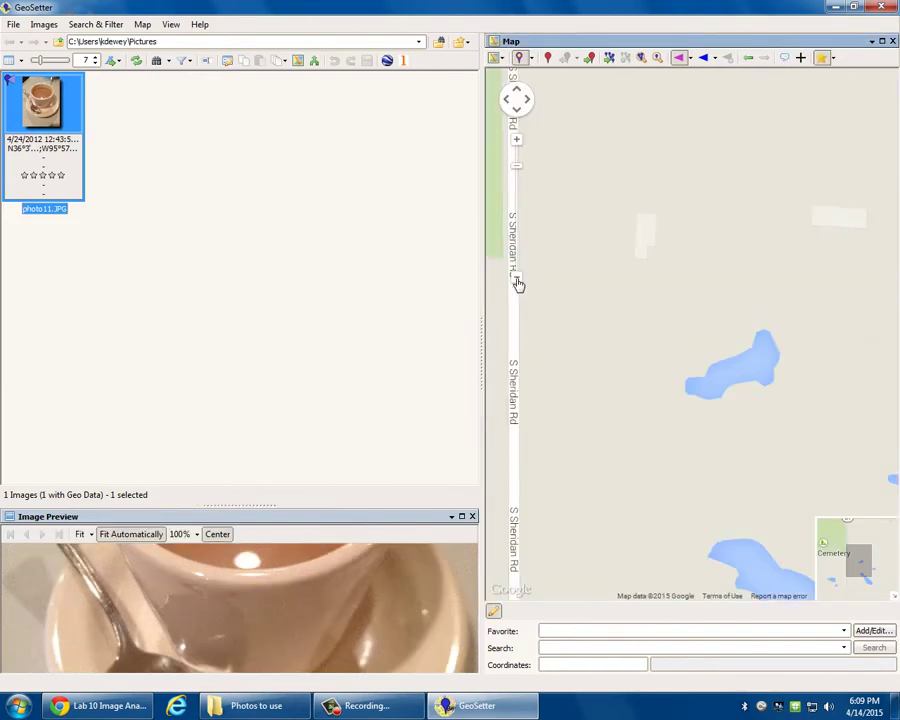
left_click(517, 280)
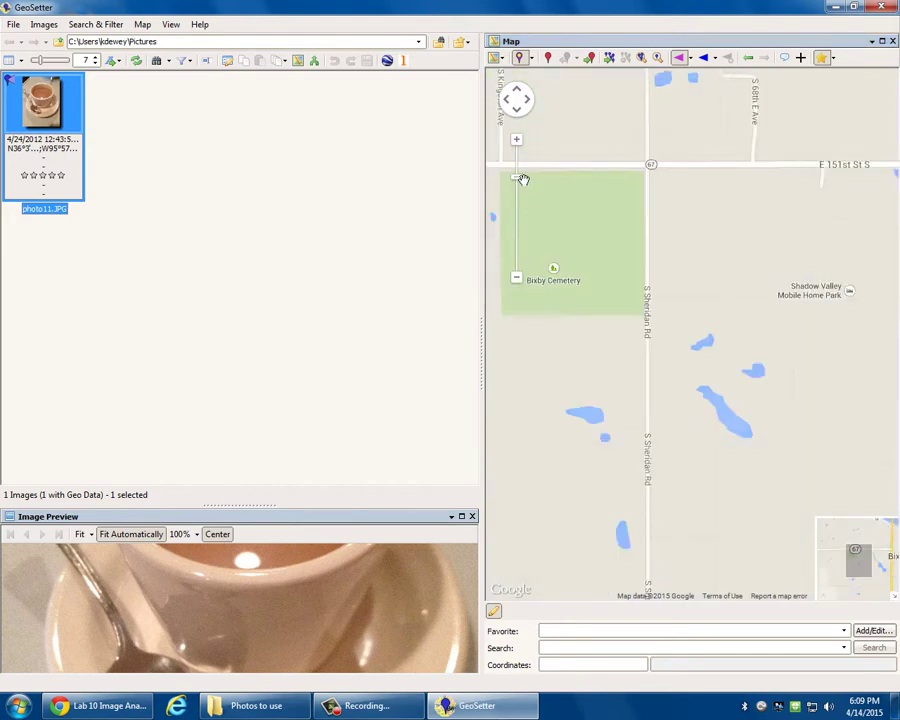
mouse_move(520, 188)
left_mouse_down()
mouse_move(552, 262)
mouse_move(533, 252)
left_mouse_up()
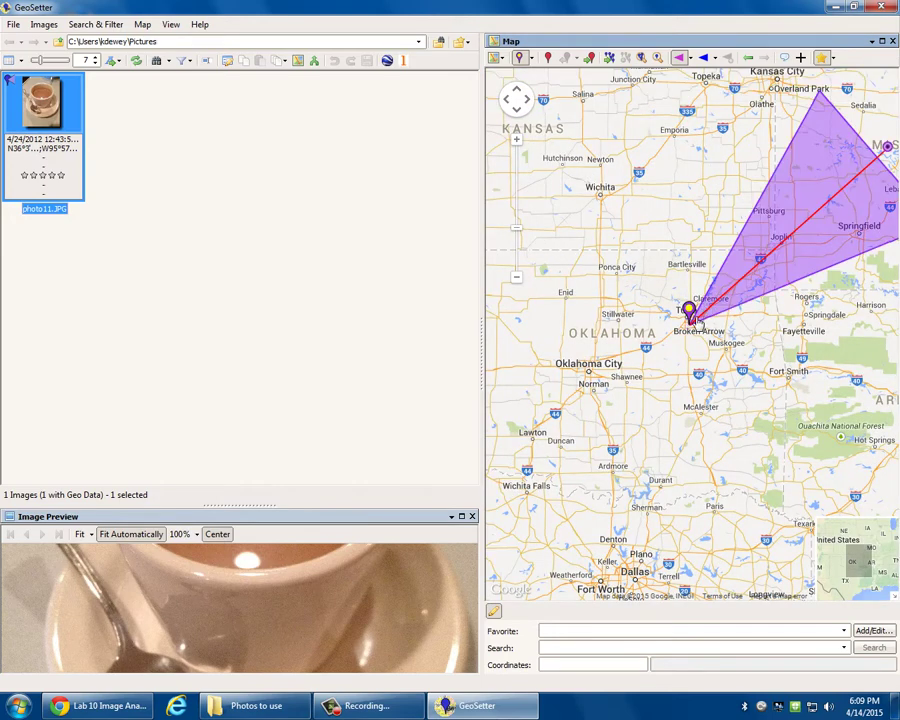
left_click(519, 145)
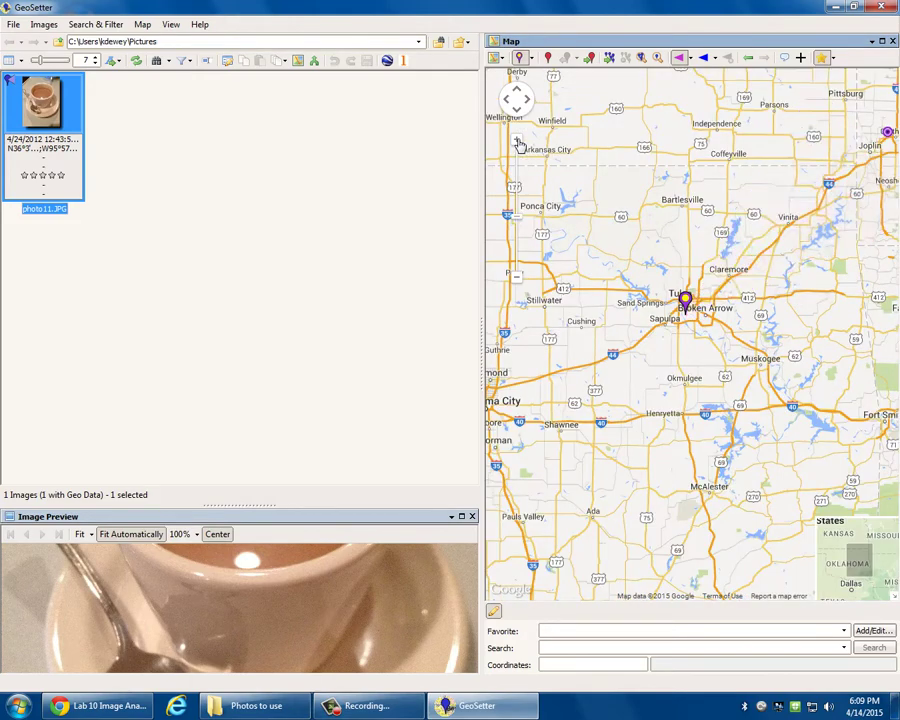
left_click(519, 145)
left_click(519, 145)
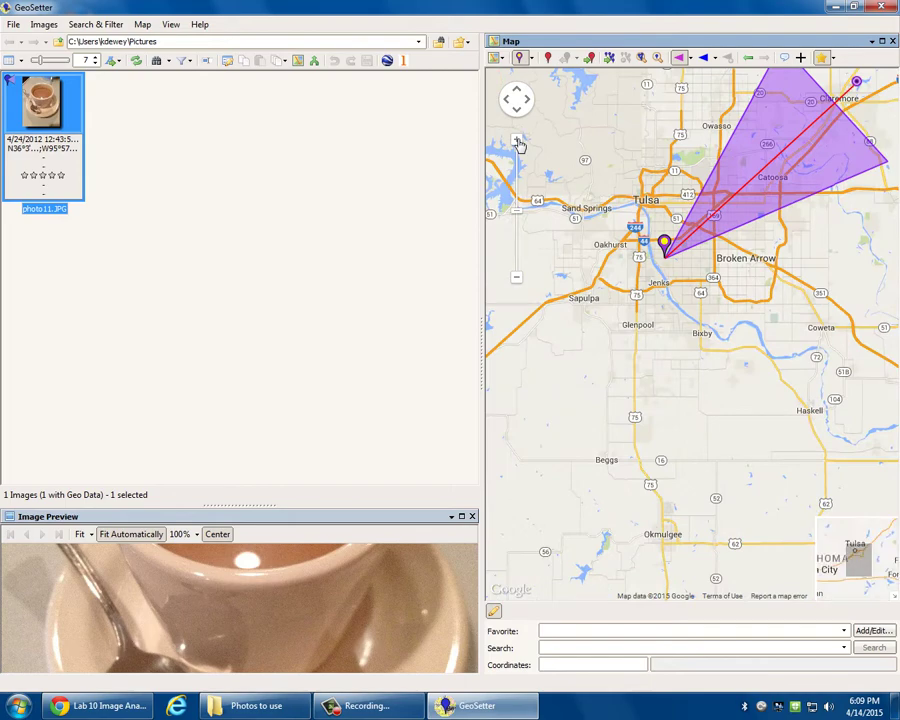
left_click_drag(621, 153, 638, 210)
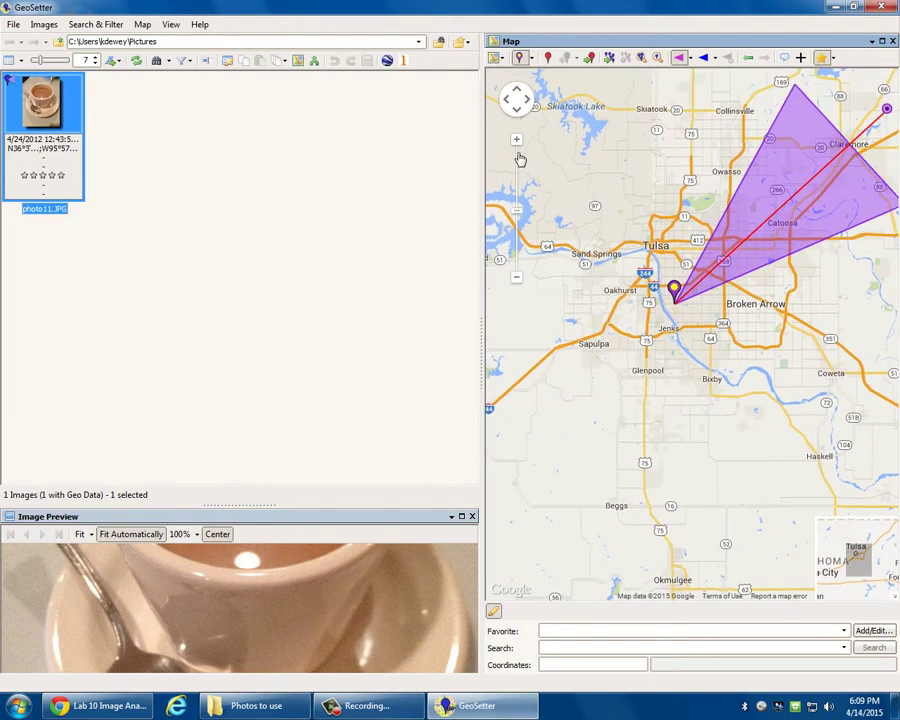
left_click(519, 145)
left_click(519, 145)
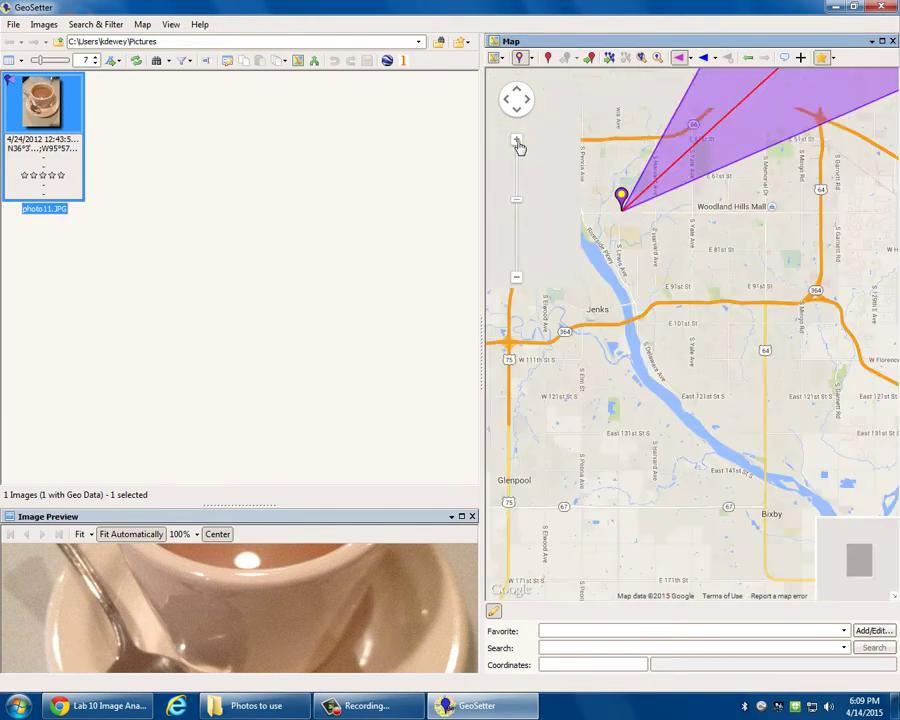
left_click(519, 145)
left_click_drag(629, 143, 700, 292)
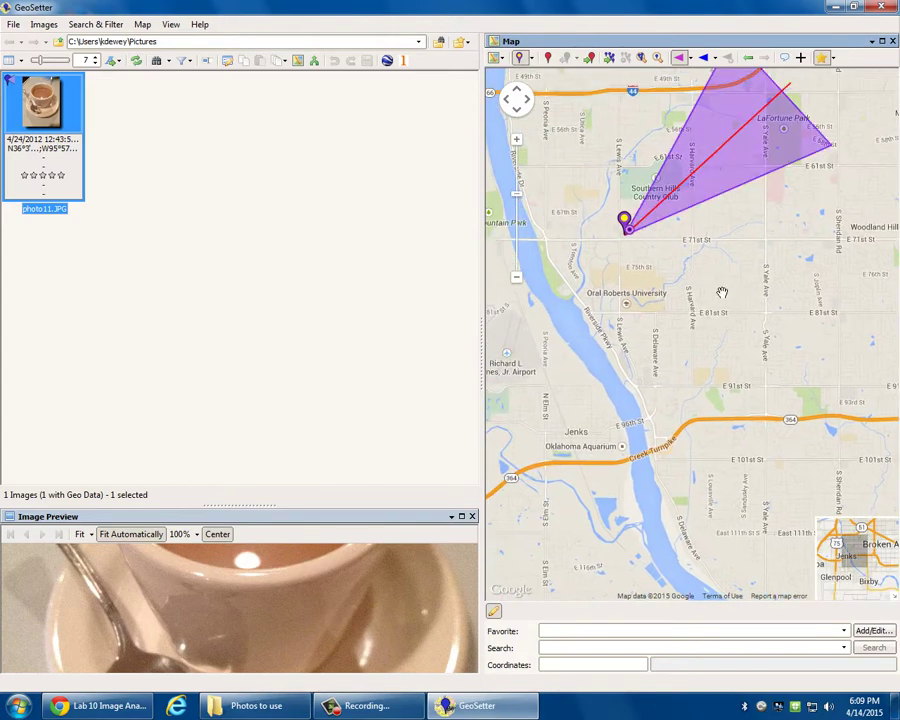
left_click(518, 141)
mouse_move(615, 178)
left_mouse_down()
mouse_move(660, 354)
mouse_move(734, 340)
left_mouse_up()
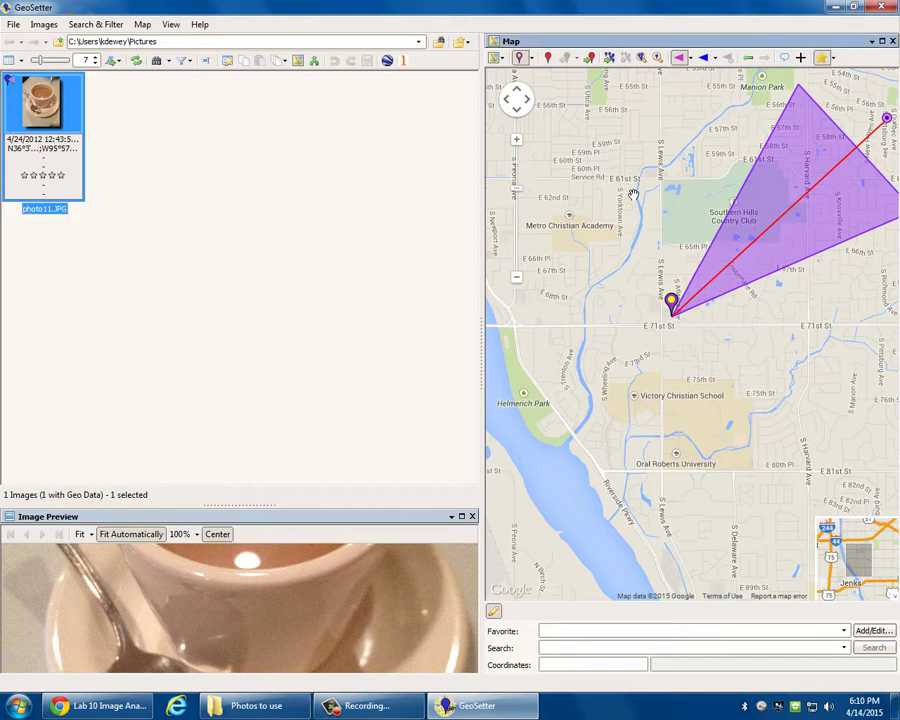
Step: Close GeoSetter and rename picasa39-setup.ex_ in the Lab 10 Image Analysis folder to picasa39-setup.exe
left_click(881, 7)
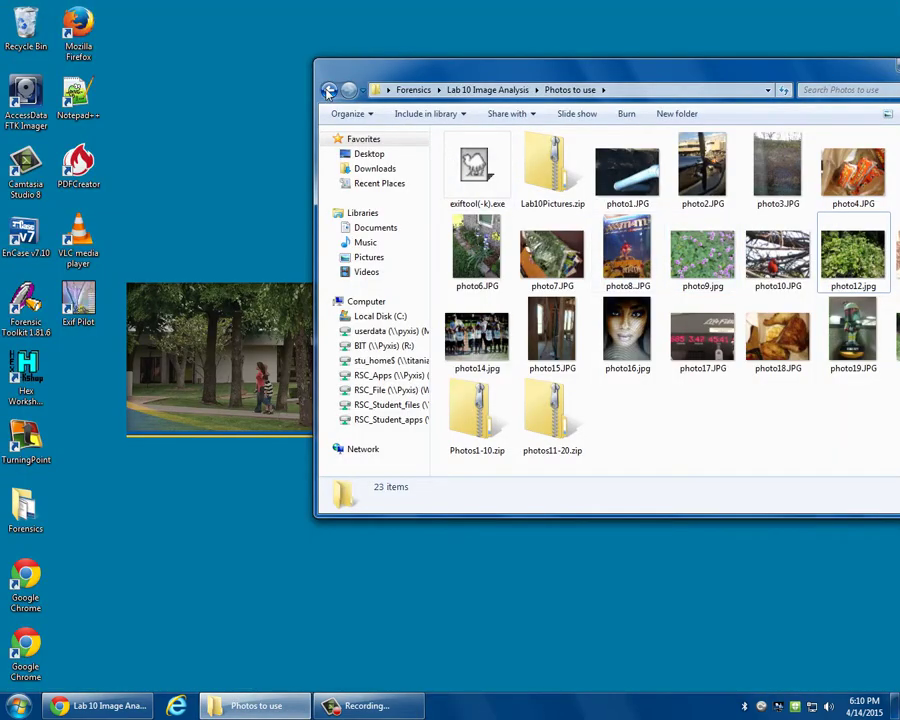
key("BackSpace")
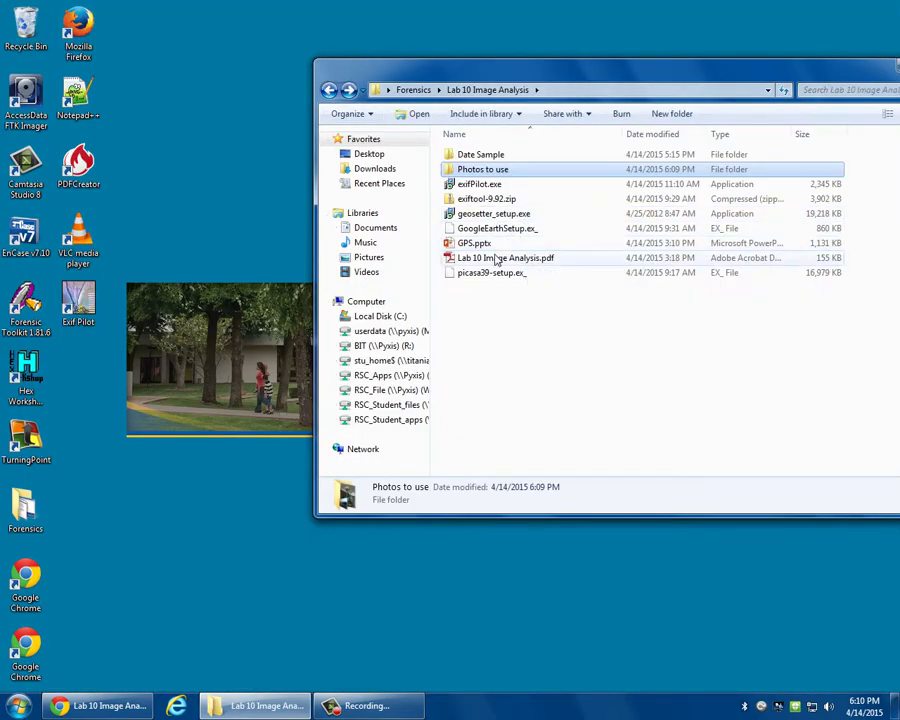
left_click(495, 274)
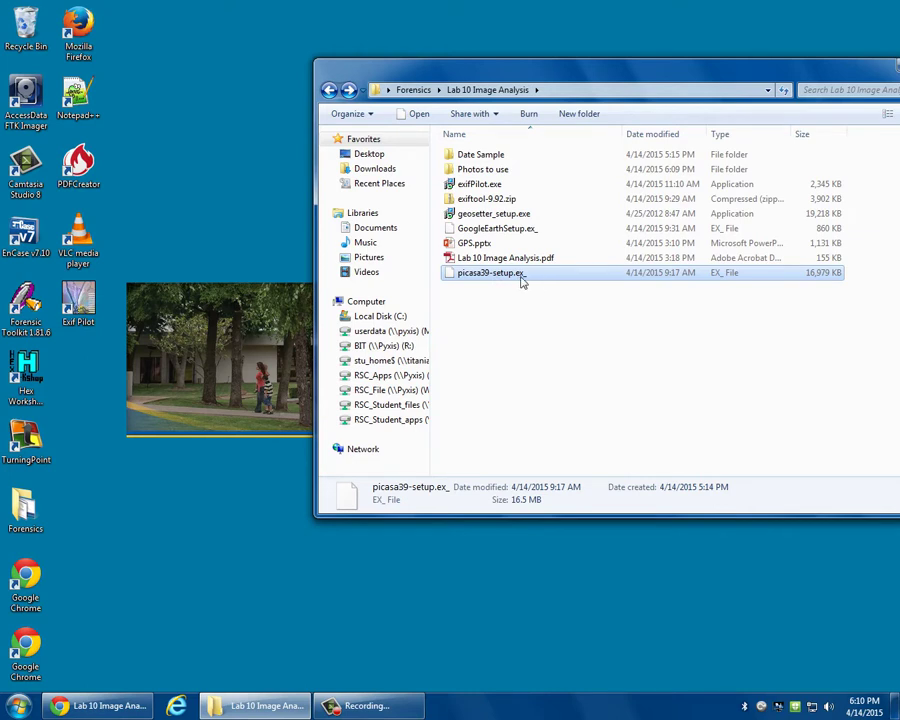
left_click(522, 274)
key("End")
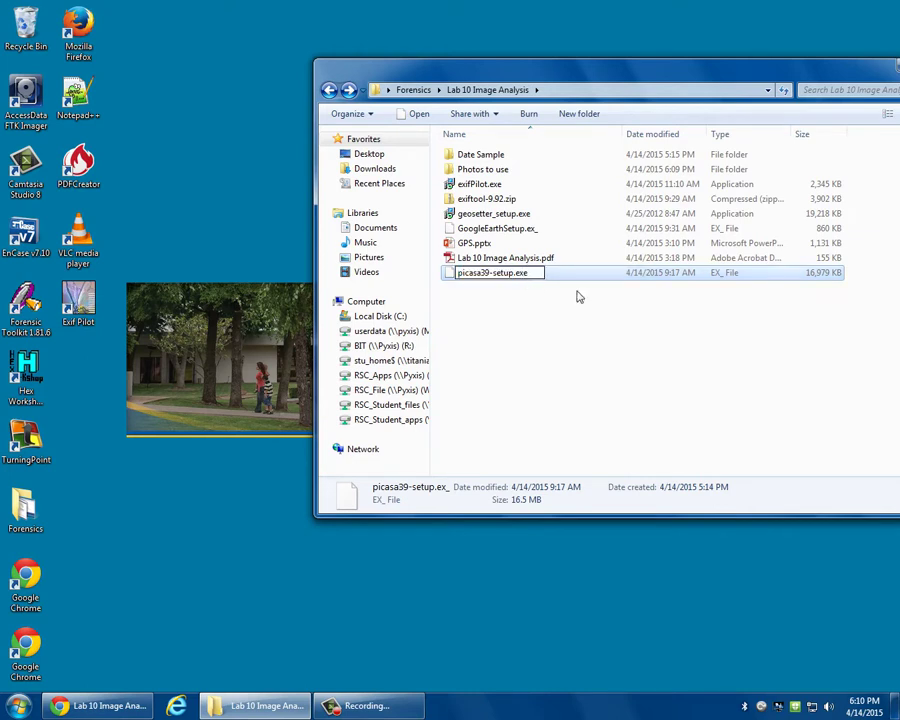
key("Return")
key("Return")
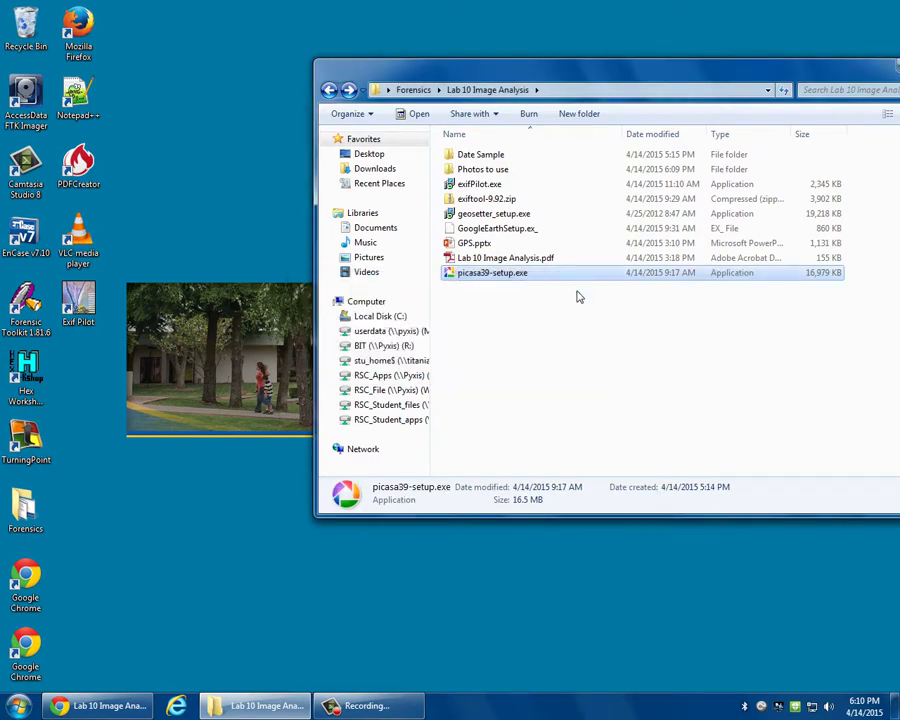
Step: Run picasa39-setup.exe, accept the license agreement and install Picasa 3 in the default folder
double_click(505, 277)
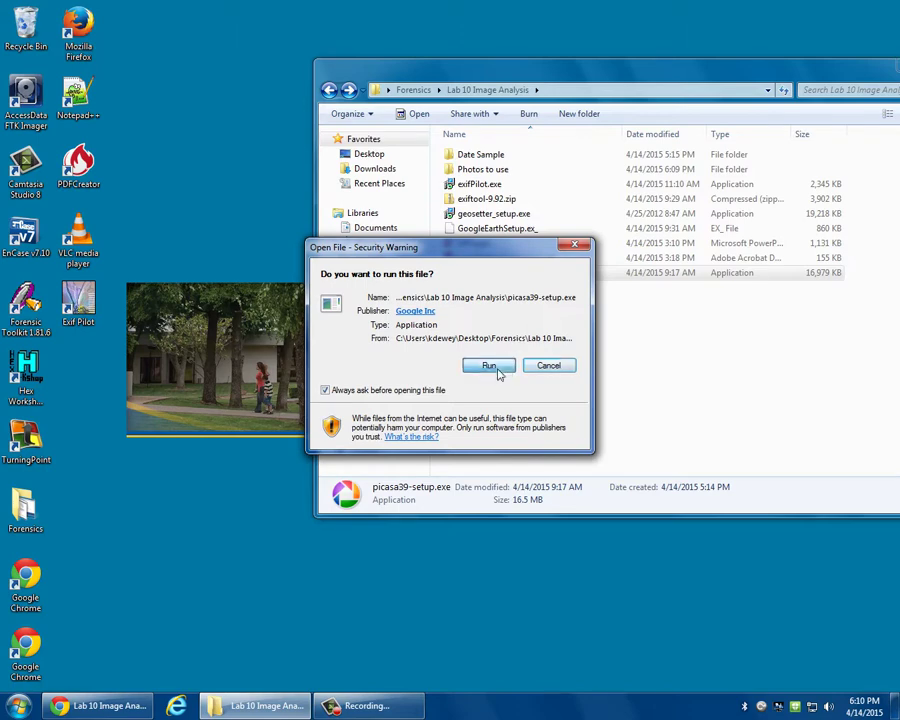
left_click(493, 367)
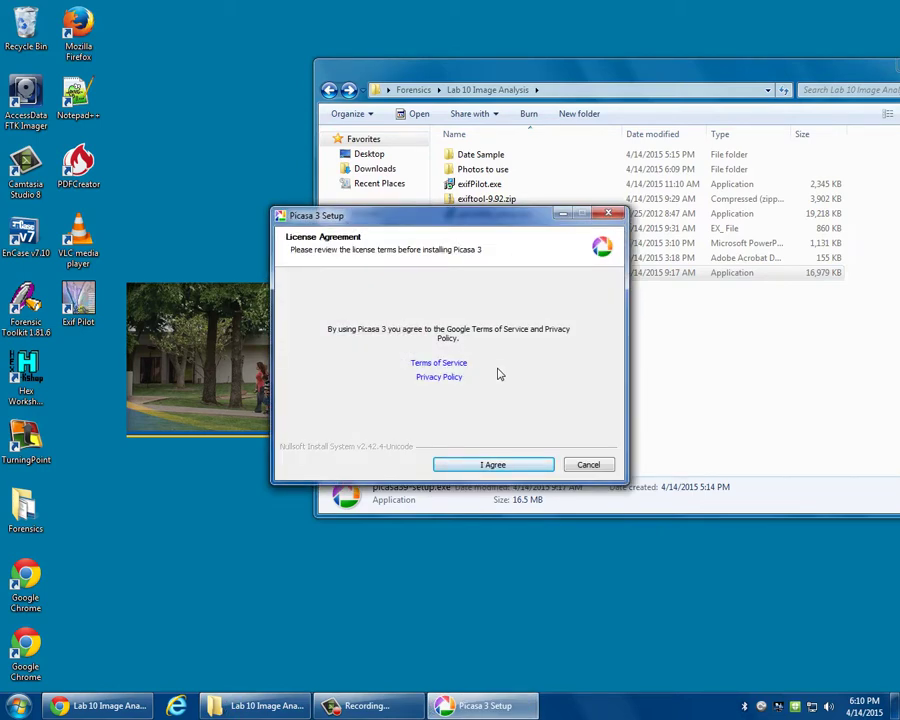
left_click(514, 465)
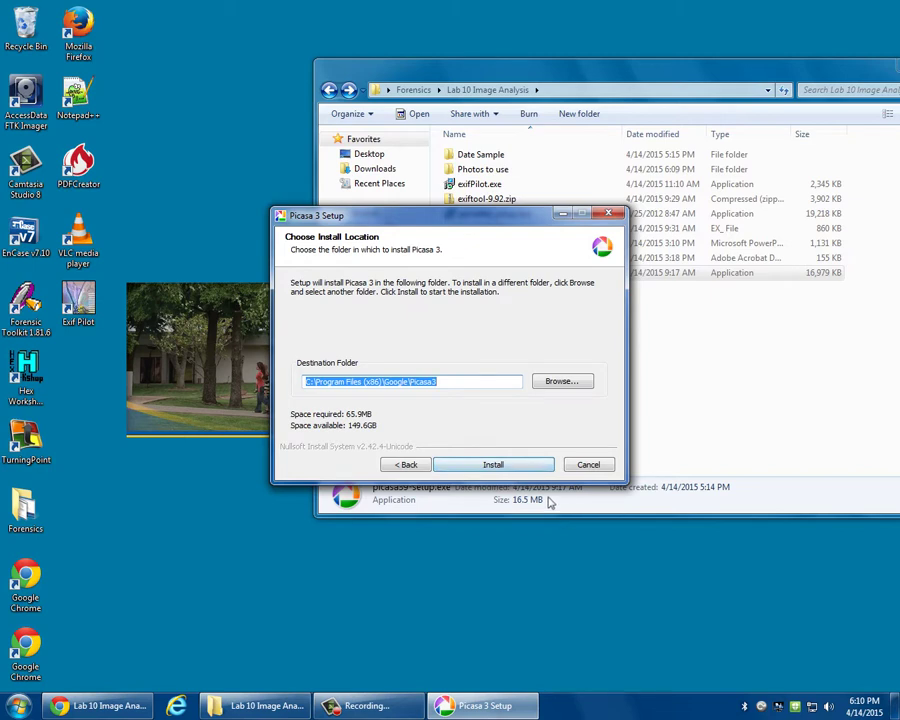
left_click(528, 466)
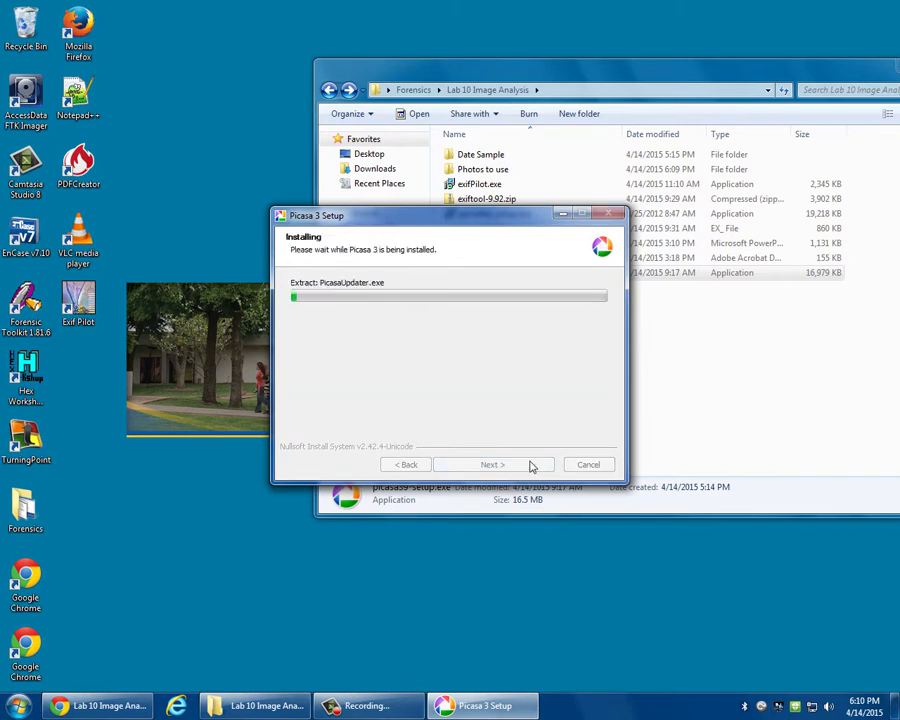
mouse_move(482, 219)
left_mouse_down()
mouse_move(474, 260)
mouse_move(477, 238)
left_mouse_up()
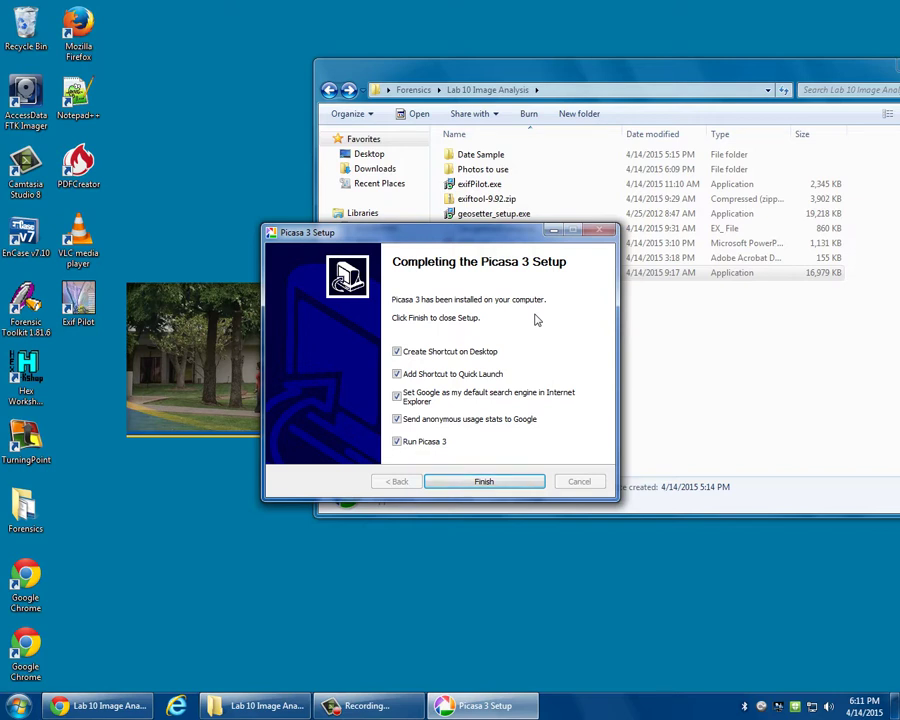
Step: Finish Picasa 3 setup without shortcuts, the Google default search engine or usage stats, leaving Run Picasa 3 enabled
left_click(430, 353)
left_click(425, 374)
left_click(424, 400)
left_click(420, 421)
left_click(490, 482)
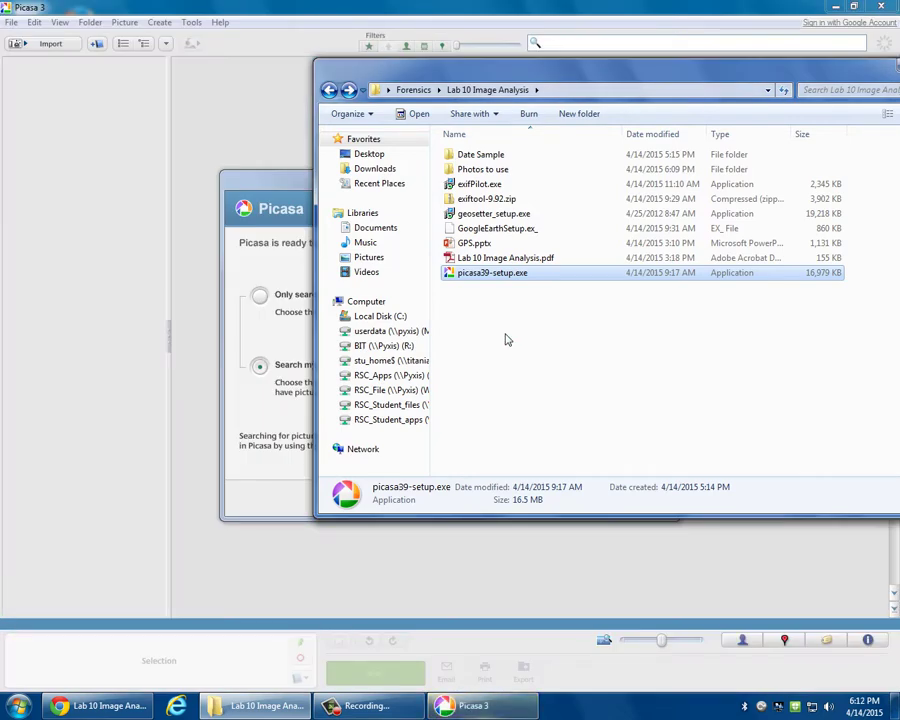
Step: Have Picasa search the whole computer for pictures
left_click(289, 185)
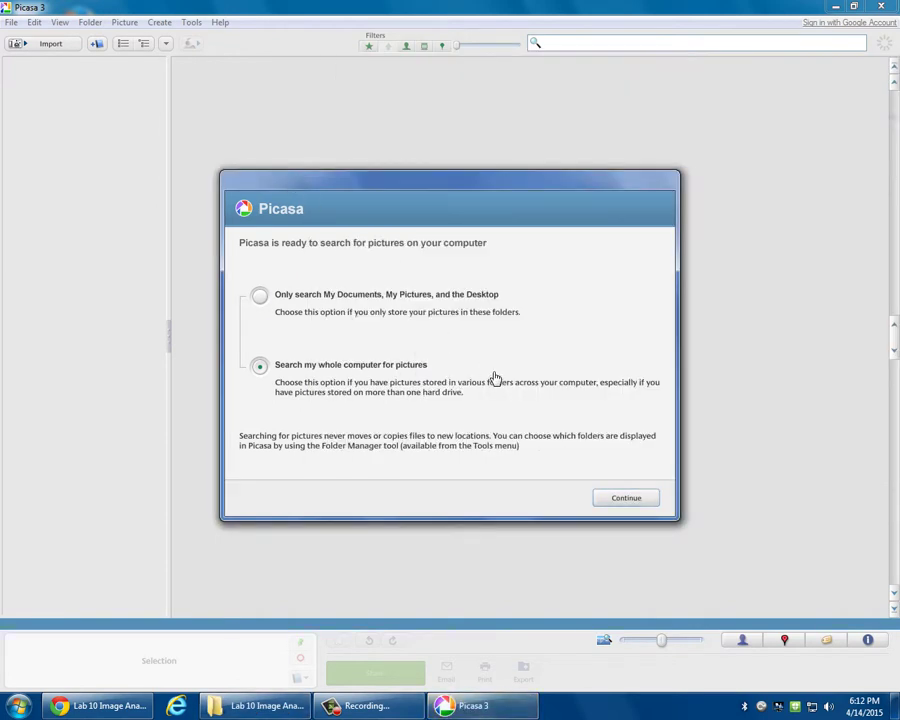
left_click(357, 303)
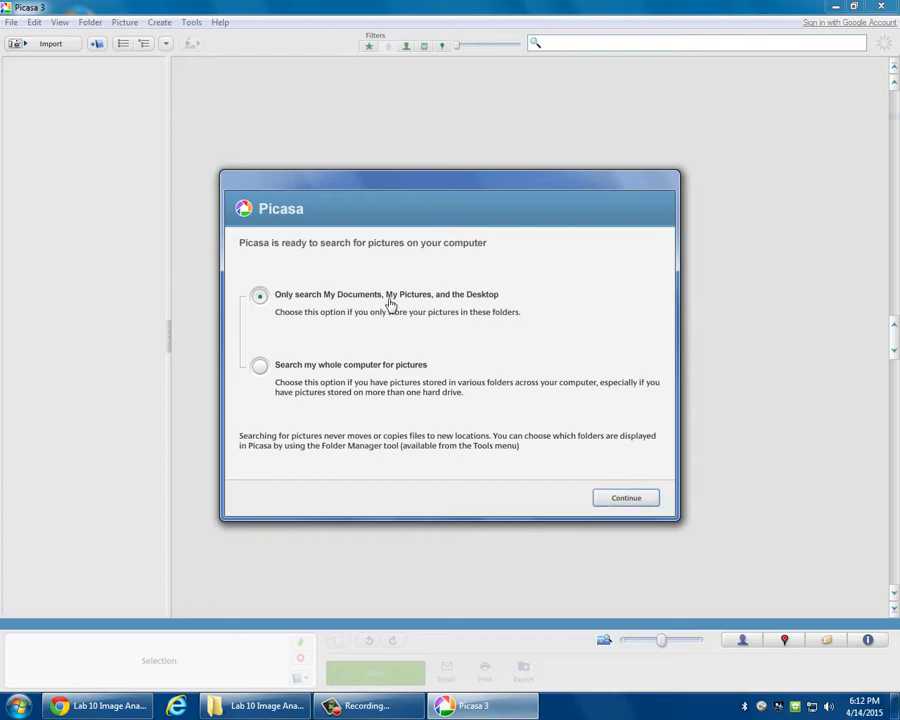
left_click(370, 366)
left_click(615, 497)
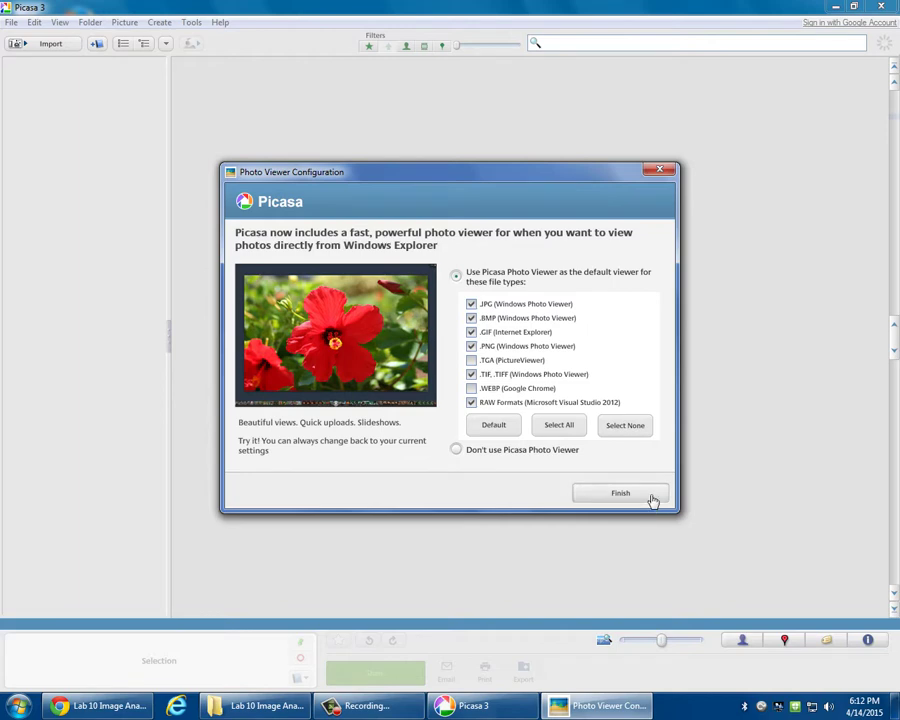
Step: Decline Picasa Photo Viewer and Google+ Auto Backup, and close the Picasa help page in the browser
left_click(528, 450)
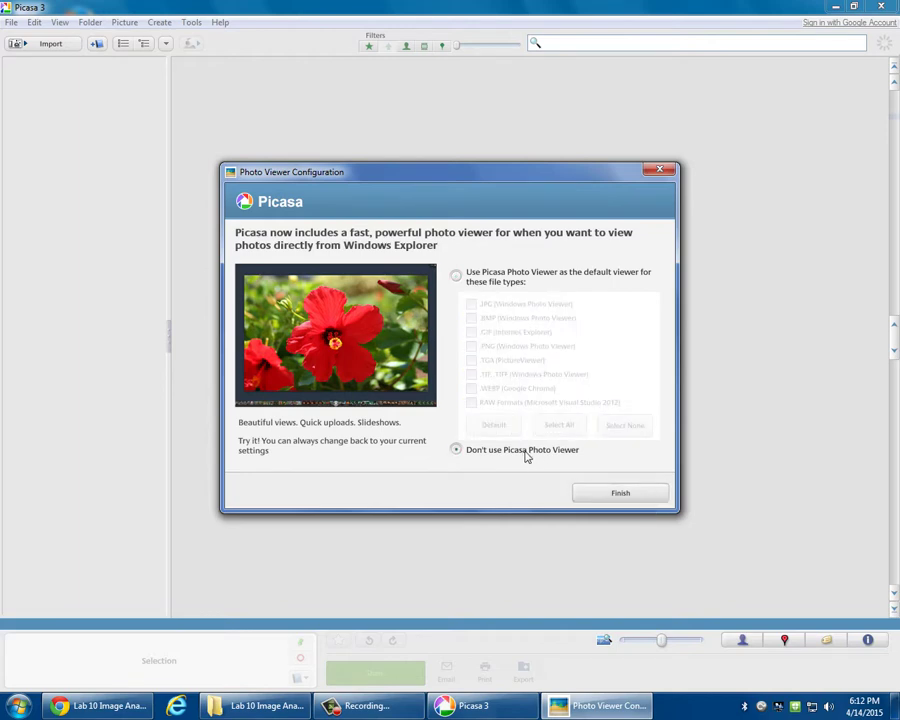
left_click(652, 499)
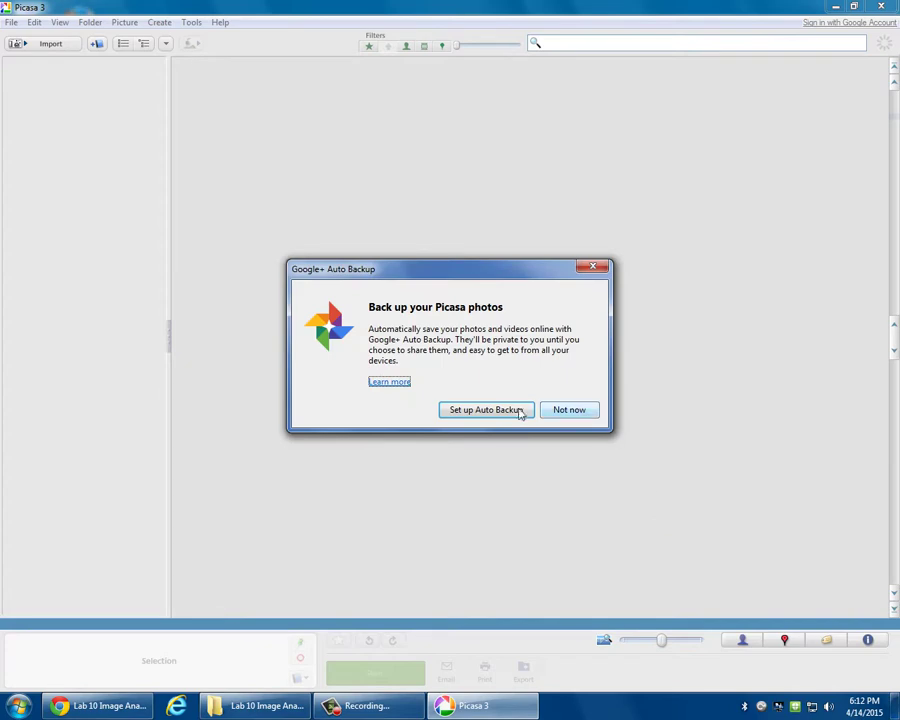
left_click(588, 410)
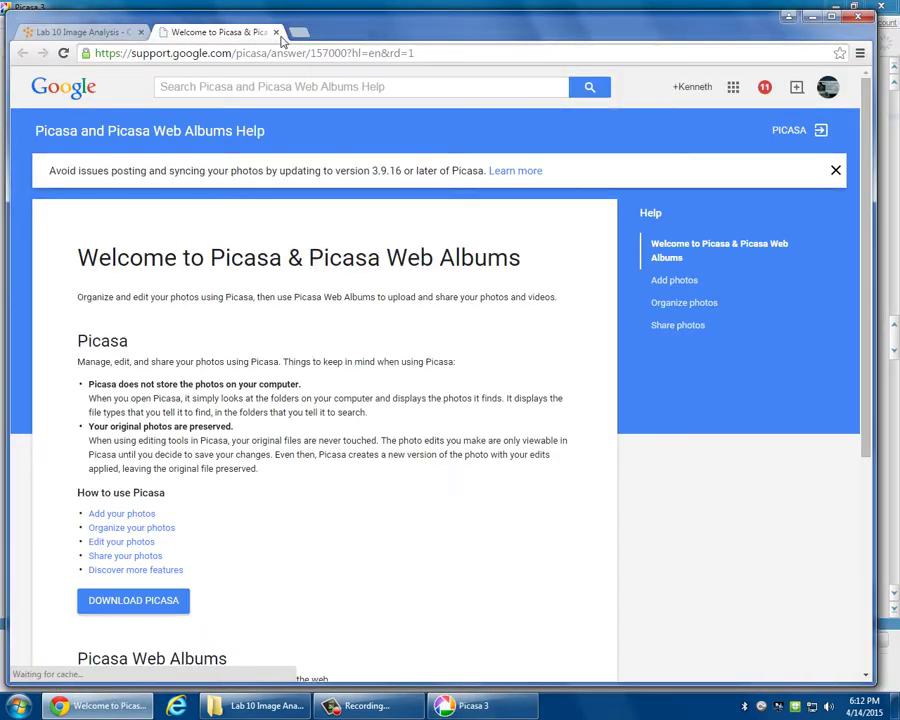
left_click(276, 32)
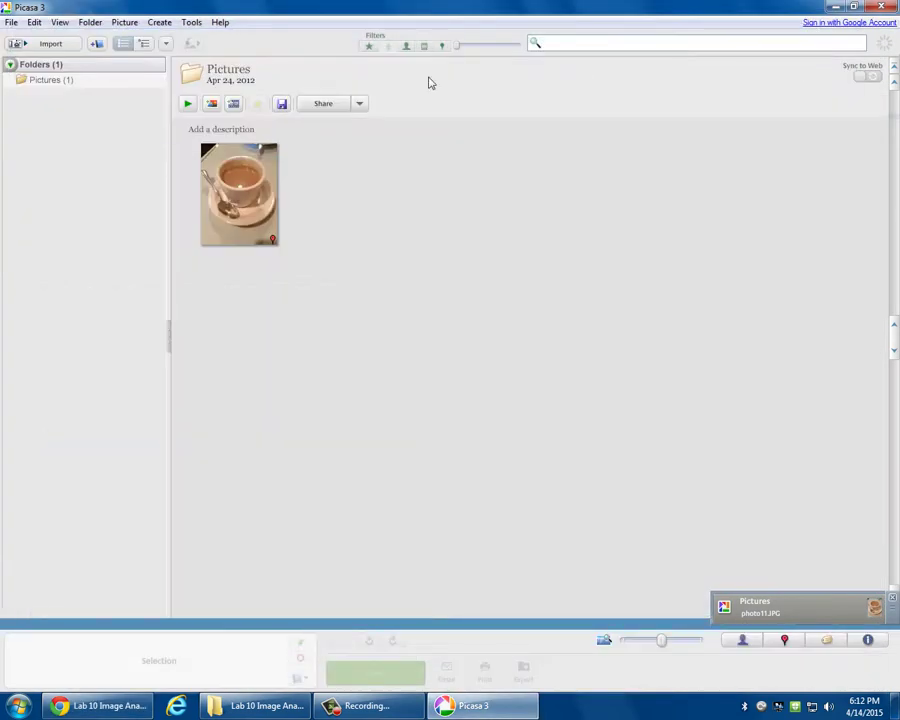
Step: Remove My Documents, My Pictures, Desktop and the C:\ drive from Picasa's scanned folders in the Folder Manager
left_click(191, 22)
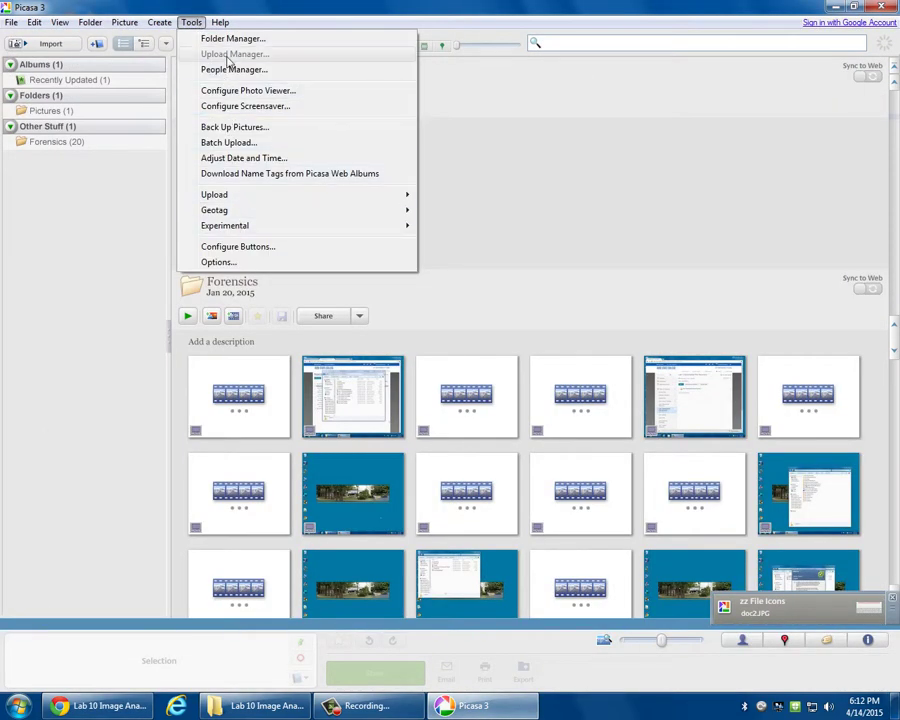
left_click(231, 40)
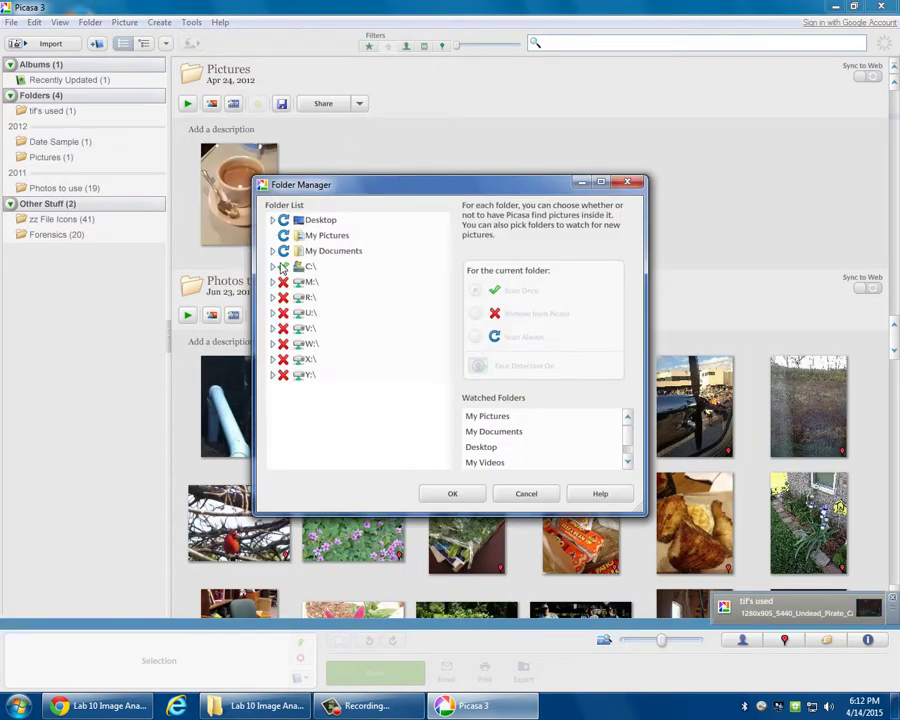
left_click(287, 251)
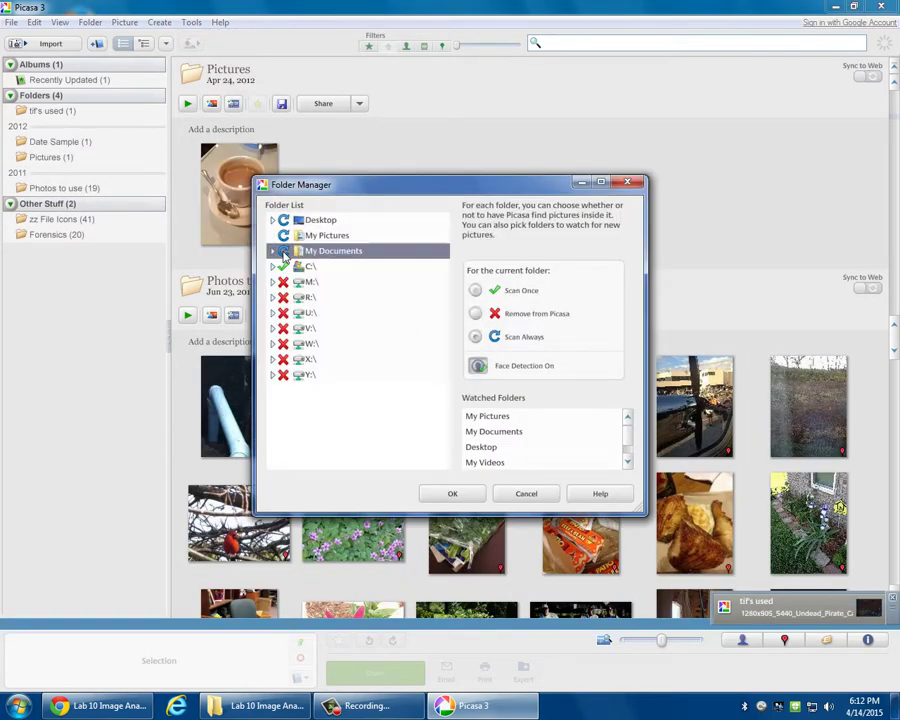
left_click(285, 251)
left_click(282, 251)
left_click(518, 314)
left_click(330, 235)
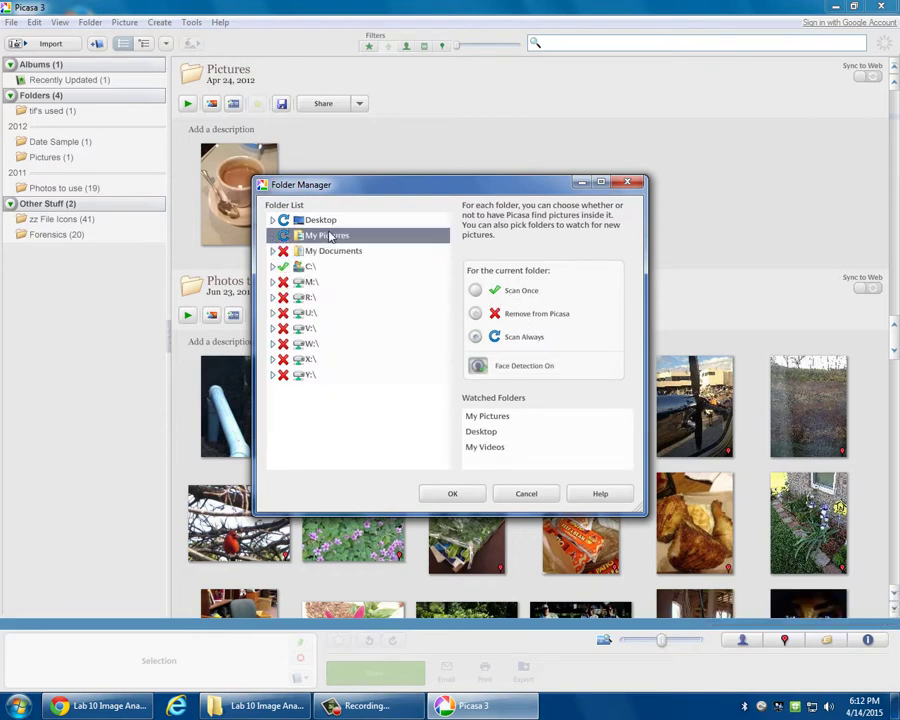
left_click(516, 314)
left_click(320, 220)
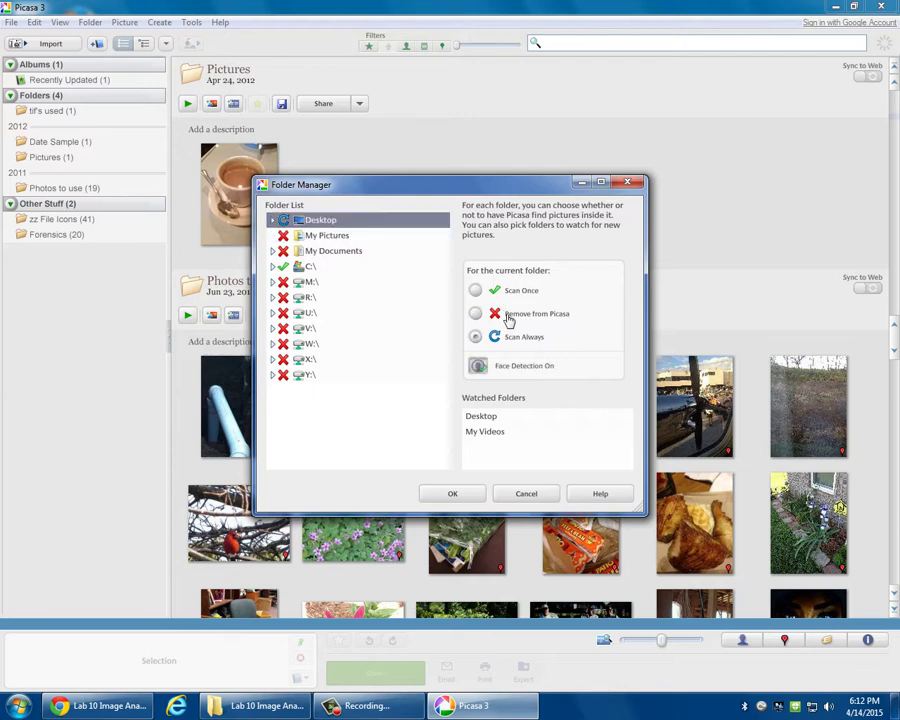
left_click(514, 314)
left_click(310, 267)
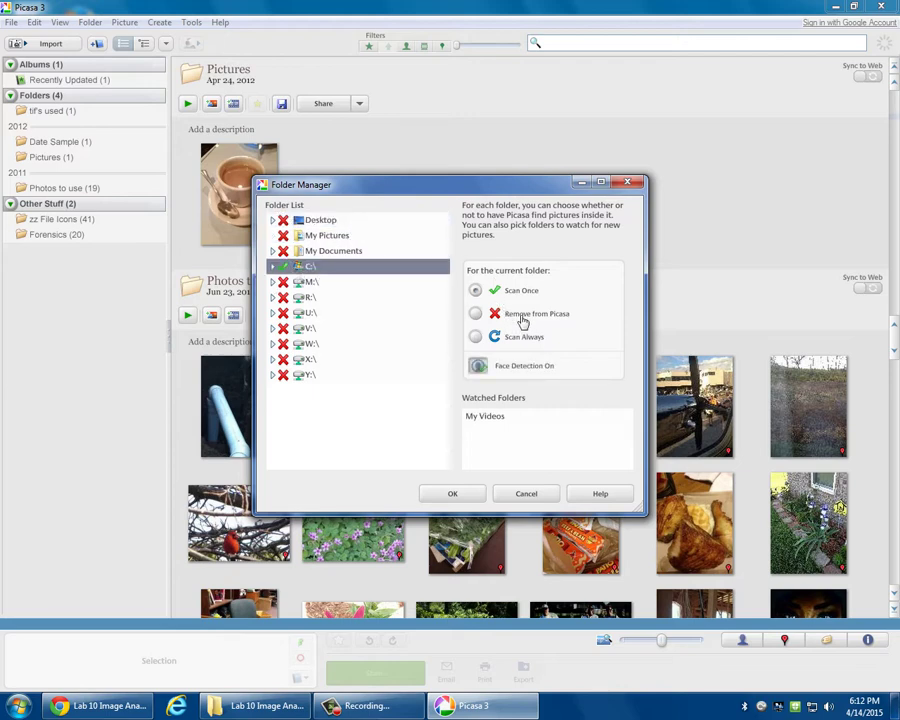
left_click(516, 314)
left_click(441, 493)
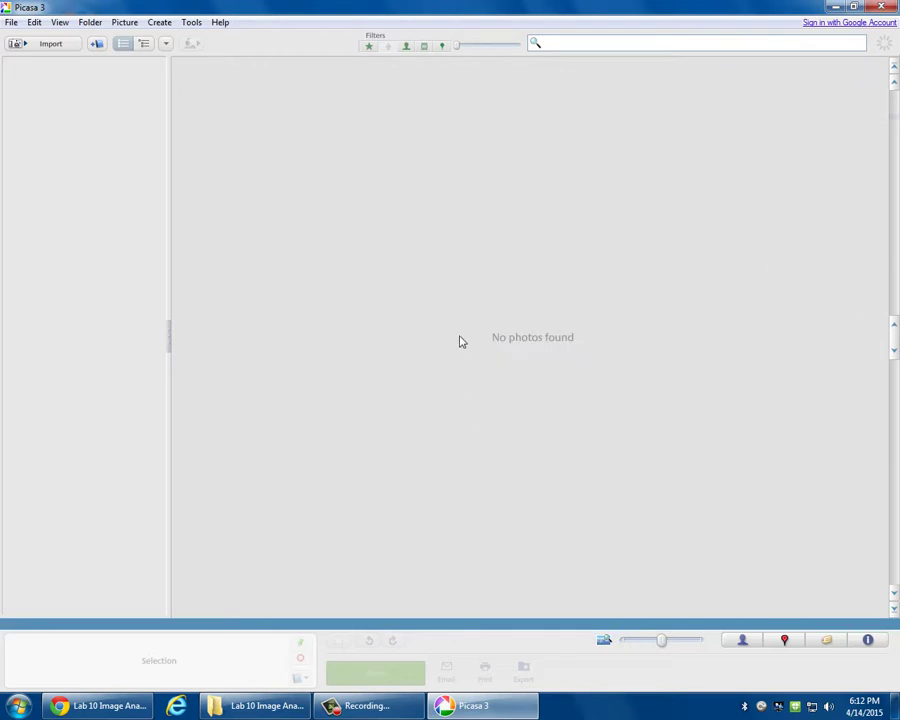
Step: Restore the Picasa window to a smaller size beside the file browser and open the Photos to use folder there
left_click(853, 6)
left_click_drag(665, 93, 581, 29)
left_click(740, 85)
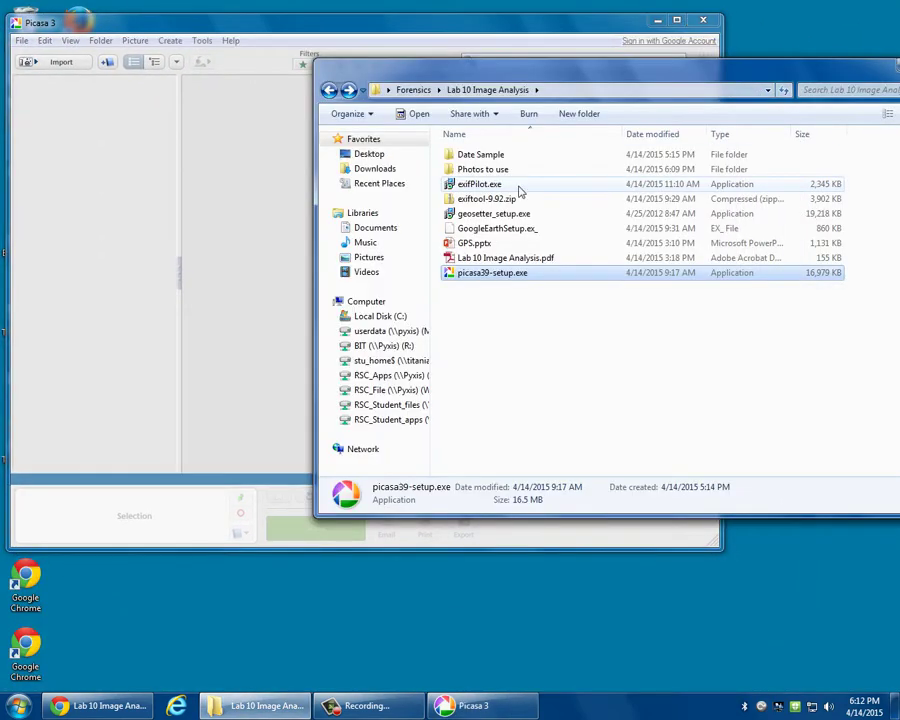
double_click(483, 222)
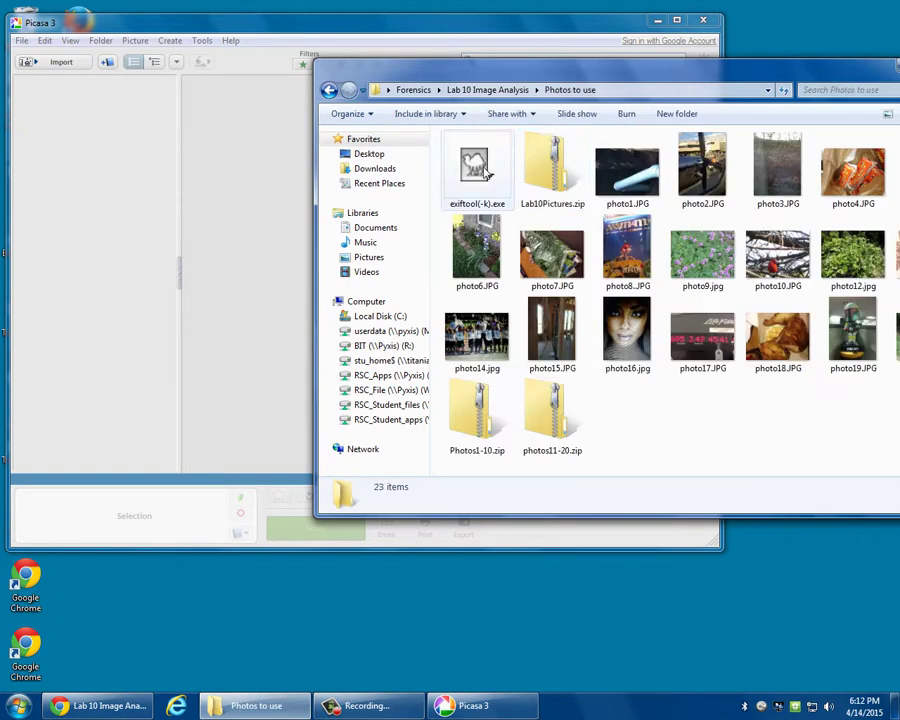
Step: Set the Desktop folder to Scan Once in Picasa's Folder Manager and apply it
left_click(135, 28)
left_click(201, 41)
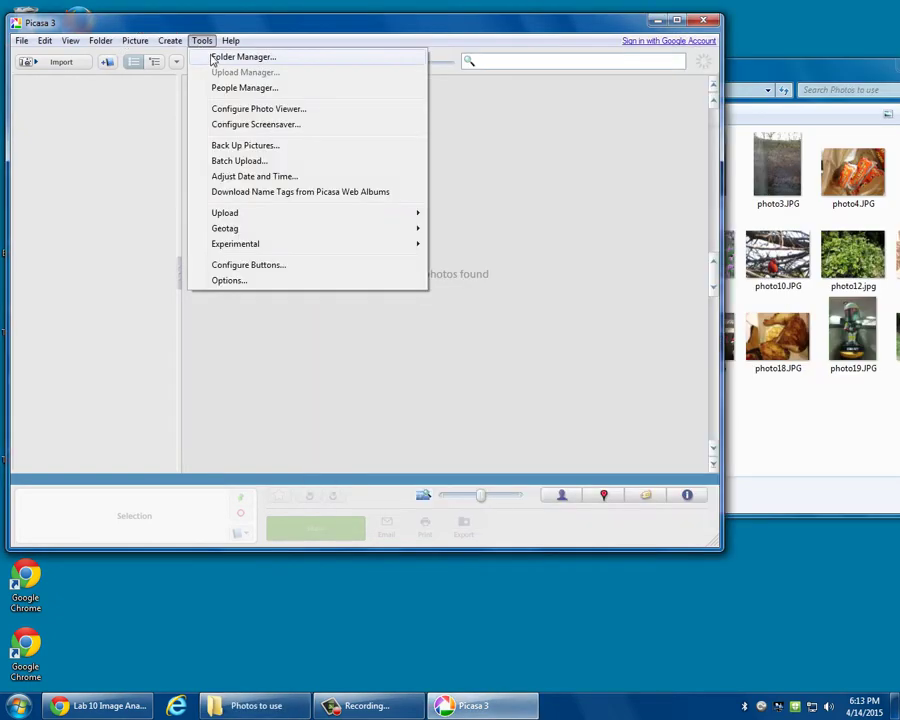
left_click(212, 57)
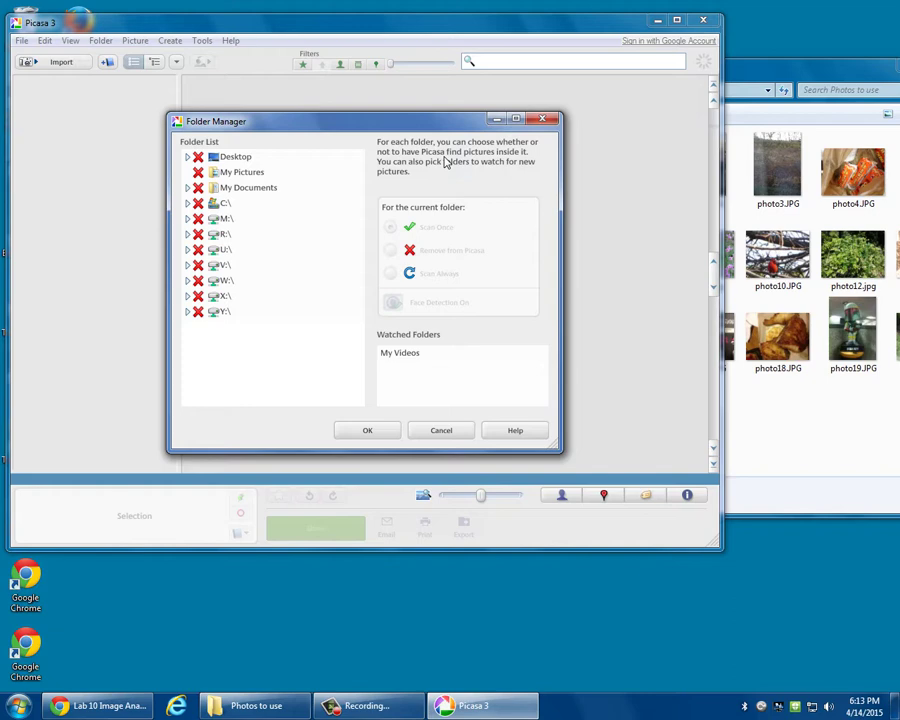
left_click(200, 158)
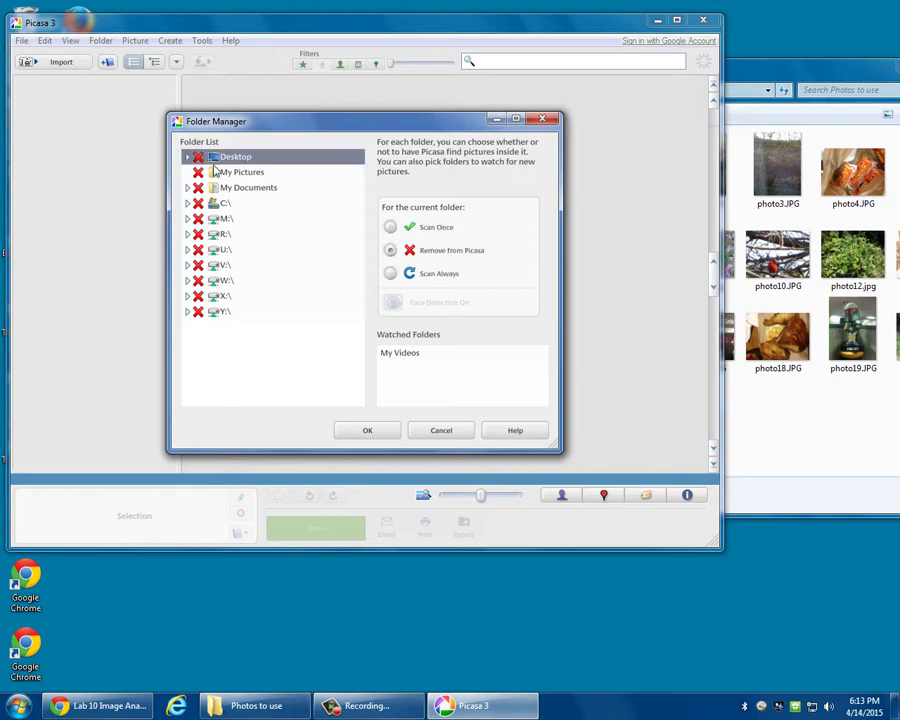
left_click(187, 157)
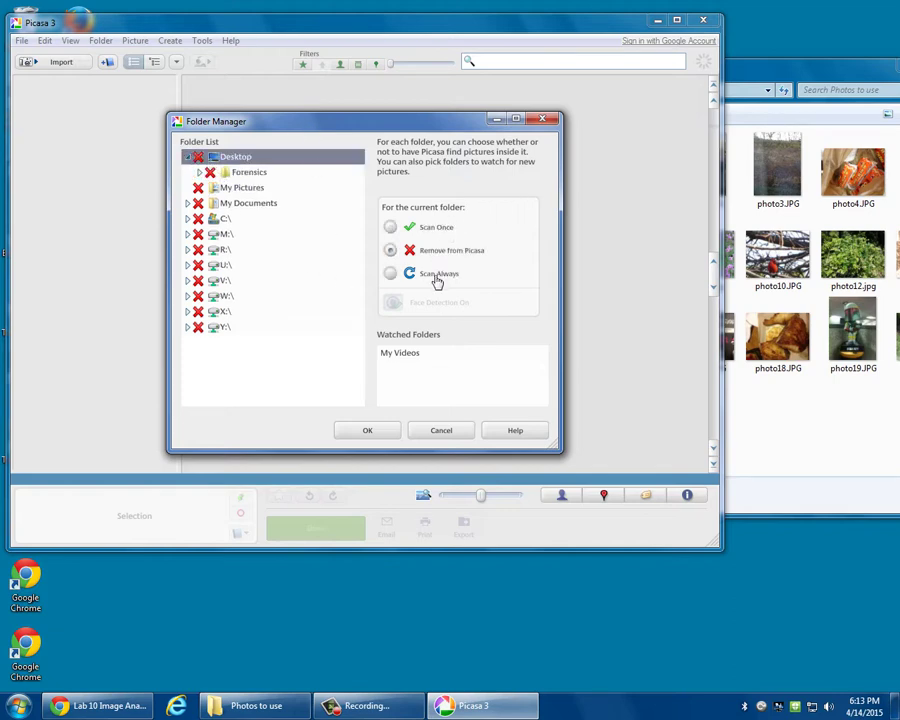
left_click(436, 230)
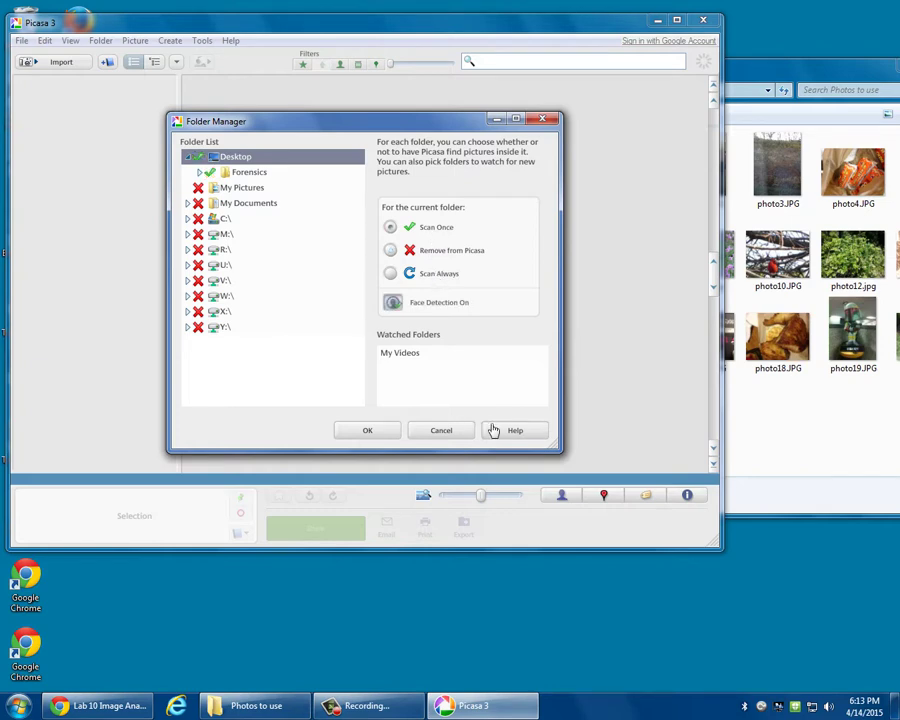
left_click(367, 431)
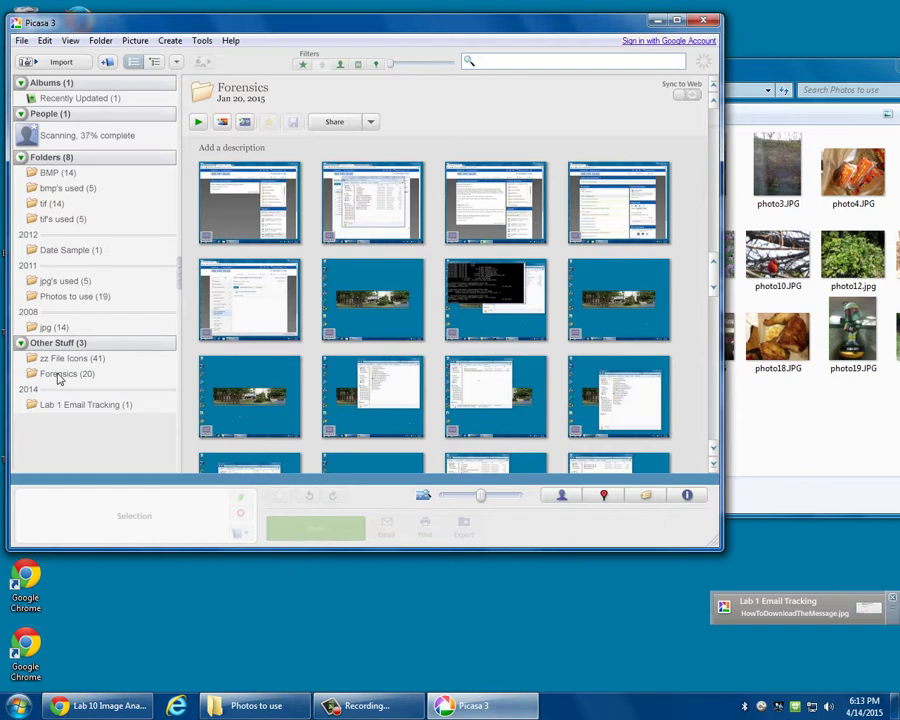
left_click(58, 376)
double_click(58, 376)
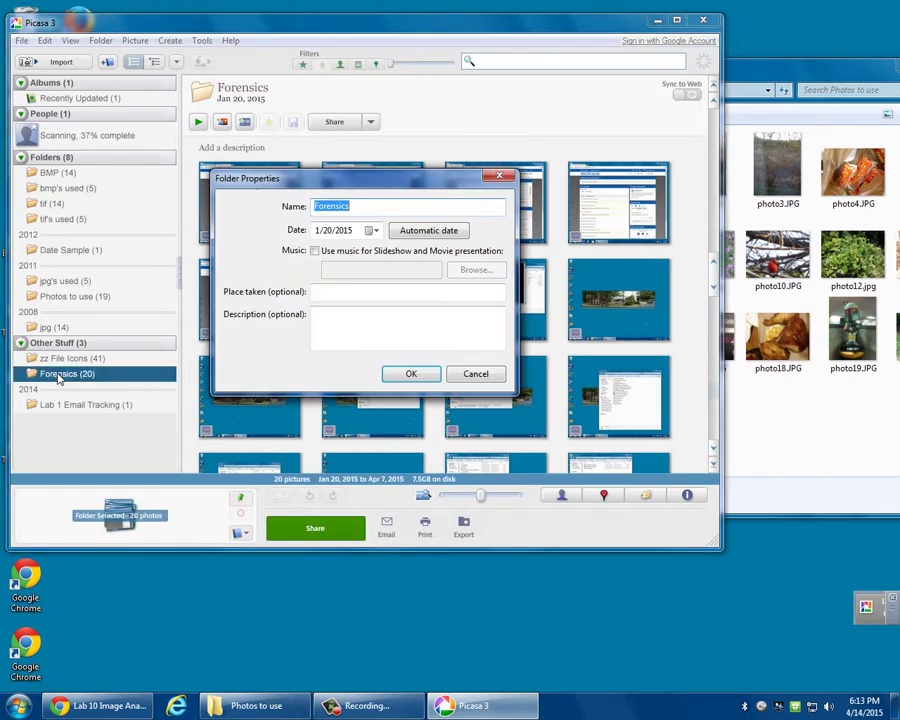
left_click(488, 371)
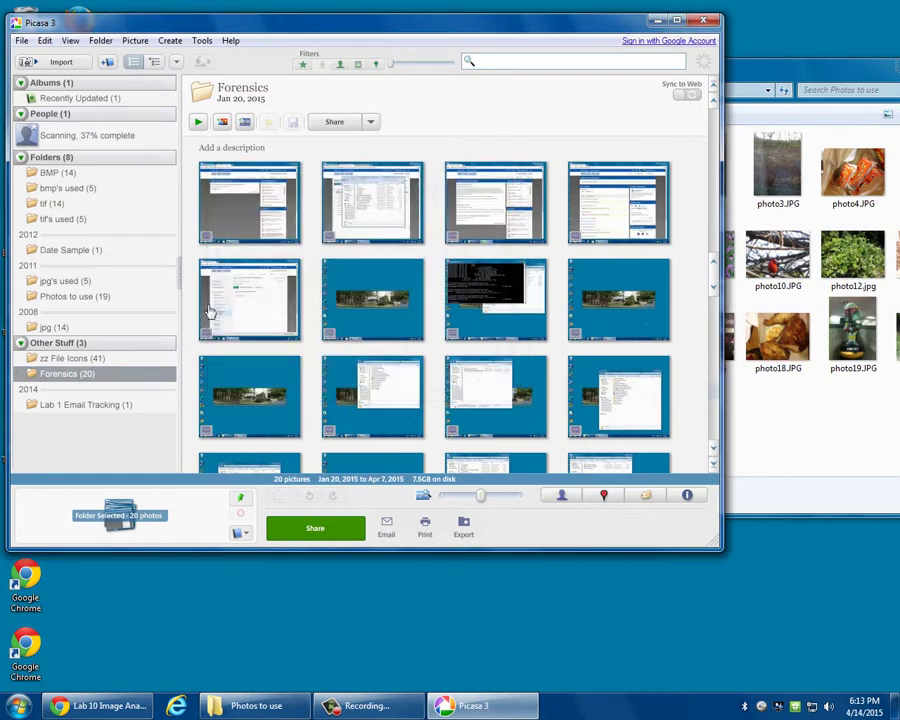
Step: Remove the Desktop folder from Picasa again through the Folder Manager
left_click(196, 41)
left_click(242, 56)
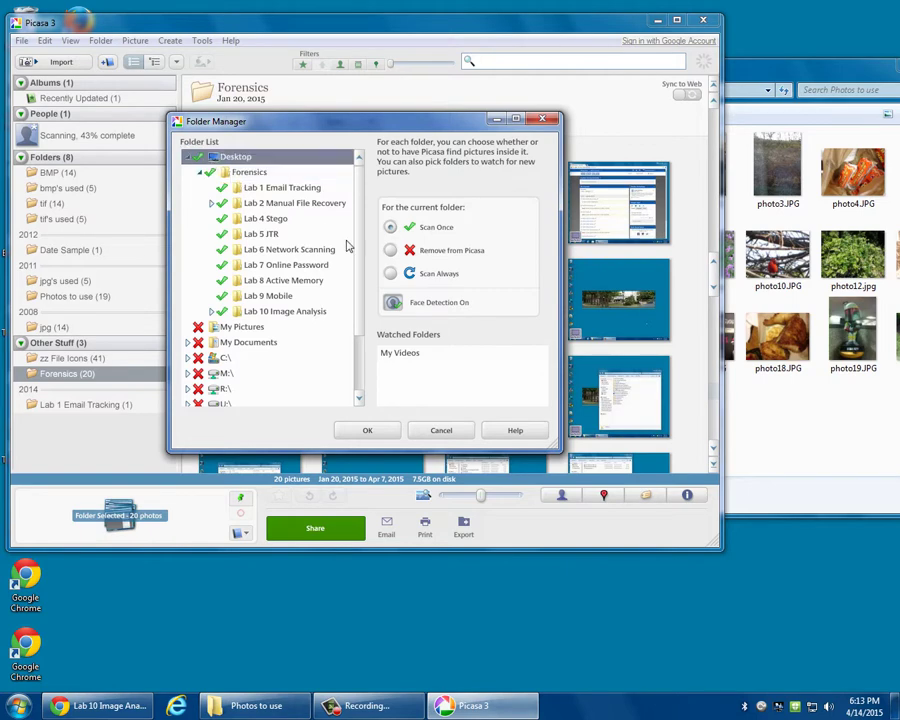
left_click(435, 256)
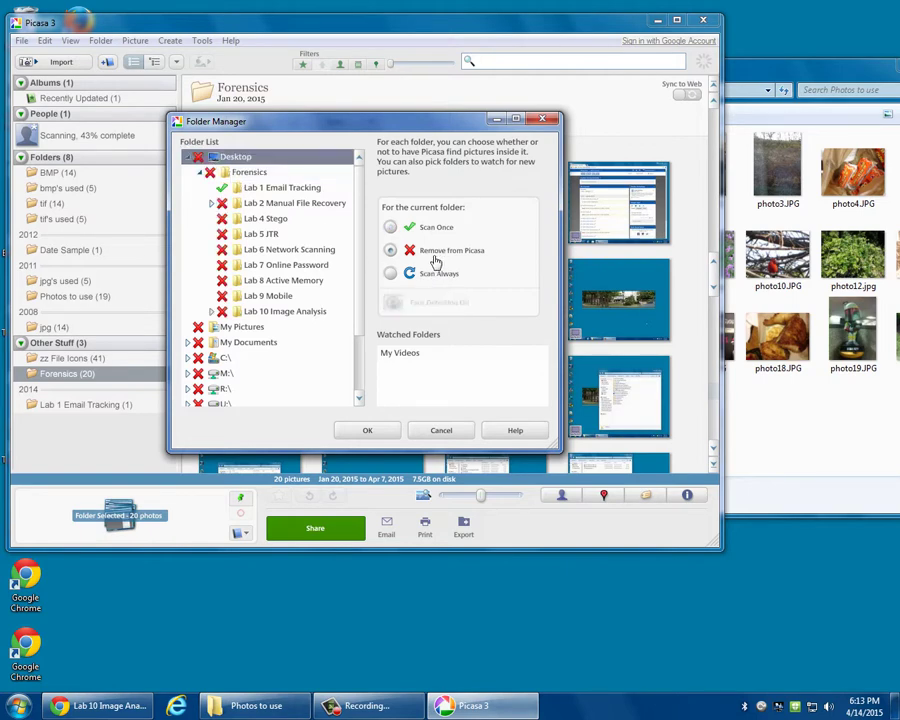
left_click(372, 428)
Step: Bring photo1.JPG from the Photos to use folder into Picasa and show its location on the Places map
left_click_drag(763, 78, 353, 78)
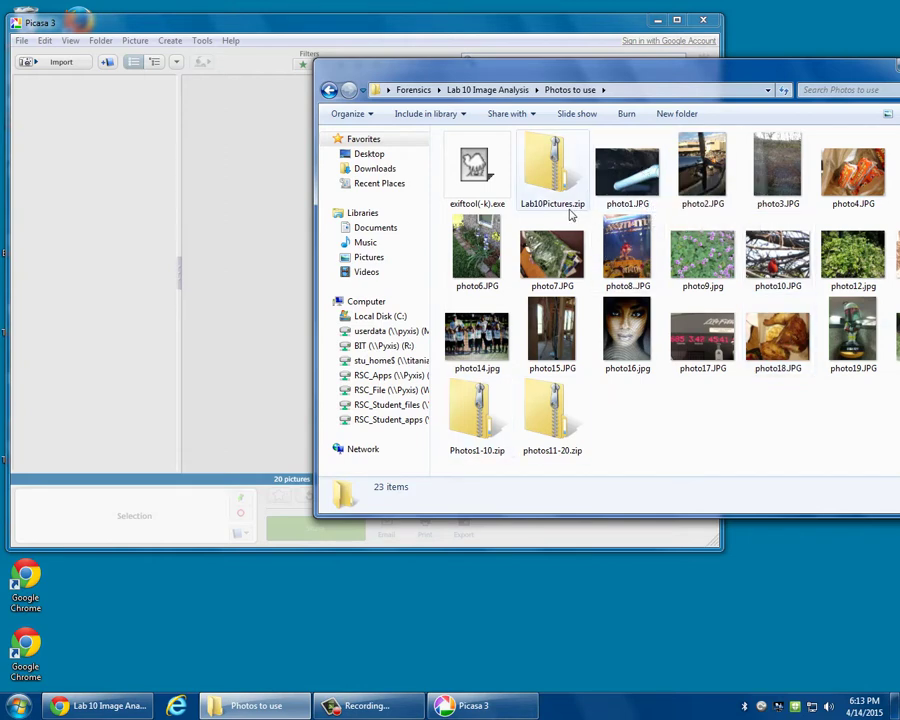
left_click_drag(627, 170, 50, 178)
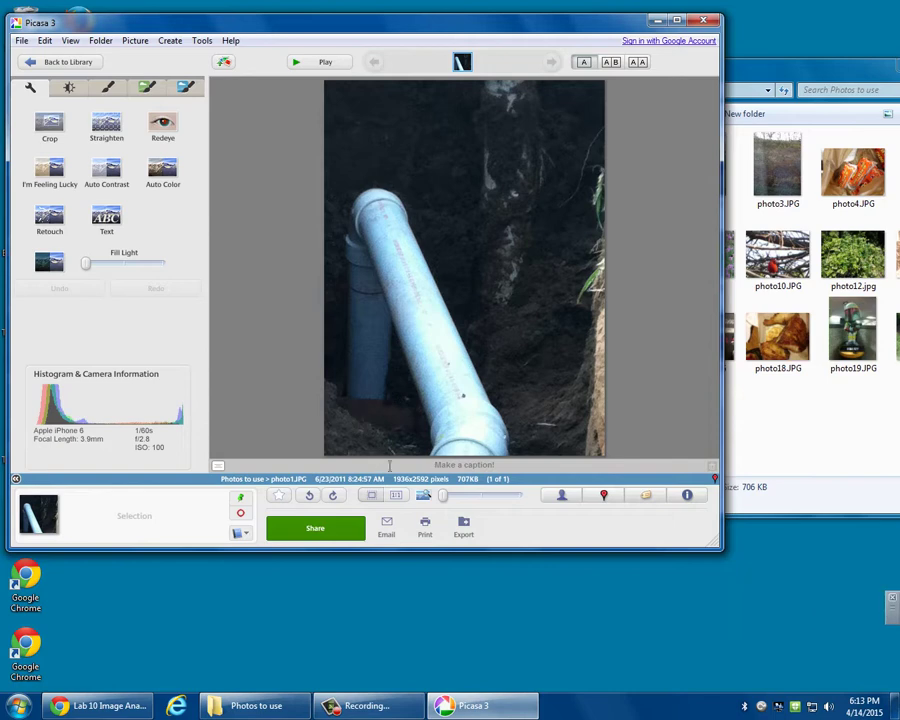
left_click(605, 497)
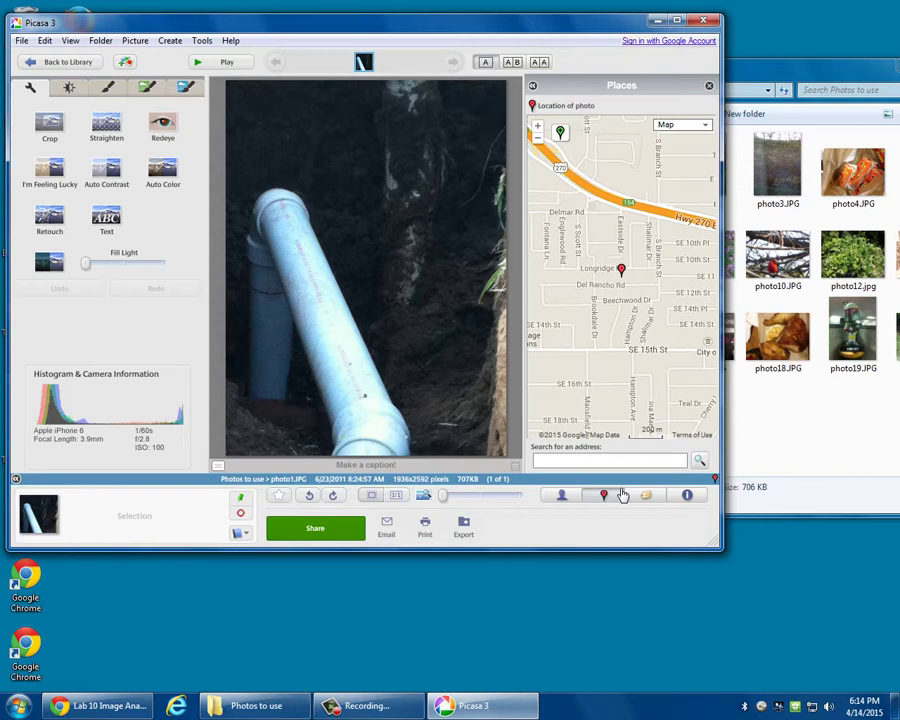
Step: Examine the streets, buildings and nearby highway around the location marker of photo1.JPG on the Places map
left_click(538, 128)
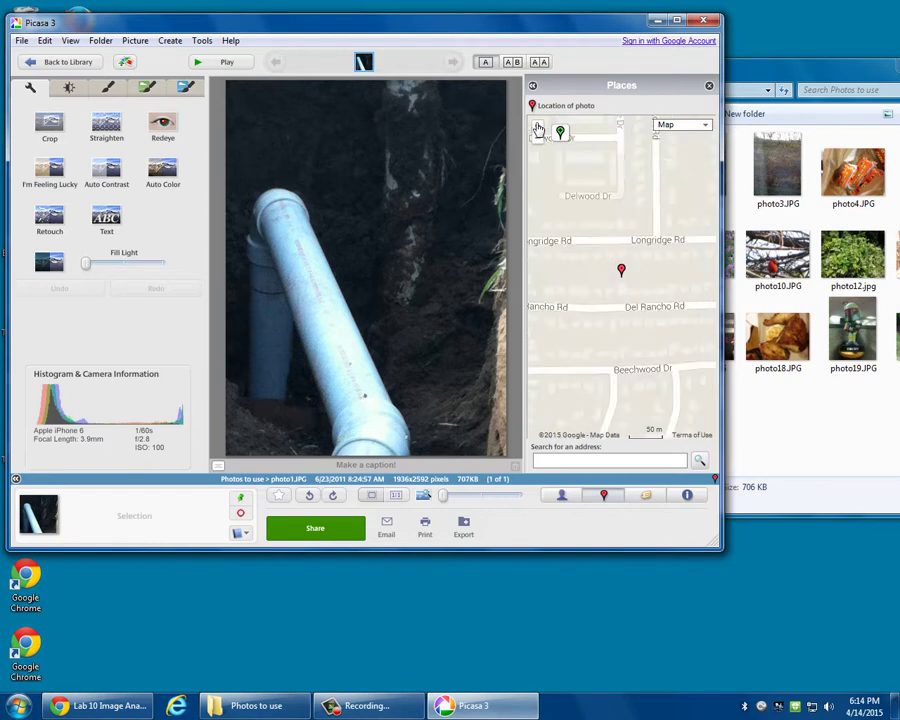
double_click(538, 128)
left_click(538, 128)
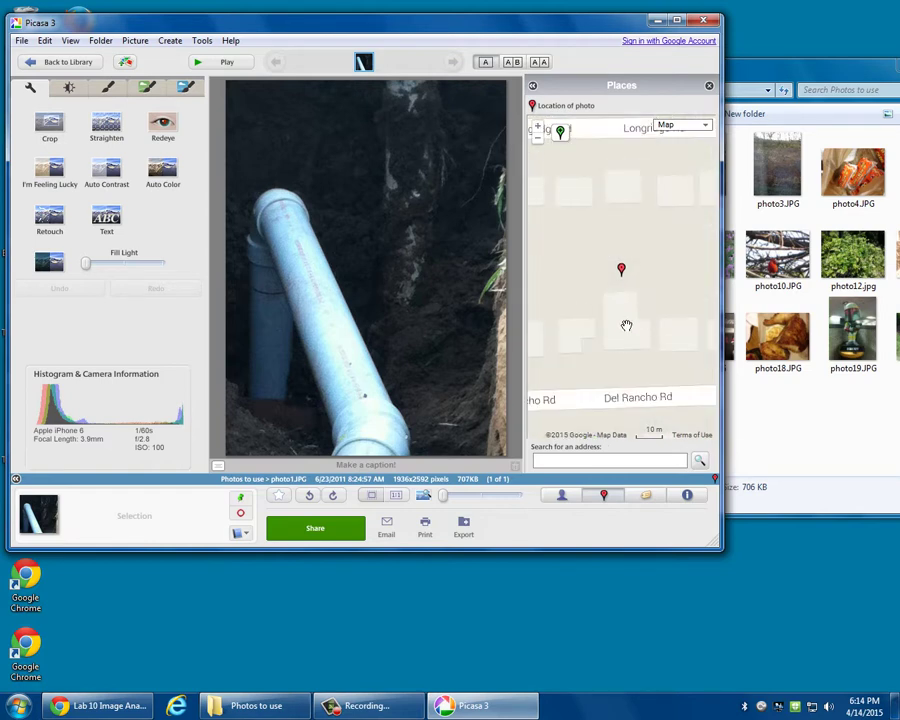
left_click(538, 139)
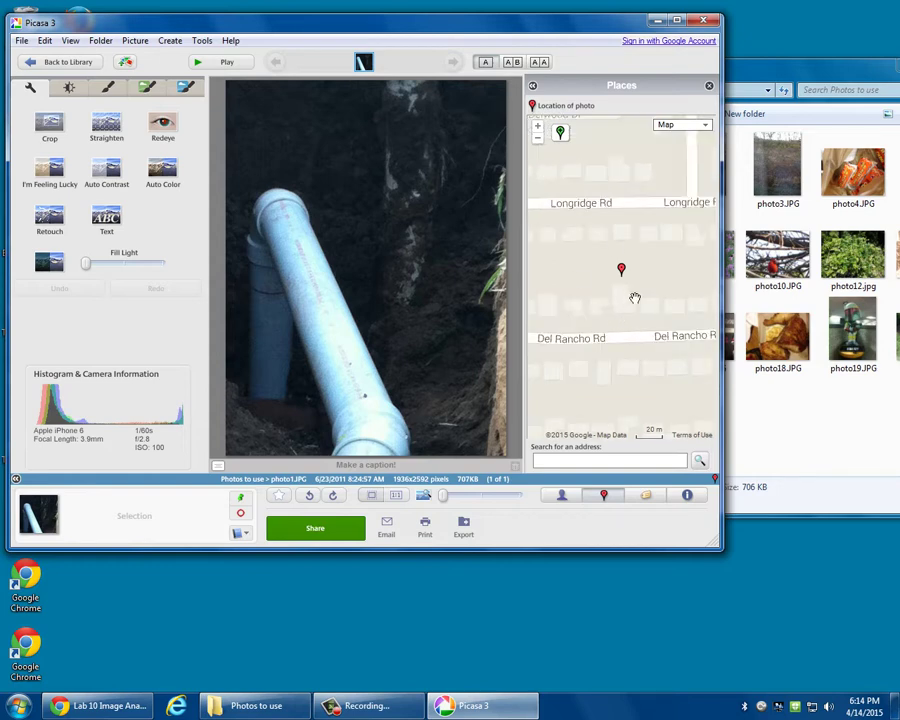
left_click(539, 145)
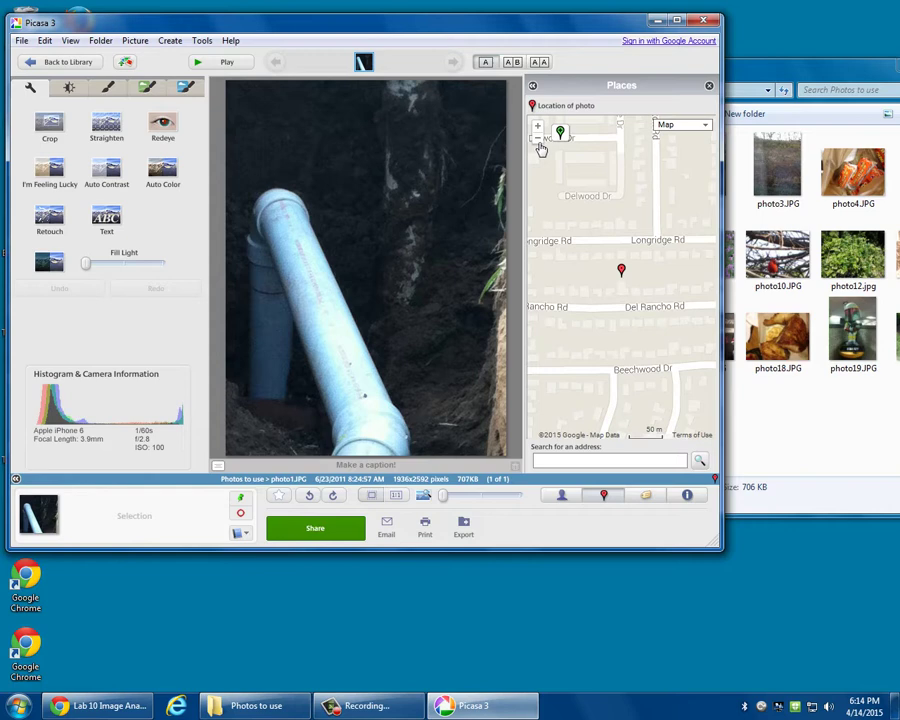
left_click(539, 145)
left_click(539, 145)
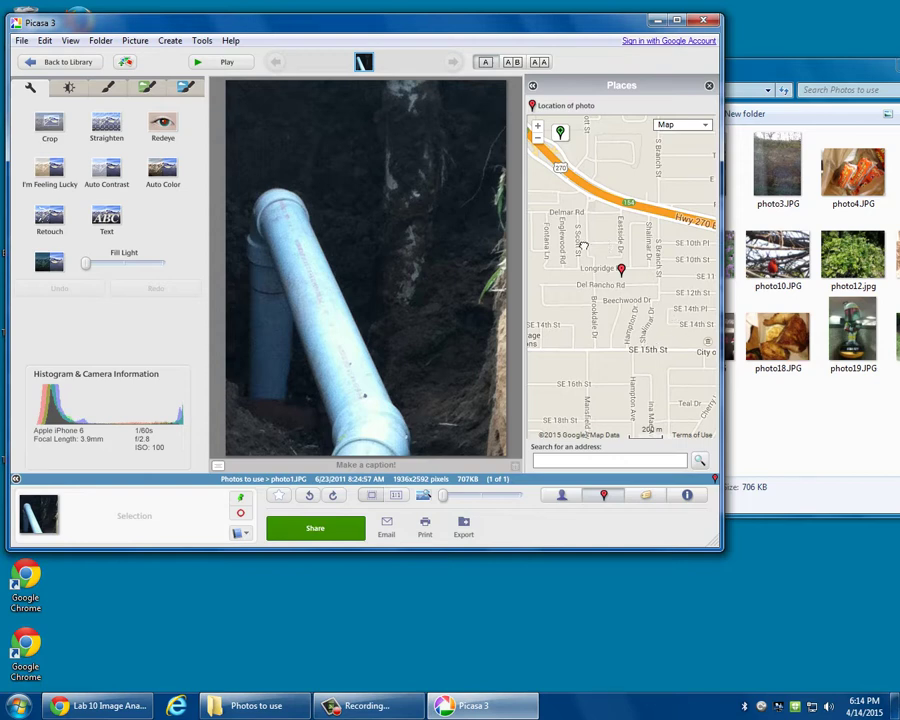
left_click_drag(589, 250, 657, 308)
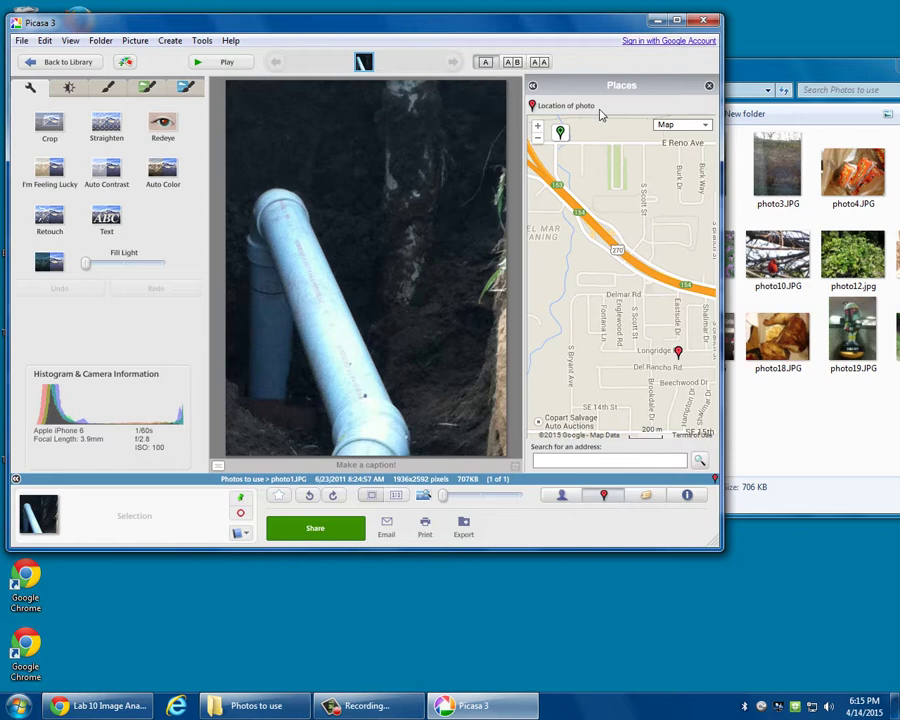
Step: Close Picasa and go back to the Lab 10 Image Analysis folder
key("Escape")
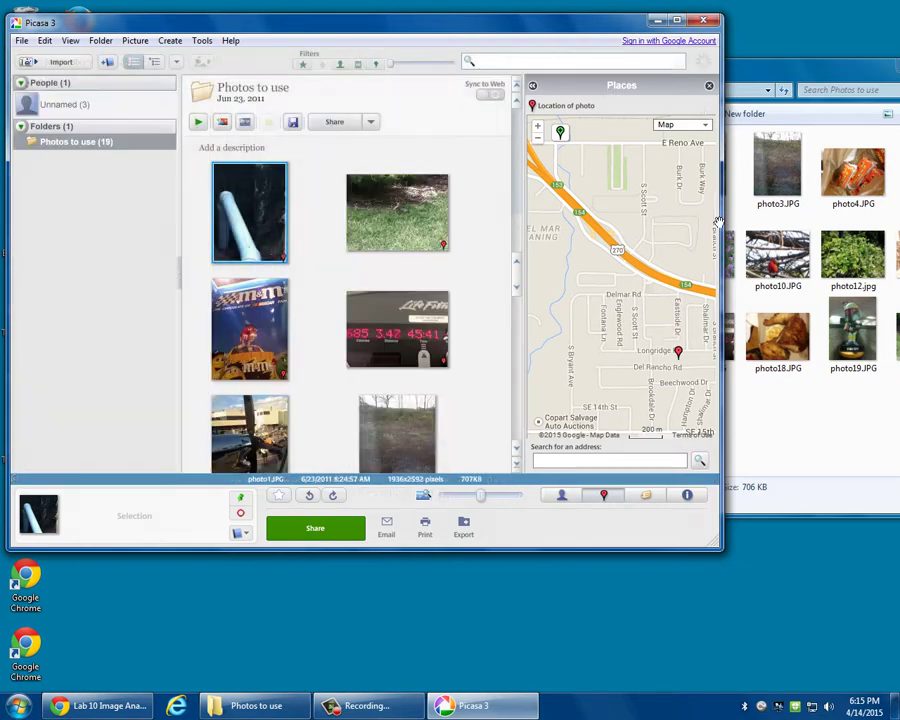
left_click(712, 22)
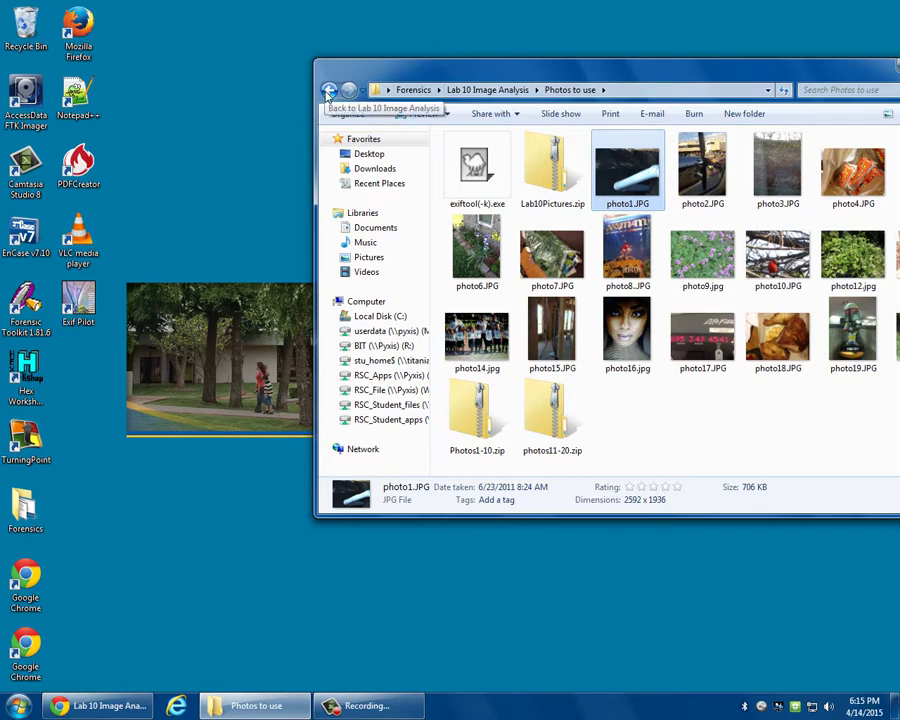
left_click(328, 91)
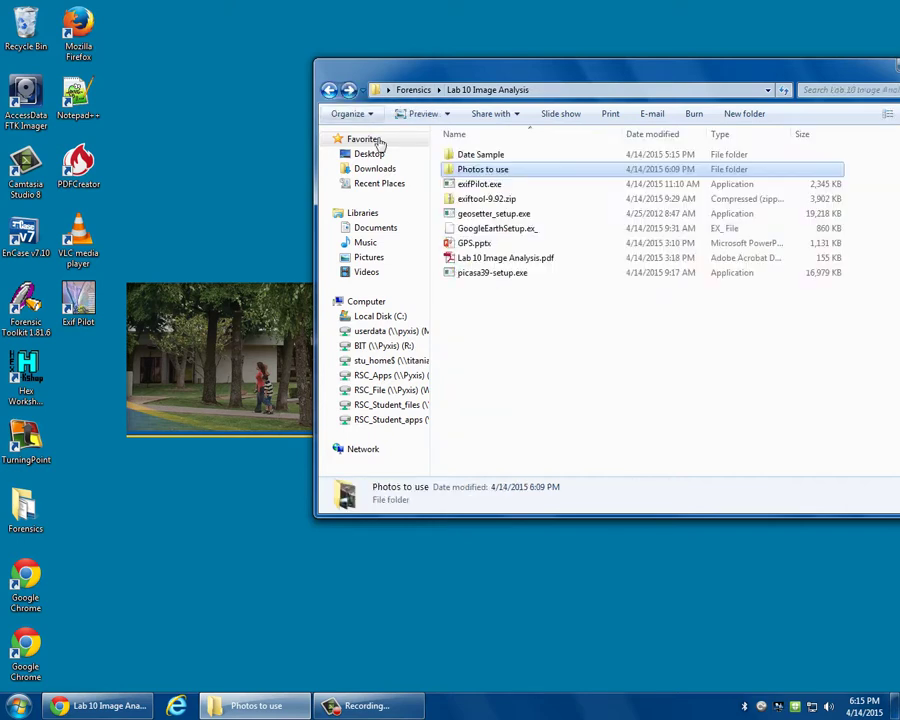
Step: Rename GoogleEarthSetup.ex_ as GoogleEarthSetup.exe and accept the file extension change
left_click(506, 230)
left_click(530, 229)
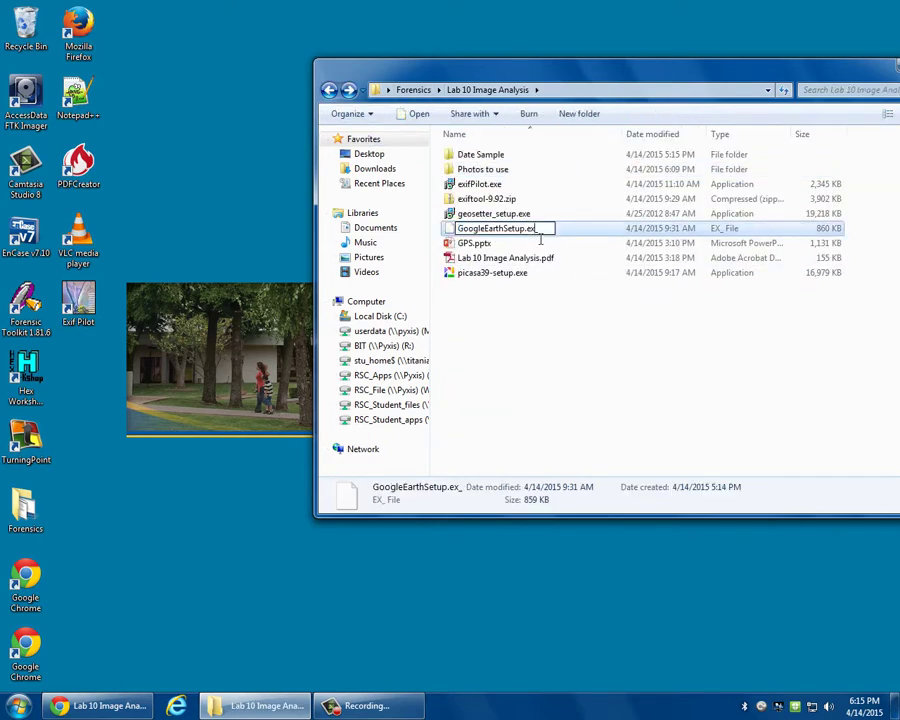
key("End")
key("BackSpace")
type("e")
key("Return")
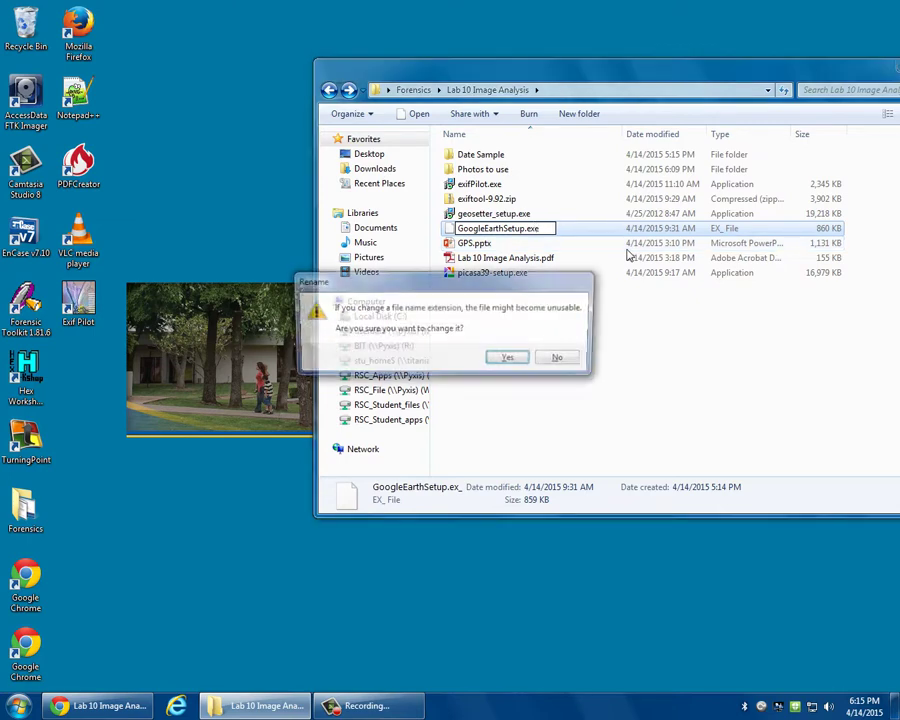
key("Return")
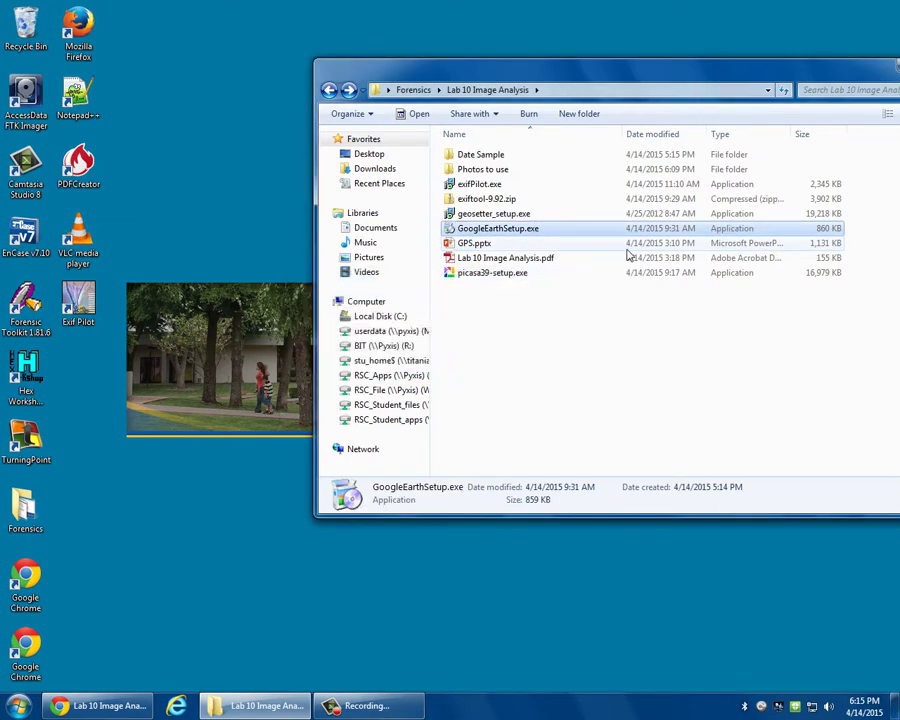
Step: Run GoogleEarthSetup.exe to install and launch Google Earth, and dismiss the start-up tip
double_click(486, 230)
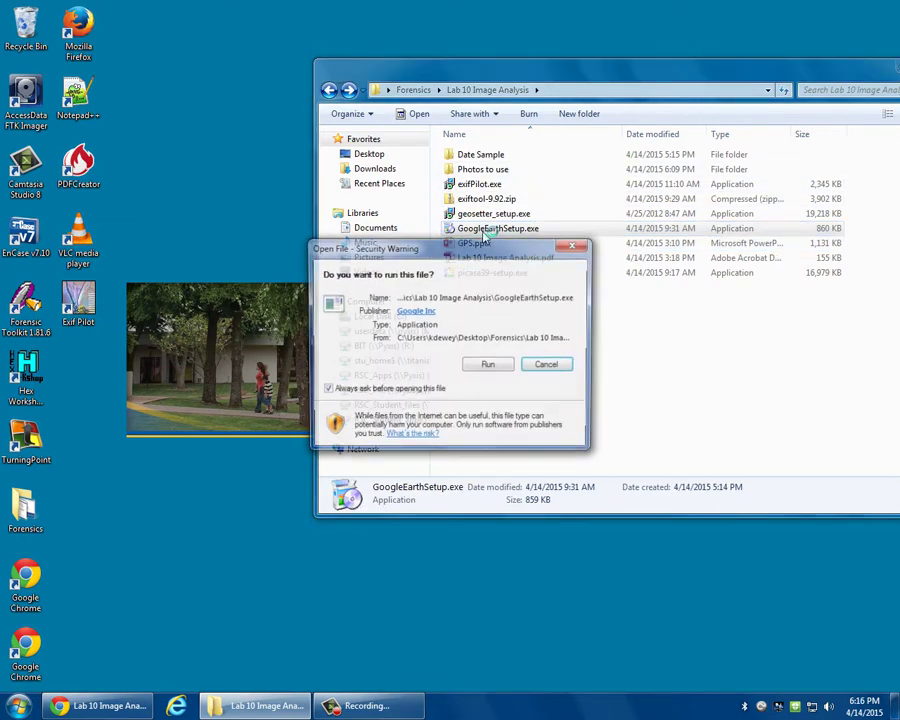
left_click(489, 366)
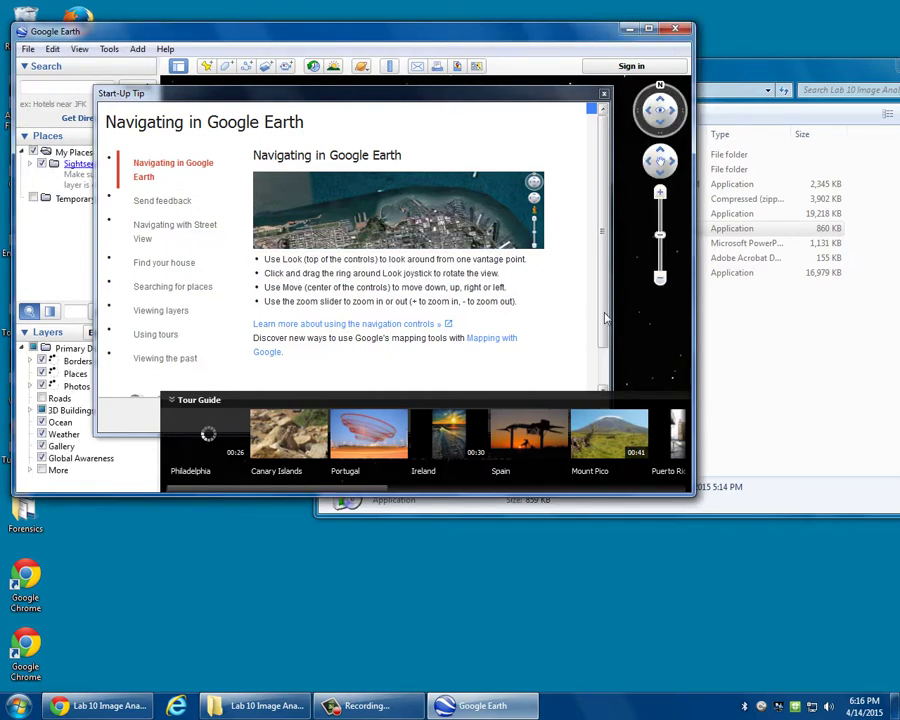
left_click(604, 94)
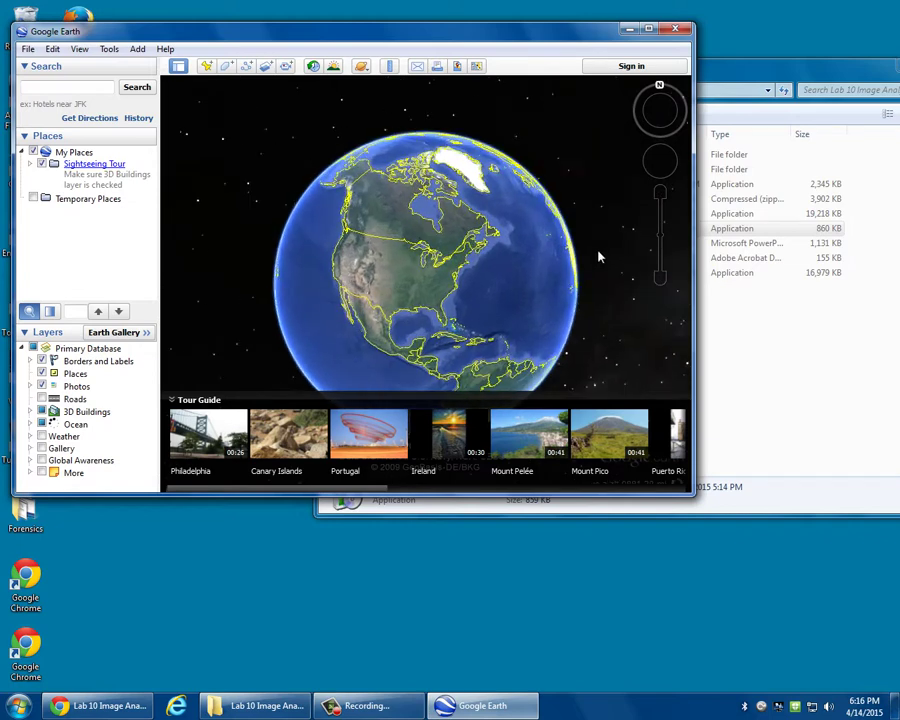
Step: Search Google Earth for "panama canal" to fly to that location
left_click(77, 96)
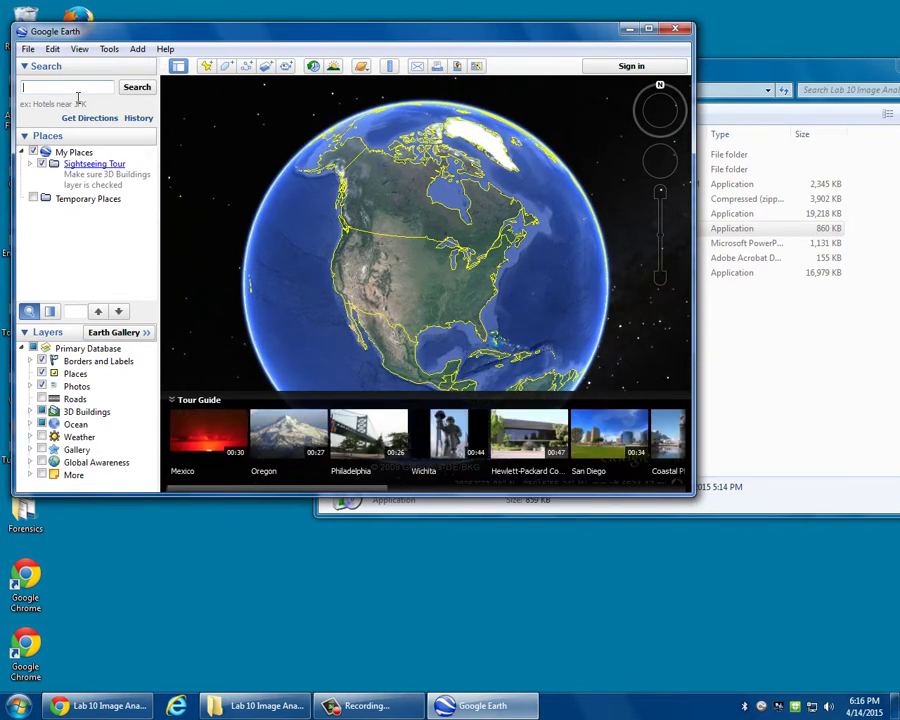
type("panama canal")
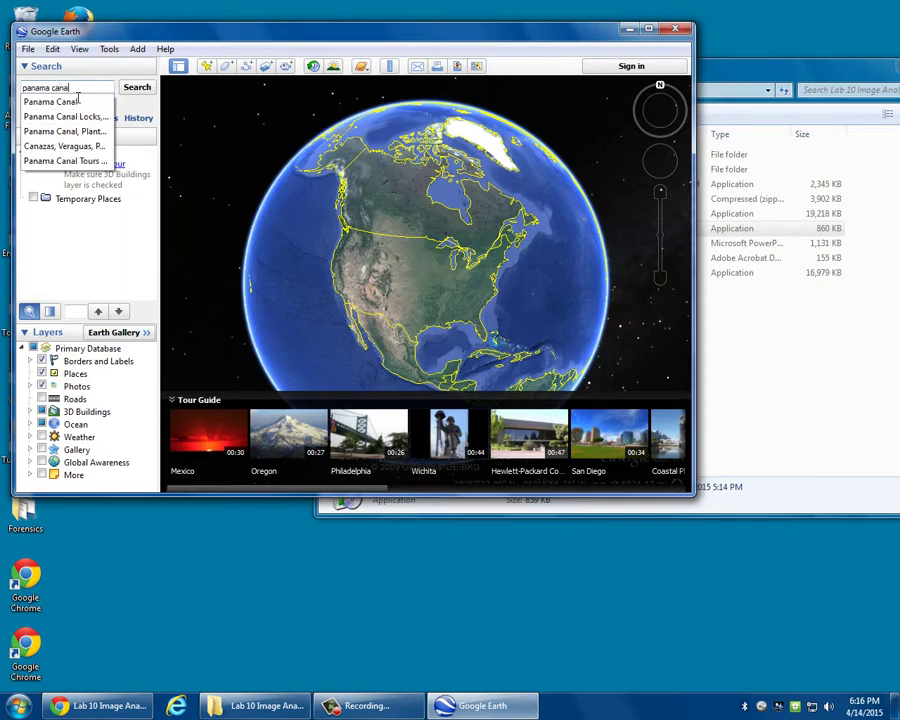
key("Return")
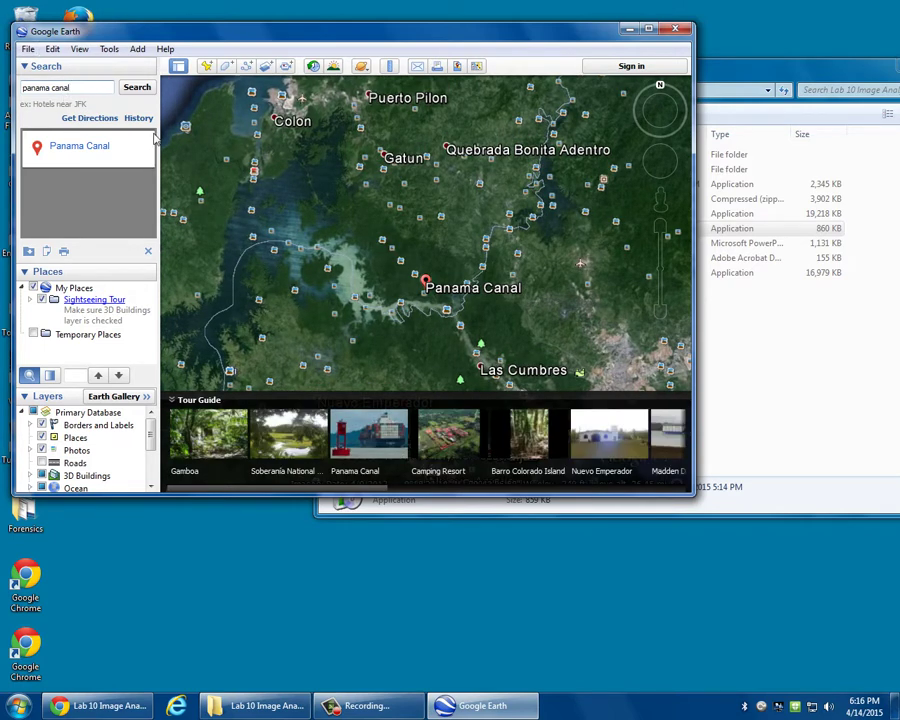
Step: Open the Photos to use folder and try to bring photo18.JPG into the Google Earth sidebar
left_click(857, 322)
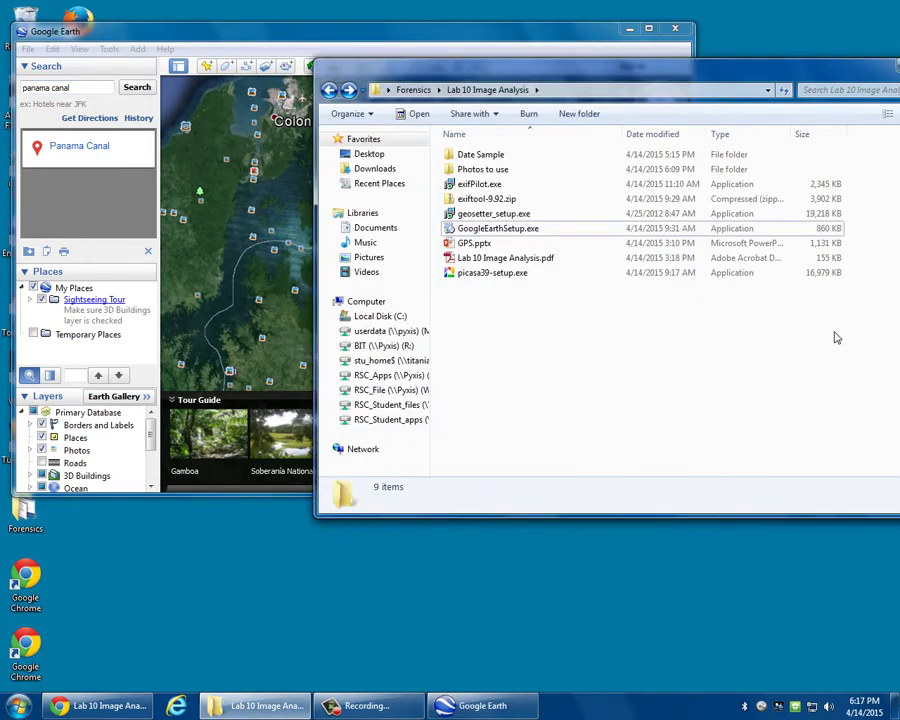
double_click(478, 170)
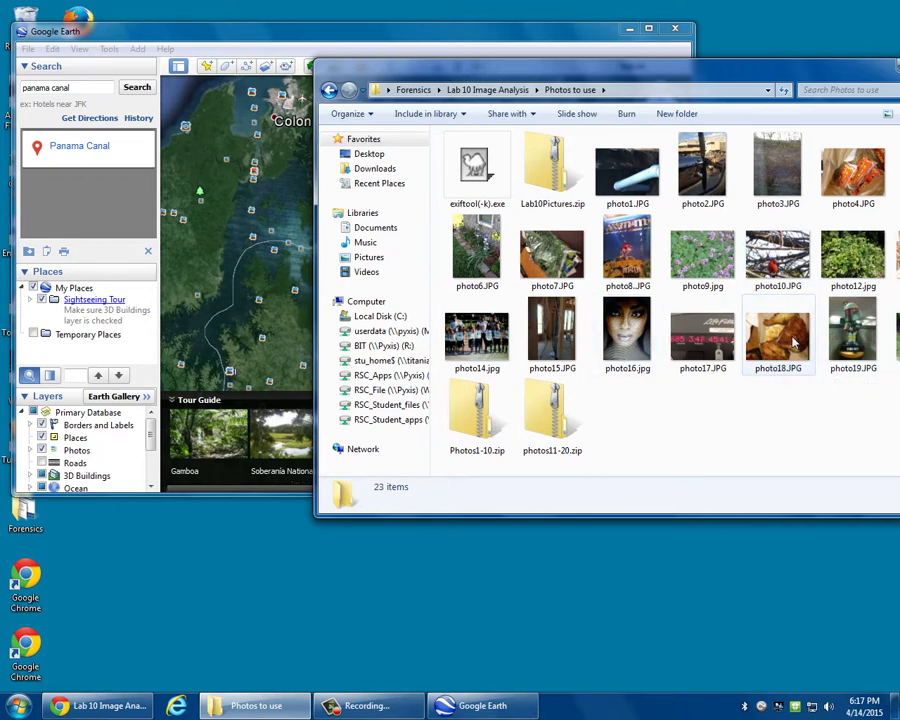
left_click_drag(776, 340, 103, 201)
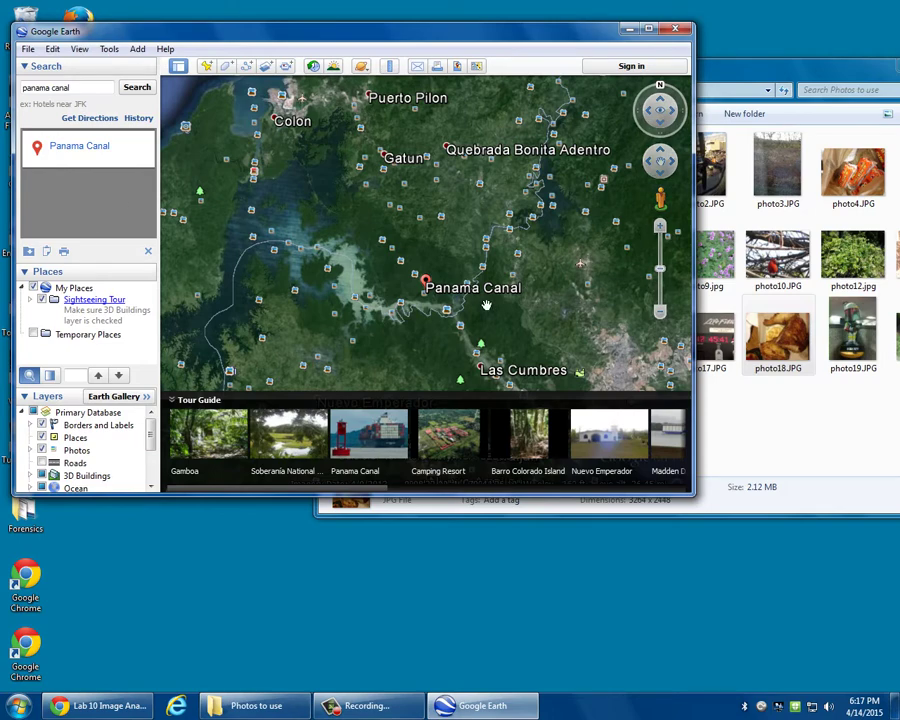
left_click_drag(790, 337, 78, 205)
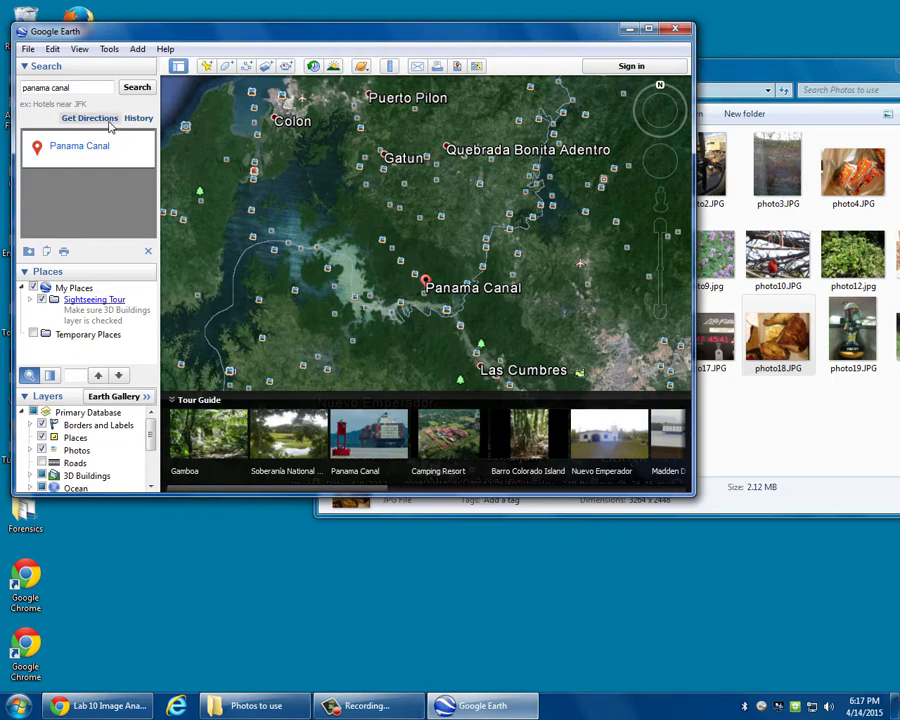
Step: Collapse the Search section of the Google Earth sidebar, leaving the Places section expanded
left_click(22, 66)
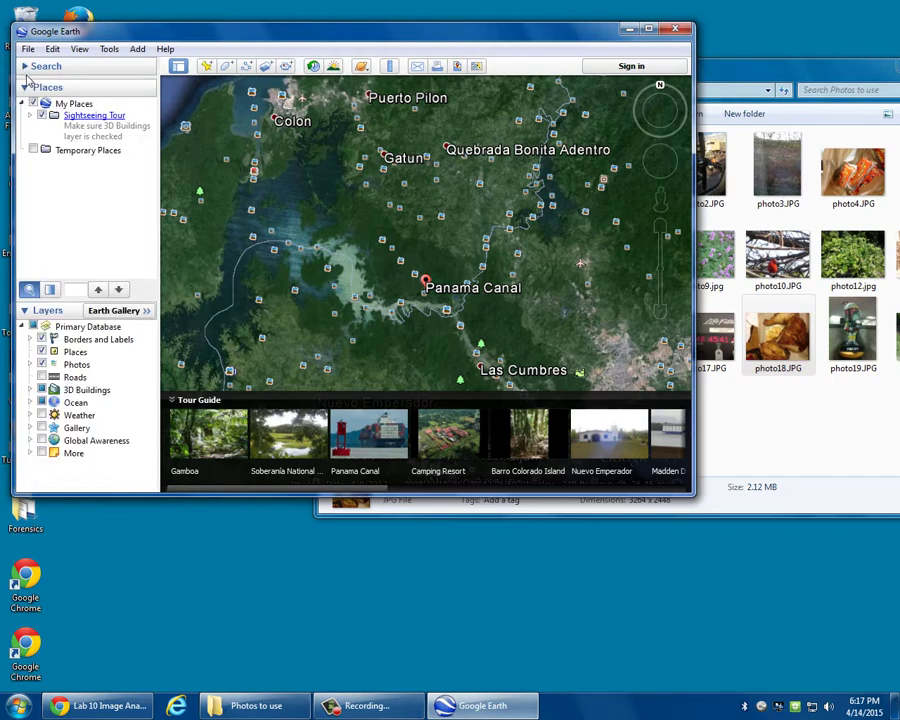
left_click(28, 90)
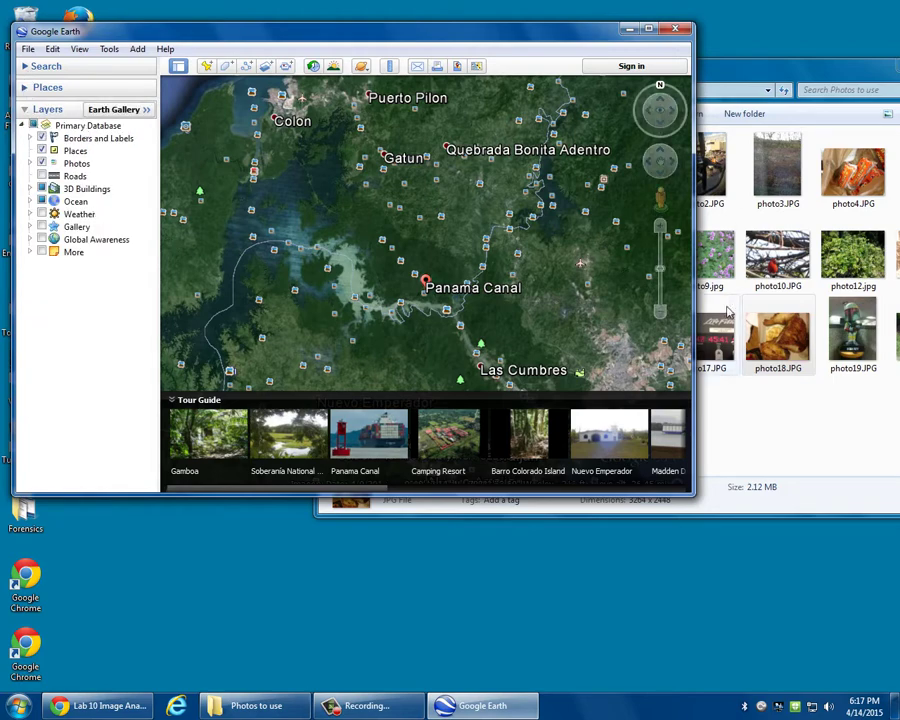
left_click(40, 88)
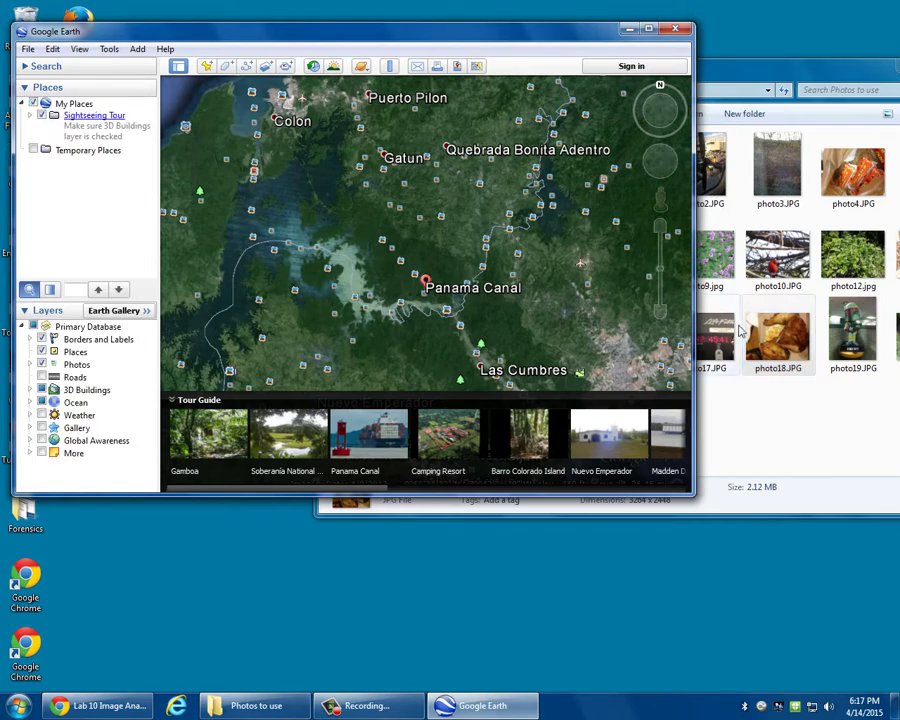
Step: Start a photo overlay from photo18.JPG in Places, look through its description, view and photo settings, and cancel it
left_click_drag(750, 330, 64, 154)
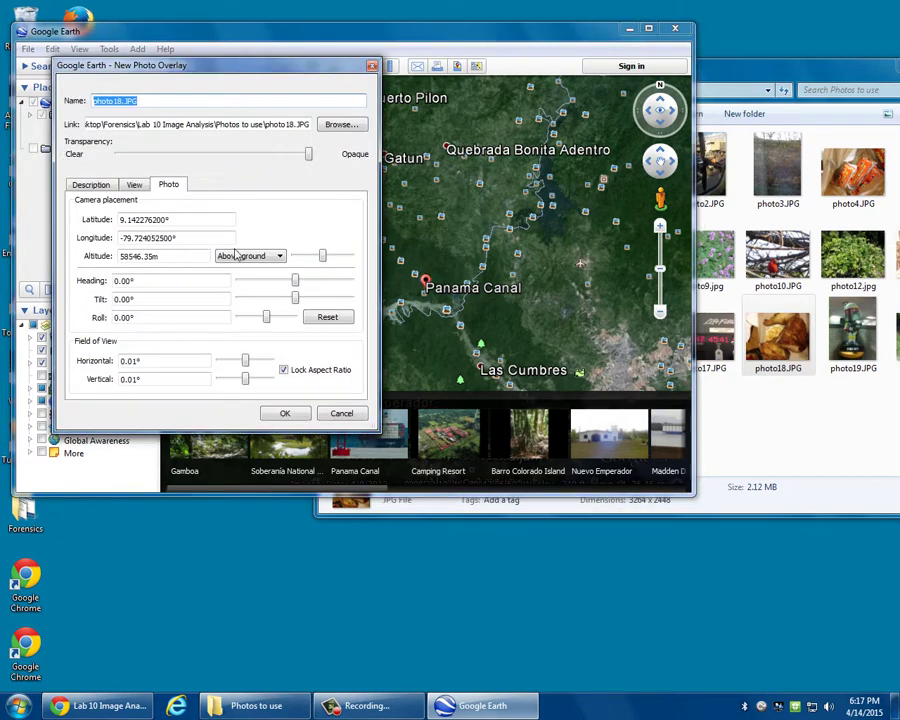
left_click(143, 187)
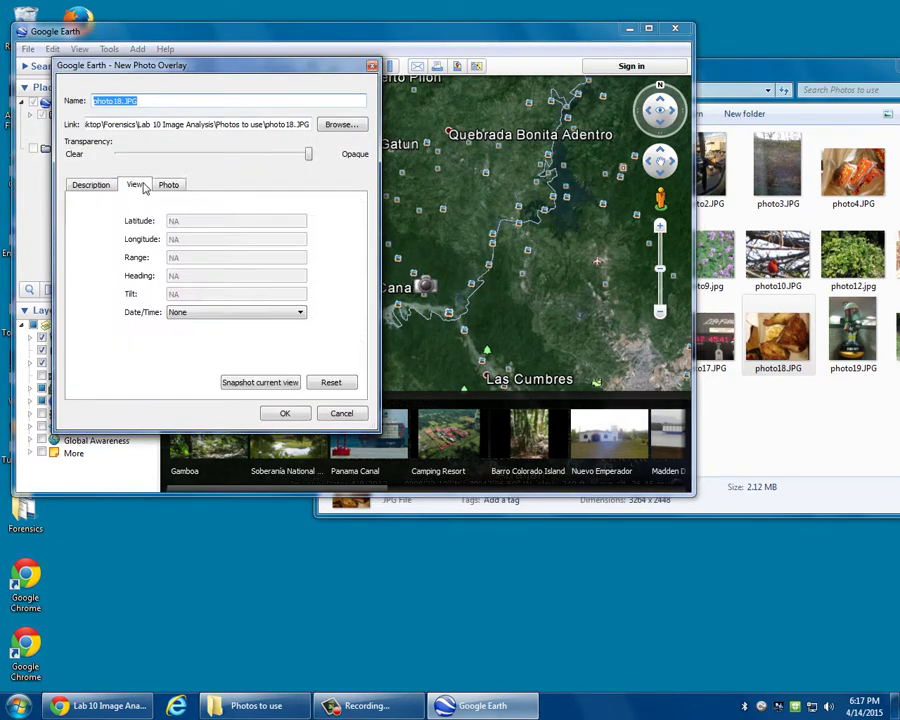
left_click(92, 184)
left_click(134, 186)
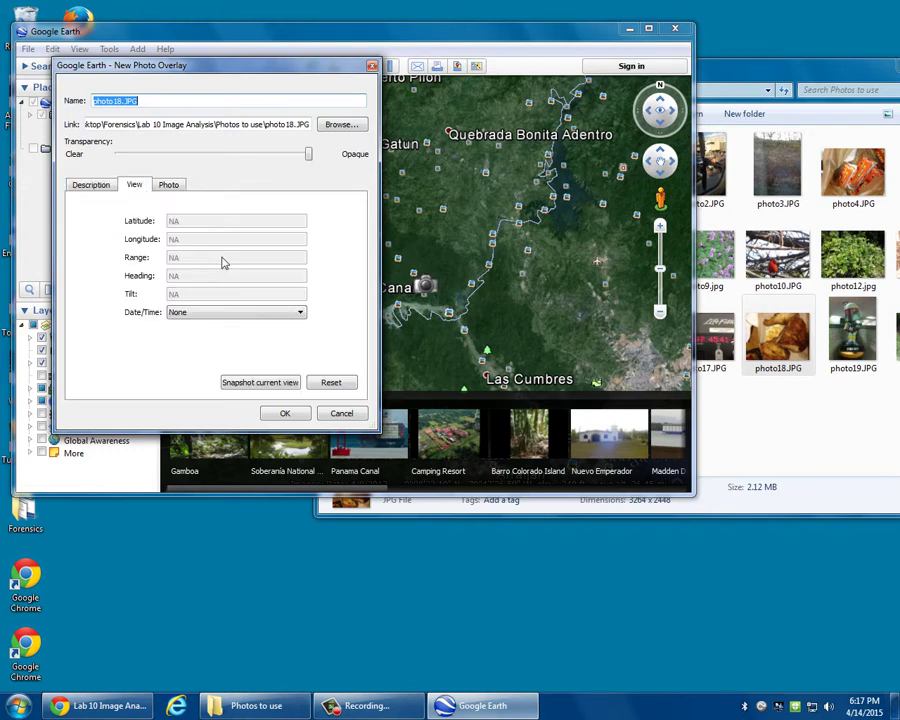
left_click(272, 380)
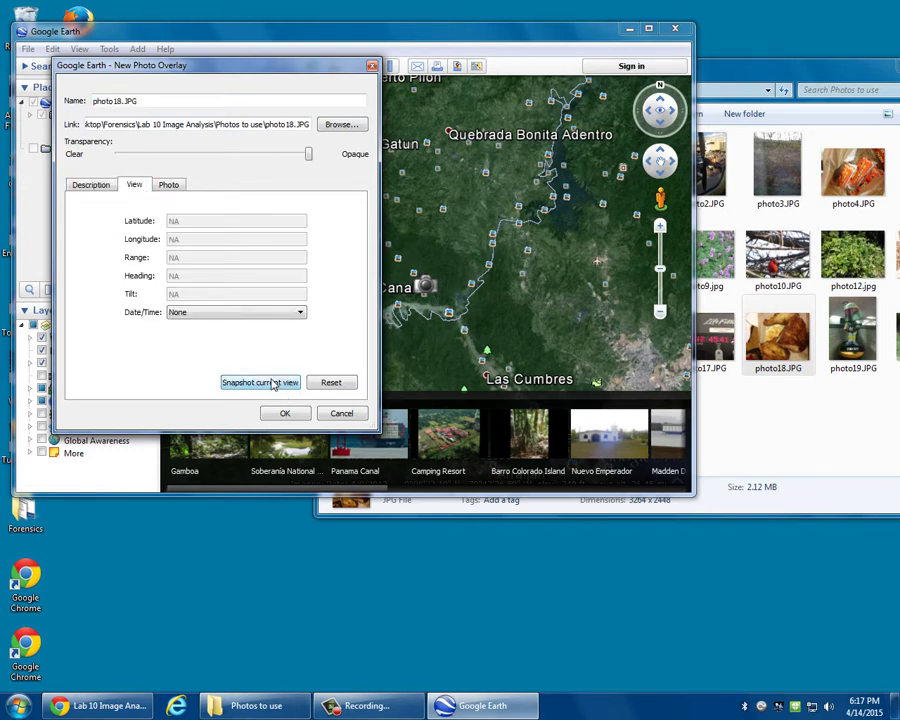
left_click(76, 185)
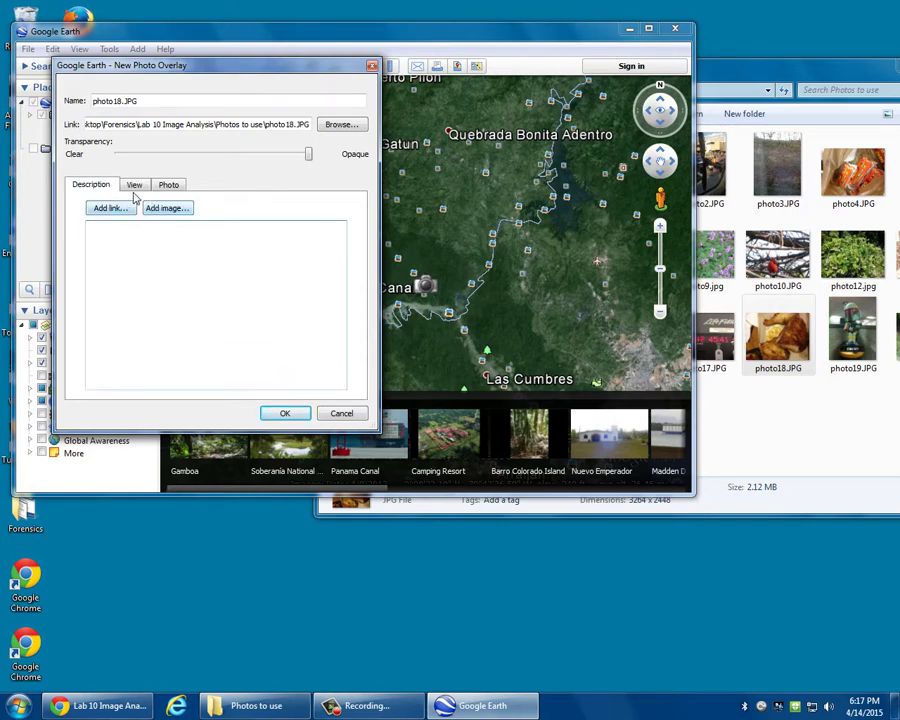
left_click(170, 188)
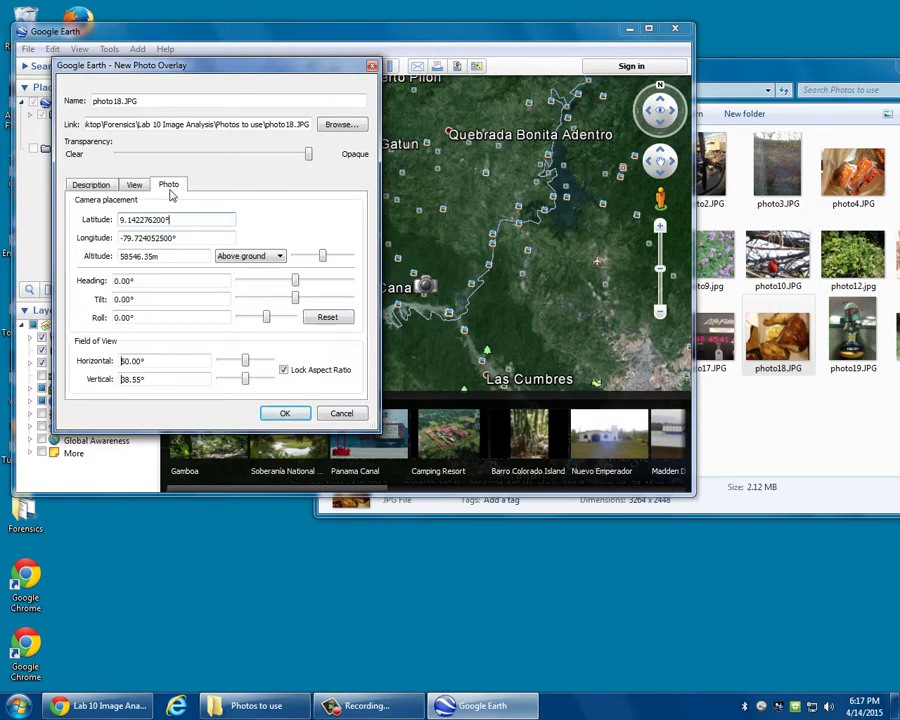
left_click(352, 415)
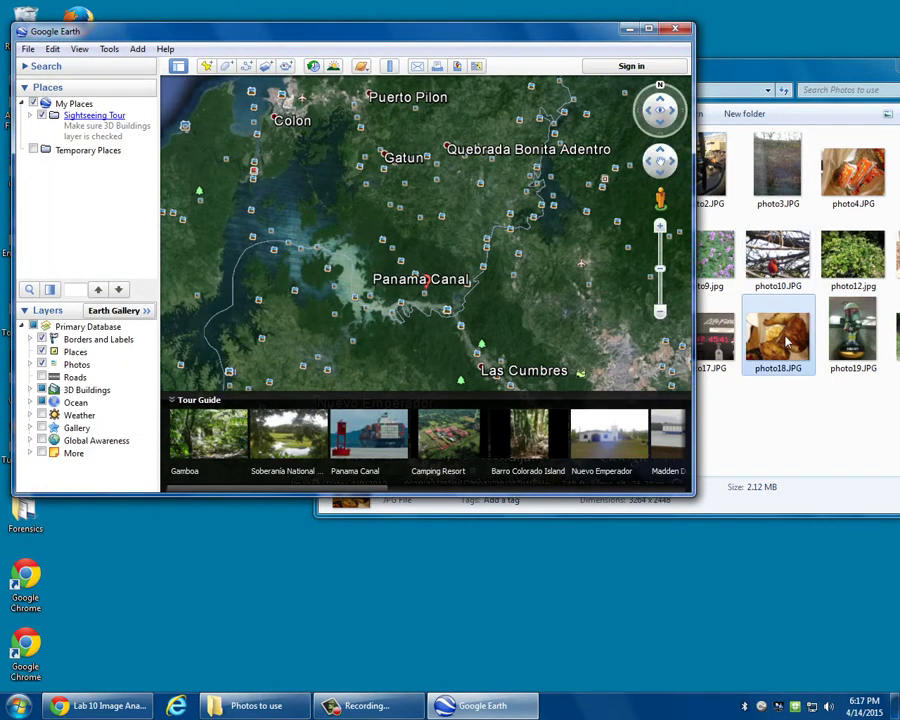
Step: Add photo18.JPG from the folder to the Panama Canal map as a photo overlay with the default settings
left_click_drag(341, 252, 345, 250)
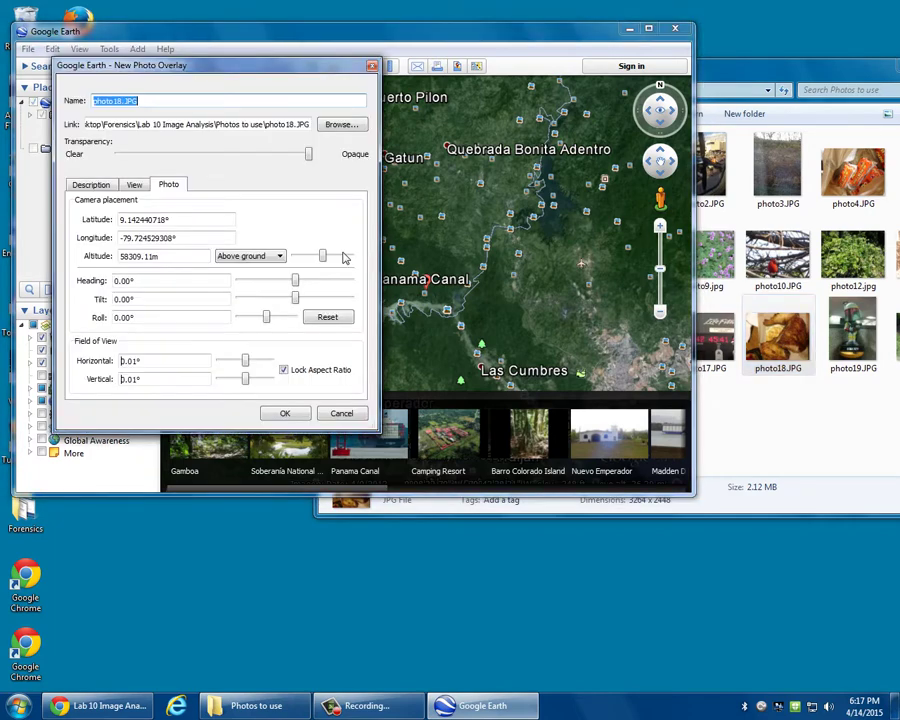
left_click(285, 413)
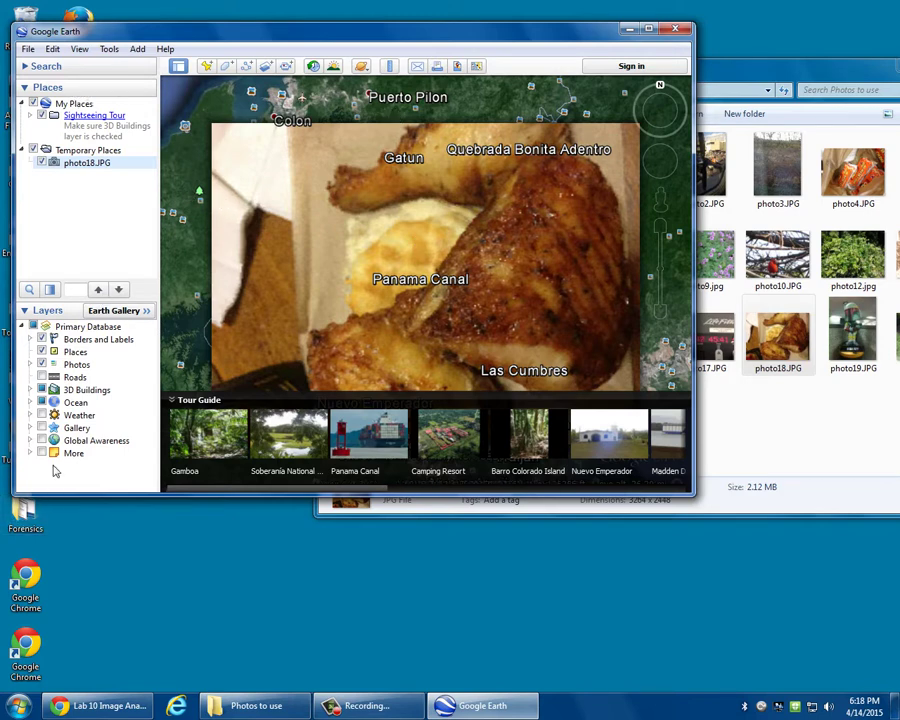
Step: Open the Earth Gallery for a look at its maps and return to Google Earth
left_click(104, 313)
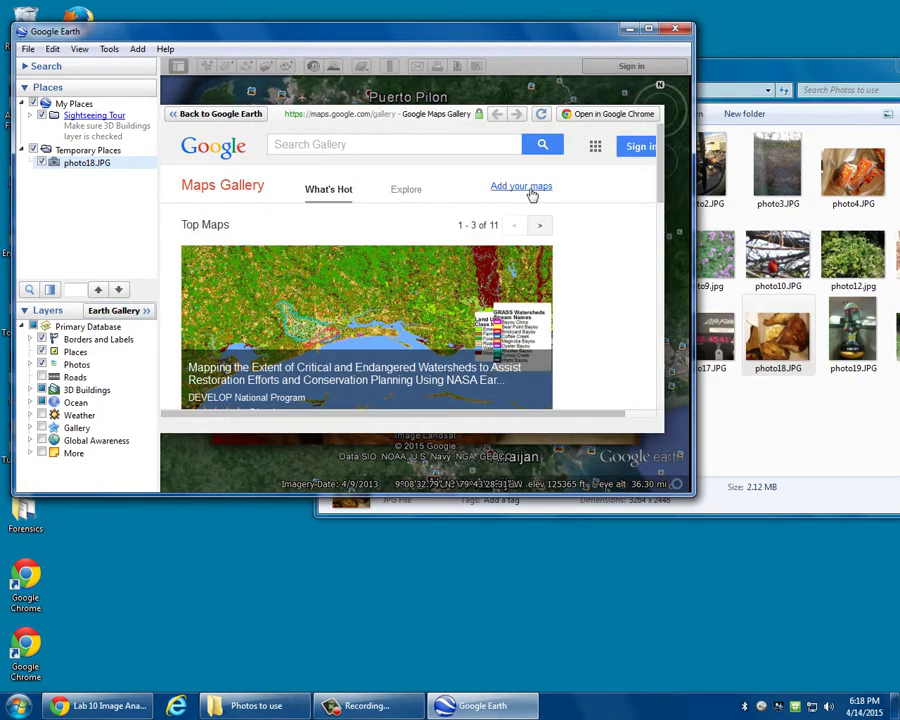
left_click(185, 115)
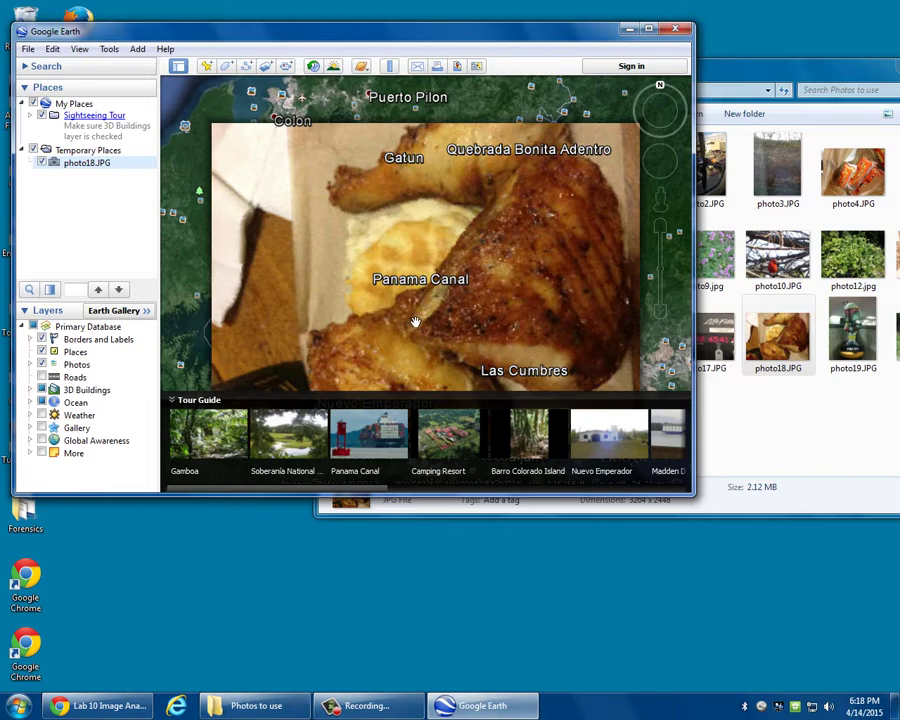
Step: Refresh the photo18.JPG overlay on the map and turn off its visibility in Temporary Places
mouse_move(337, 223)
left_mouse_down()
mouse_move(393, 246)
mouse_move(287, 263)
mouse_move(343, 241)
mouse_move(322, 216)
mouse_move(344, 220)
left_mouse_up()
right_click(340, 224)
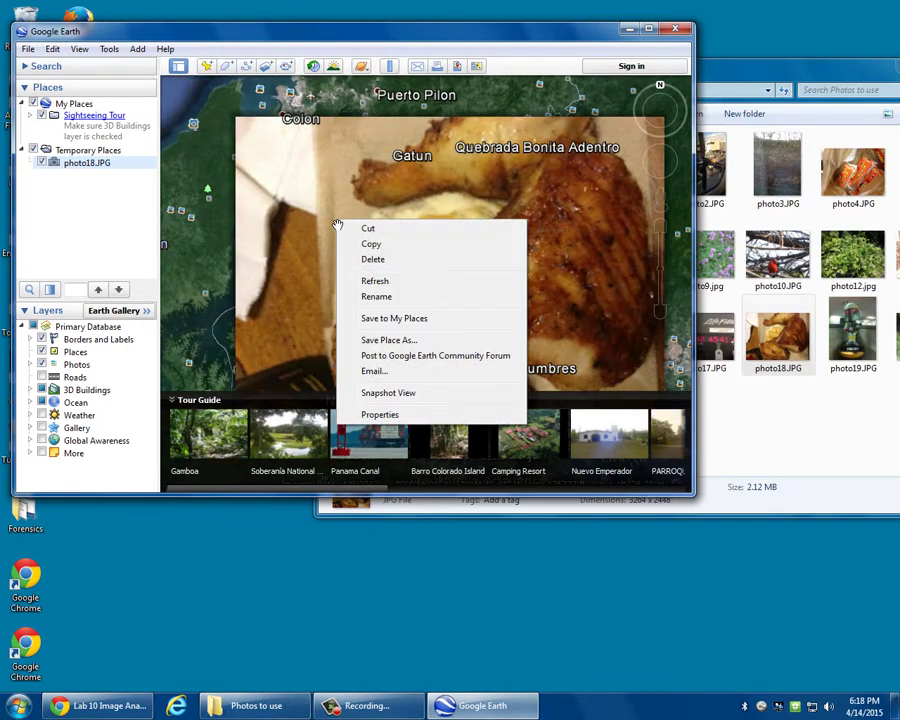
left_click(374, 281)
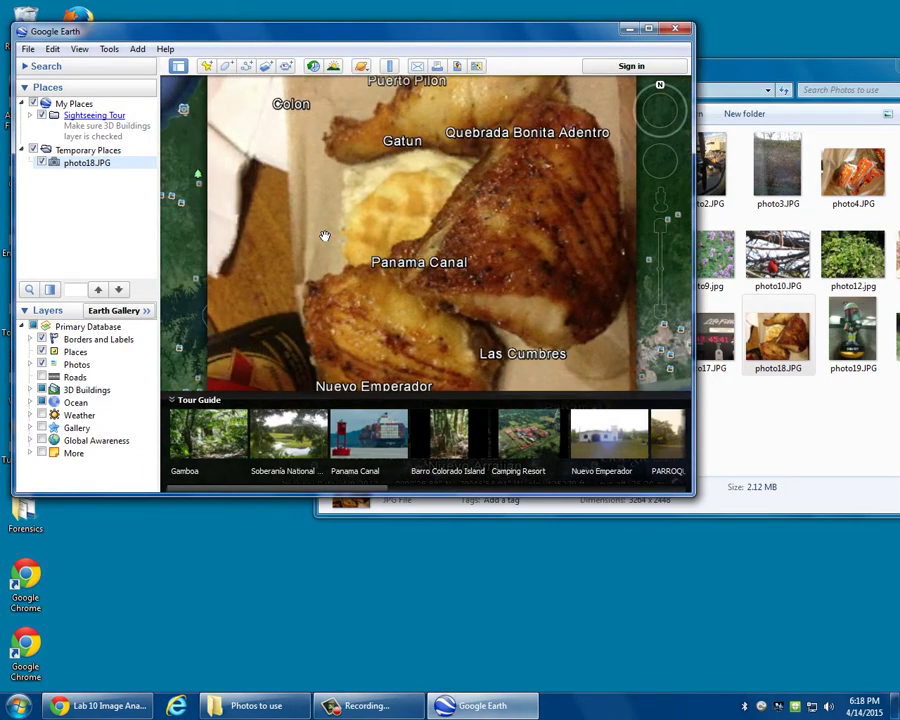
right_click(322, 233)
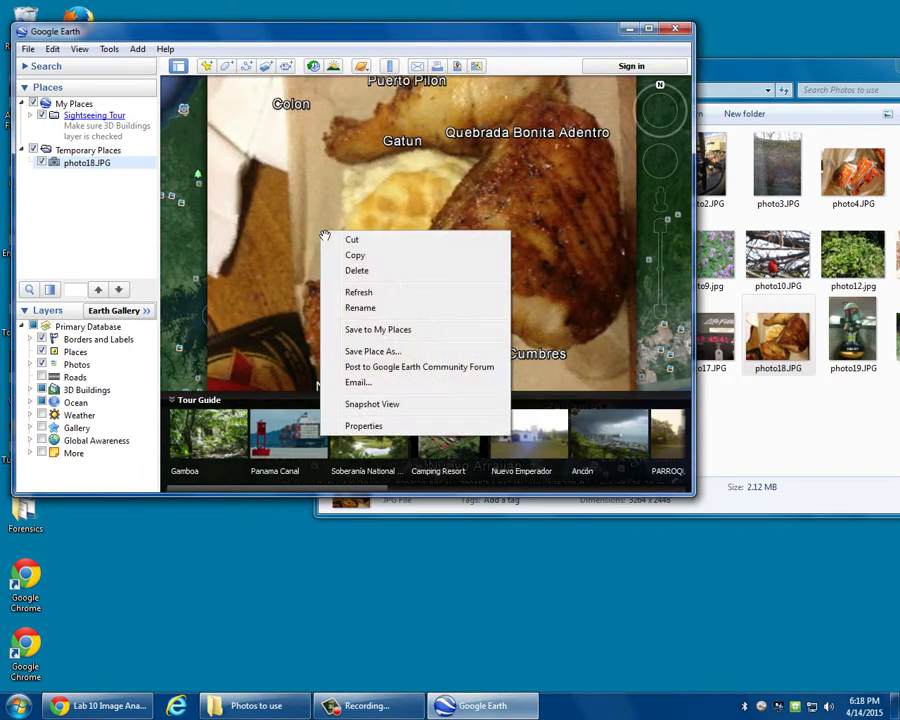
left_click(259, 237)
left_click(75, 166)
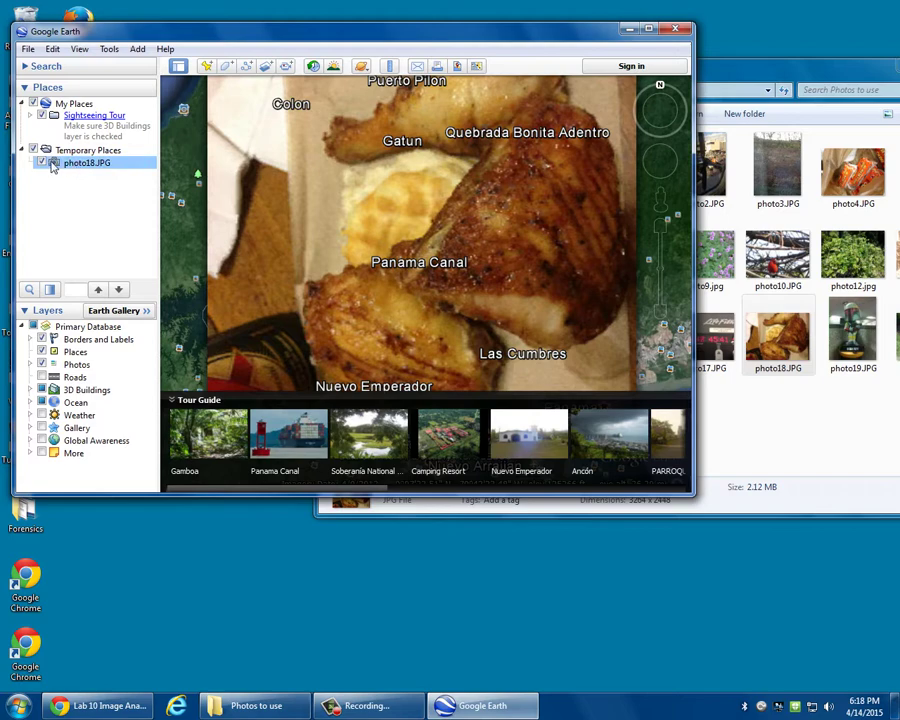
left_click(42, 163)
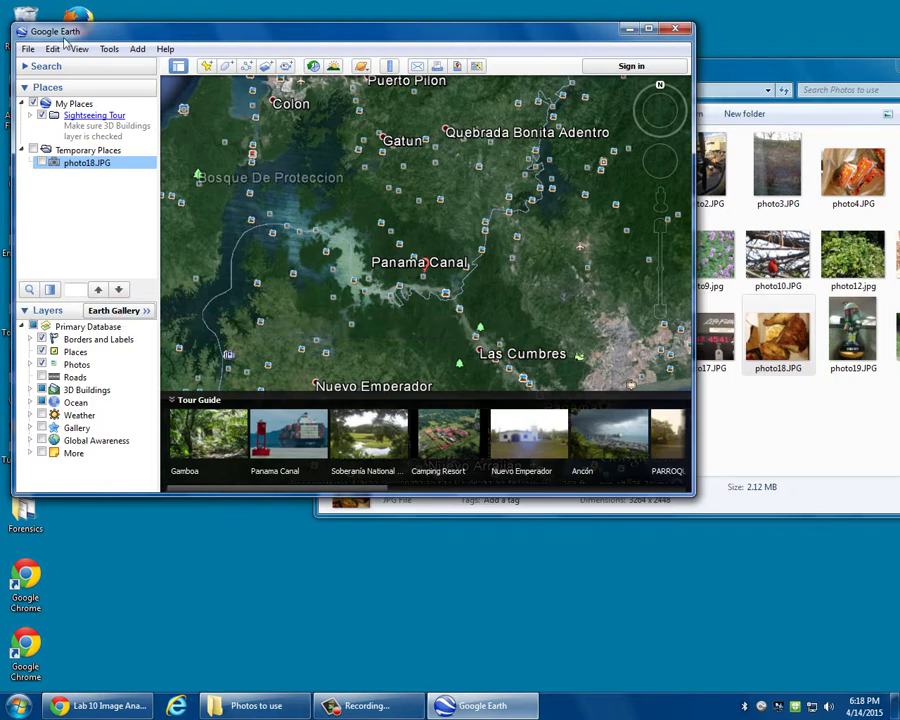
Step: Fly the F-16 in the Flight Simulator starting from the current view, and exit the simulator
left_click(29, 49)
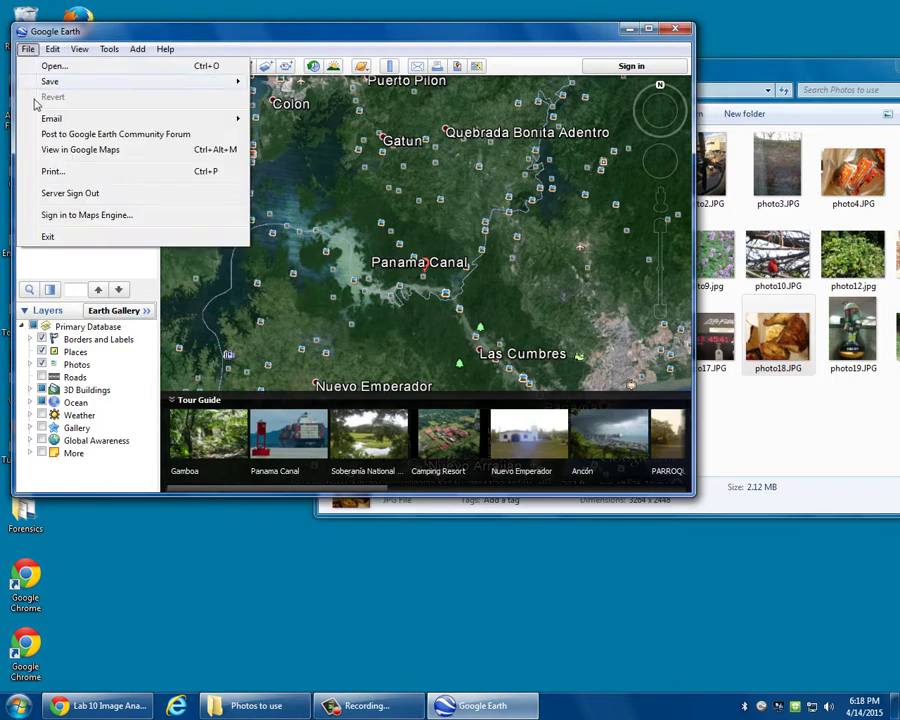
mouse_move(53, 49)
mouse_move(81, 52)
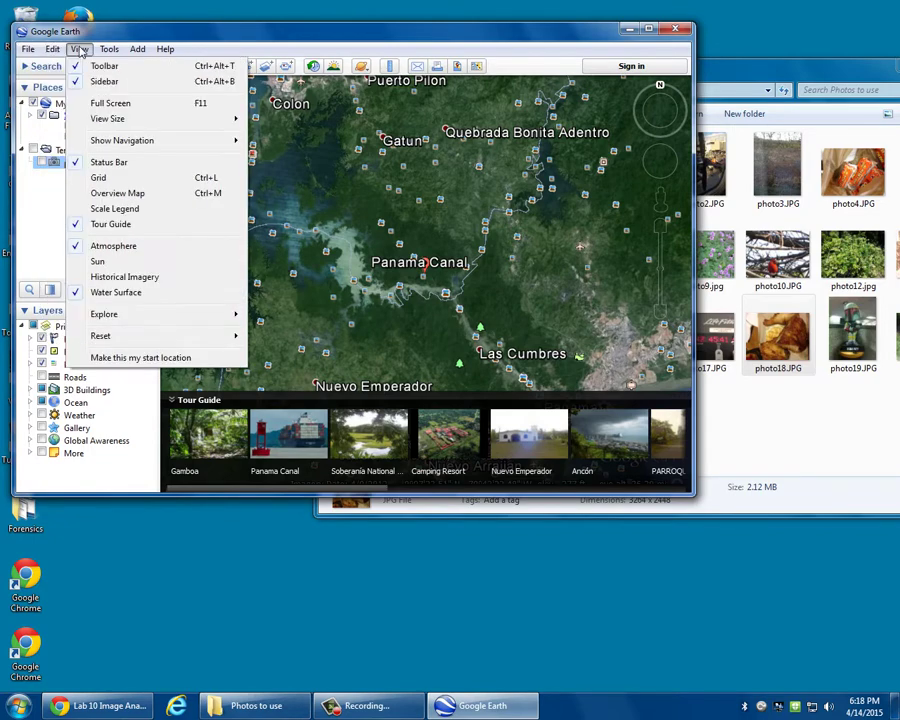
mouse_move(109, 52)
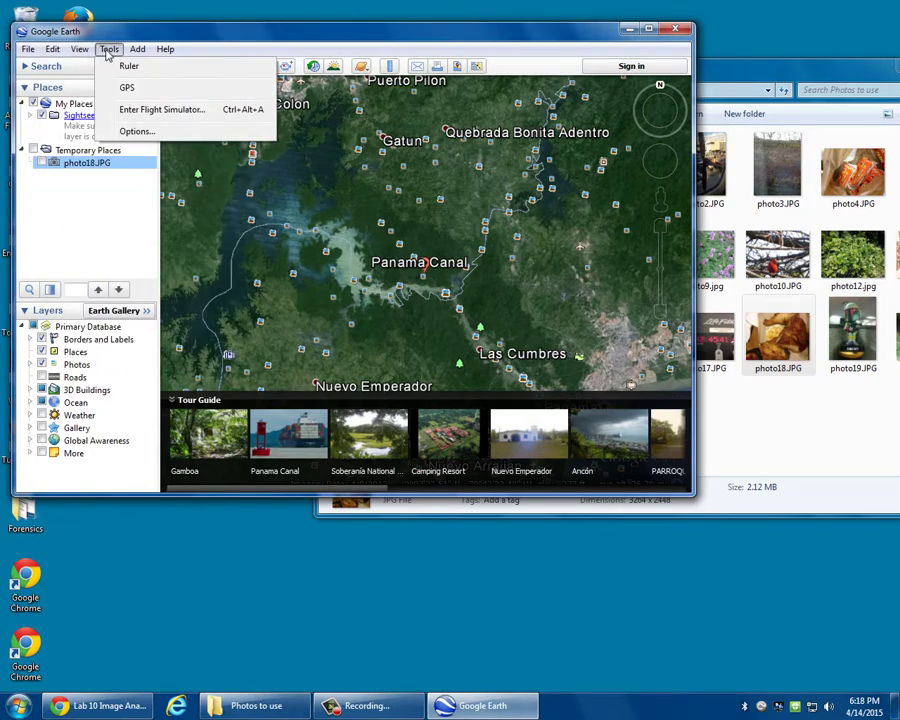
mouse_move(174, 47)
left_click(127, 109)
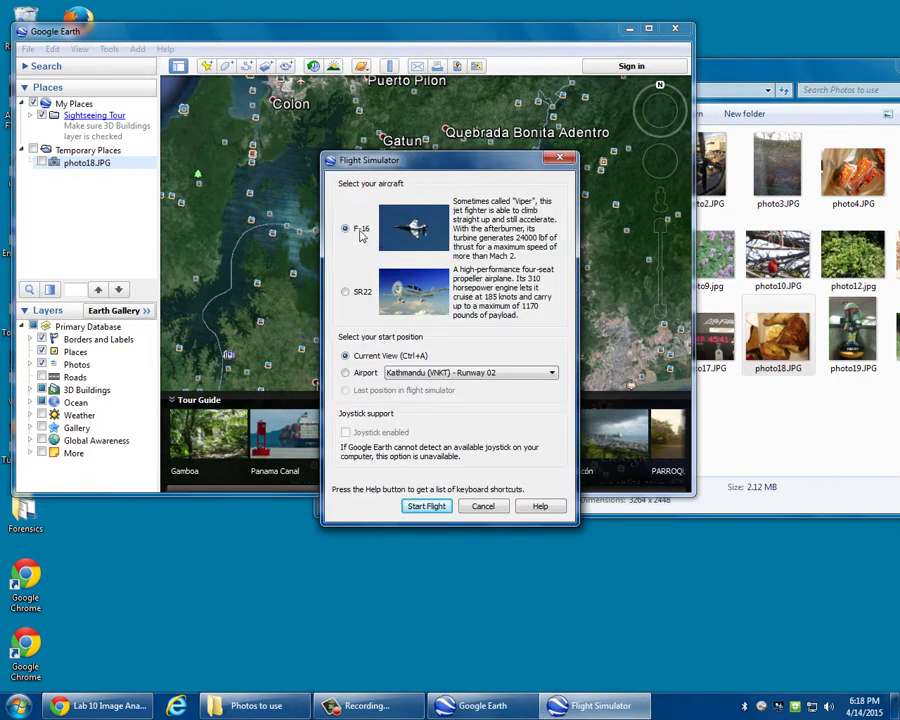
left_click(426, 506)
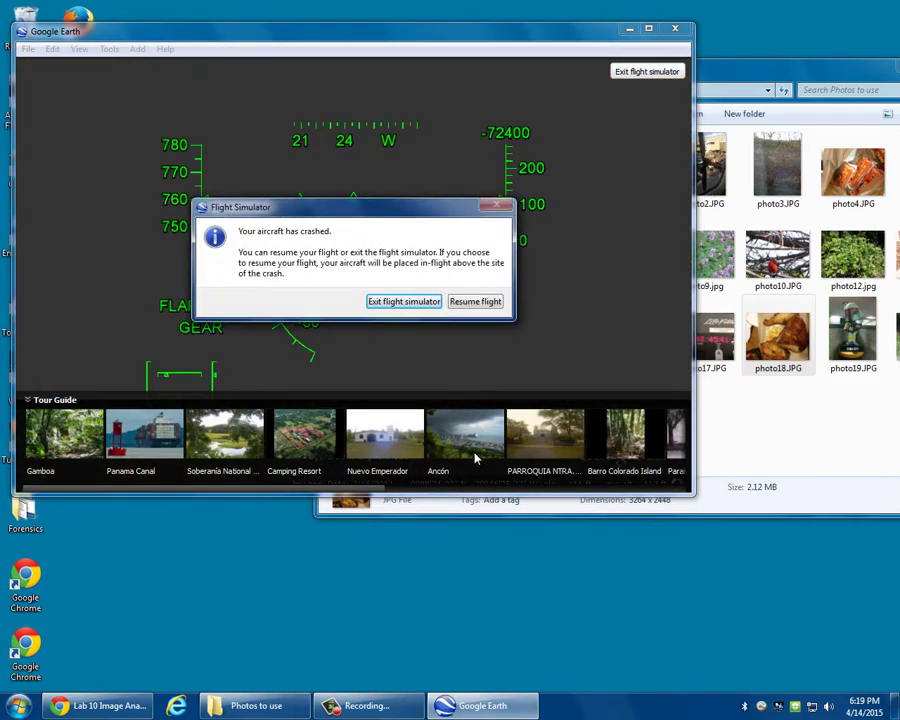
left_click(430, 303)
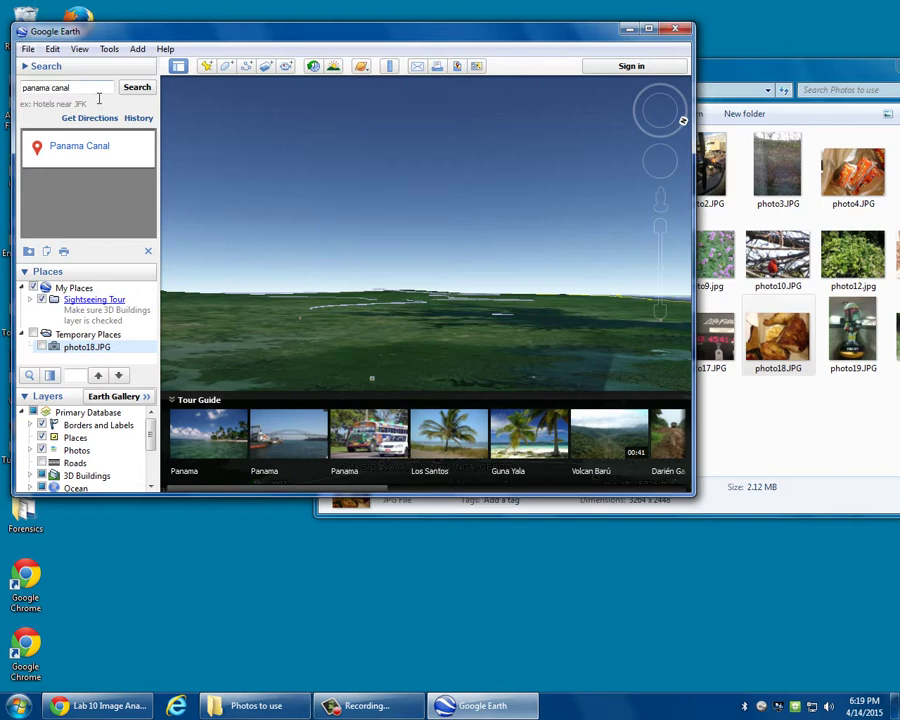
Step: Search for Ramstein Air Base in Ramstein-Miesenbach, Germany, and fly to it on the map
left_click_drag(95, 90, 12, 93)
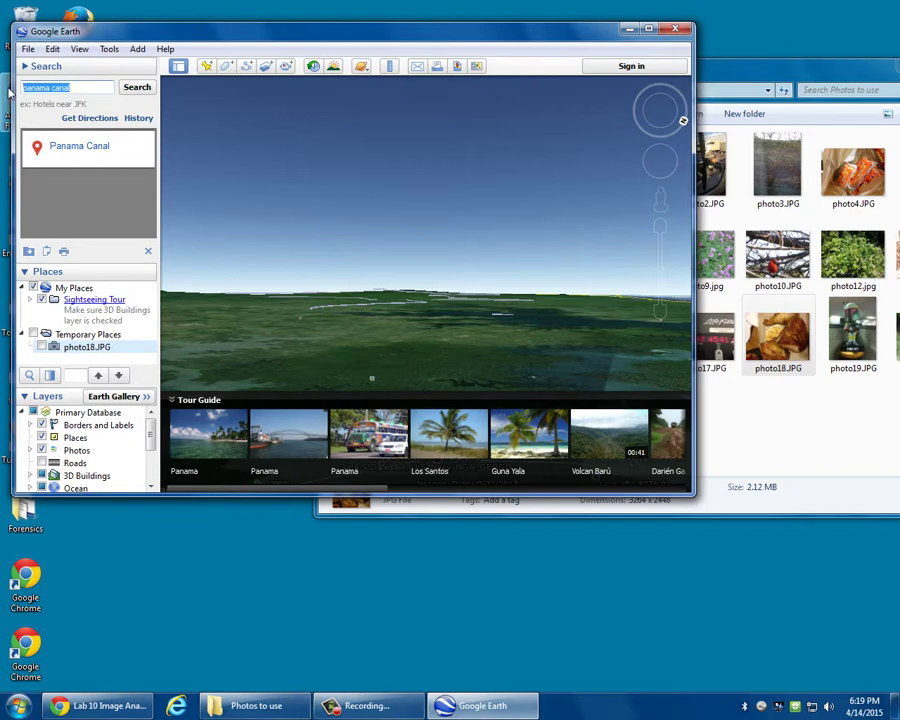
type("Ramstein")
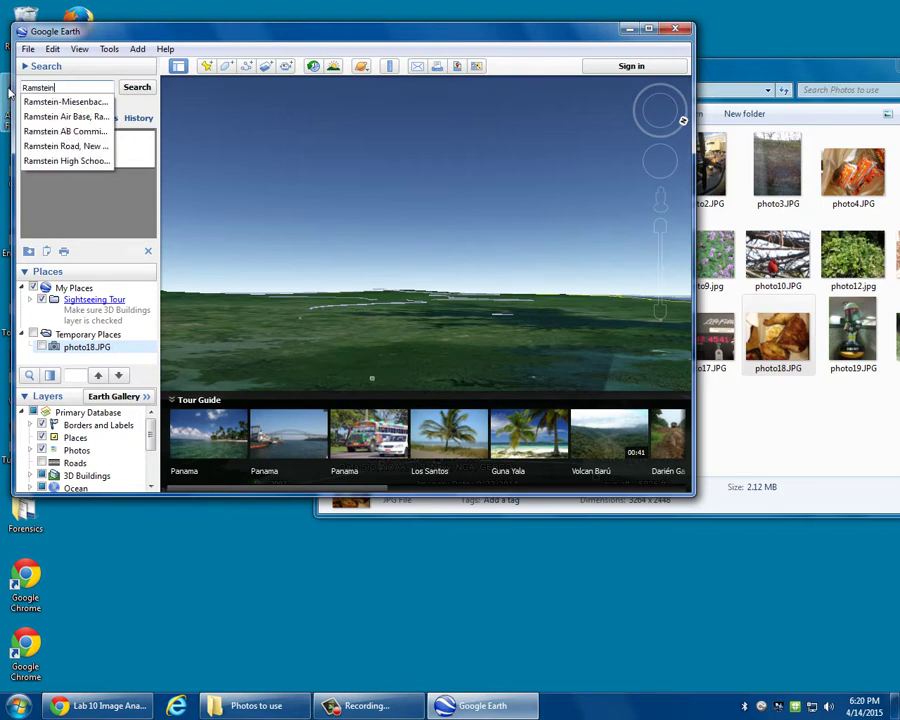
key("Down")
key("Down")
key("Down")
key("Down")
key("Down")
key("Down")
key("Up")
key("Up")
key("Up")
key("Up")
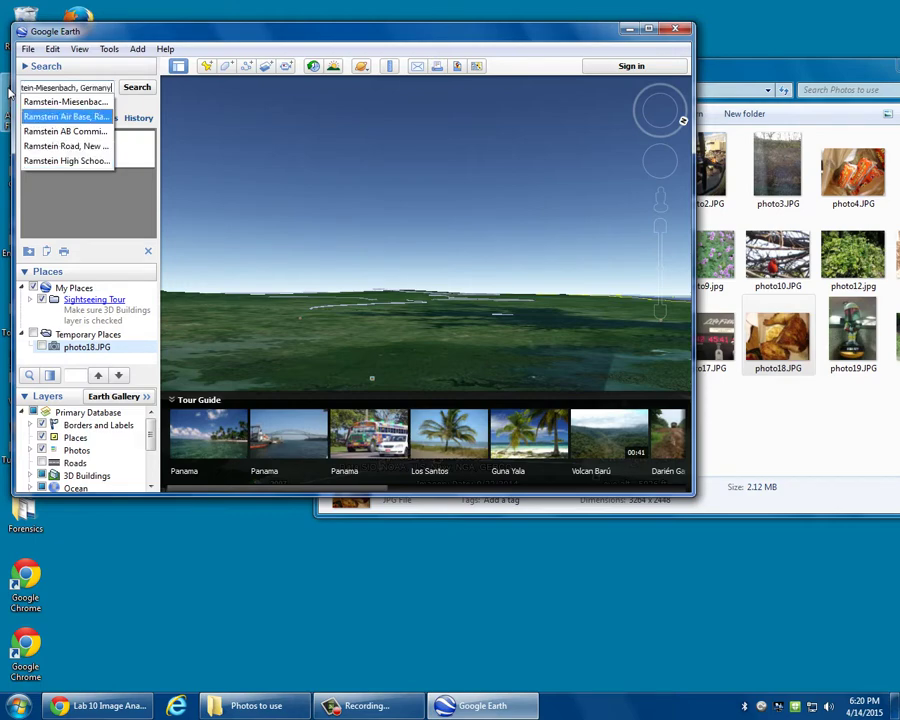
key("Return")
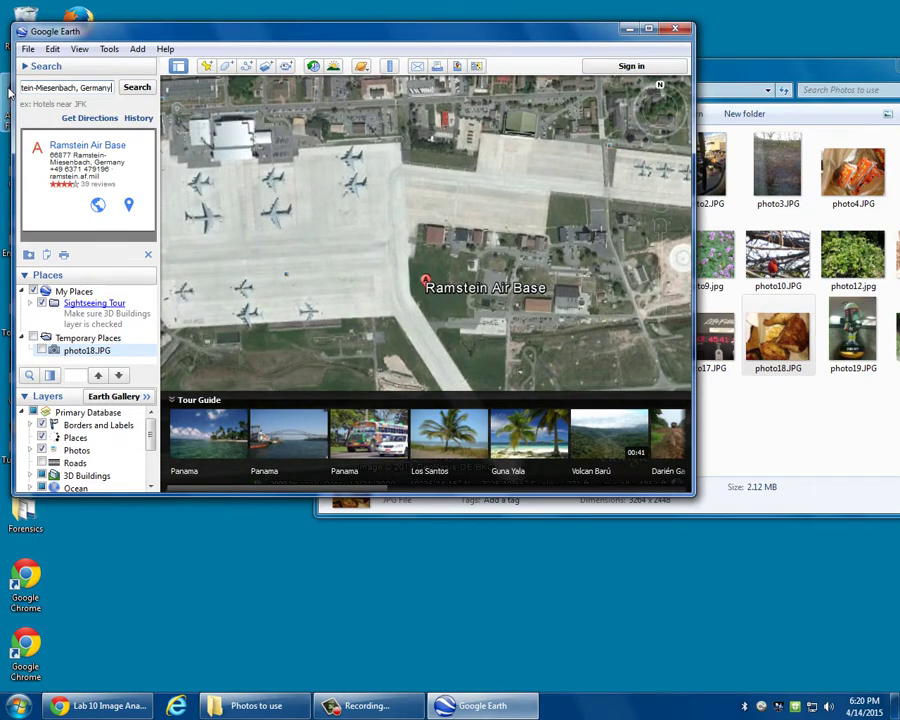
Step: Examine the runways, taxiways and aircraft shelters south of the Ramstein Air Base marker in the satellite imagery
scroll(554, 241, "down", 1)
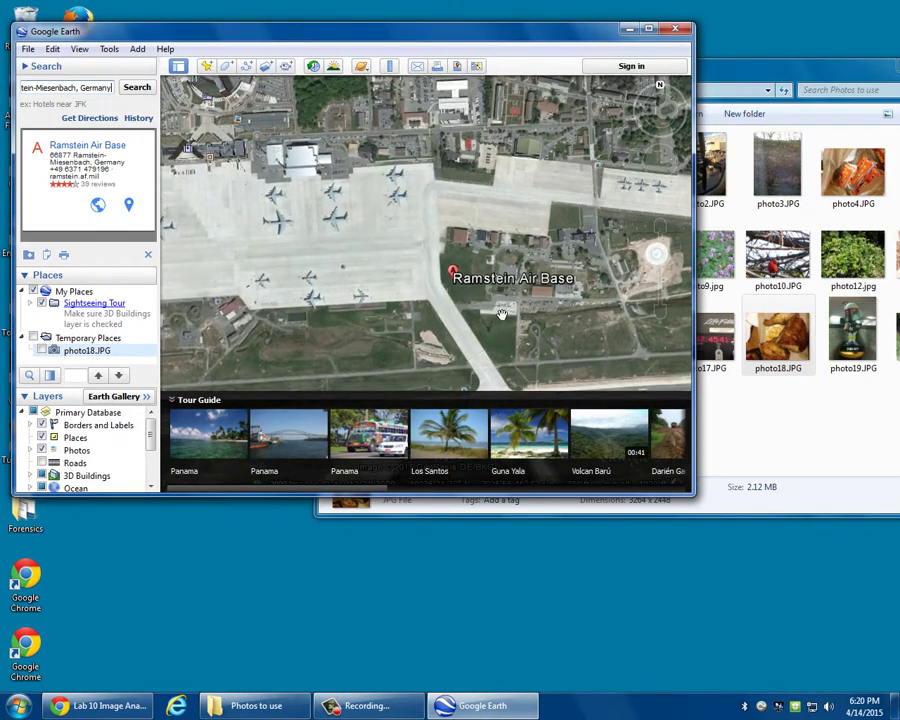
left_click_drag(502, 314, 382, 203)
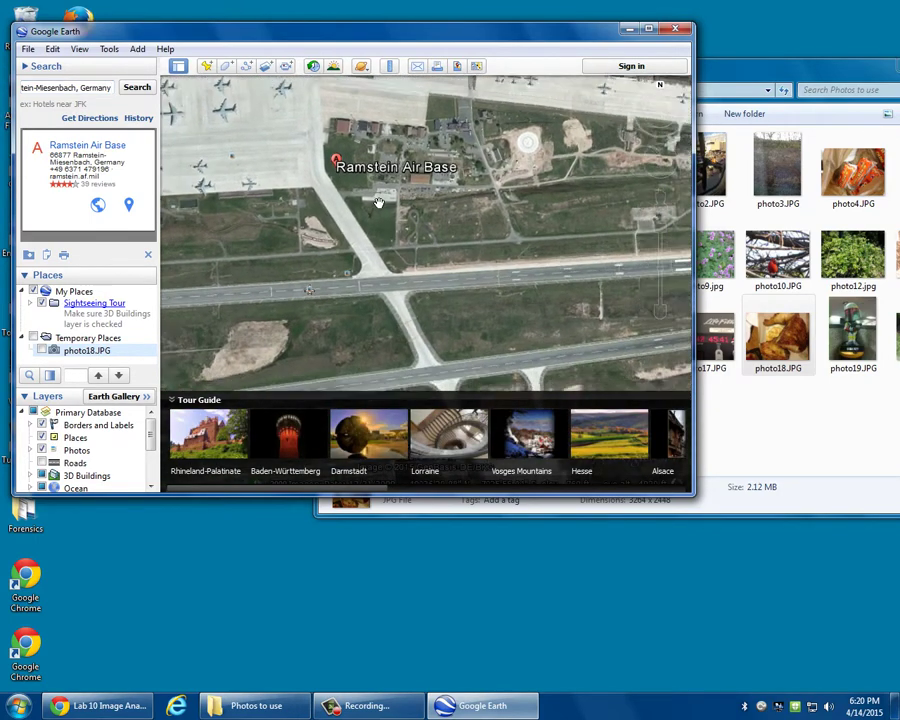
scroll(445, 275, "down", 2)
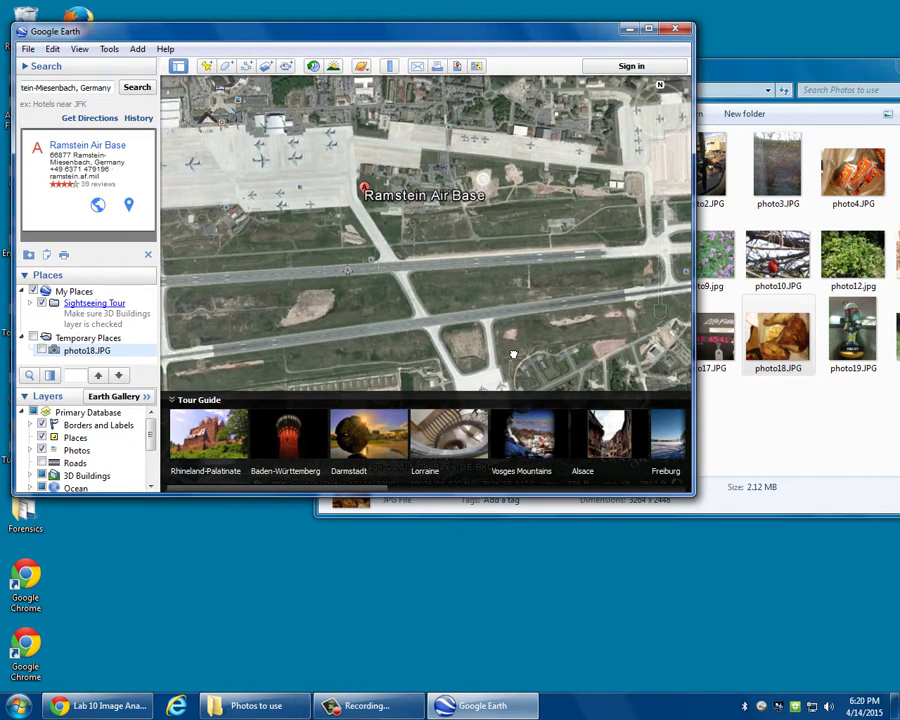
left_click_drag(513, 354, 388, 249)
scroll(381, 273, "up", 1)
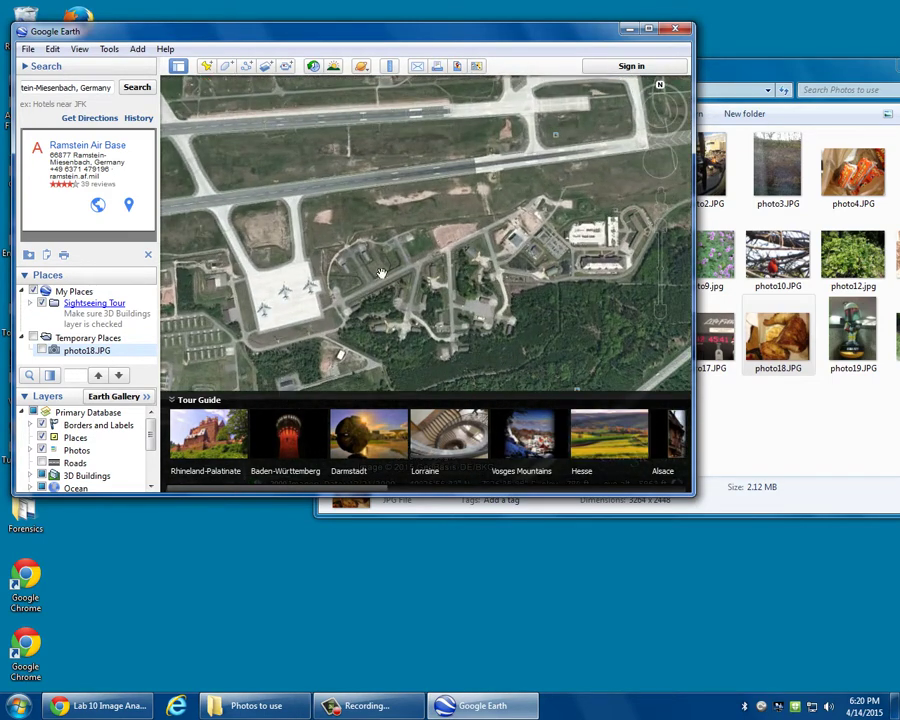
scroll(488, 242, "up", 1)
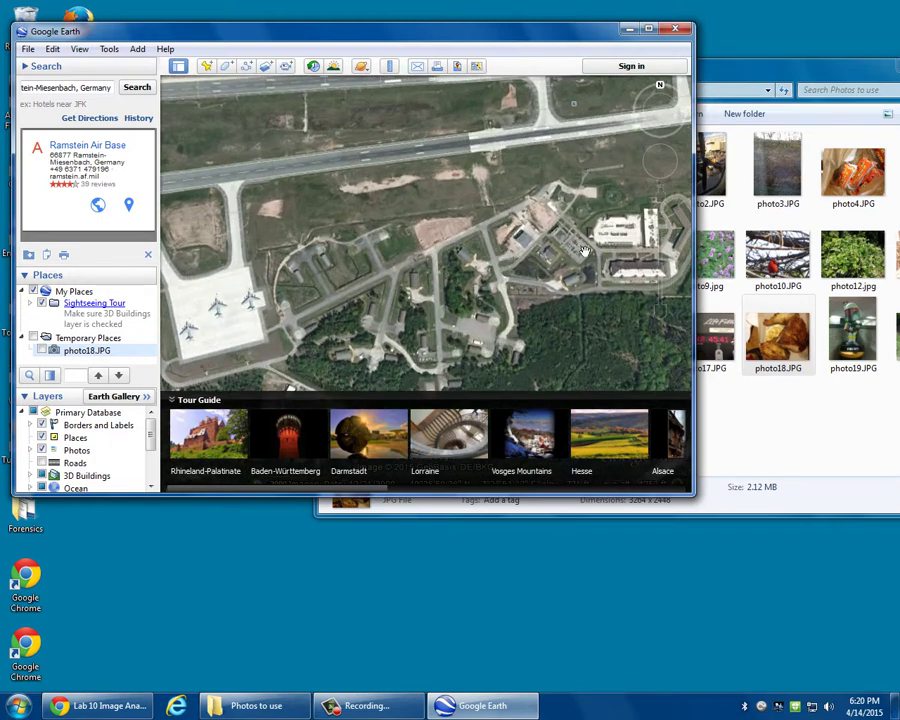
scroll(570, 250, "up", 1)
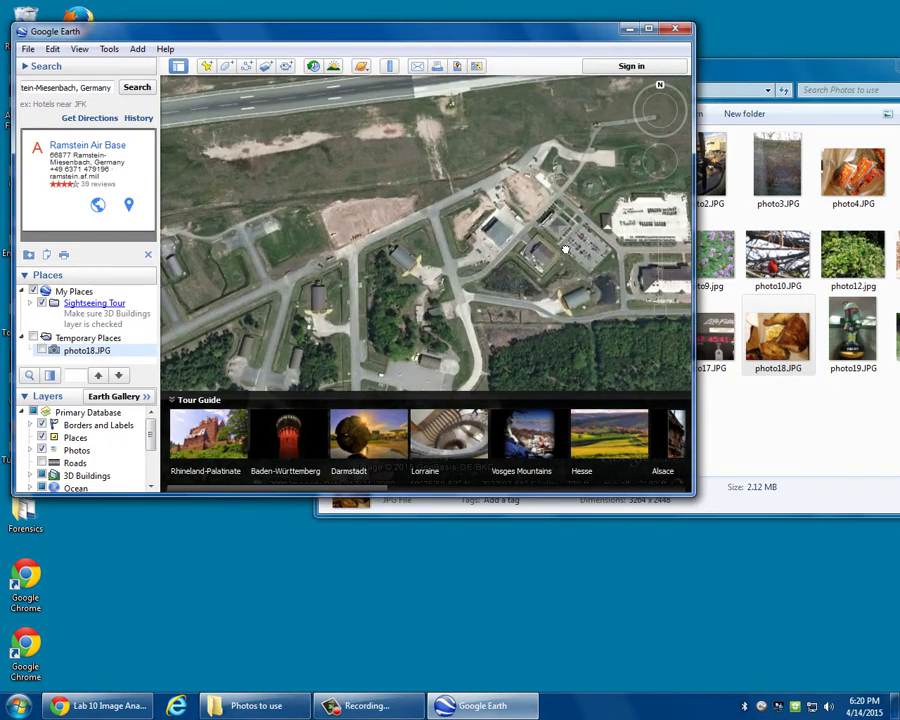
scroll(540, 250, "up", 2)
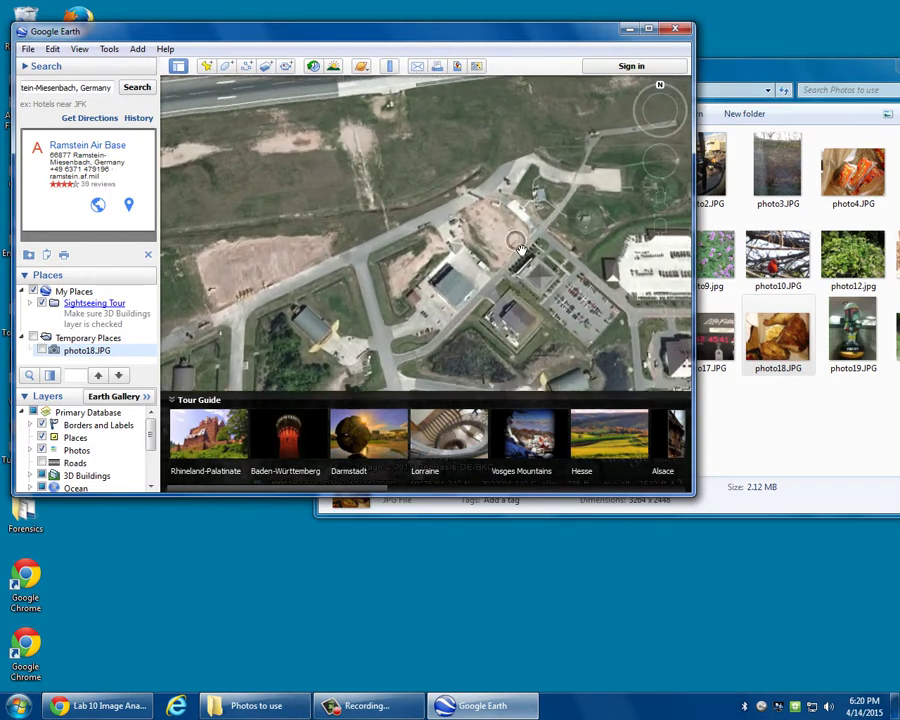
scroll(515, 248, "up", 1)
scroll(493, 244, "up", 1)
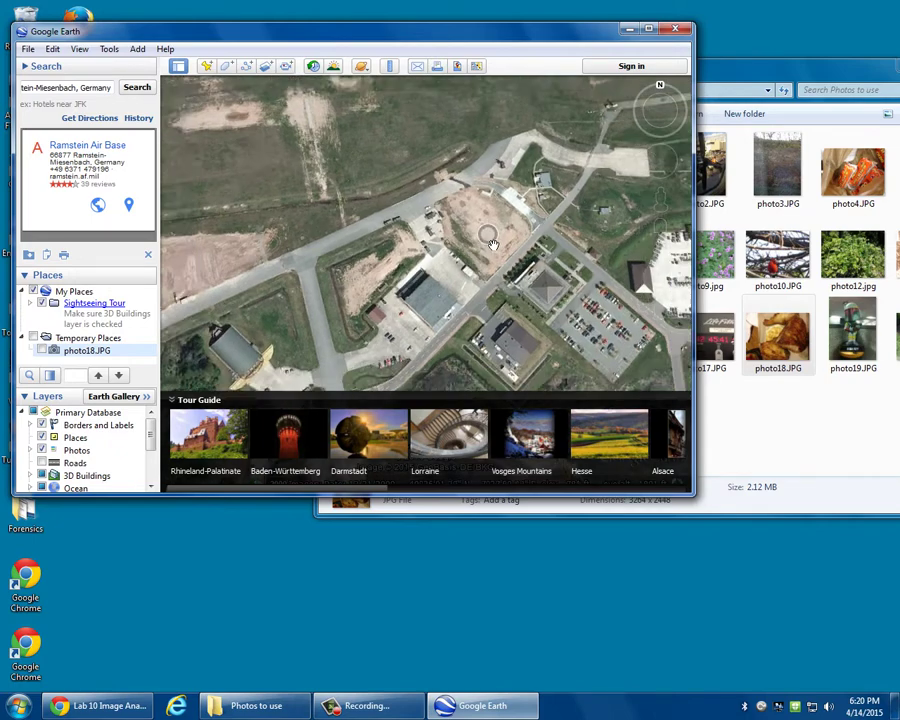
scroll(493, 244, "down", 2)
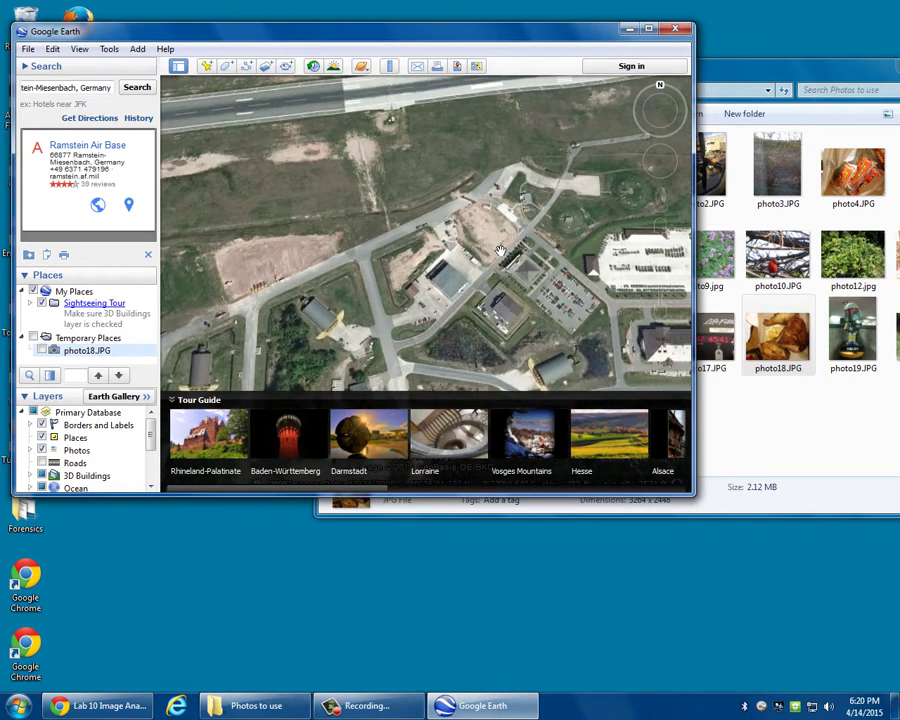
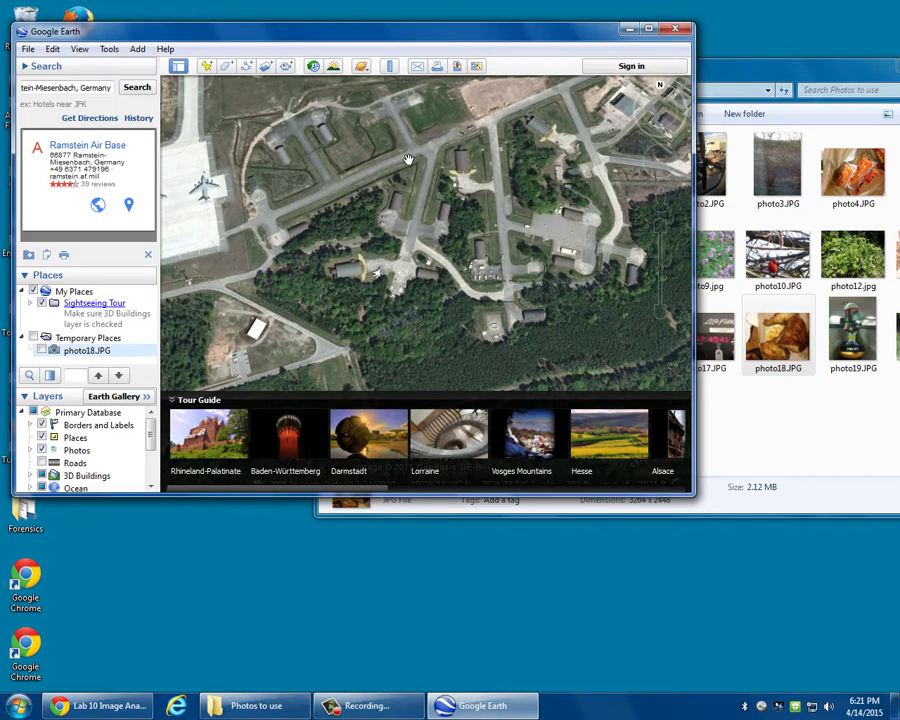
scroll(408, 160, "up", 2)
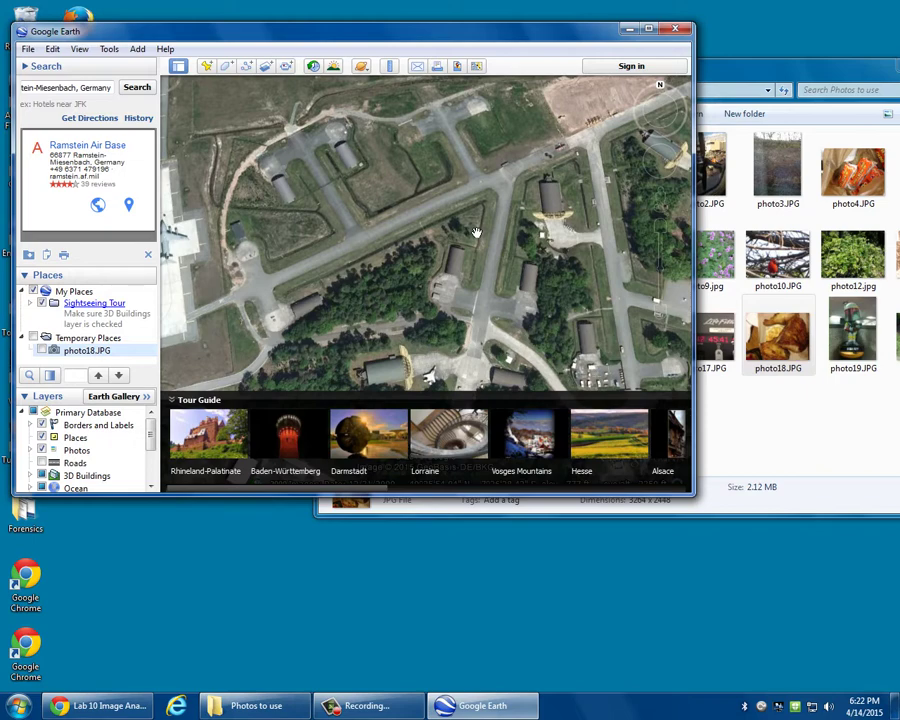
scroll(408, 217, "up", 3)
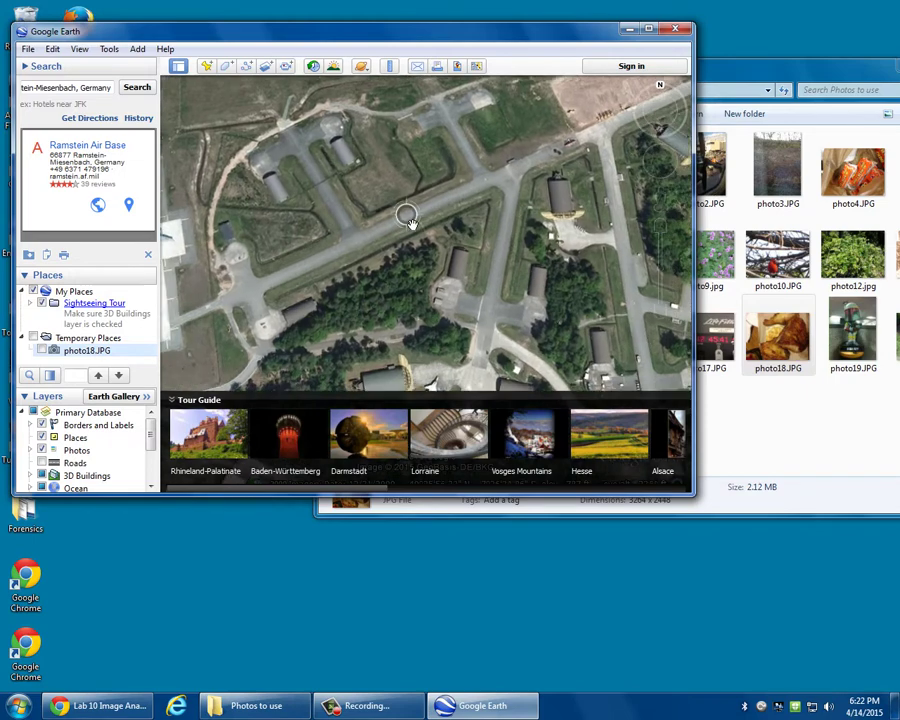
scroll(408, 217, "up", 4)
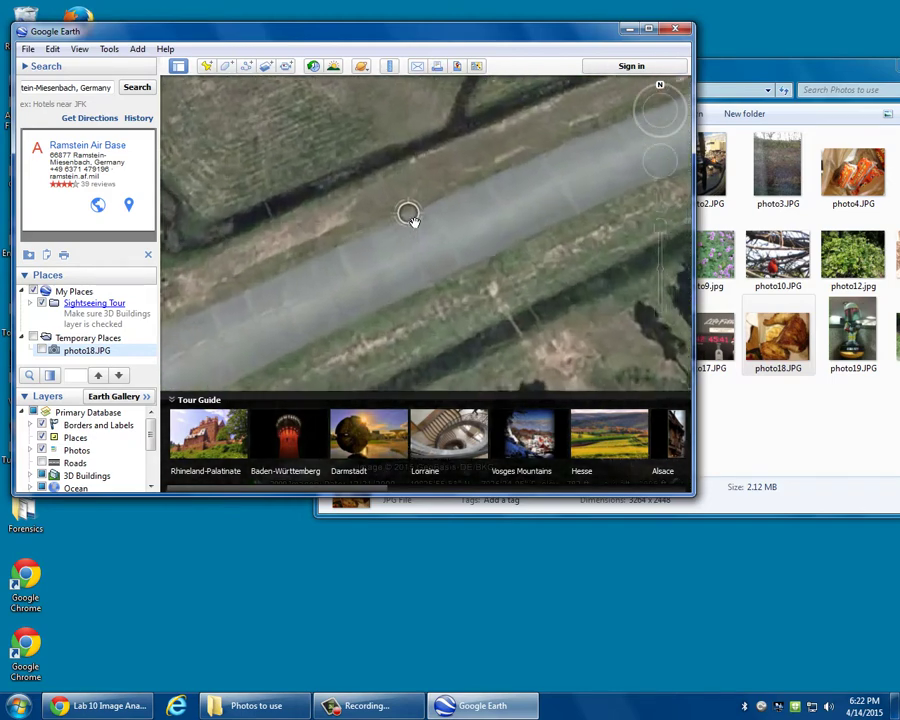
scroll(419, 221, "down", 3)
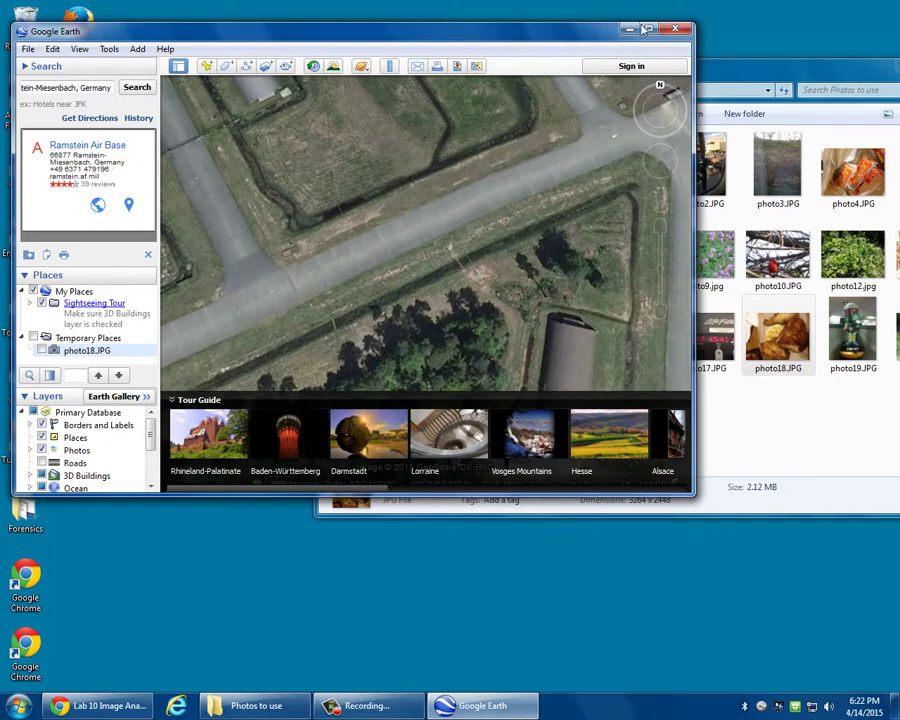
Step: Close Google Earth, discarding the unsaved temporary places, and open Lab 10 Image Analysis.pdf from the Lab 10 Image Analysis folder
left_click(684, 28)
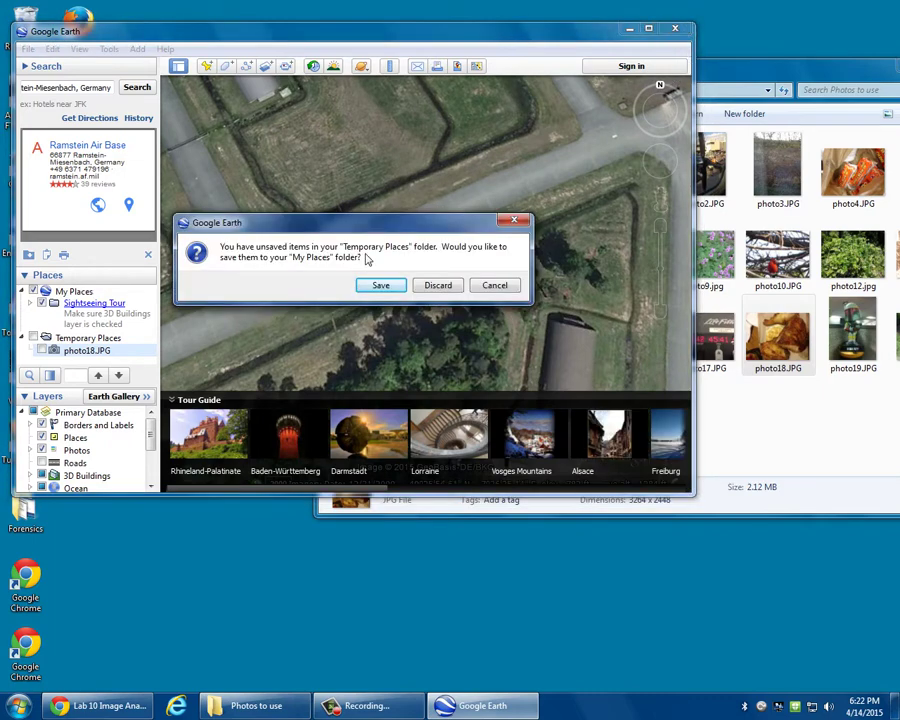
left_click(437, 286)
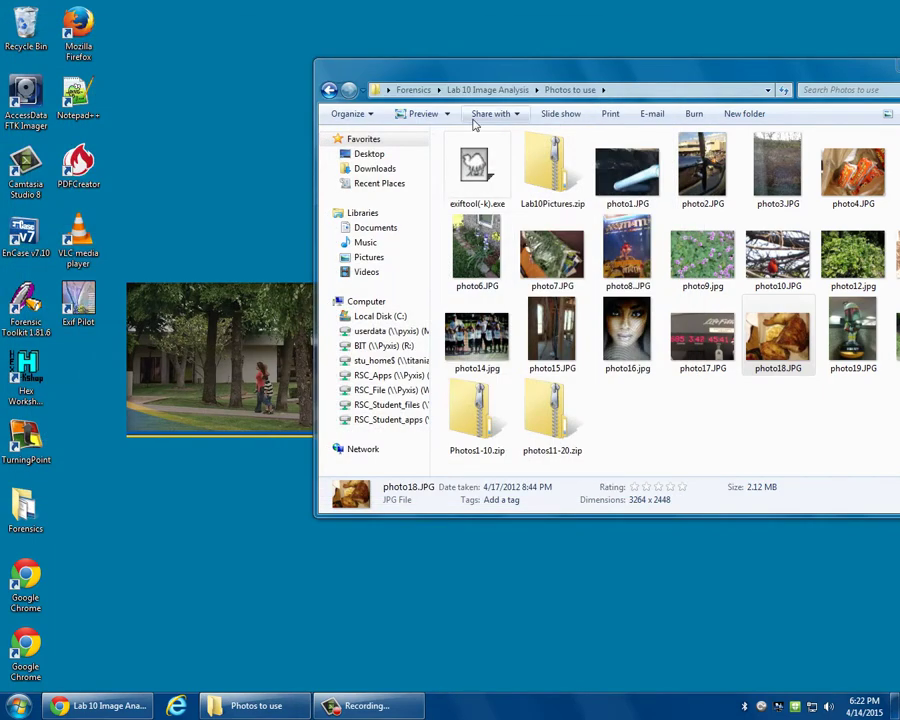
left_click_drag(482, 68, 320, 68)
left_click(342, 89)
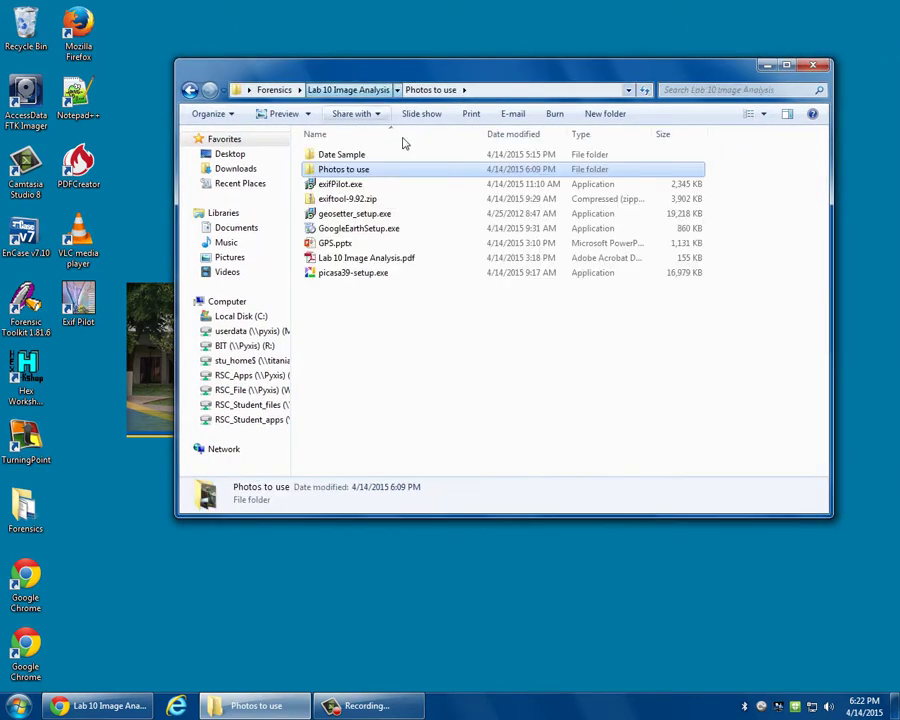
left_click(357, 263)
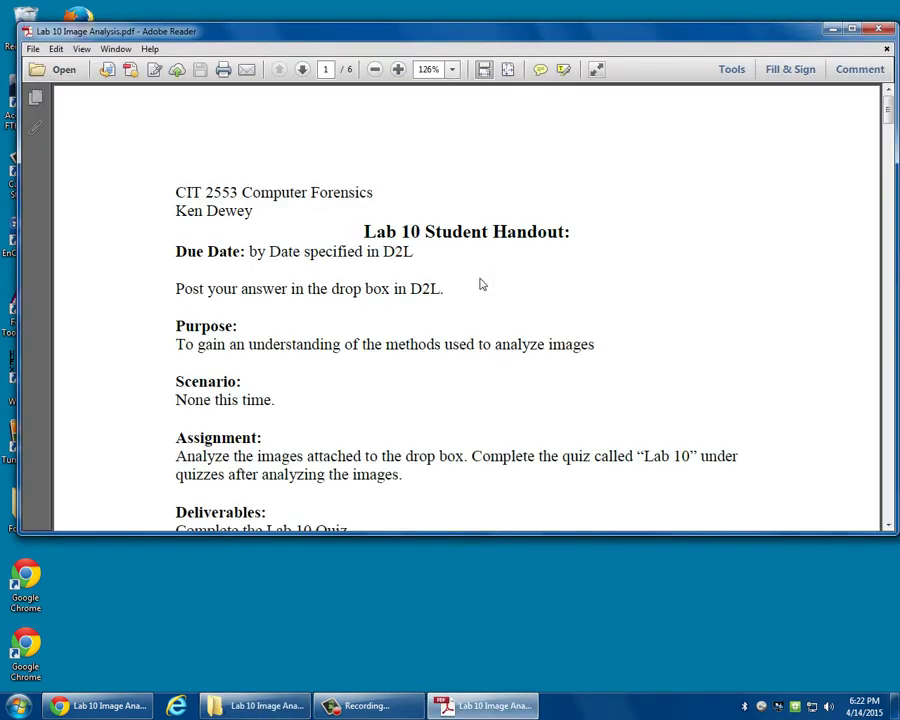
Step: Read the lab handout's purpose, assignment, deliverables and quiz Questions 1 through 3
scroll(485, 286, "down", 3)
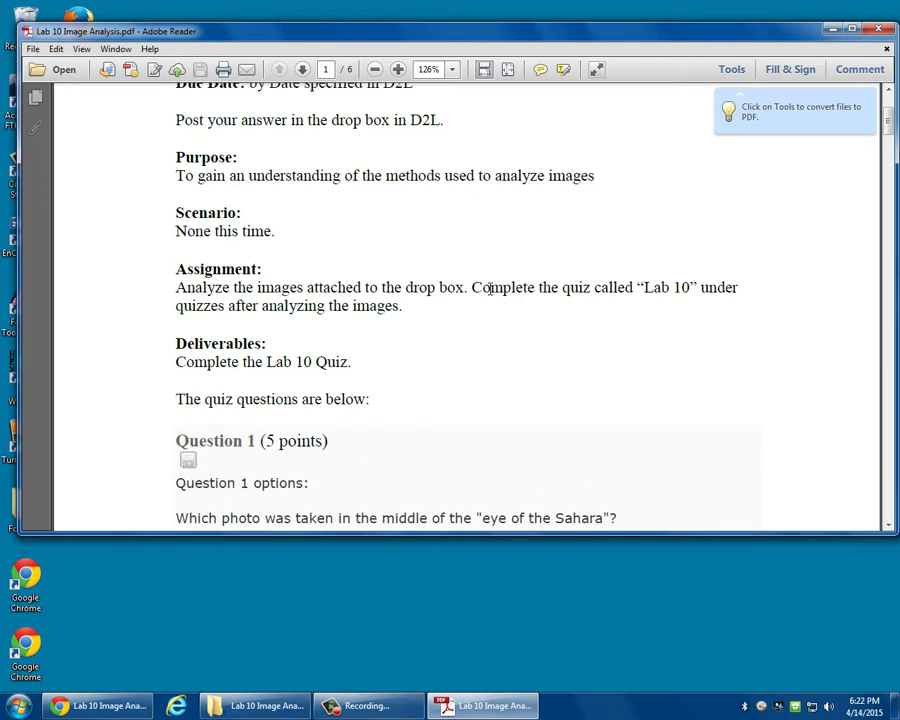
scroll(489, 287, "down", 1)
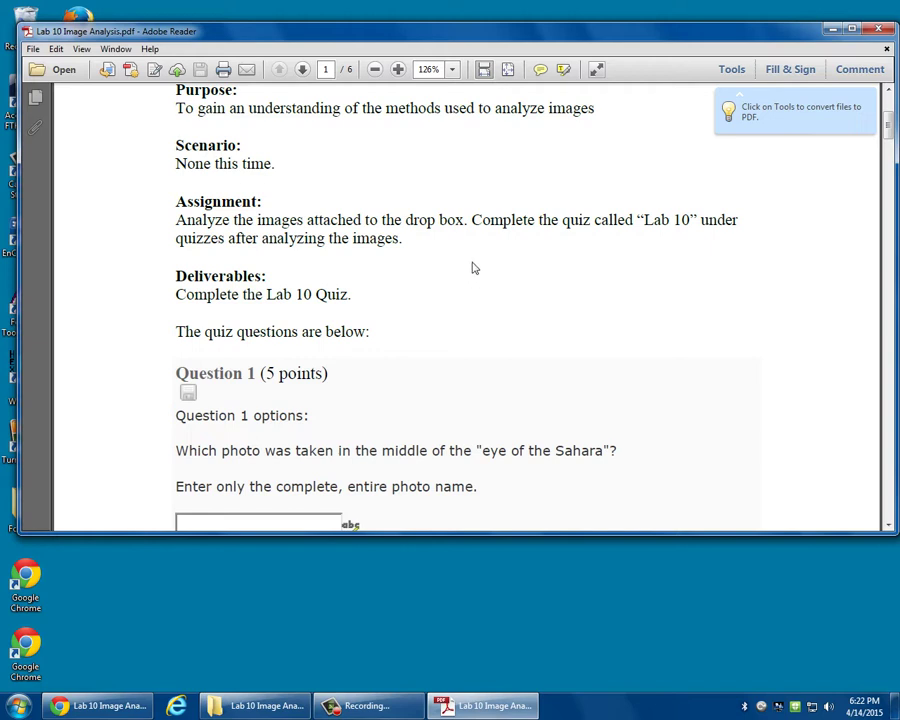
scroll(470, 232, "down", 2)
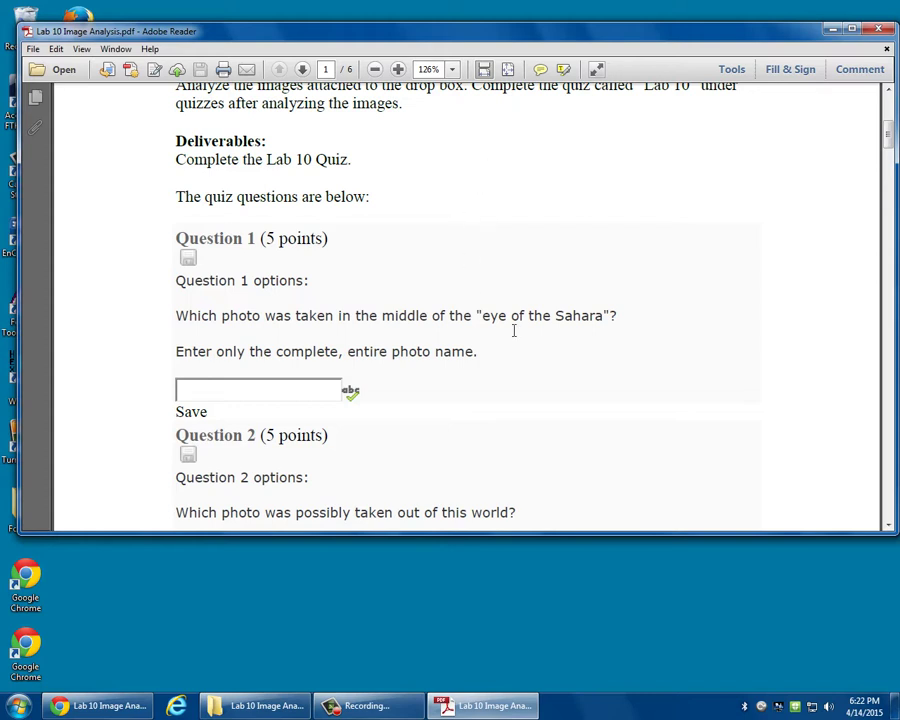
scroll(516, 322, "down", 1)
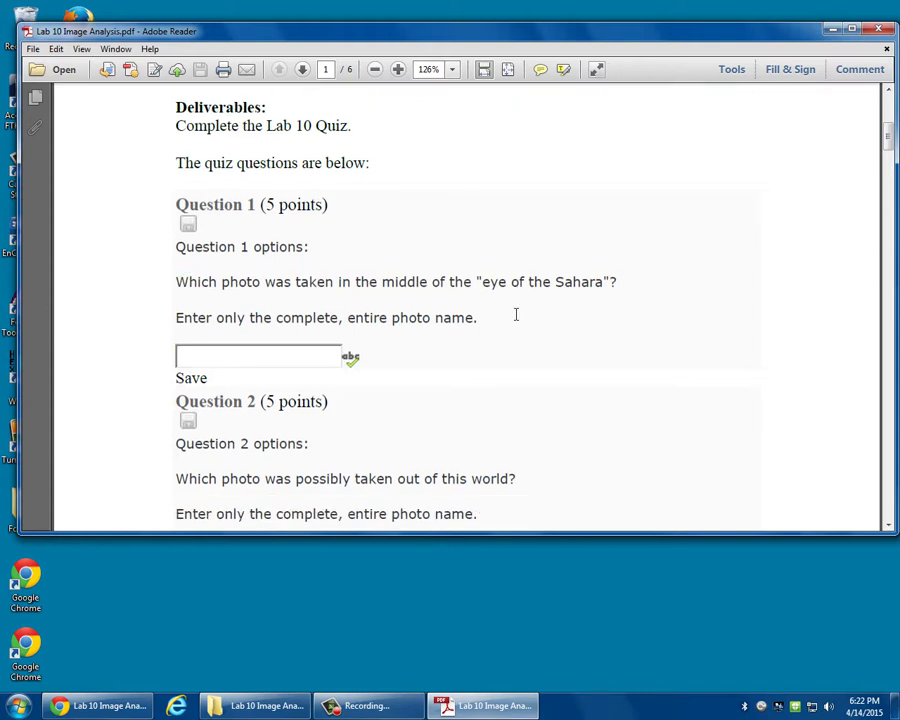
scroll(512, 272, "down", 3)
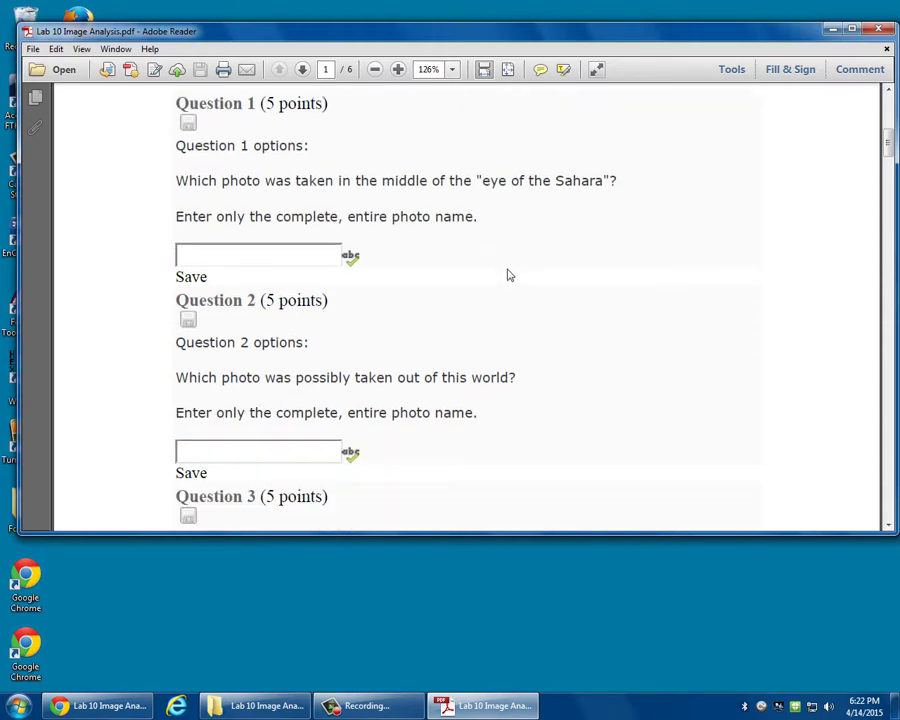
scroll(511, 298, "down", 4)
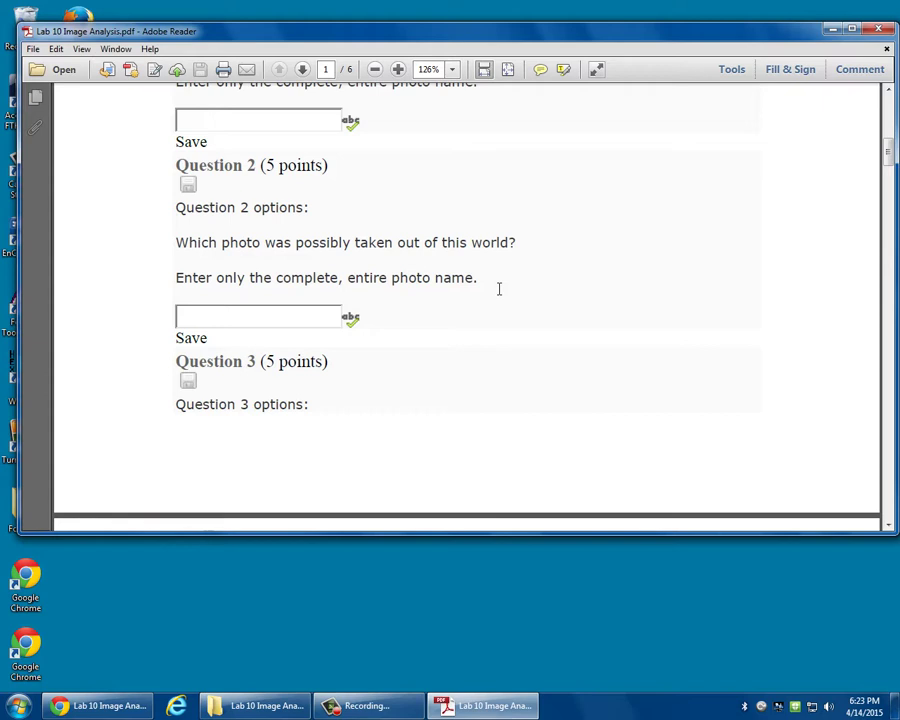
scroll(499, 289, "down", 5)
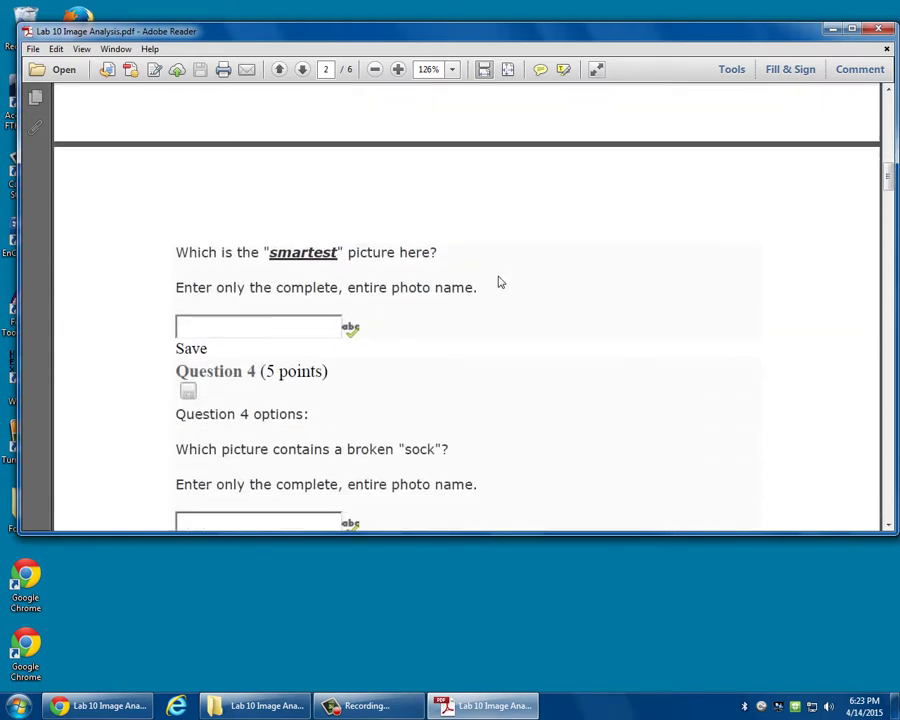
scroll(499, 283, "up", 1)
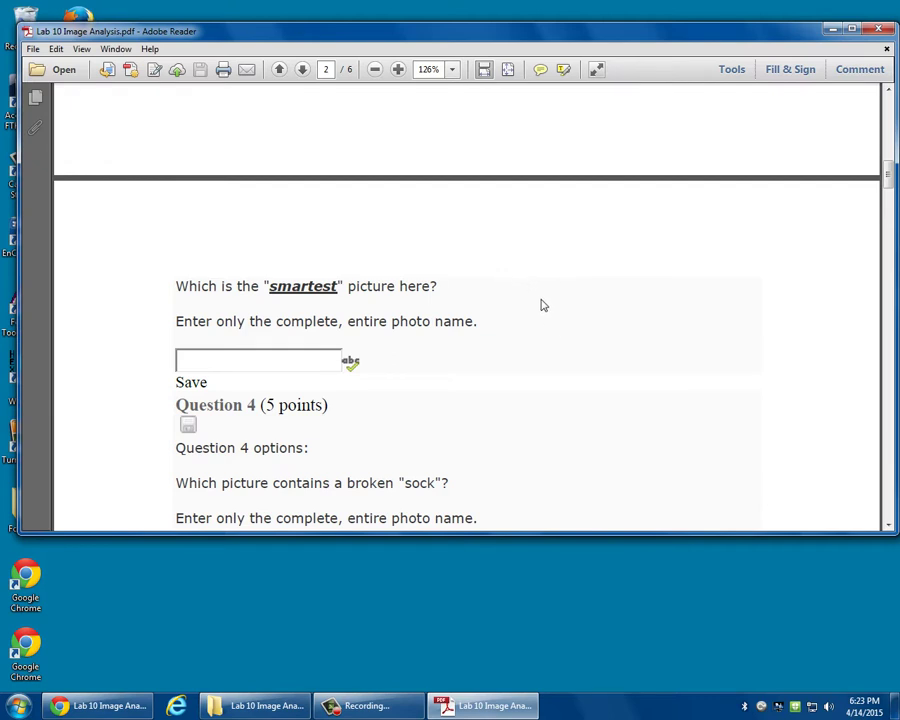
Step: Read quiz Questions 4 through 7, covering the broken sock, the toaster, the unique EXIF version and the altitude
scroll(540, 293, "down", 2)
scroll(540, 293, "down", 6)
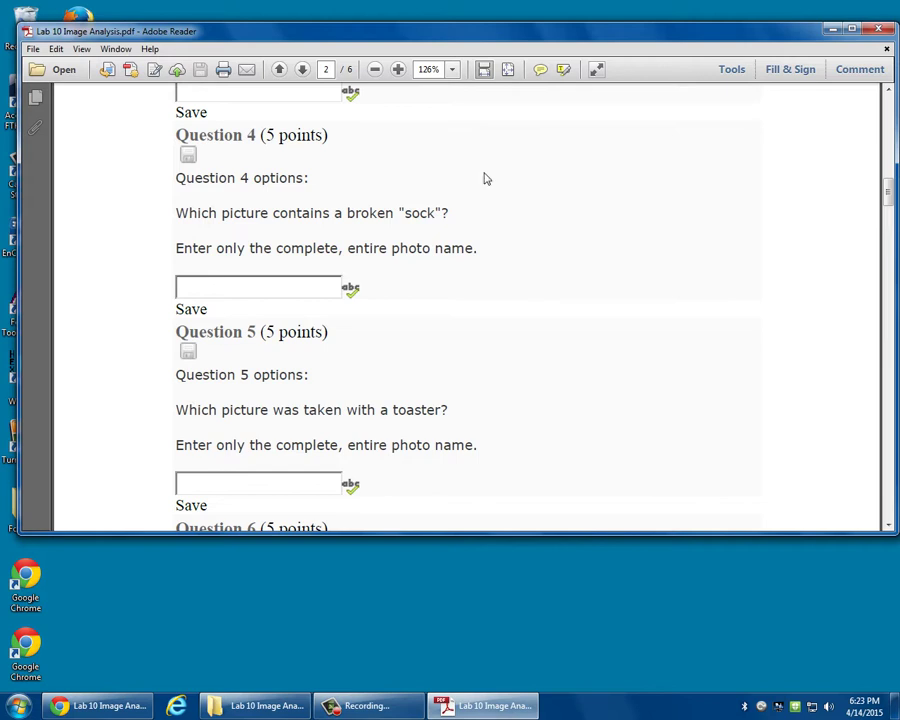
scroll(502, 228, "down", 2)
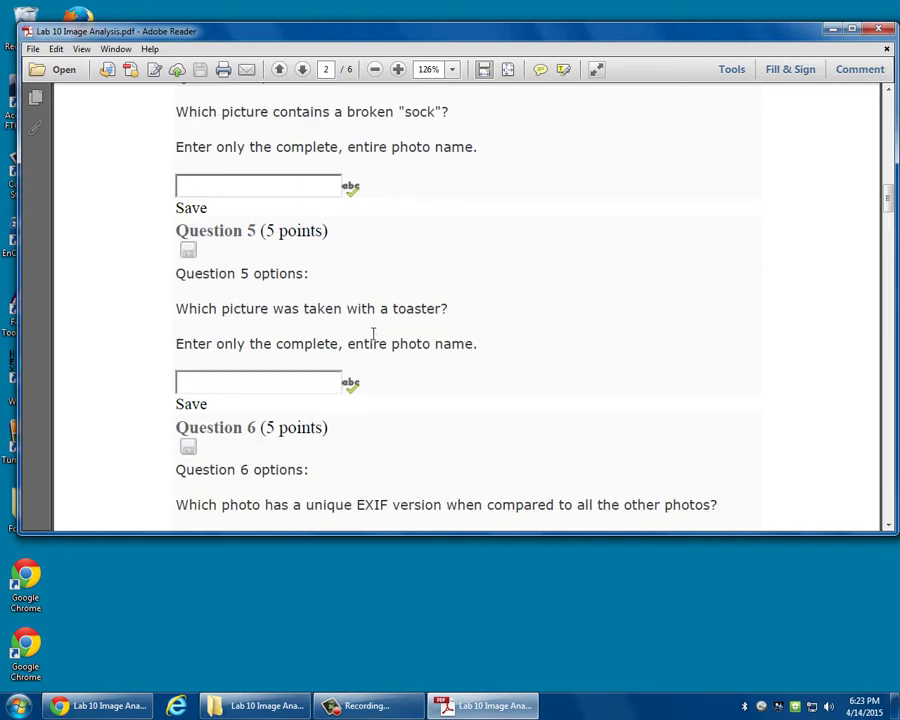
scroll(660, 300, "down", 3)
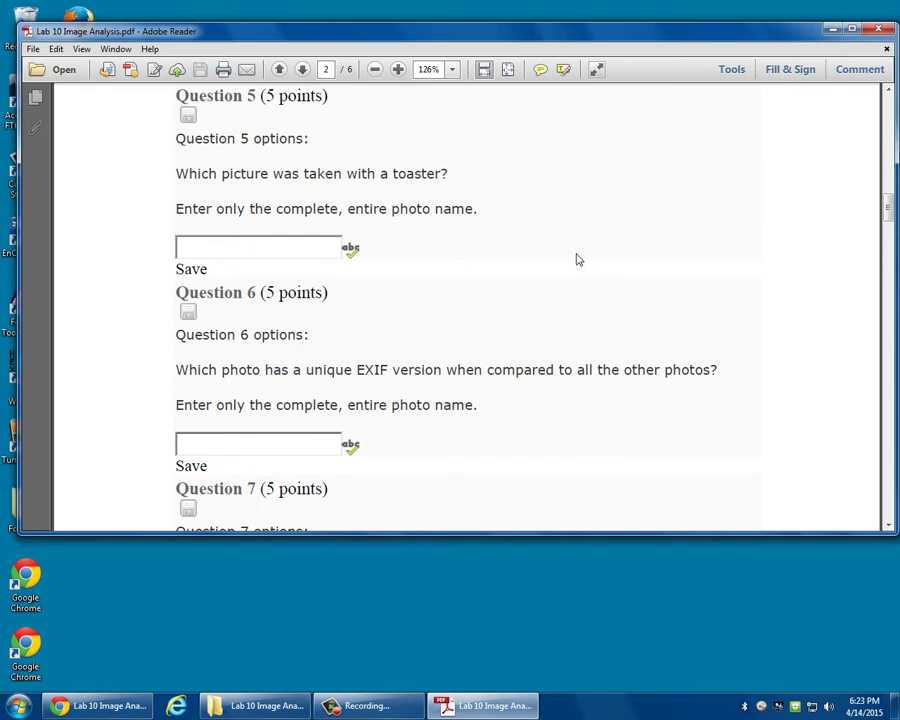
scroll(560, 257, "down", 1)
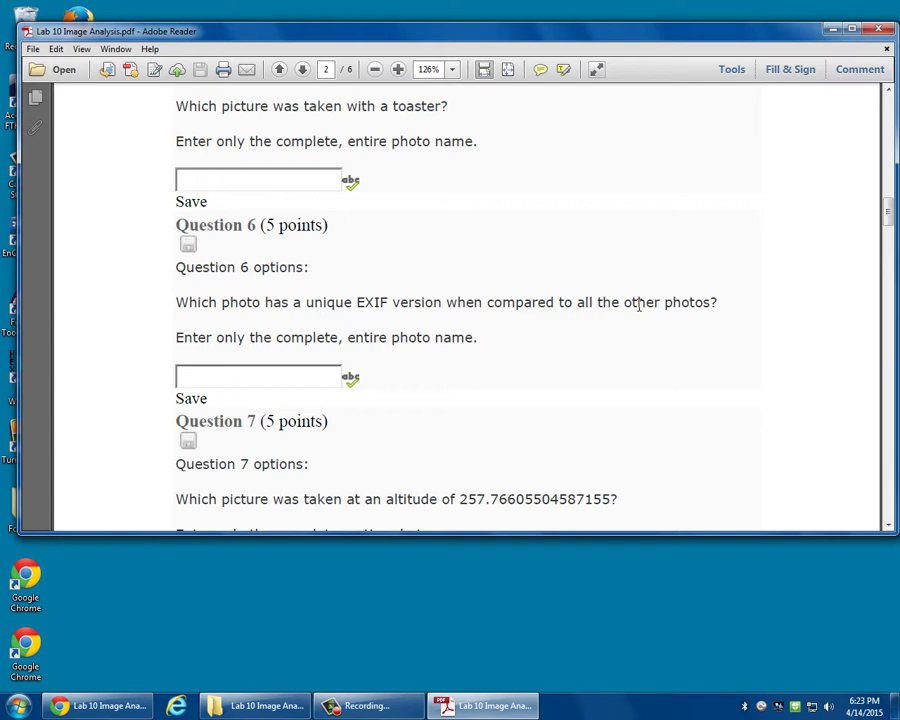
scroll(594, 308, "down", 3)
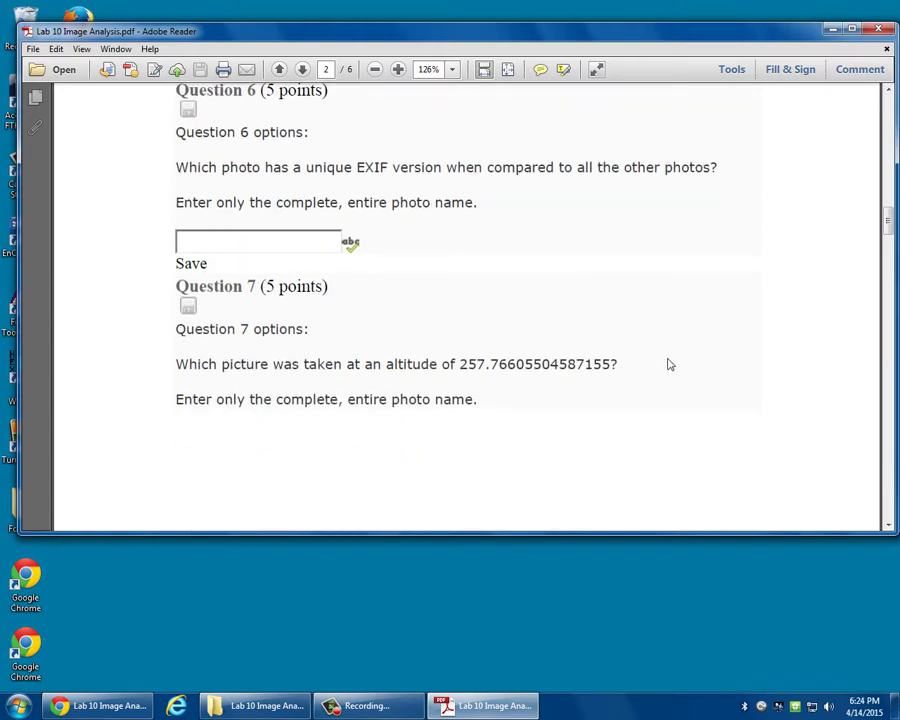
scroll(669, 362, "down", 2)
scroll(670, 361, "down", 5)
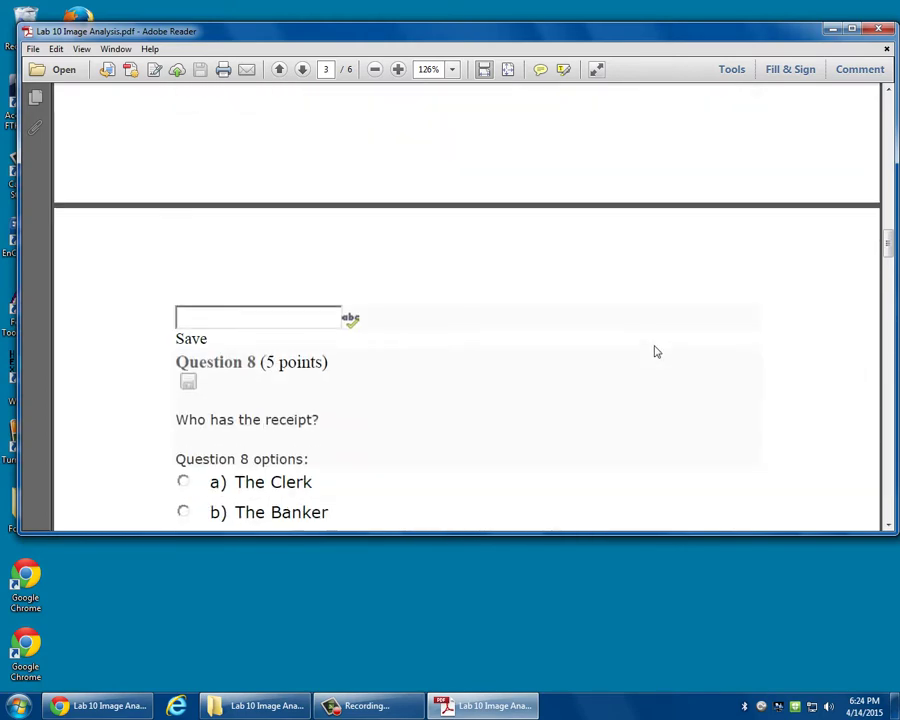
Step: Read quiz Questions 8 through 15, from who has the receipt to the picture taken in Goldsby OK
scroll(649, 344, "down", 4)
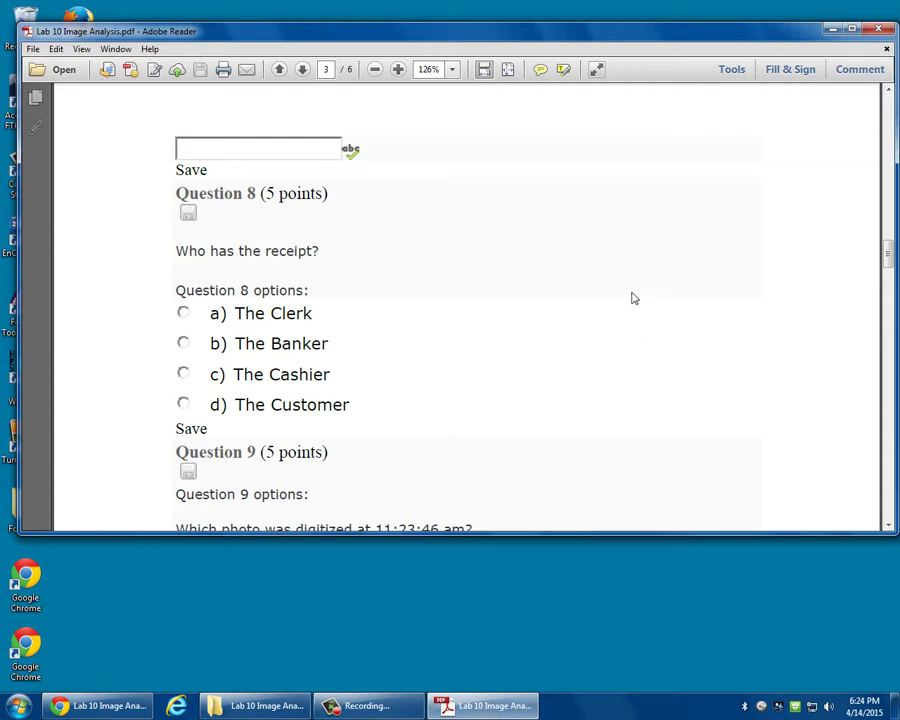
scroll(630, 290, "down", 6)
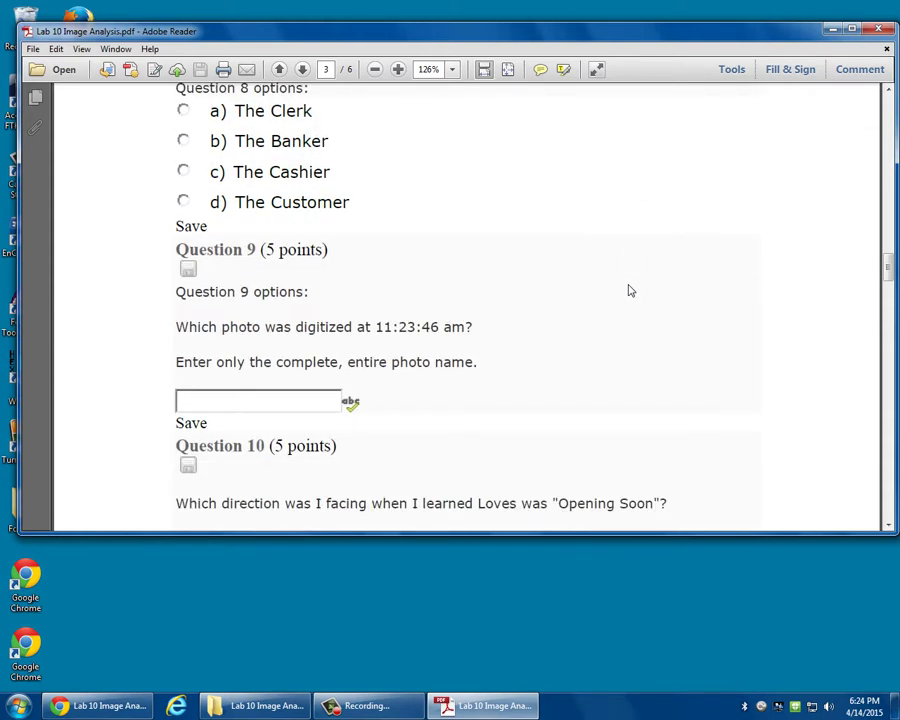
scroll(630, 290, "down", 1)
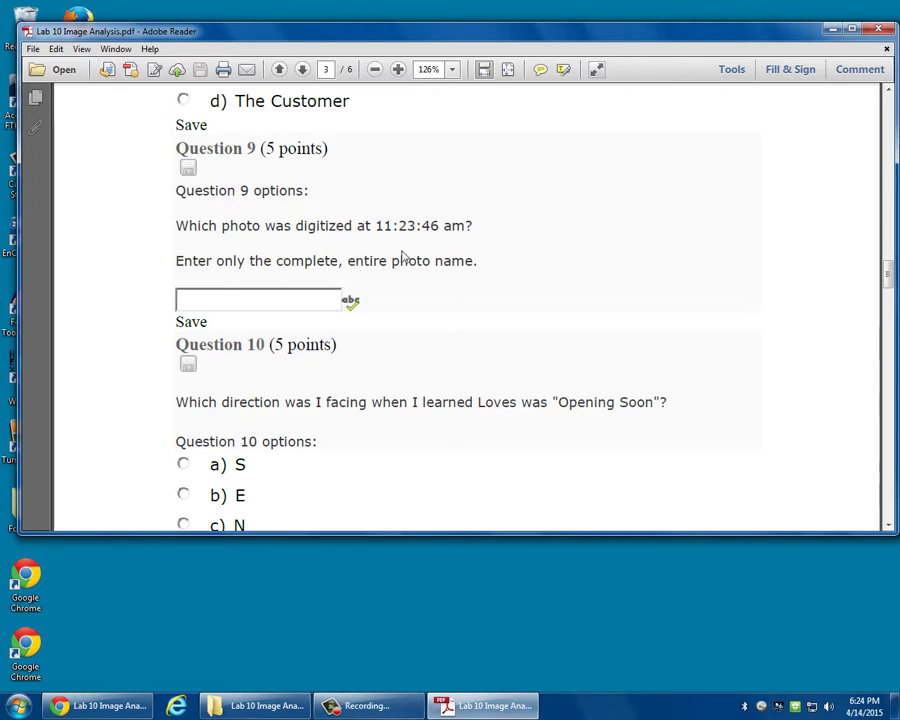
scroll(404, 257, "down", 3)
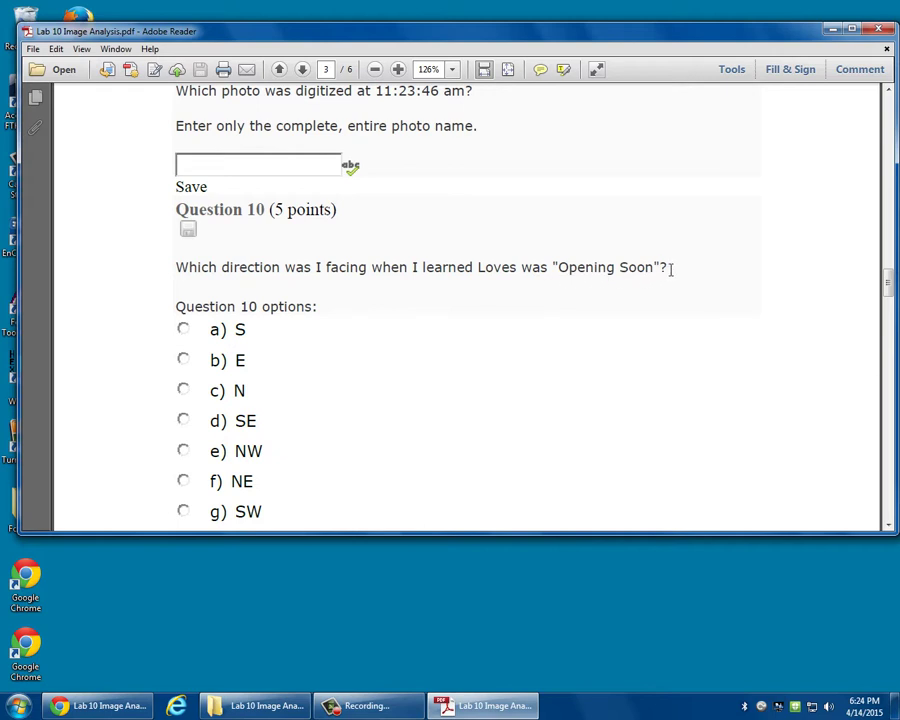
scroll(700, 285, "down", 2)
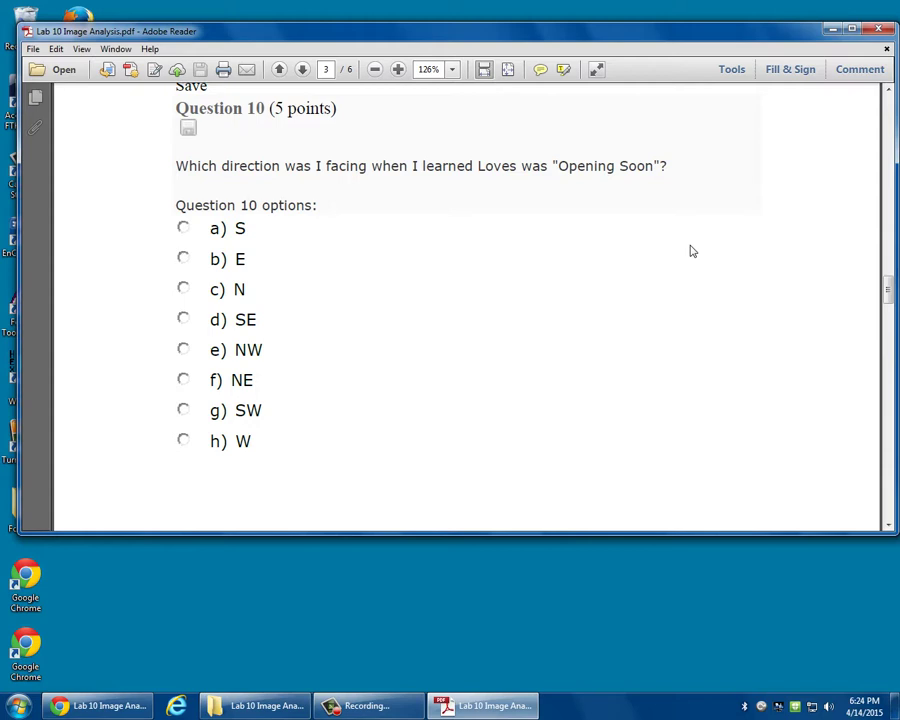
scroll(628, 270, "down", 9)
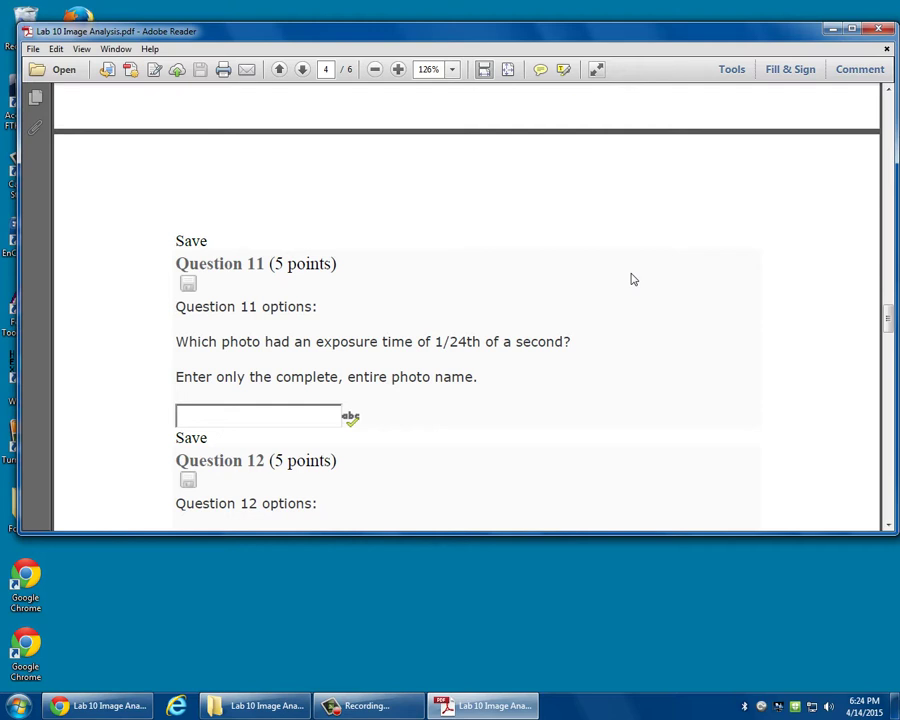
scroll(629, 279, "down", 6)
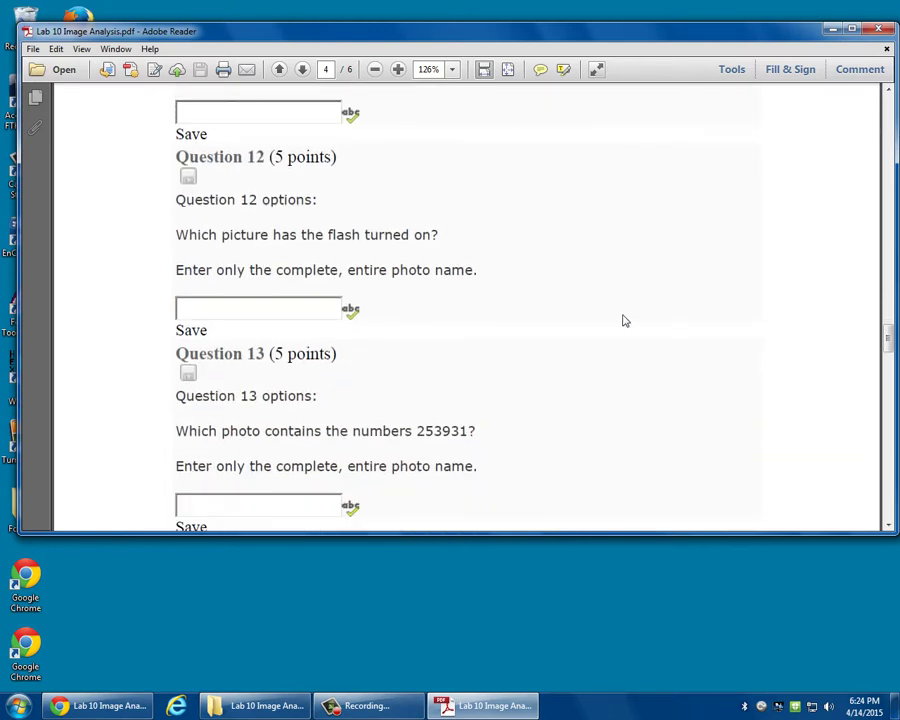
scroll(600, 312, "down", 4)
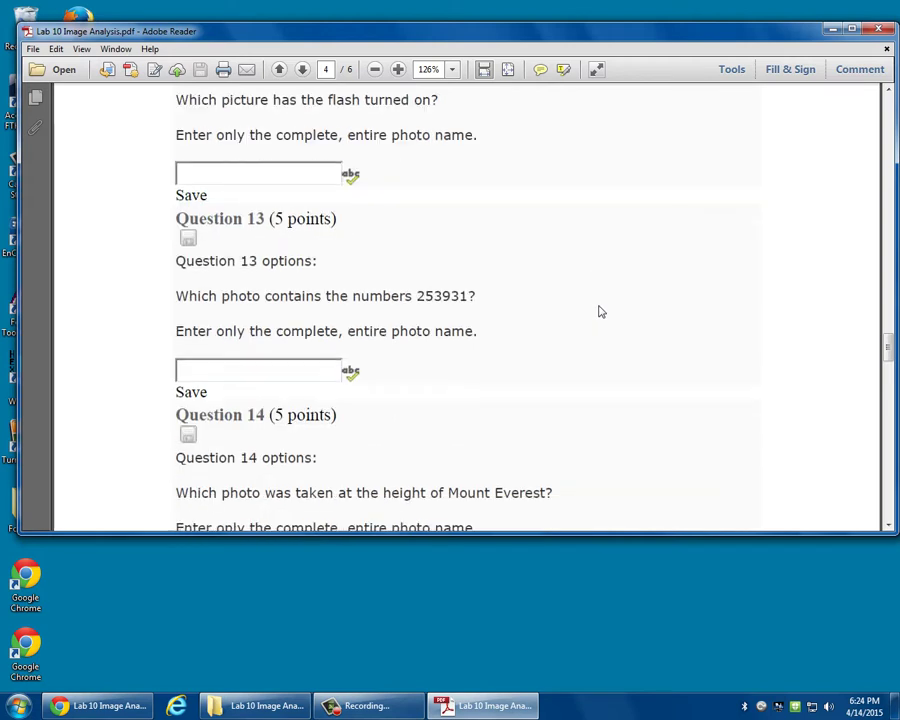
scroll(596, 311, "down", 2)
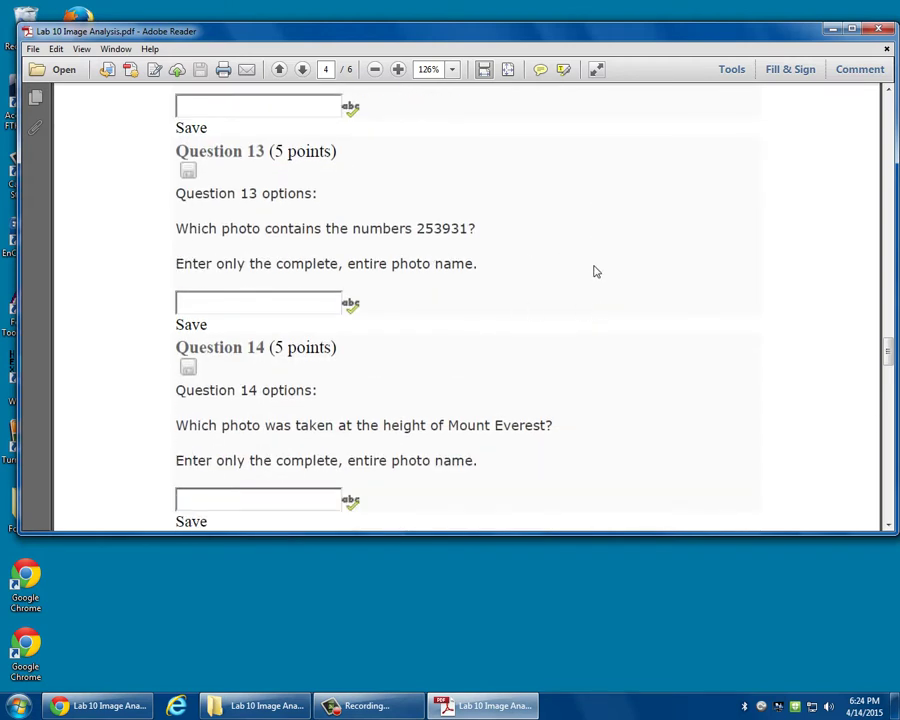
scroll(592, 270, "down", 4)
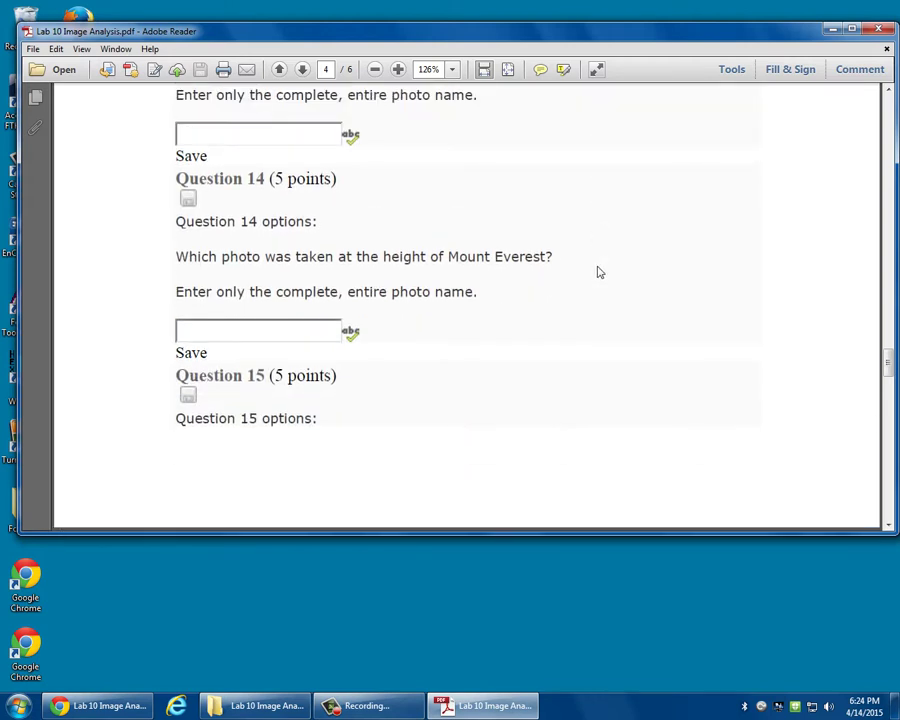
scroll(566, 275, "down", 4)
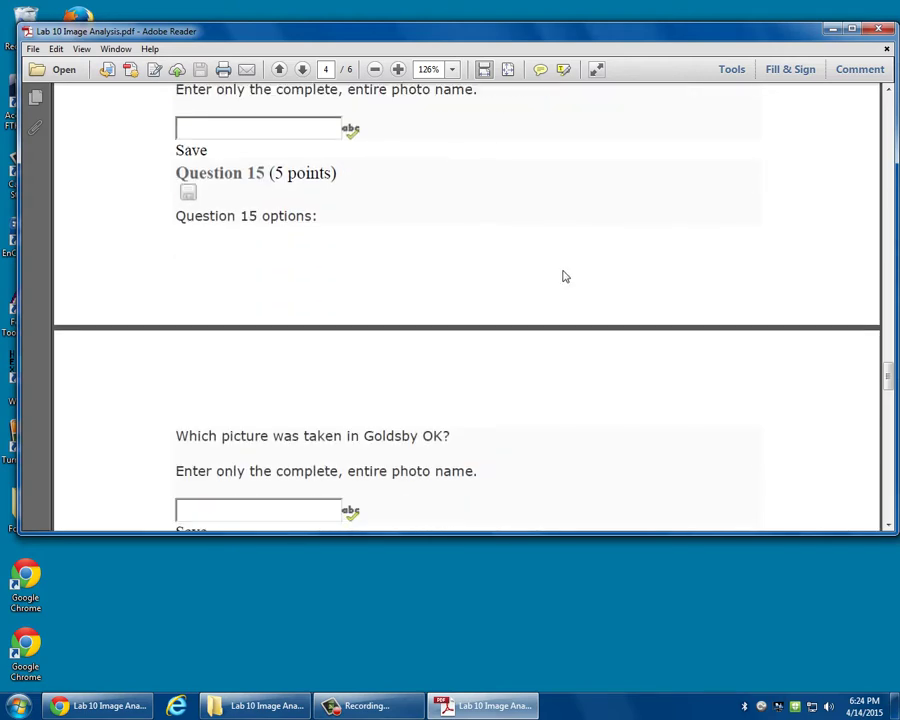
scroll(563, 276, "down", 3)
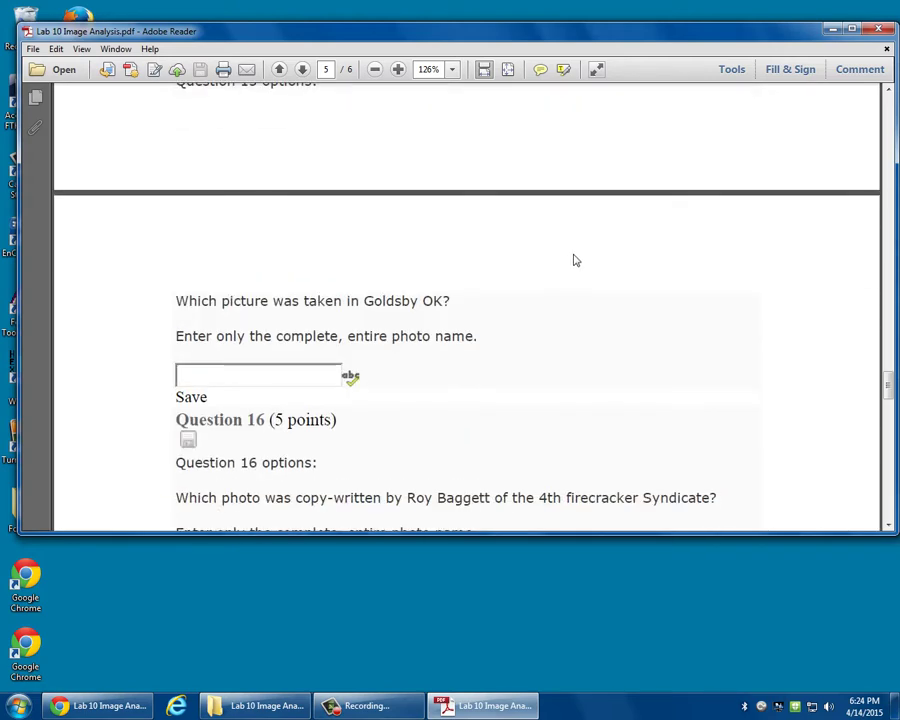
Step: Read quiz Questions 16 through 20, from the copyrighted photo to the Shell Pump number 2 closeup
scroll(564, 280, "down", 4)
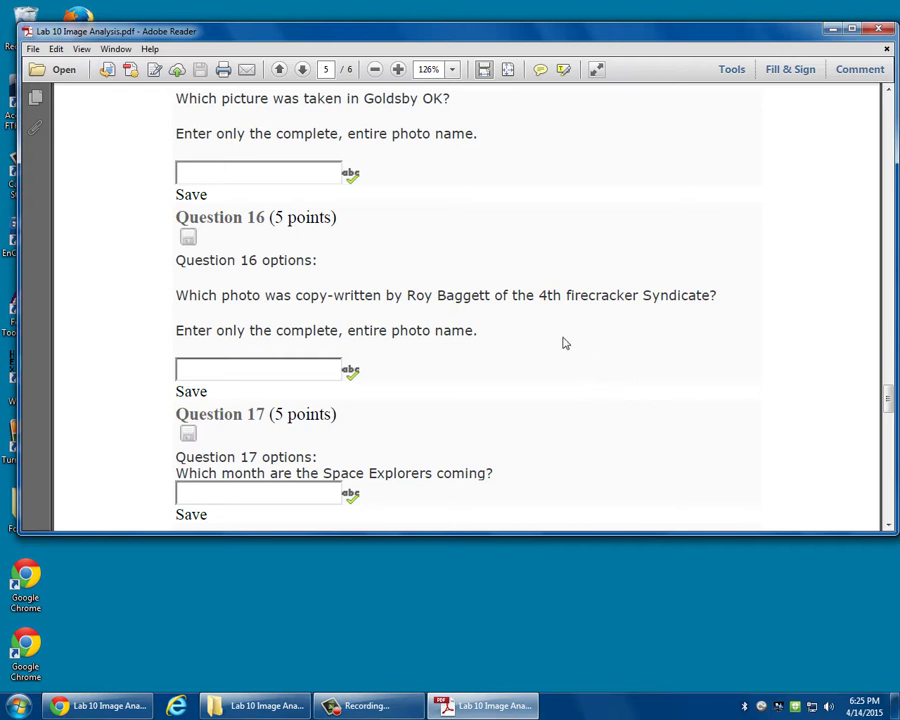
scroll(600, 323, "down", 3)
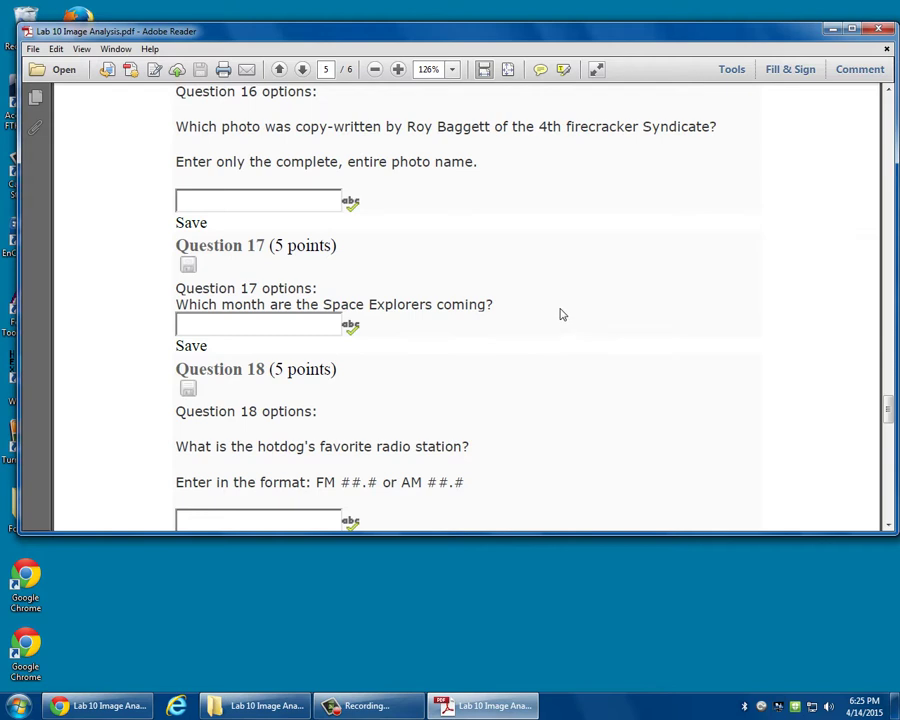
scroll(560, 314, "down", 3)
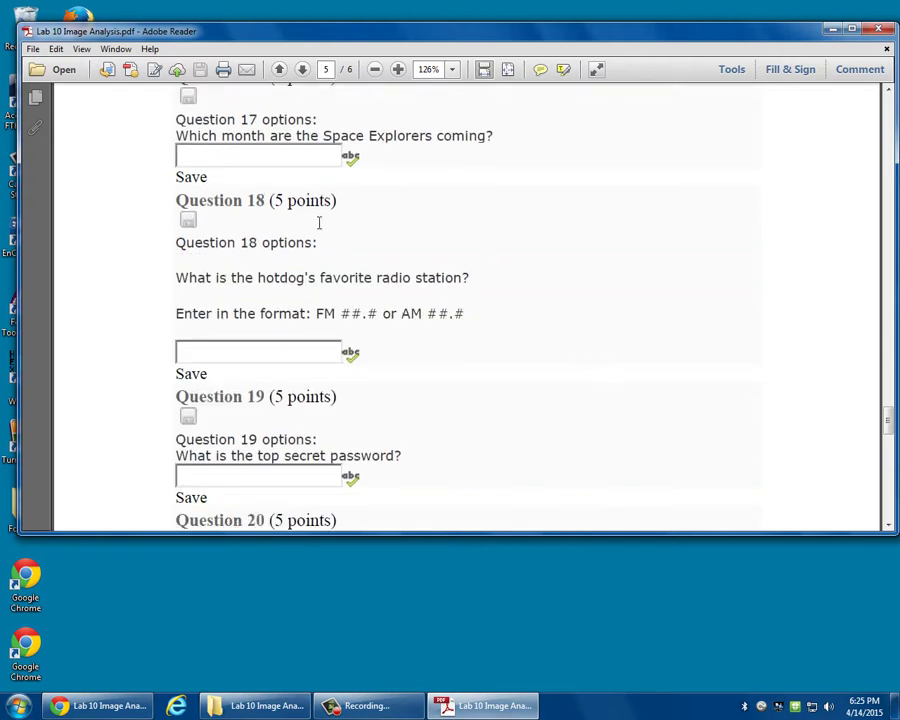
scroll(512, 308, "down", 4)
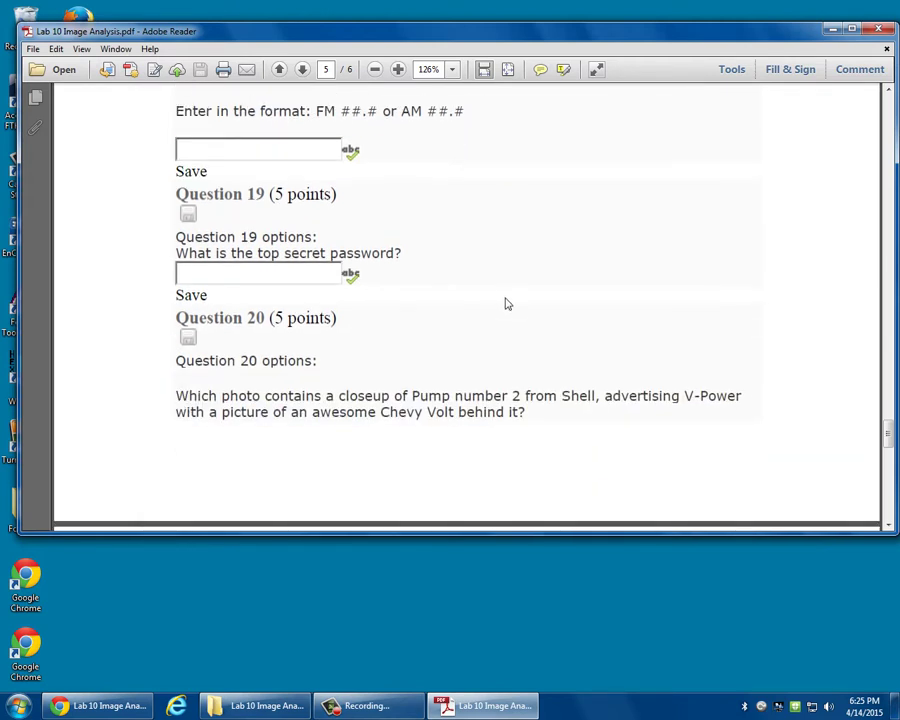
scroll(515, 295, "down", 3)
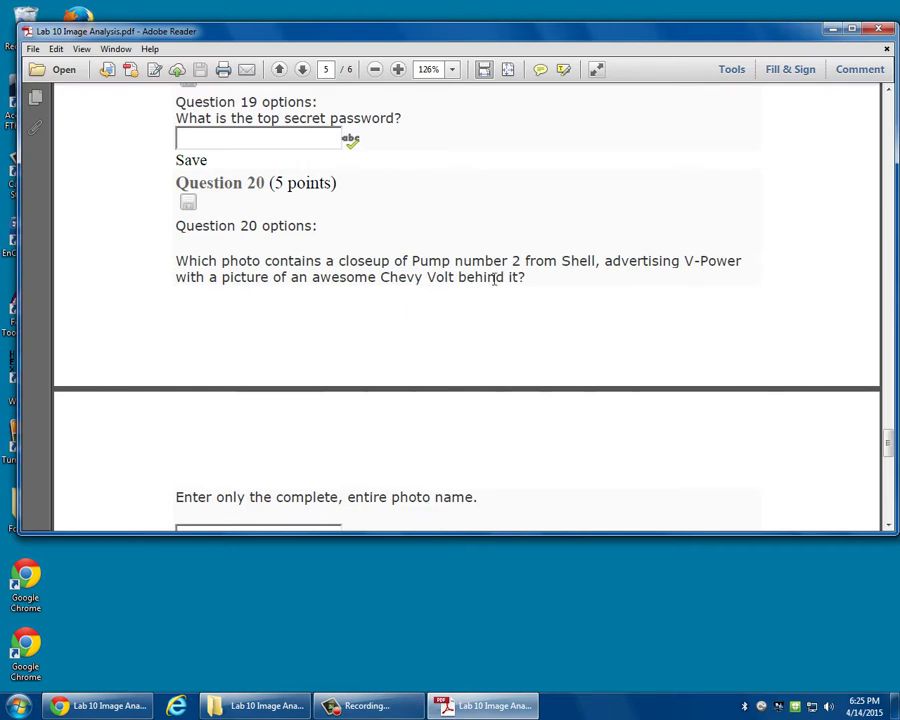
scroll(493, 276, "down", 4)
scroll(493, 279, "up", 4)
Step: Open the CIT 2553 Forensics folder on the bs-131-01 network share and go up to the h$ share root
key("super+r")
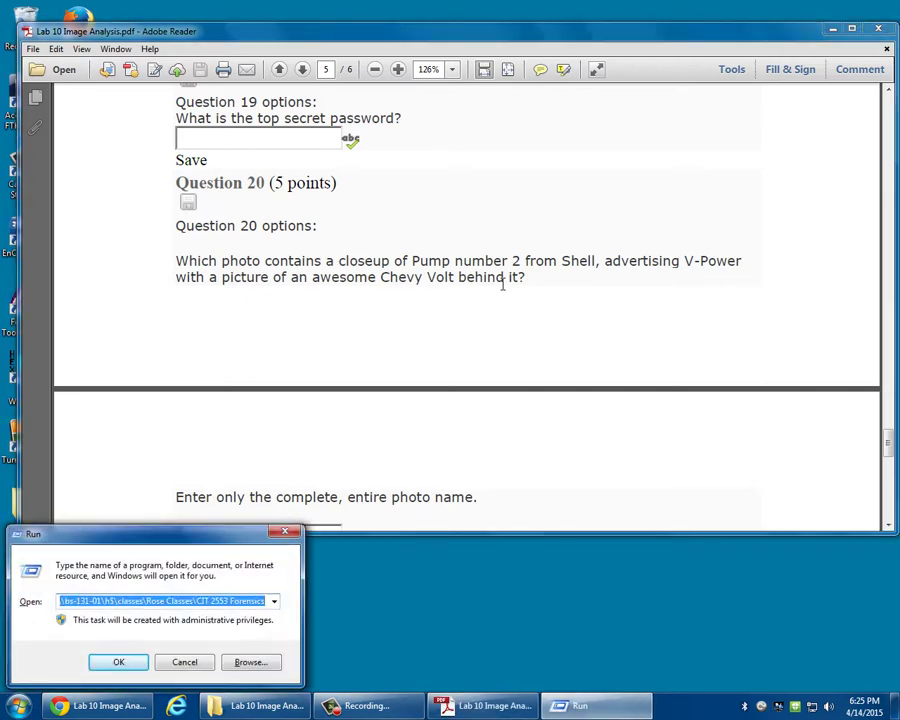
key("Return")
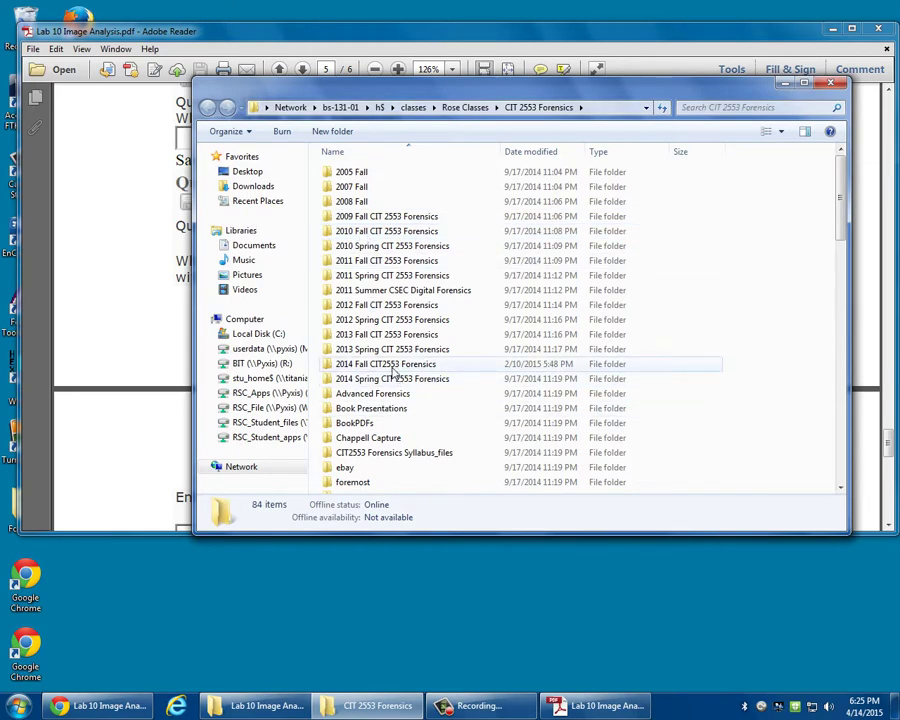
left_click(412, 112)
left_click(384, 110)
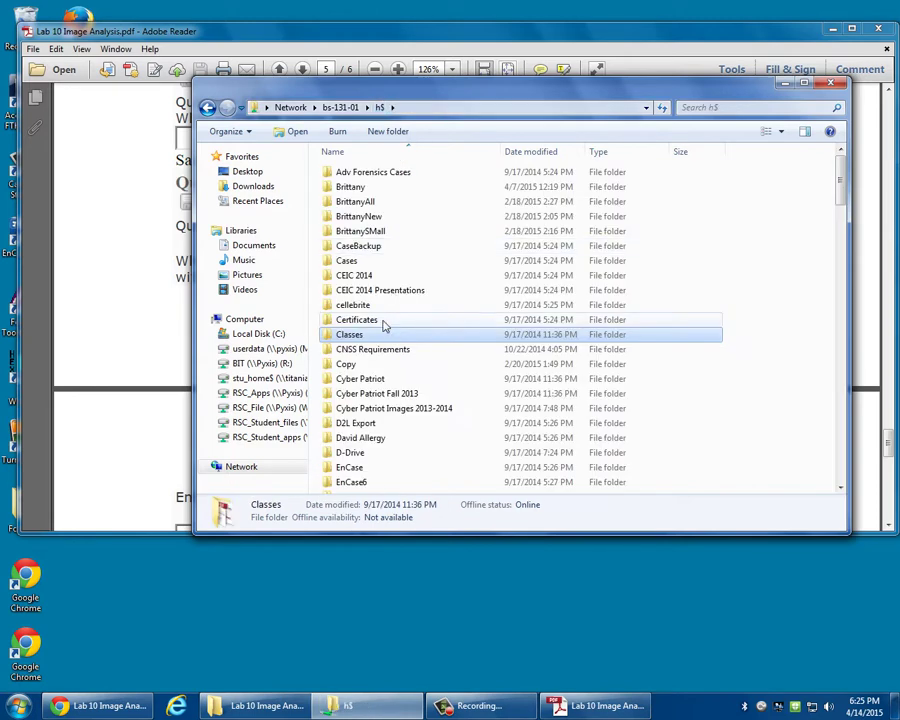
Step: Open the Photos to use folder under OneDrive, Current Classes, 2015 Spring CIT2553 Forensics, Lab 10 Image Analysis
scroll(369, 399, "down", 2)
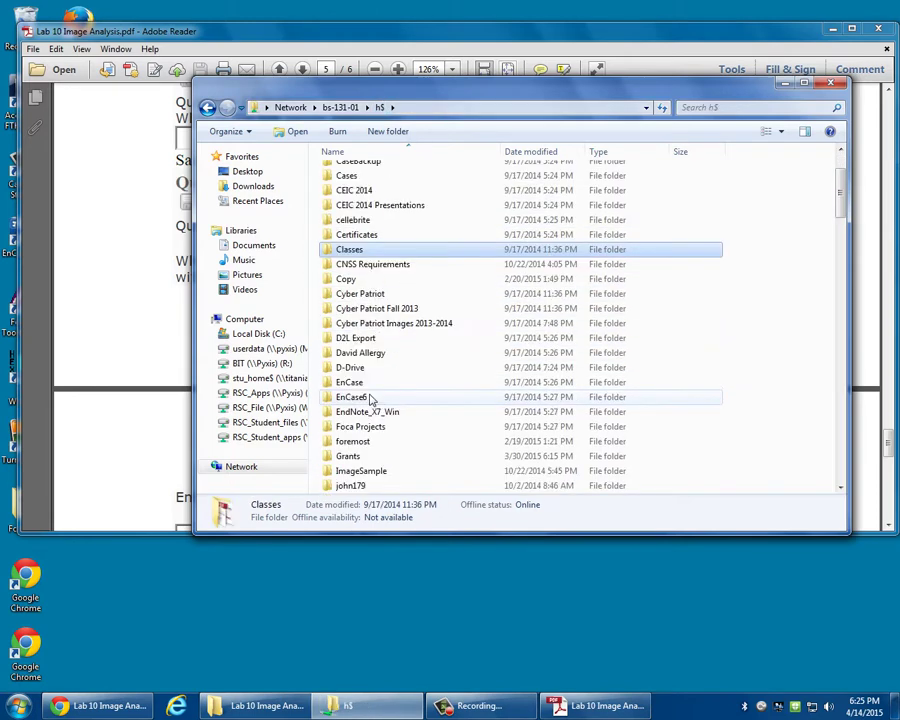
scroll(370, 398, "down", 4)
double_click(366, 368)
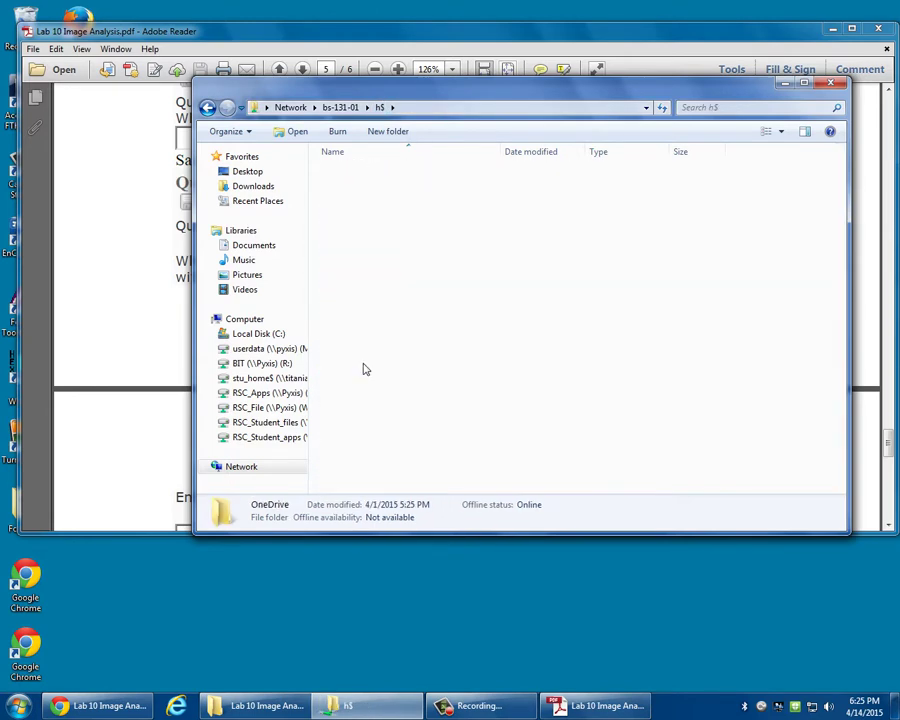
double_click(352, 186)
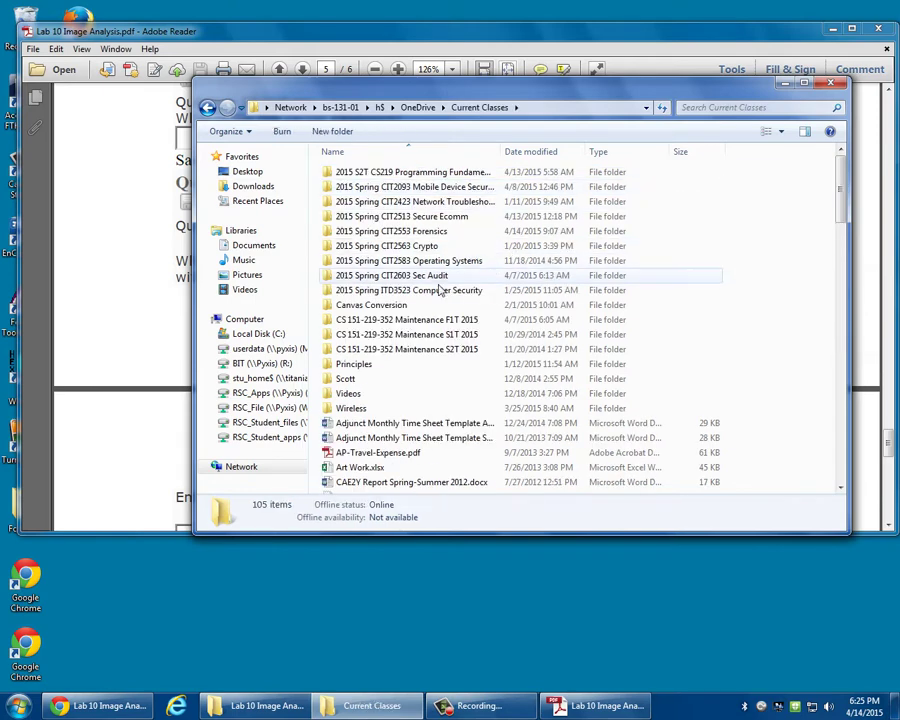
double_click(417, 234)
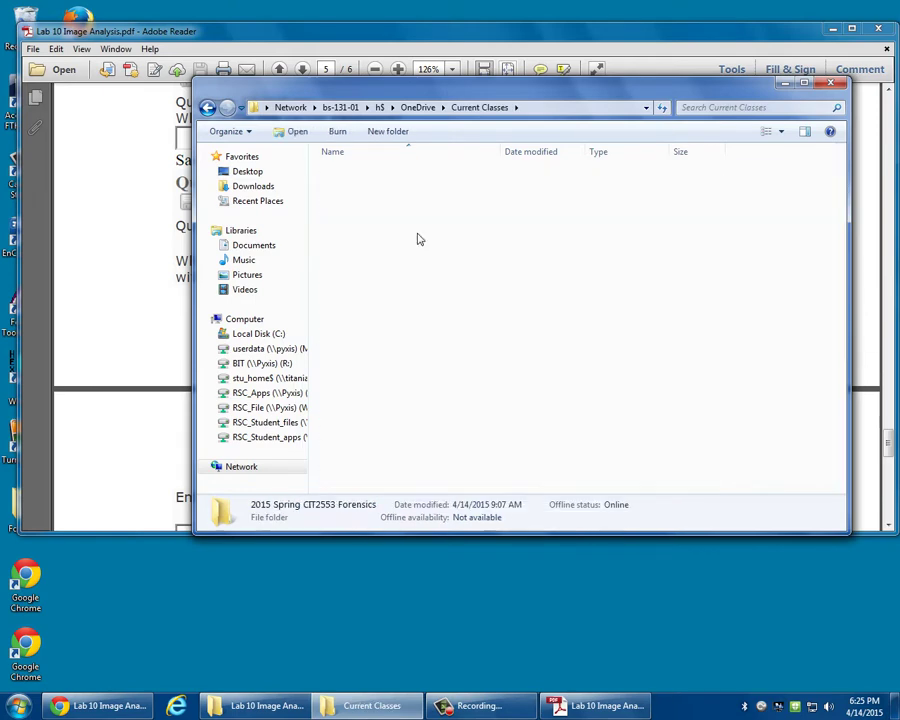
double_click(380, 305)
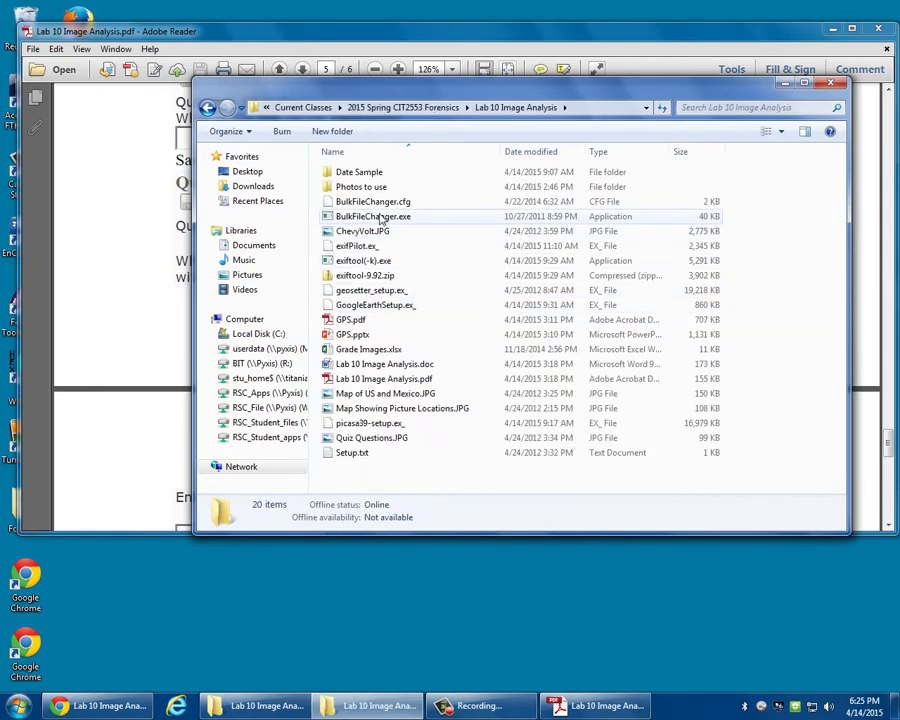
double_click(365, 187)
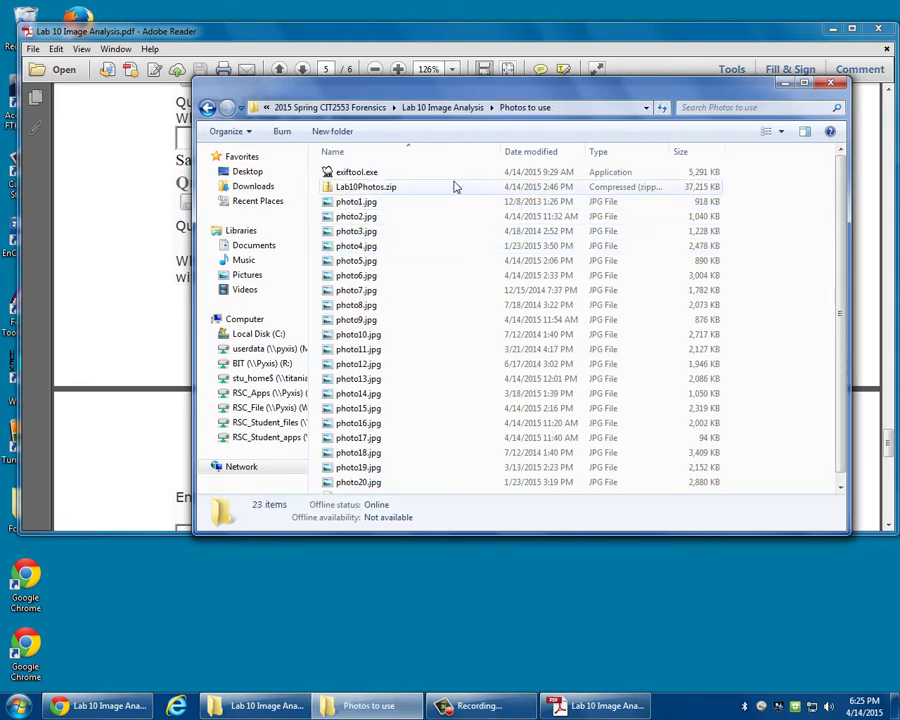
Step: Maximize the Photos to use window, show its files as extra large icons and look through all the photos
double_click(553, 89)
left_click(835, 50)
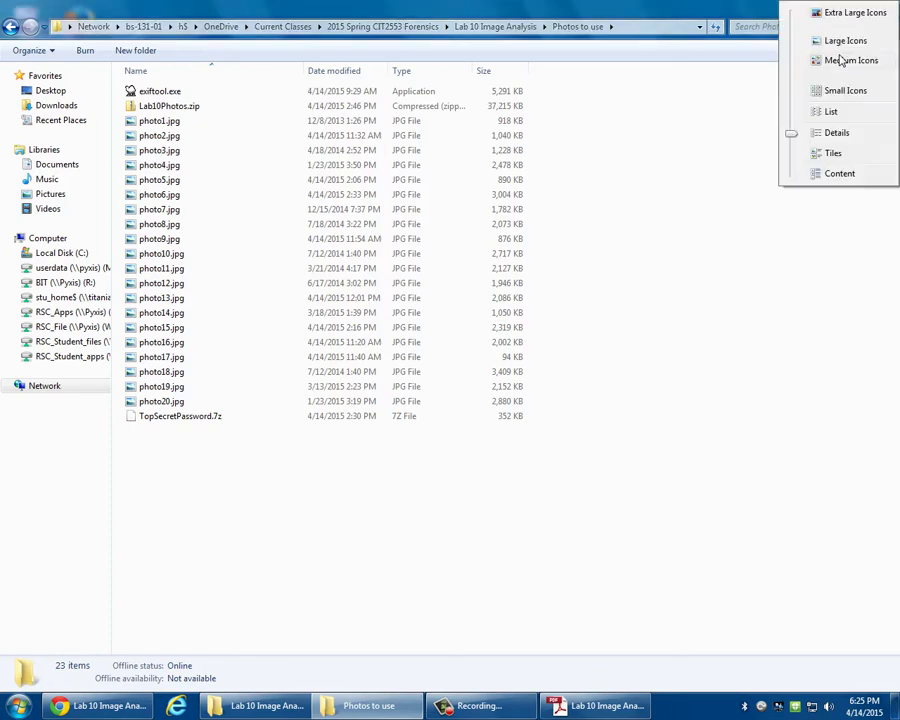
left_click(830, 11)
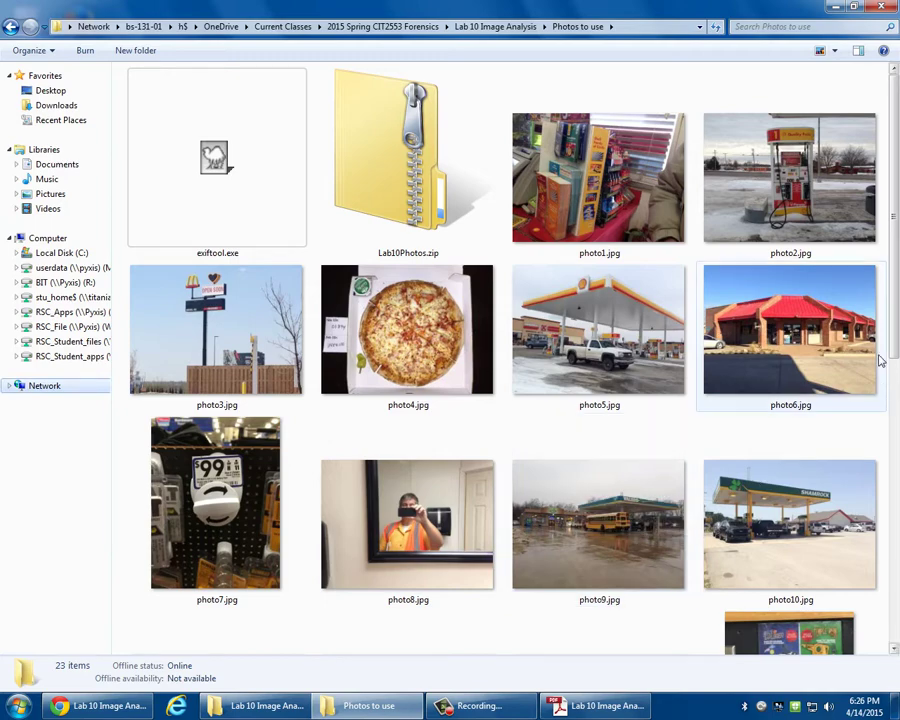
mouse_move(895, 345)
left_mouse_down()
mouse_move(896, 630)
mouse_move(895, 345)
left_mouse_up()
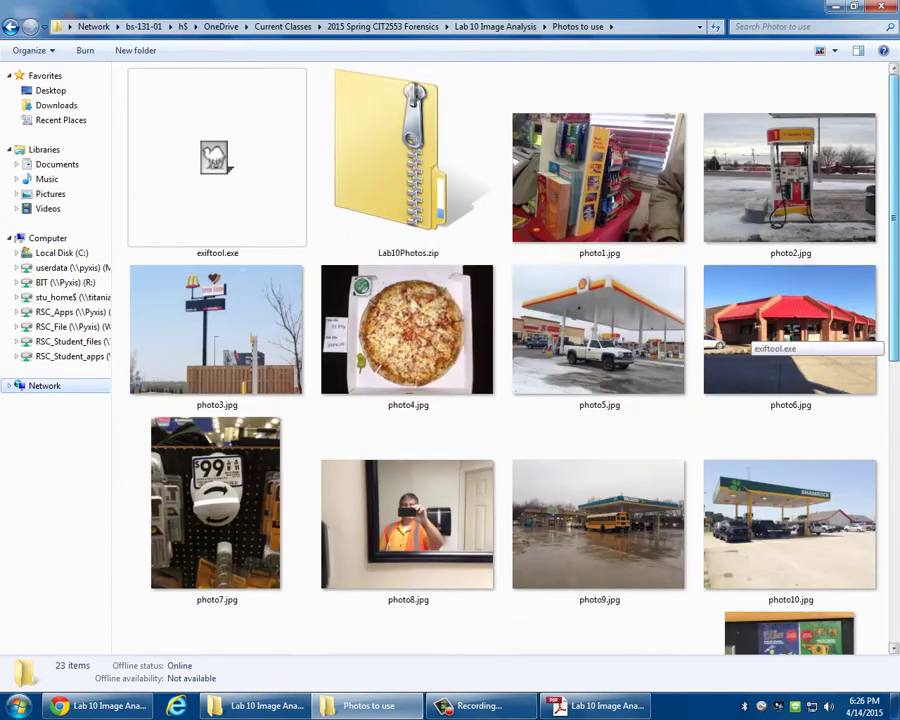
left_click(890, 636)
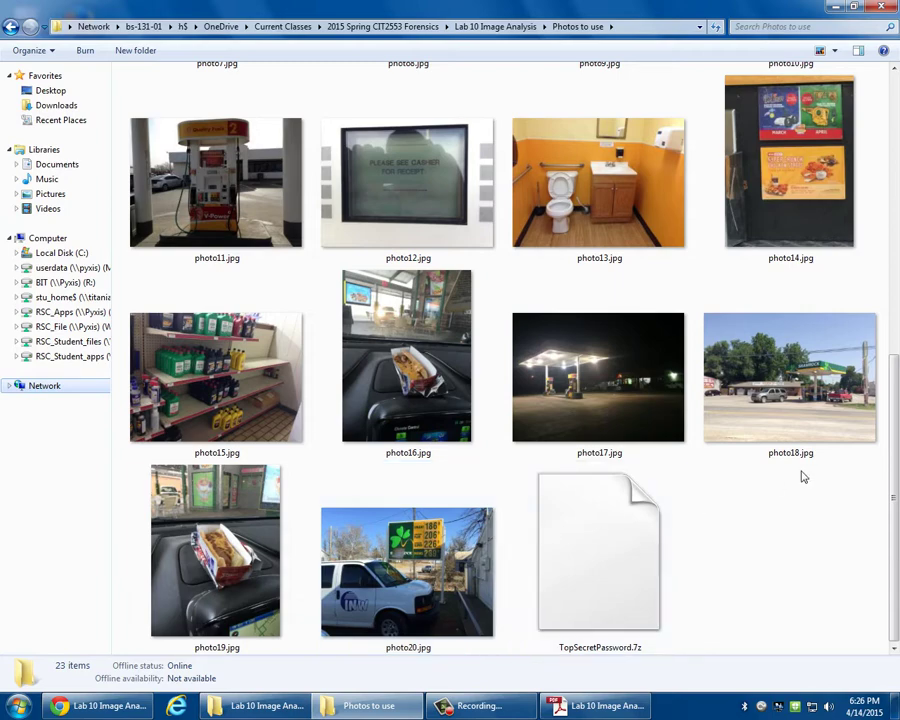
Step: View photo11.jpg, the closeup of Shell pump number 2, at a larger size and close the viewer
left_click_drag(897, 525, 884, 430)
double_click(220, 372)
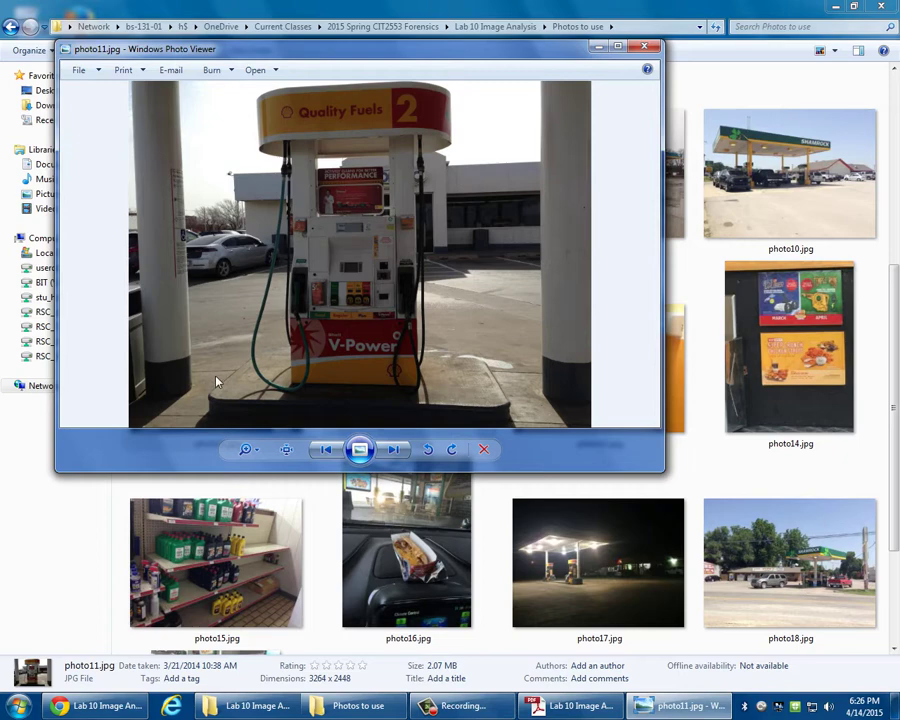
left_click(645, 48)
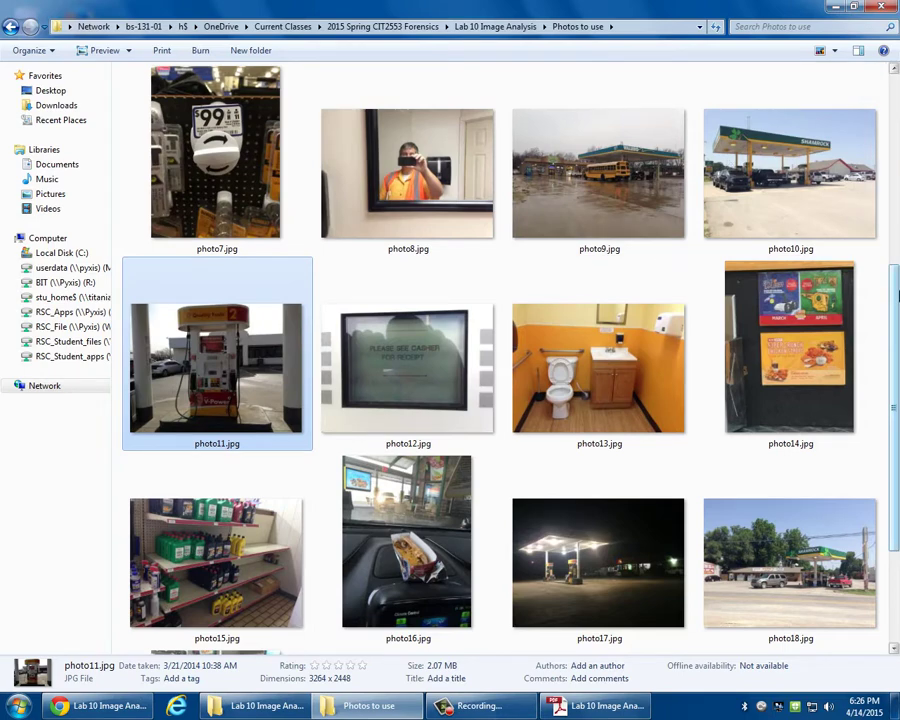
Step: Switch to the lab handout in Adobe Reader and read its closing extra credit note and Question 19
left_click_drag(897, 295, 895, 88)
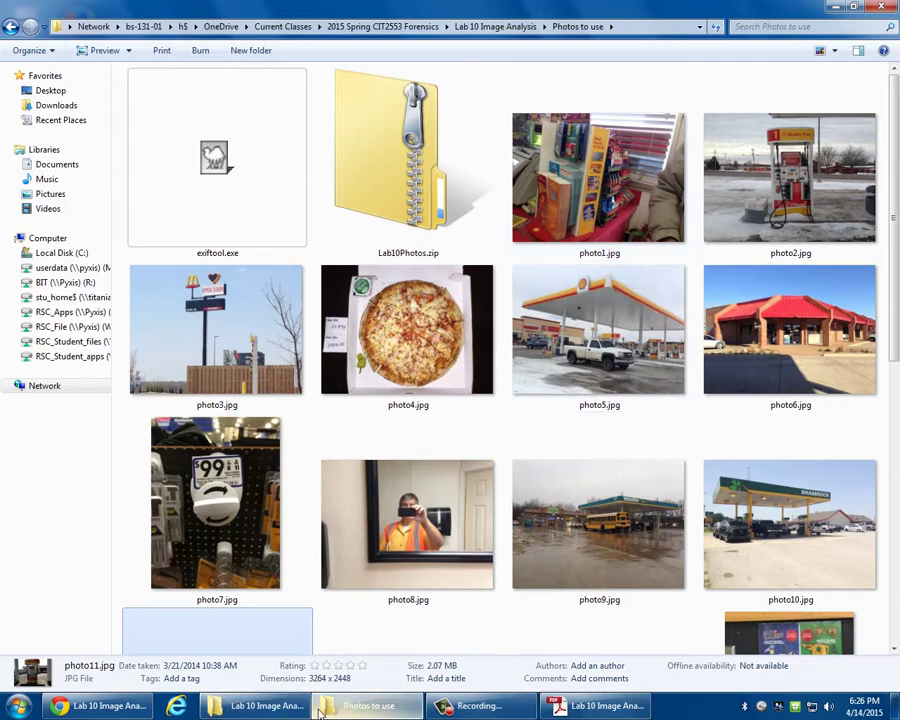
left_click(575, 706)
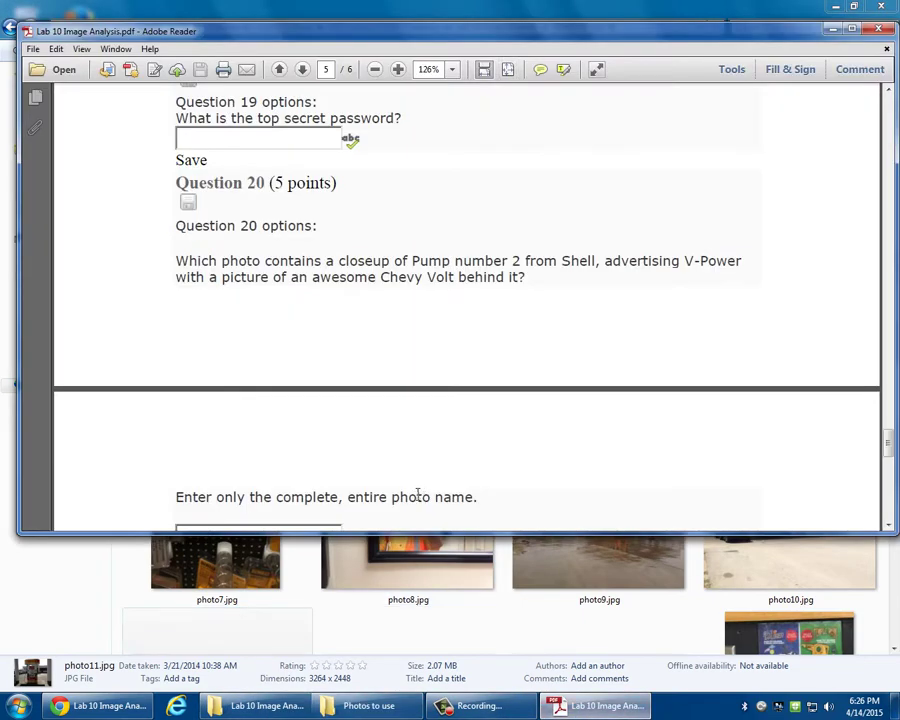
scroll(418, 494, "down", 6)
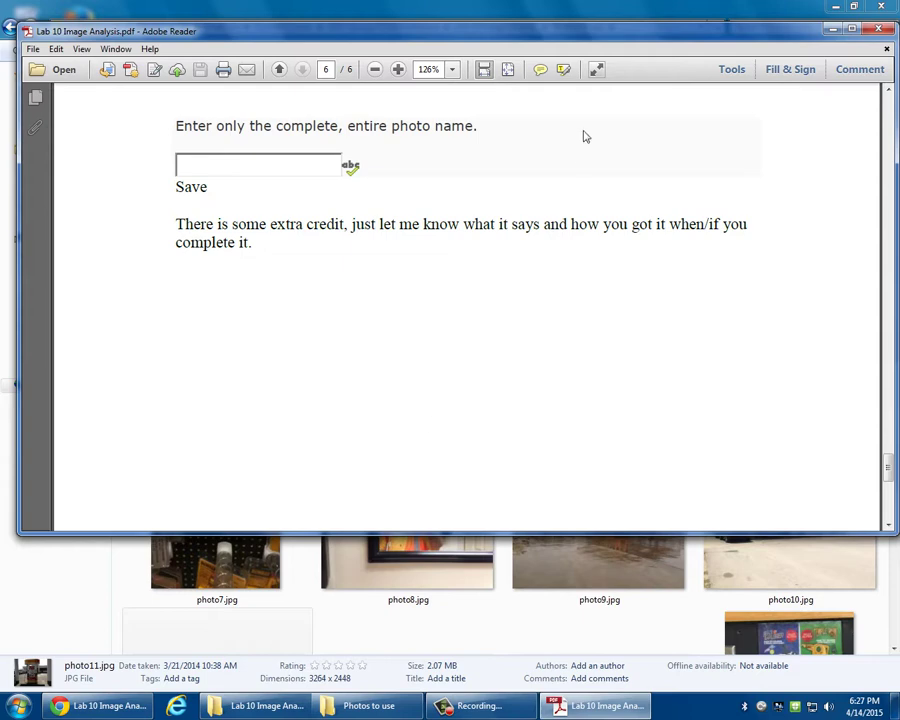
scroll(580, 145, "up", 5)
scroll(511, 327, "up", 2)
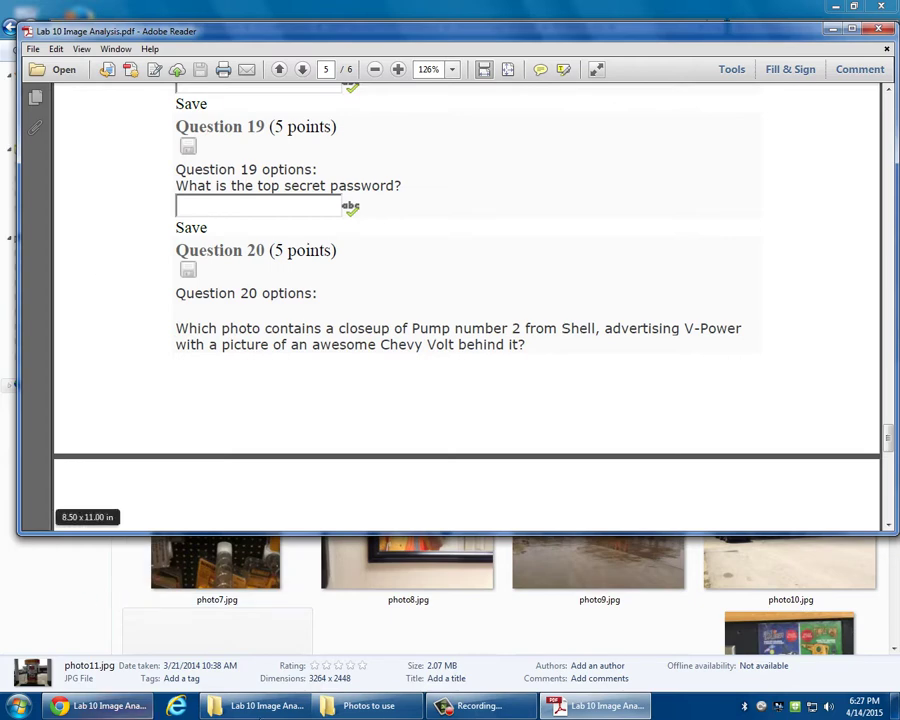
Step: Return to the Photos to use folder and select the TopSecretPassword.7z archive
left_click(359, 710)
scroll(482, 527, "down", 5)
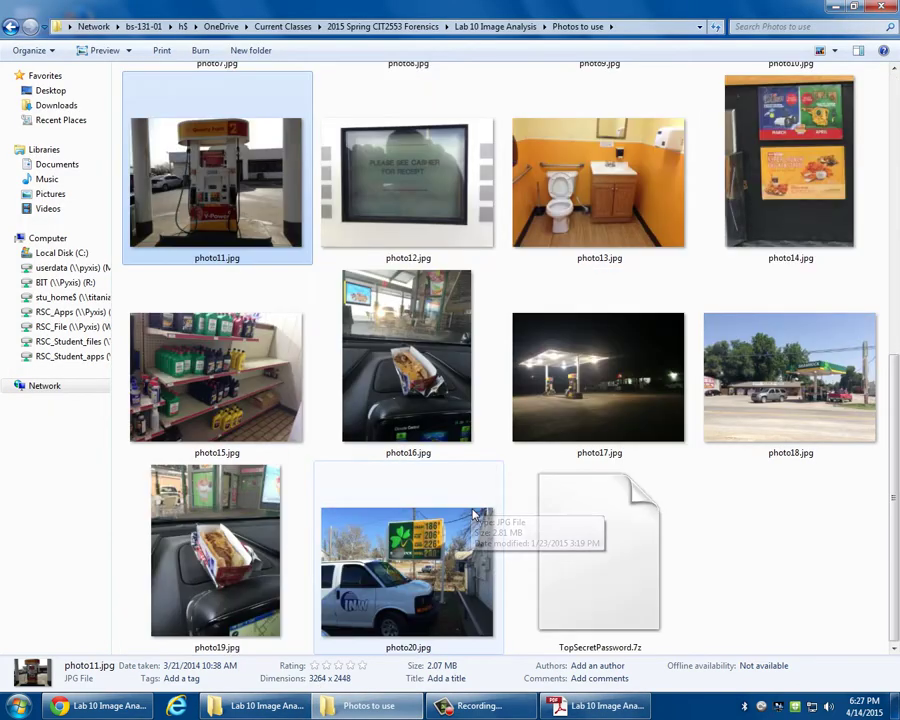
left_click(600, 590)
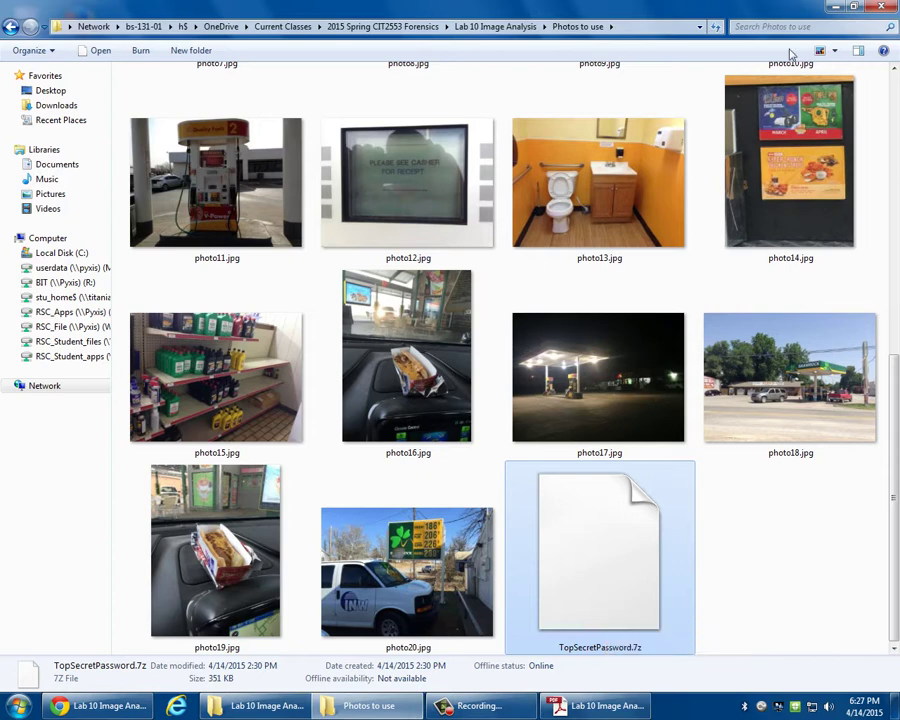
Step: Close the Photos to use window and the lab handout, and bring up the Camtasia recorder controls
key("alt+F4")
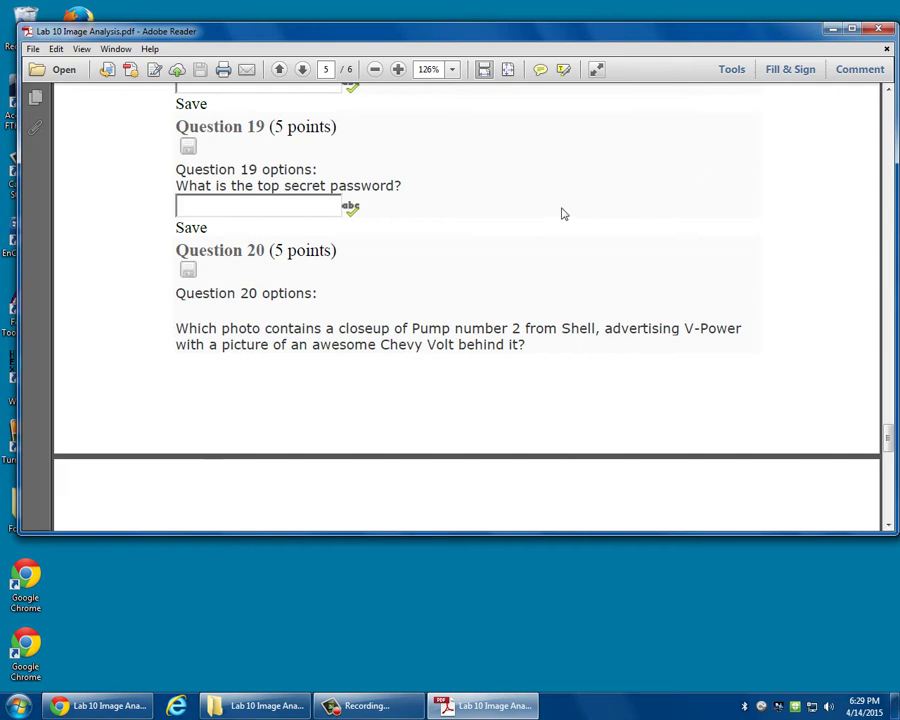
key("ctrl+q")
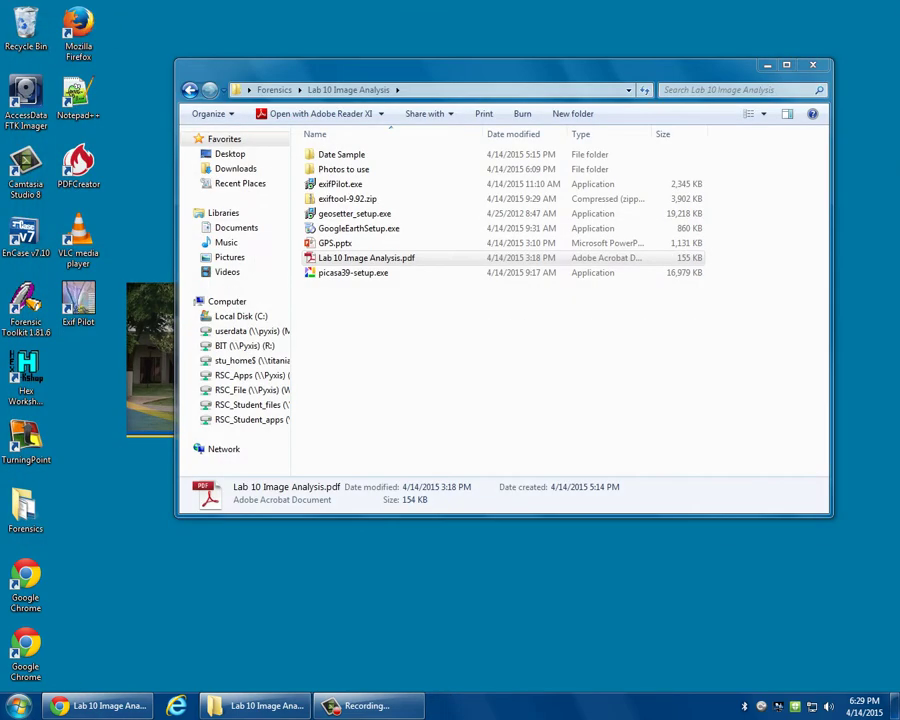
left_click(335, 705)
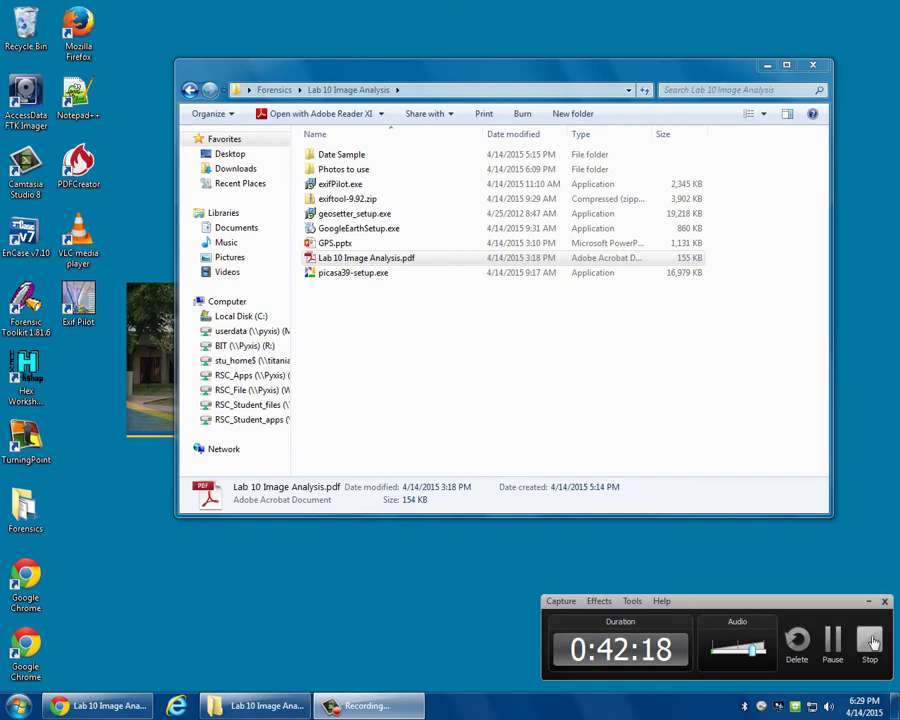